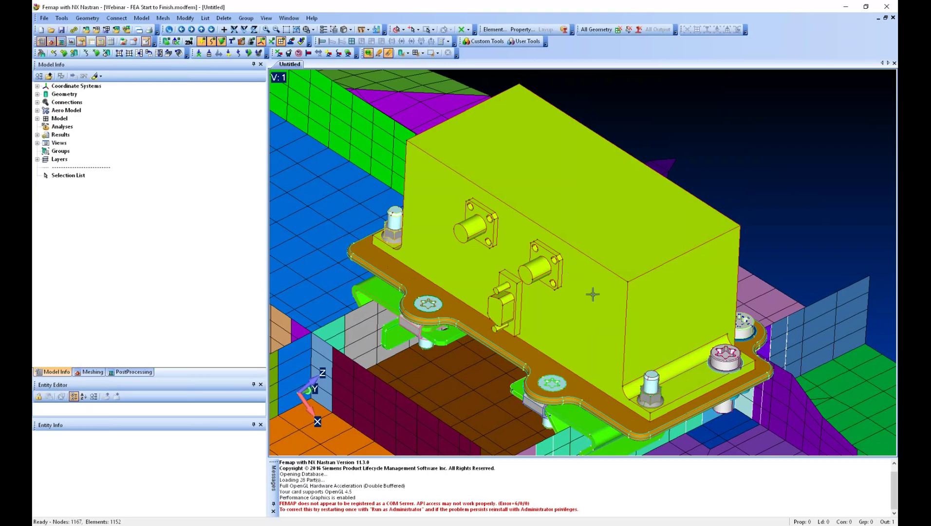
Examine the electronics box, its mounting plate, fasteners and support brackets from above and from a low side angle.
middle_drag(668, 258, 312, 453)
middle_drag(596, 316, 642, 165)
middle_drag(611, 257, 521, 238)
middle_drag(547, 291, 756, 267)
scroll(756, 267, up, 5)
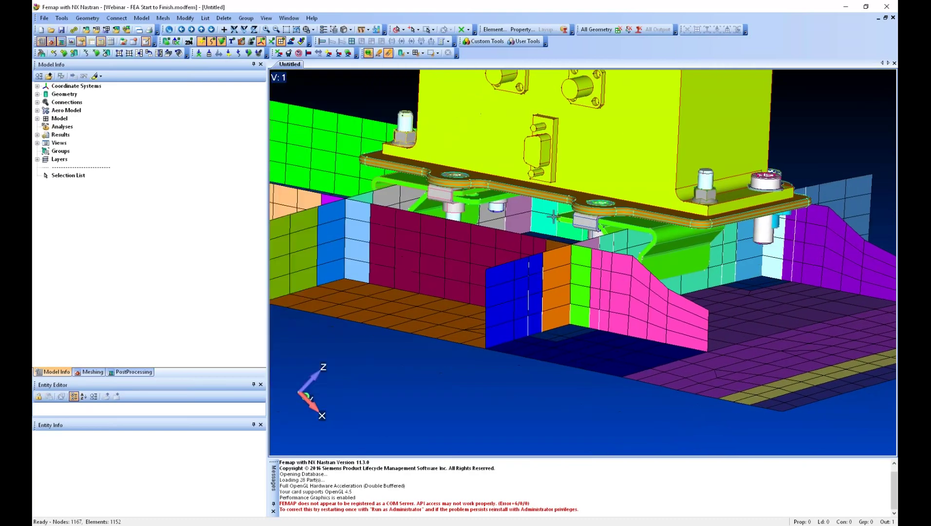
middle_drag(502, 223, 520, 234)
scroll(520, 233, down, 1)
scroll(583, 263, down, 5)
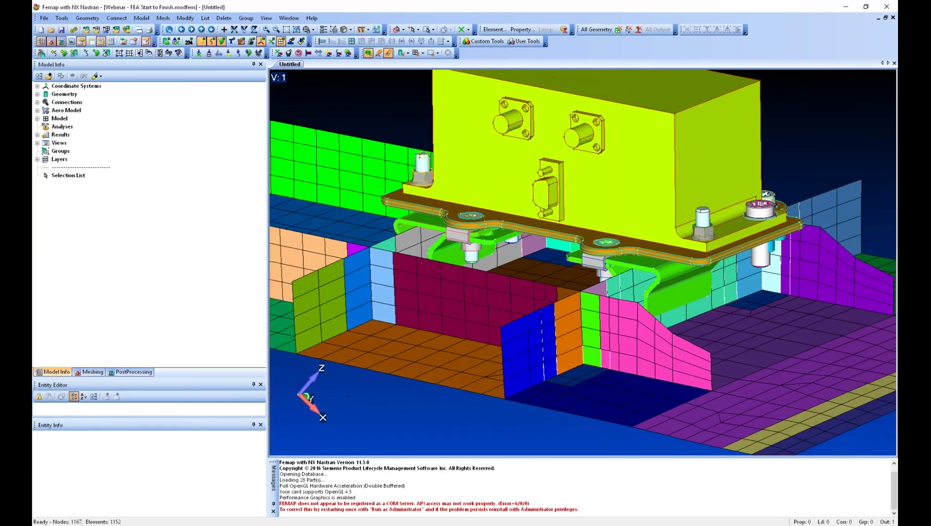
scroll(635, 266, down, 2)
middle_drag(636, 266, 570, 280)
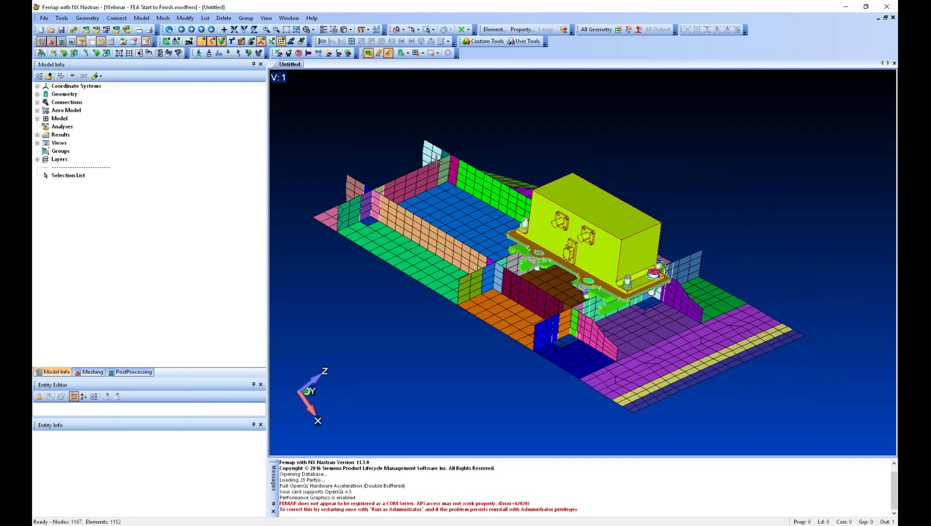
Examine how the box and bracket assembly sits within the surrounding meshed structure, from the full extent and close up.
mouse_move(539, 256)
ctrl+middle_down()
mouse_move(552, 240)
mouse_move(541, 249)
ctrl+middle_up()
middle_drag(602, 228, 582, 237)
scroll(582, 236, up, 5)
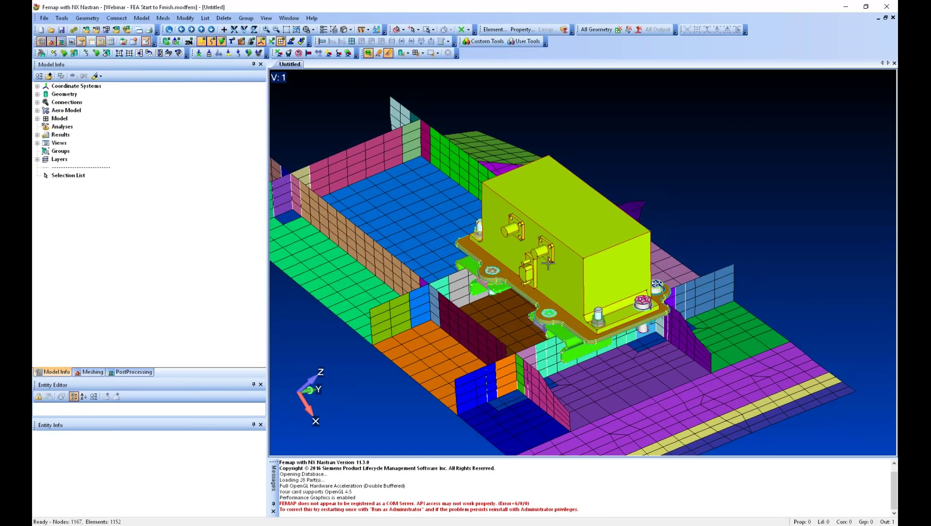
middle_drag(550, 263, 568, 261)
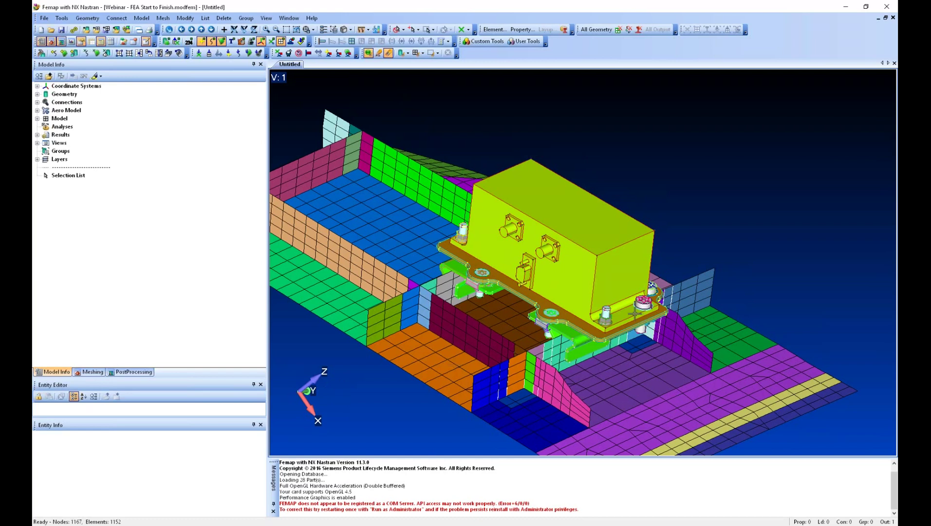
middle_drag(607, 281, 583, 280)
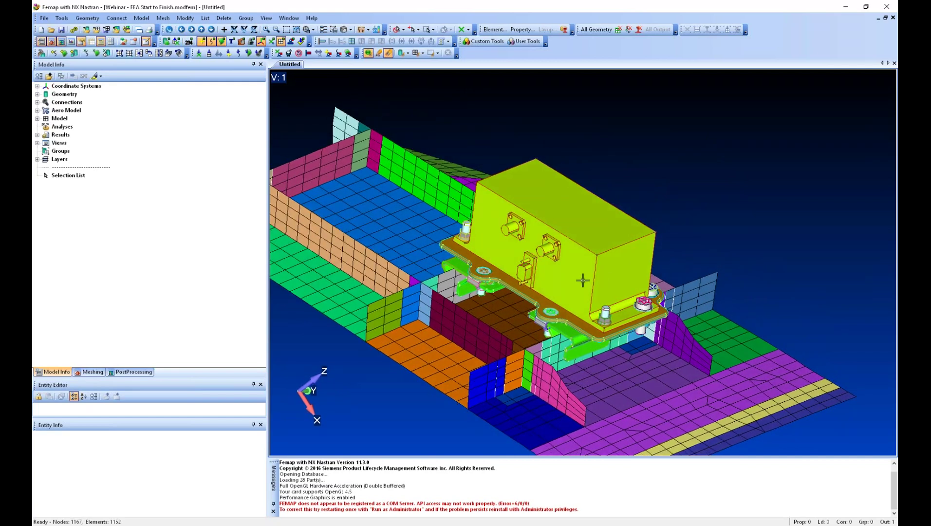
scroll(578, 281, down, 2)
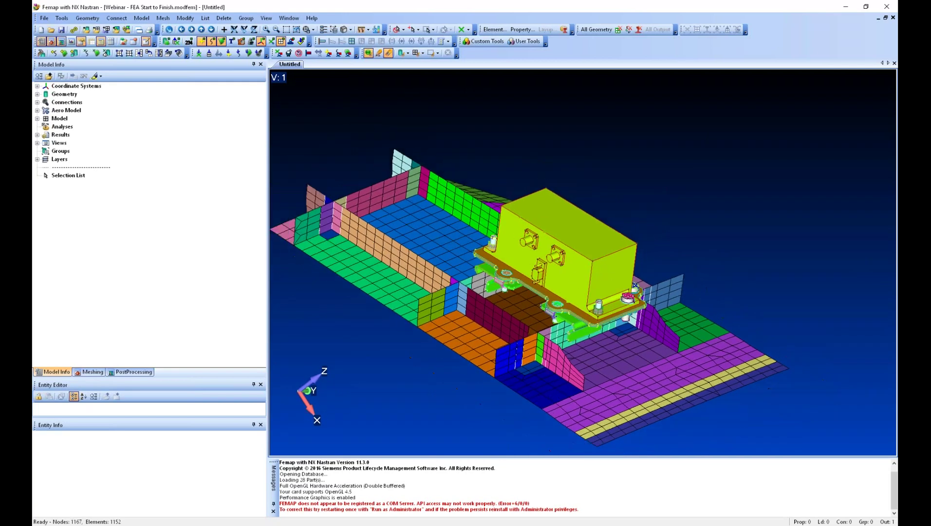
scroll(560, 263, down, 2)
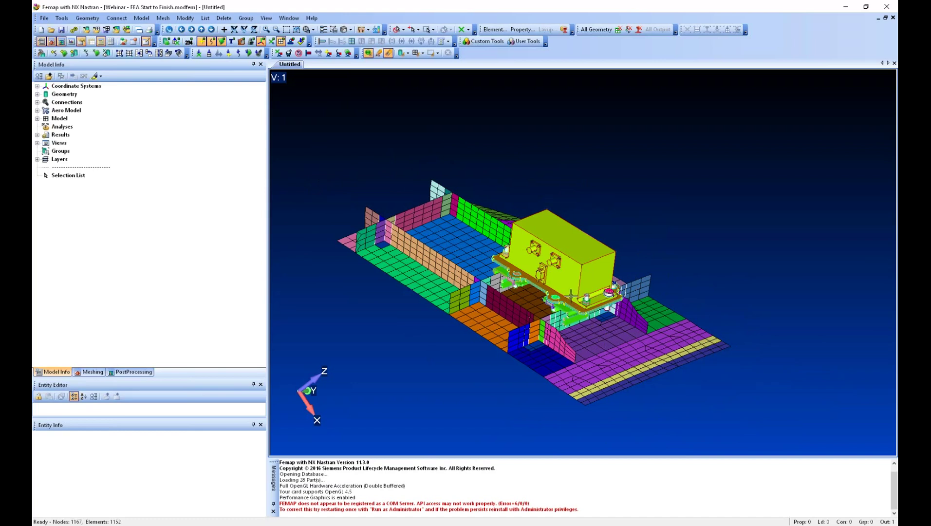
scroll(567, 294, up, 3)
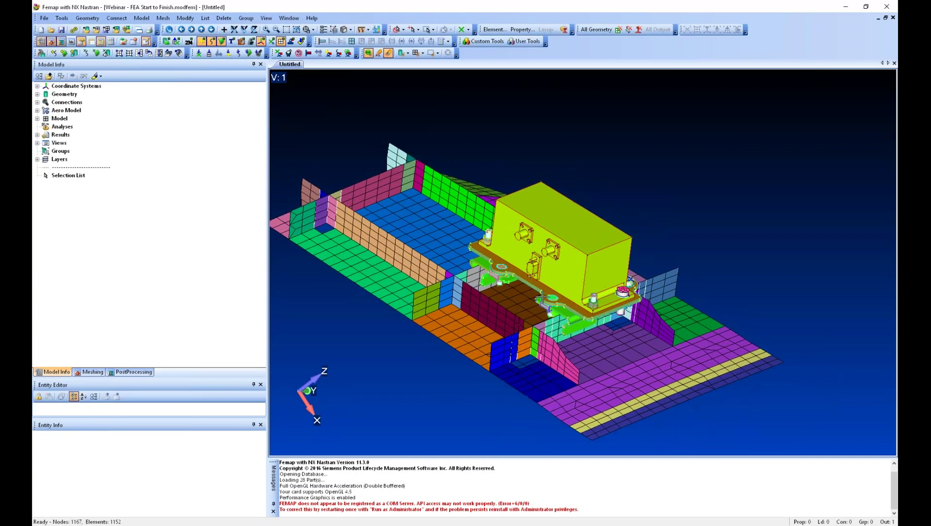
scroll(579, 255, up, 1)
ctrl+middle_drag(639, 280, 608, 267)
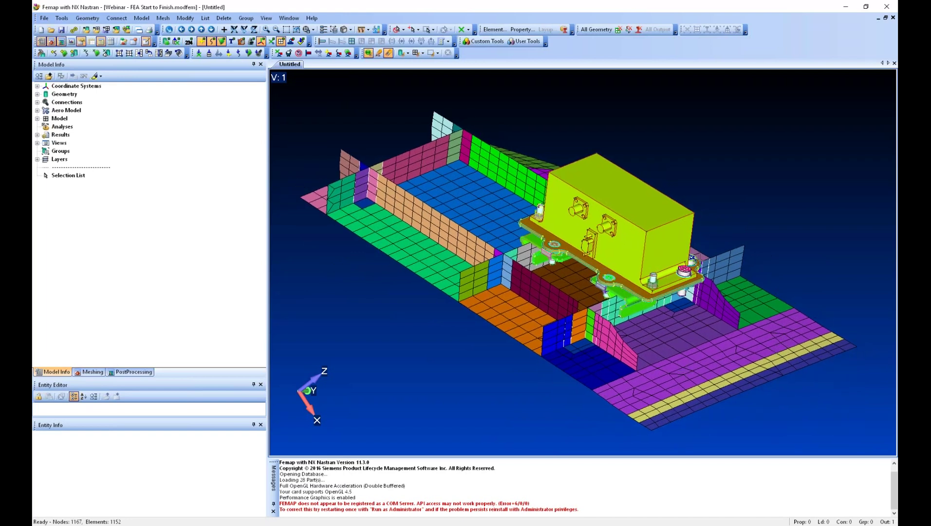
mouse_move(516, 232)
middle_down()
mouse_move(476, 259)
mouse_move(522, 231)
mouse_move(521, 239)
middle_up()
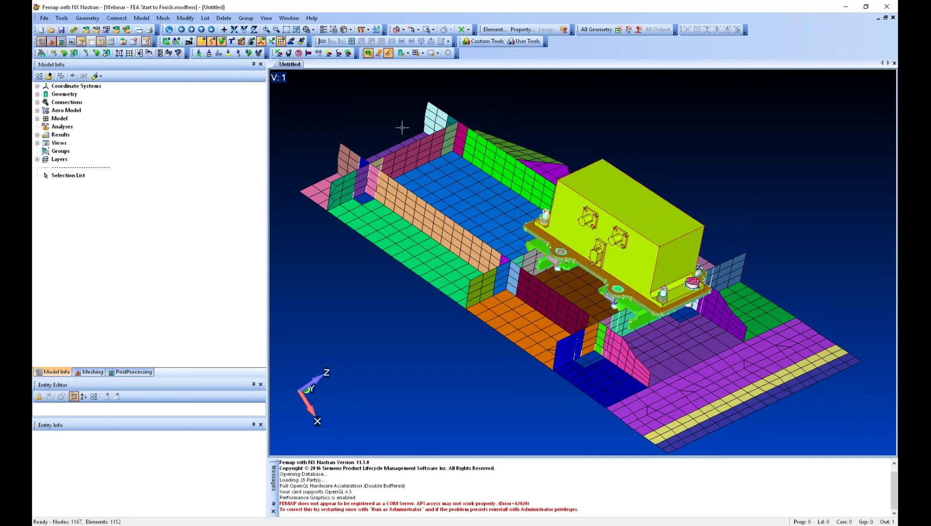
middle_drag(395, 287, 351, 377)
middle_drag(522, 352, 555, 313)
middle_drag(606, 291, 535, 184)
middle_drag(625, 291, 578, 272)
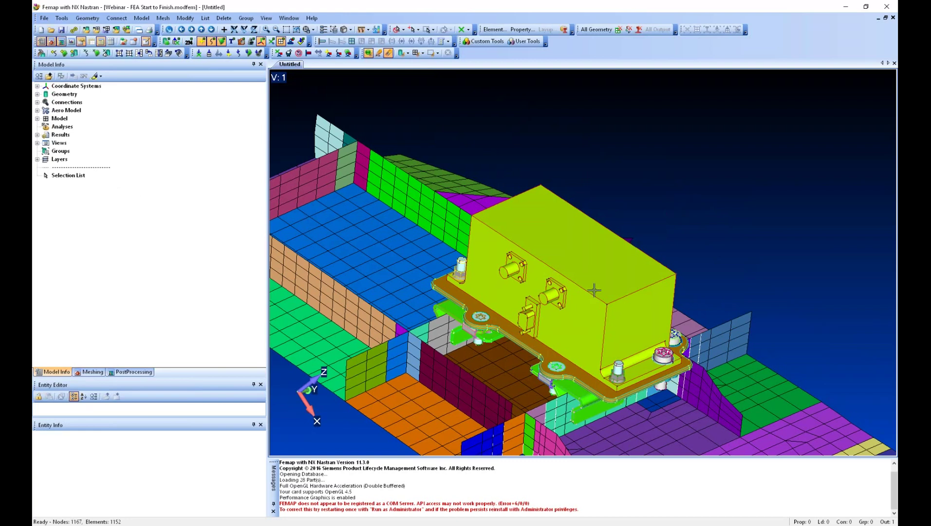
middle_drag(554, 308, 566, 293)
Create a group titled Brackets and turn on automatic adding of new entities to it.
right_click(57, 149)
click(76, 155)
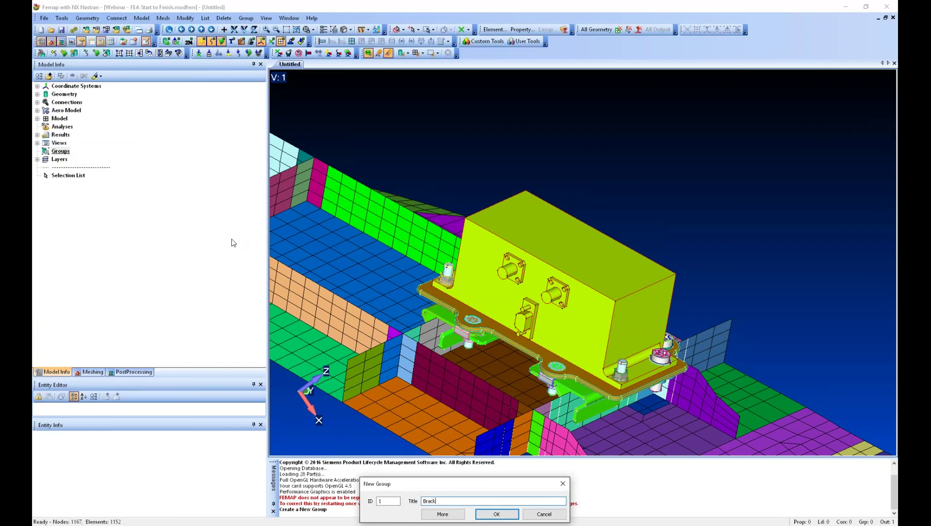
key(Return)
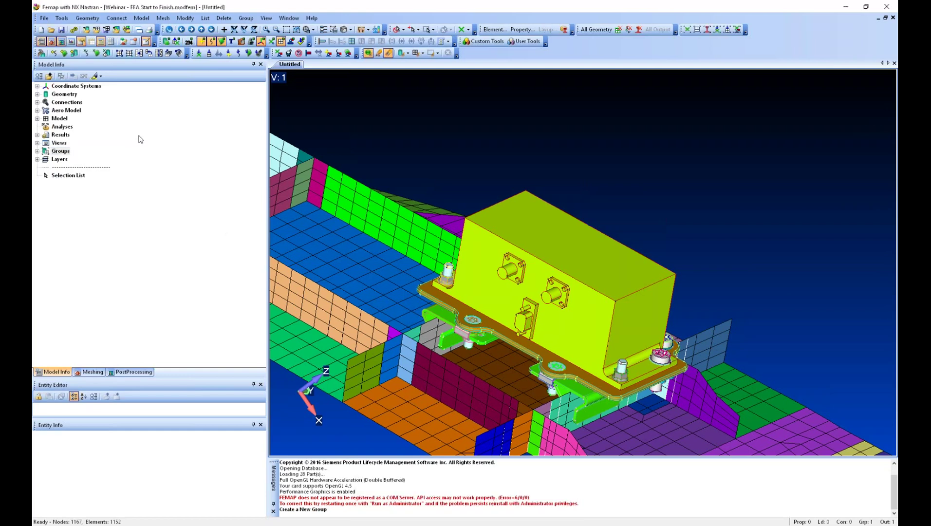
click(37, 151)
right_click(80, 159)
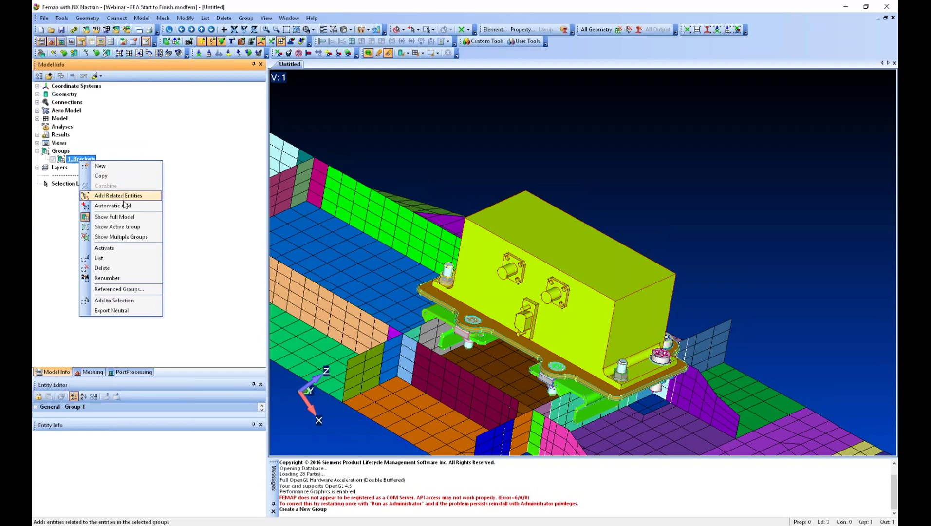
click(146, 206)
Check the solid mass properties of the box, solid 94802B001-001_ORN, and create a representative node at its centre of gravity.
ctrl+middle_drag(546, 339, 592, 317)
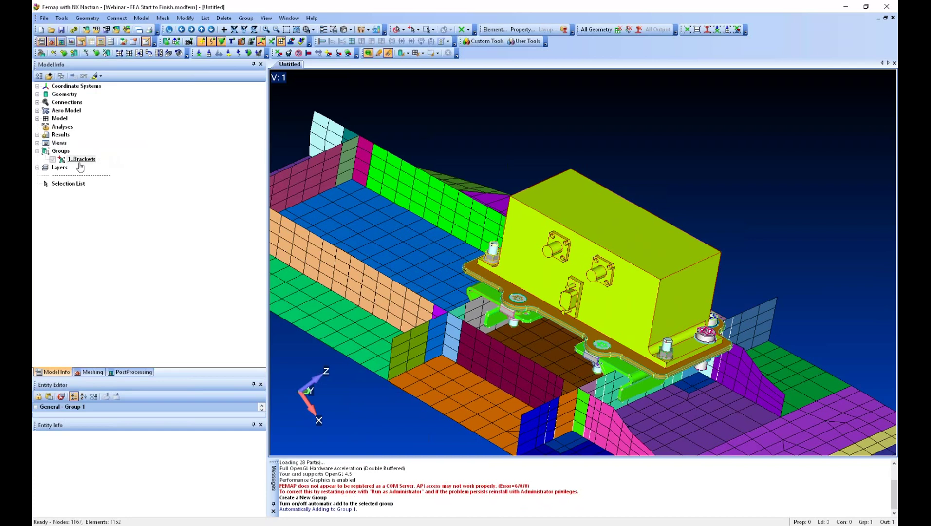
ctrl+middle_drag(553, 289, 566, 268)
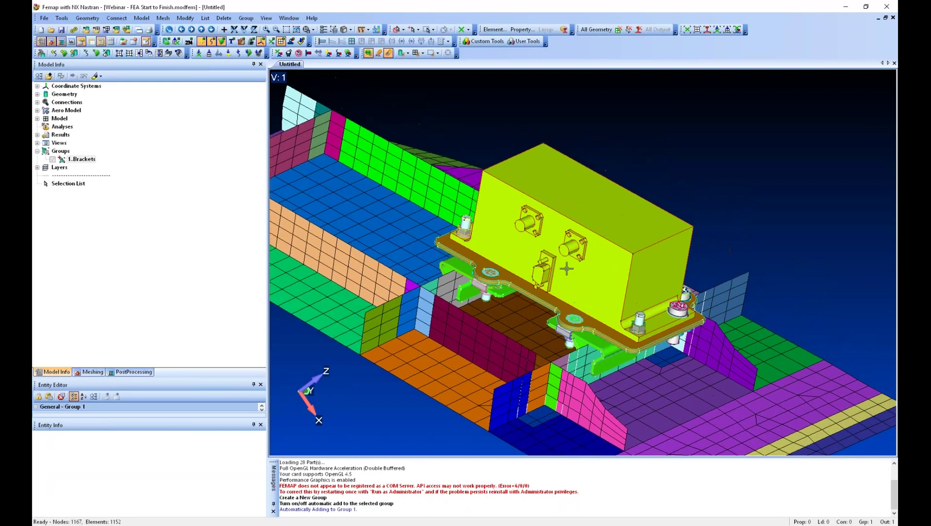
ctrl+middle_drag(566, 308, 528, 339)
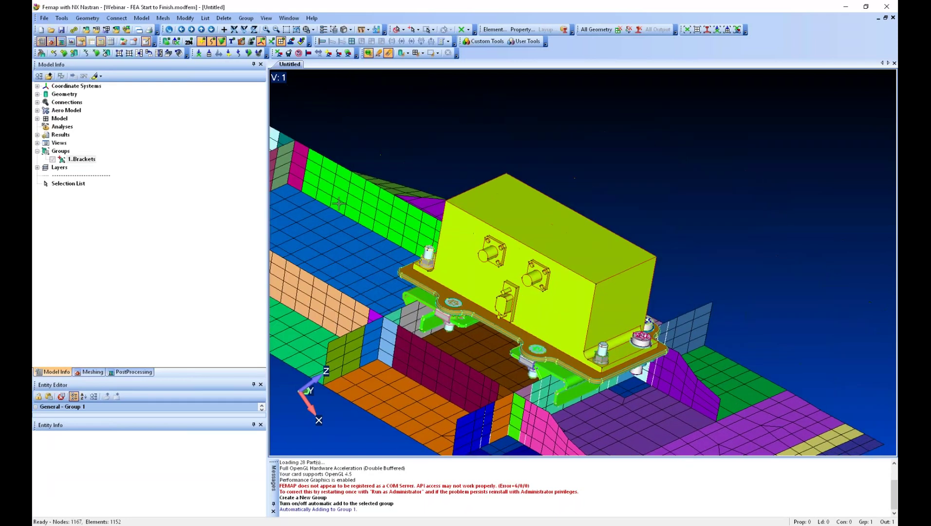
click(61, 18)
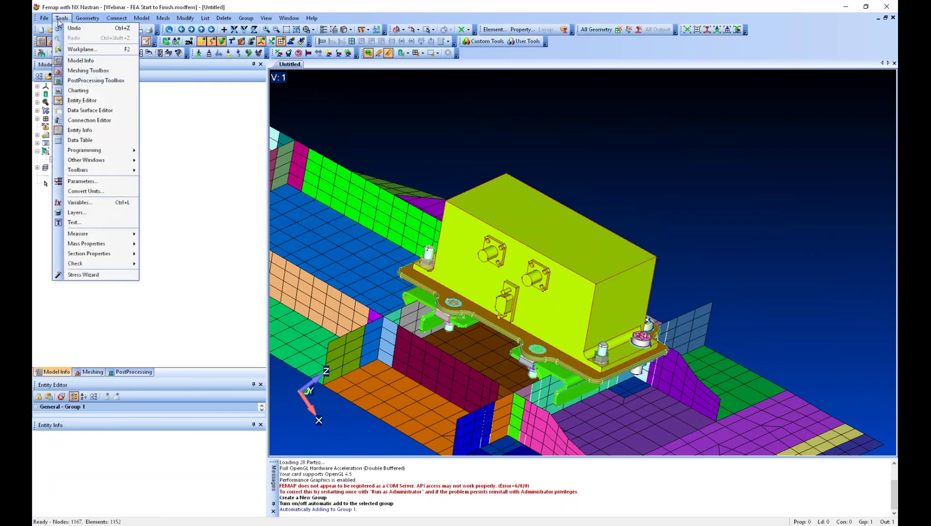
mouse_move(107, 247)
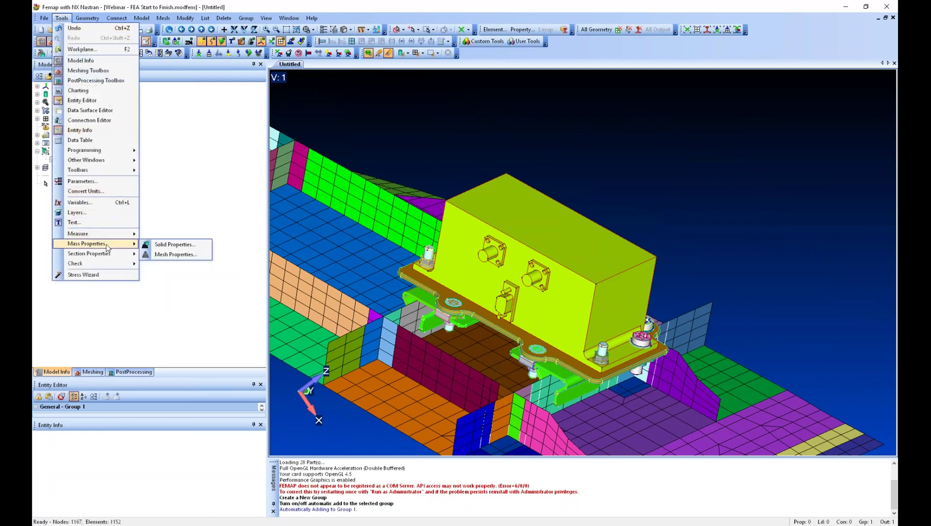
click(175, 246)
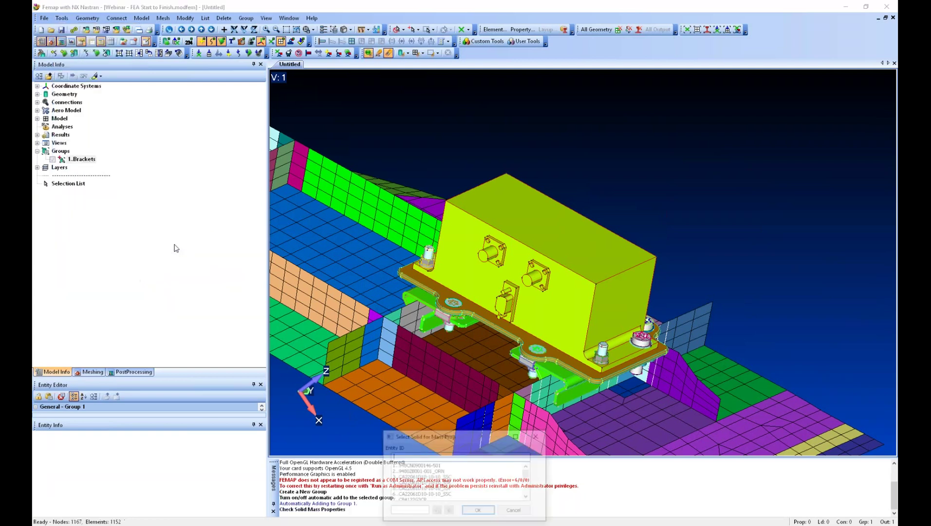
click(562, 245)
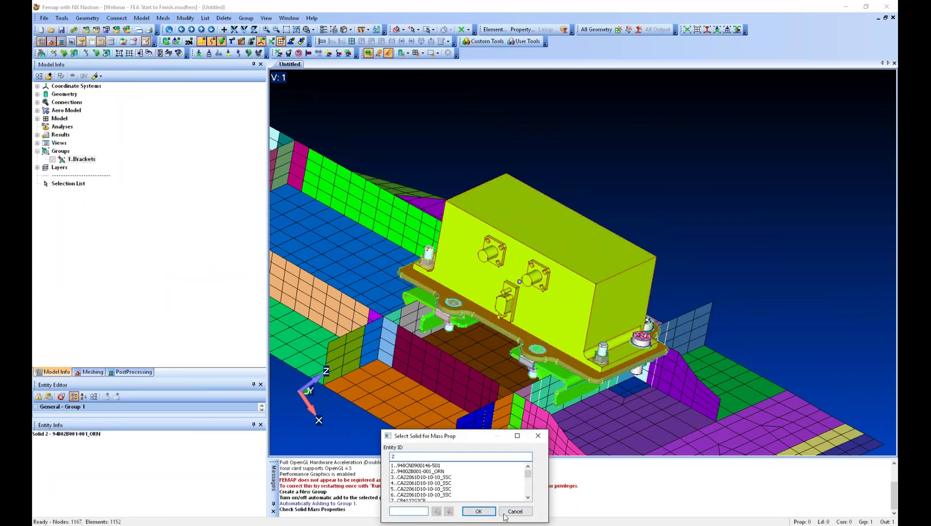
click(479, 512)
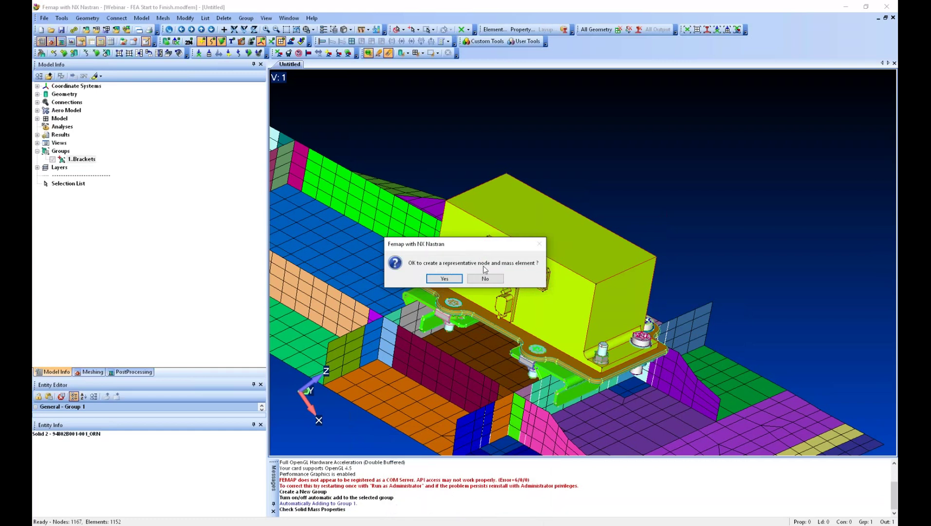
click(444, 279)
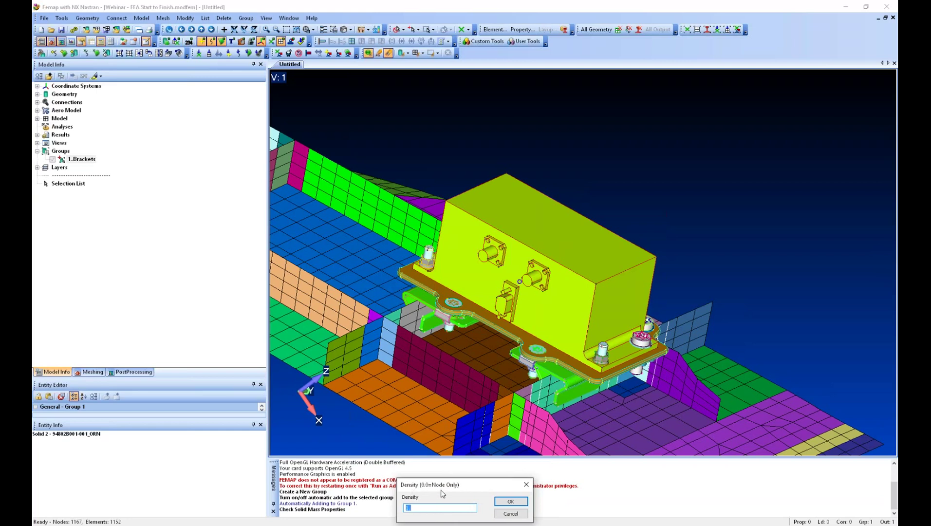
click(498, 504)
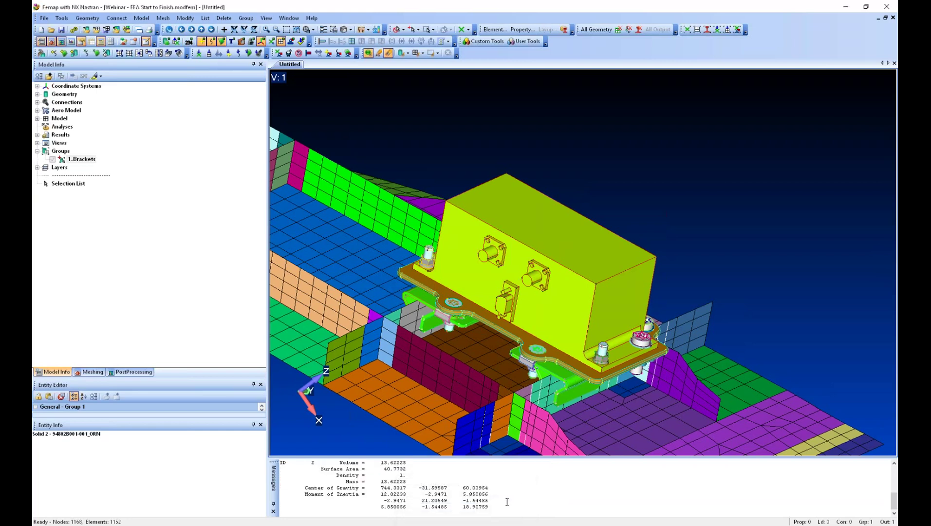
Hide the box solid 94802B001-001_ORN and turn on the display of nodes.
click(37, 94)
click(52, 111)
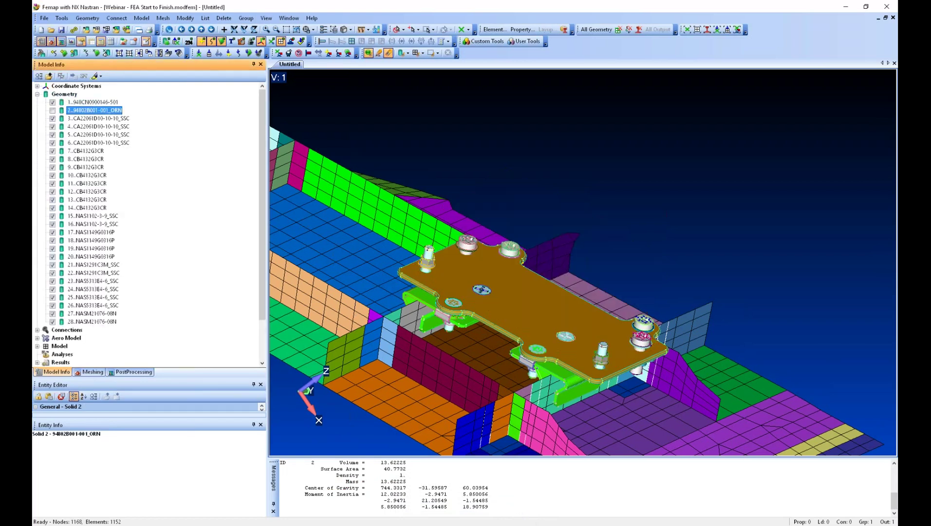
click(271, 41)
middle_drag(616, 353, 517, 308)
middle_drag(530, 352, 618, 257)
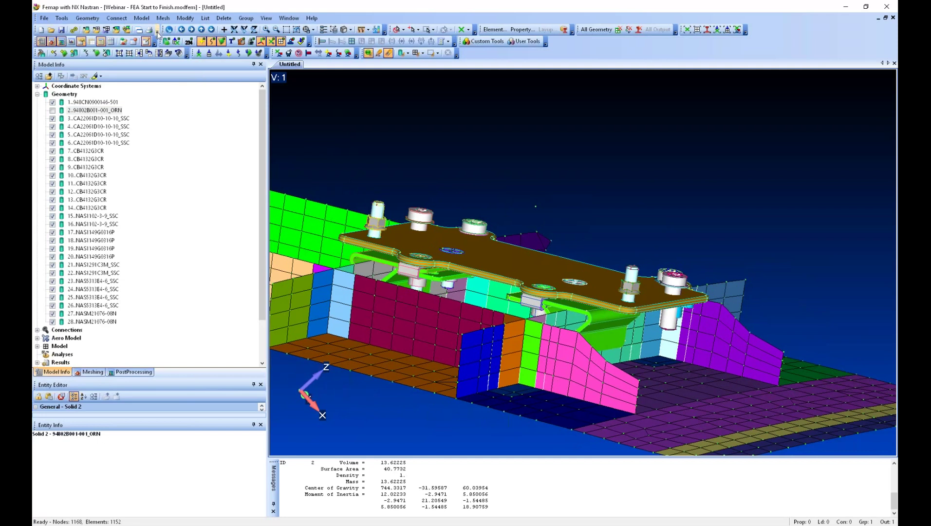
Start a new element of type MASS and assign it to node 1 above the mounting plate.
click(141, 18)
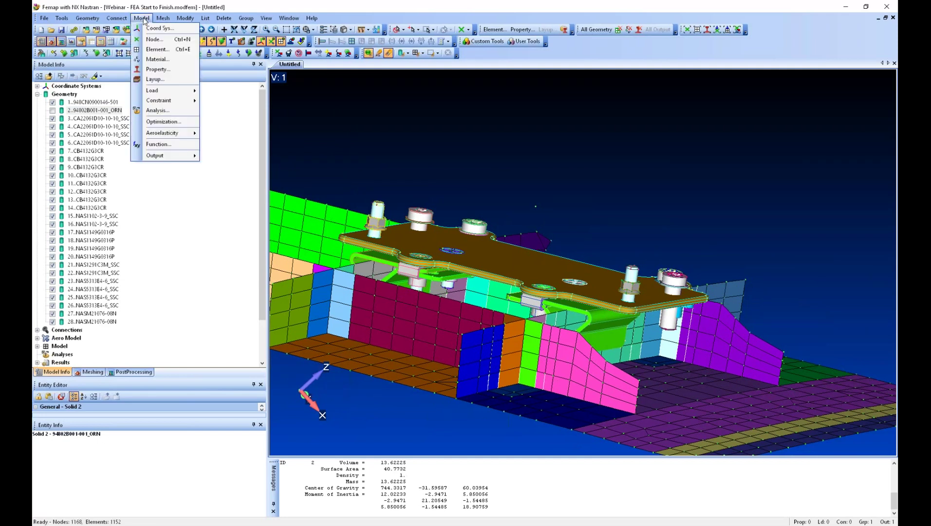
click(155, 50)
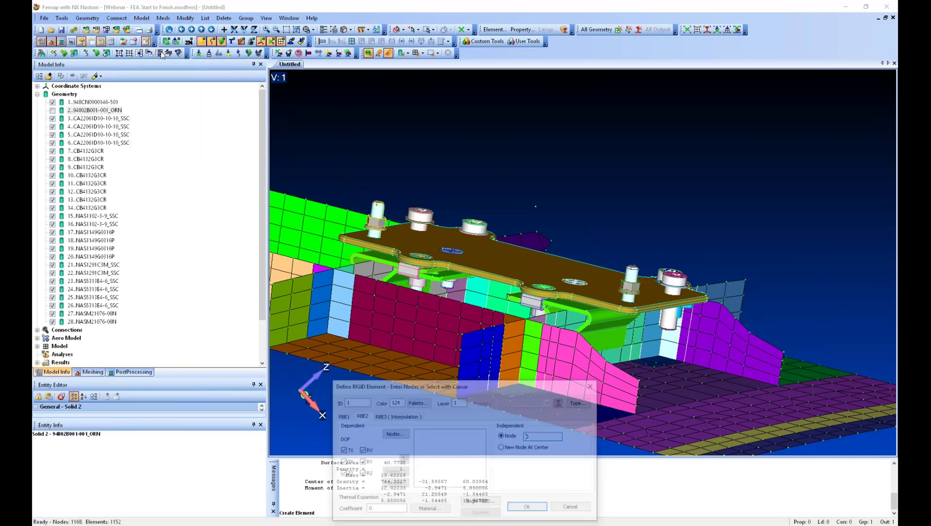
click(580, 402)
click(860, 496)
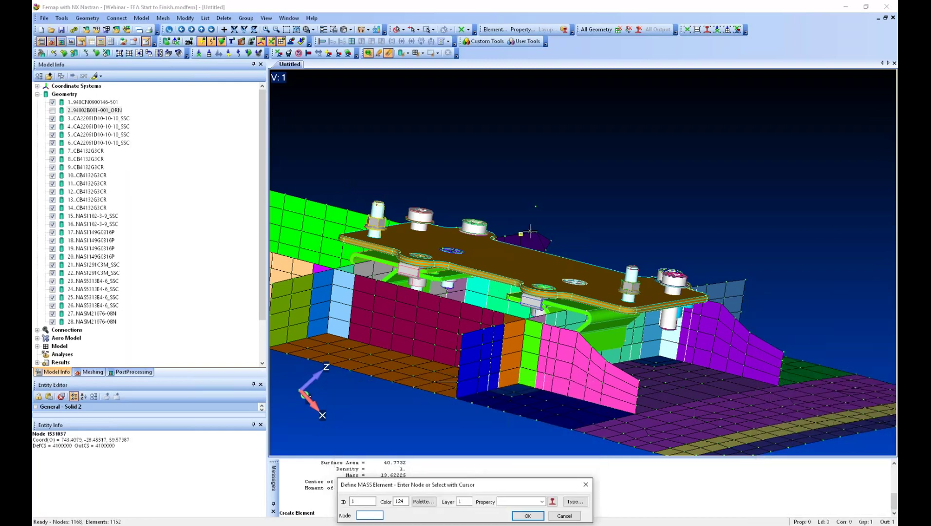
click(535, 207)
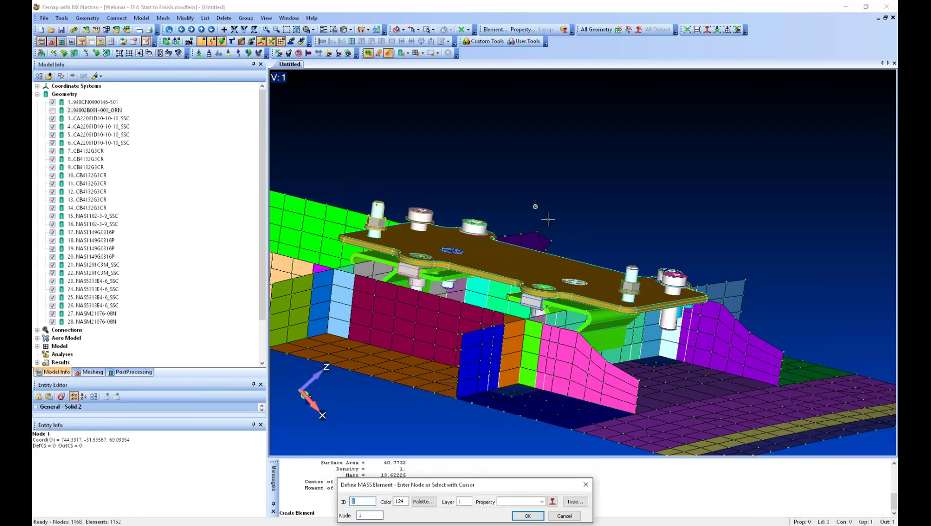
Define a mass property titled Box Mass with mass 1*386.09 and create the mass element with it on node 1.
click(553, 503)
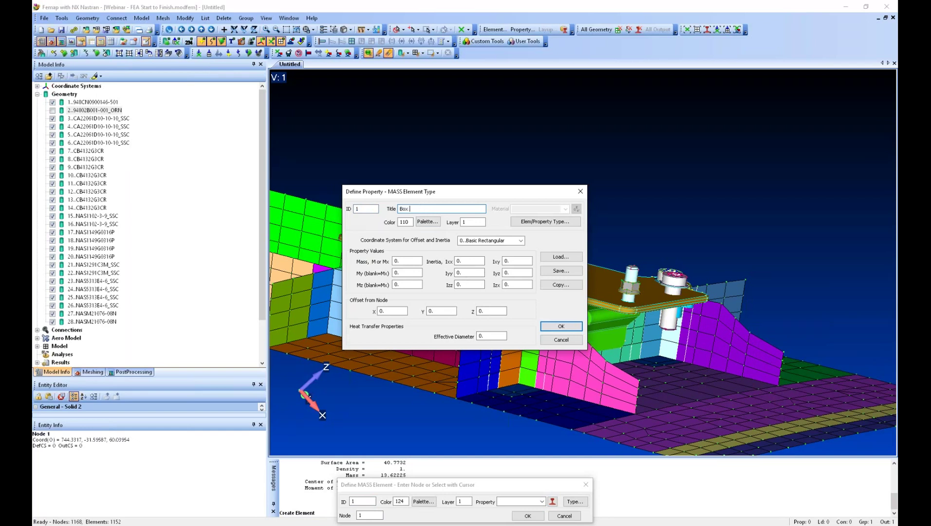
click(407, 261)
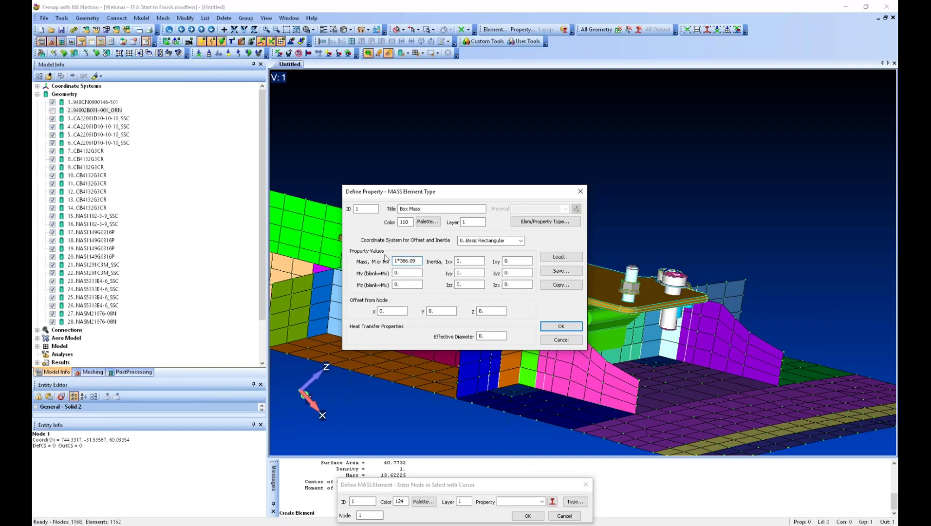
click(561, 326)
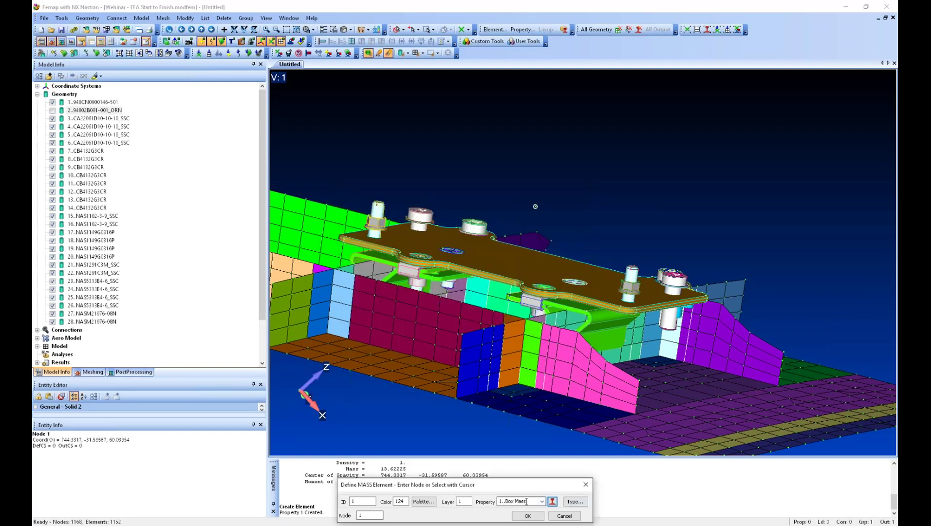
click(364, 516)
click(517, 516)
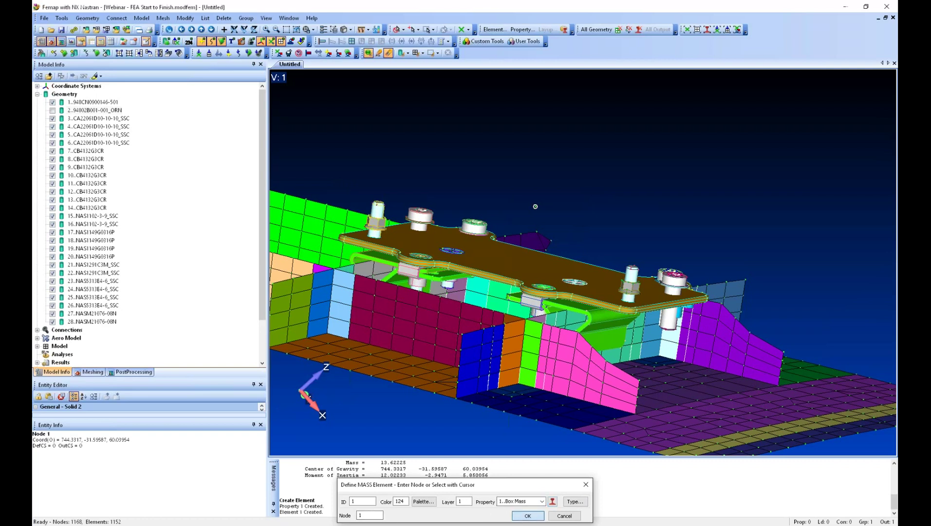
Finish creating mass elements and turn off the display of the mesh elements and nodes so only the bracket assembly geometry shows.
key(Escape)
middle_drag(537, 208, 570, 197)
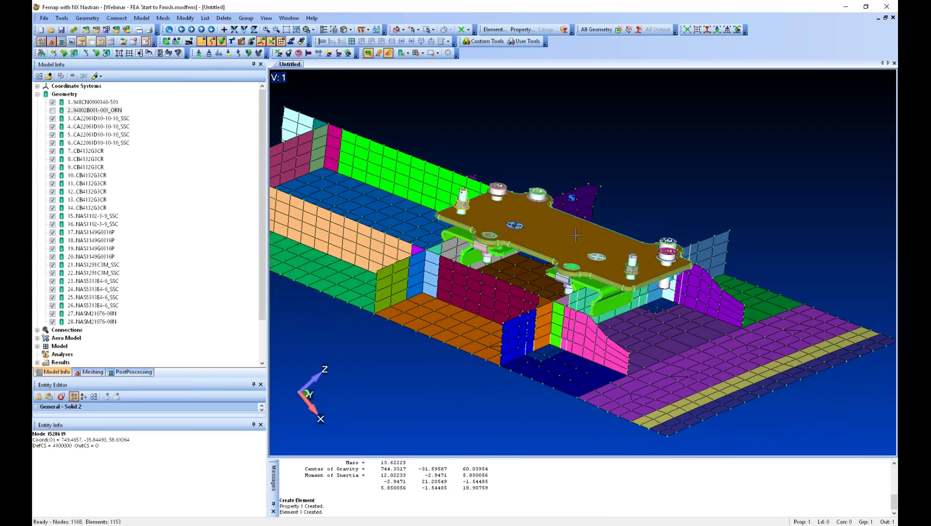
middle_drag(574, 235, 552, 239)
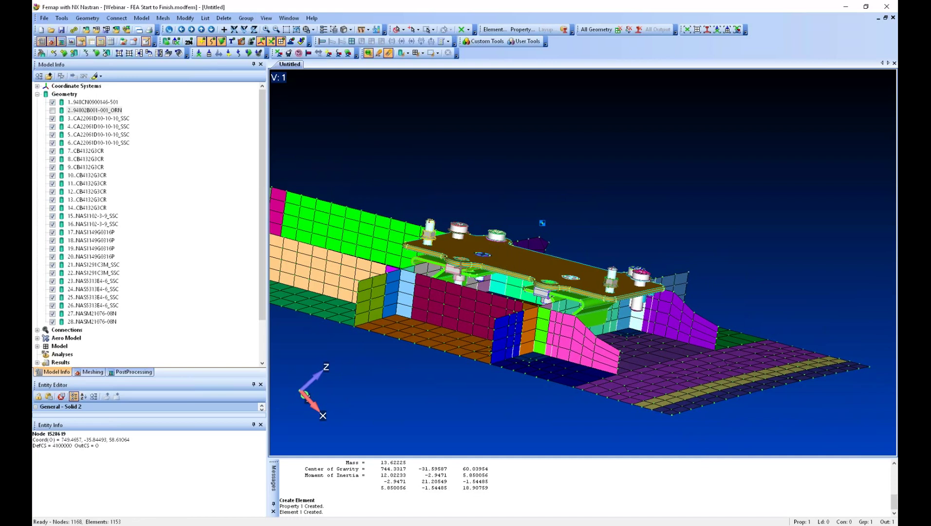
middle_drag(508, 271, 567, 328)
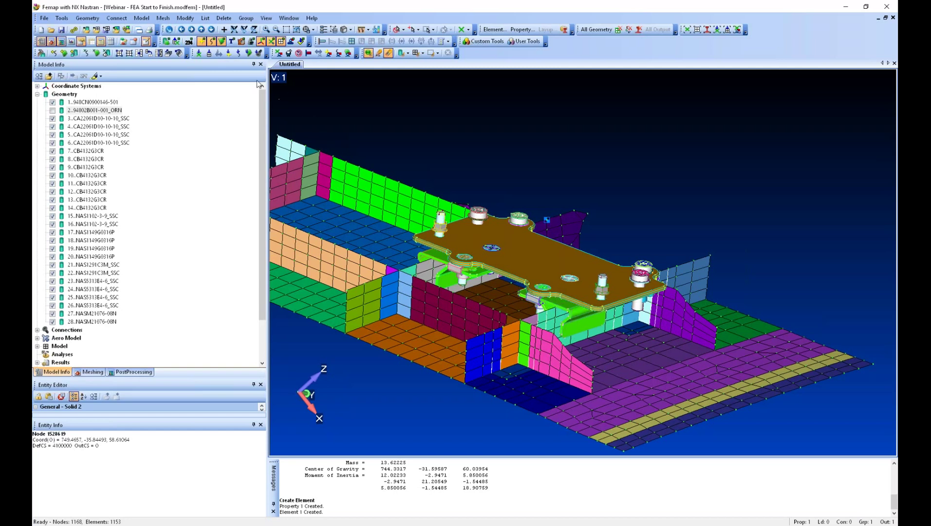
click(281, 41)
click(272, 42)
ctrl+middle_drag(552, 305, 565, 312)
scroll(556, 312, up, 5)
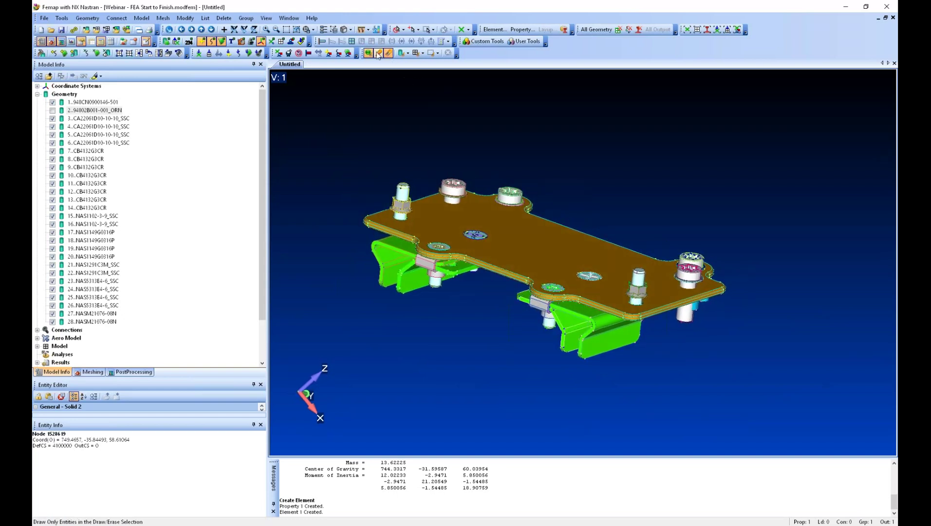
Erase all solids from the display except the mounting plate and the four CB4132G3CR bracket clips beneath it.
click(409, 54)
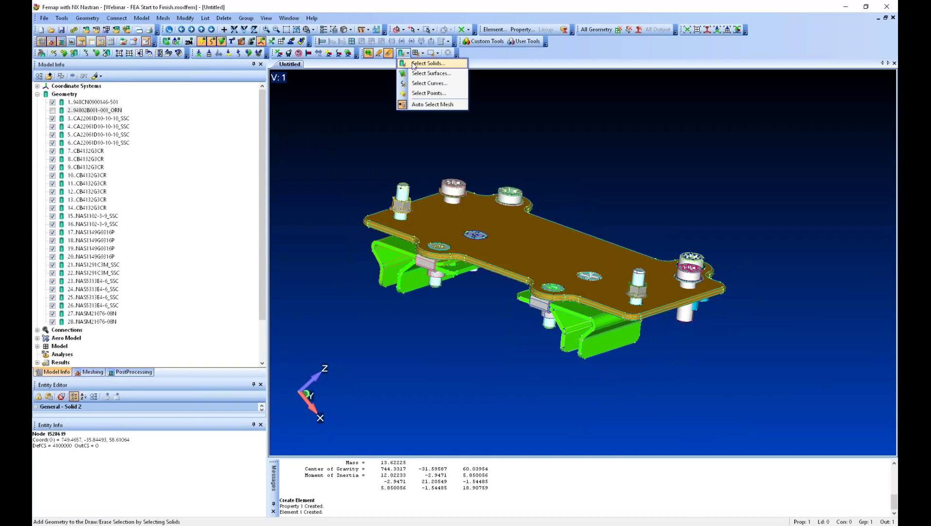
click(423, 63)
click(513, 491)
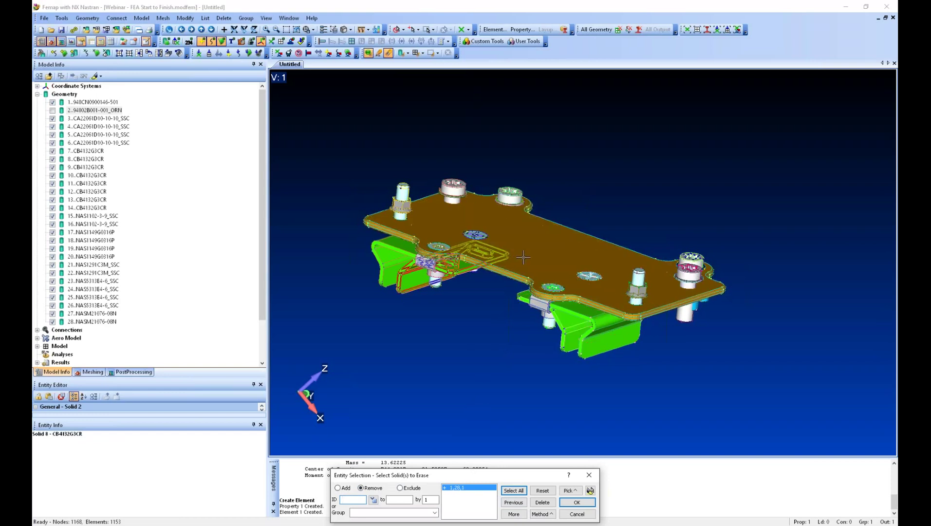
click(562, 236)
click(376, 261)
click(410, 284)
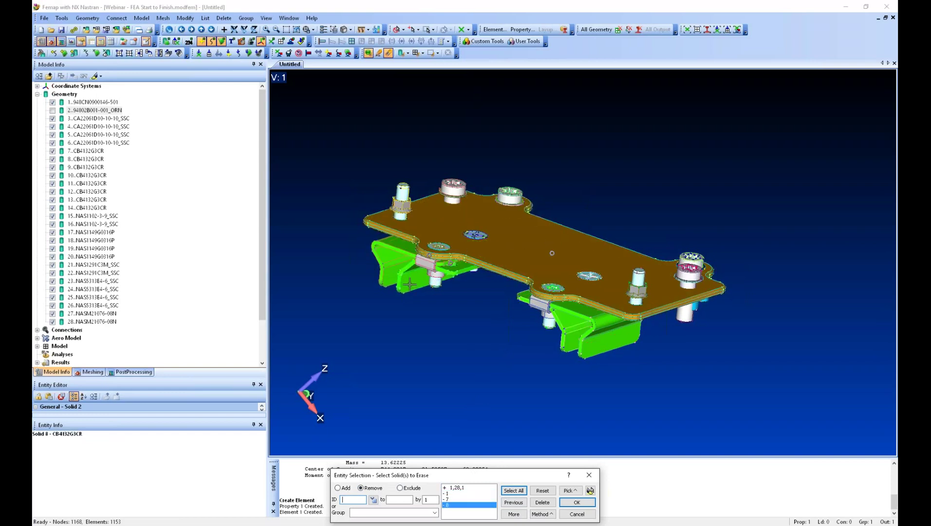
click(589, 345)
click(590, 345)
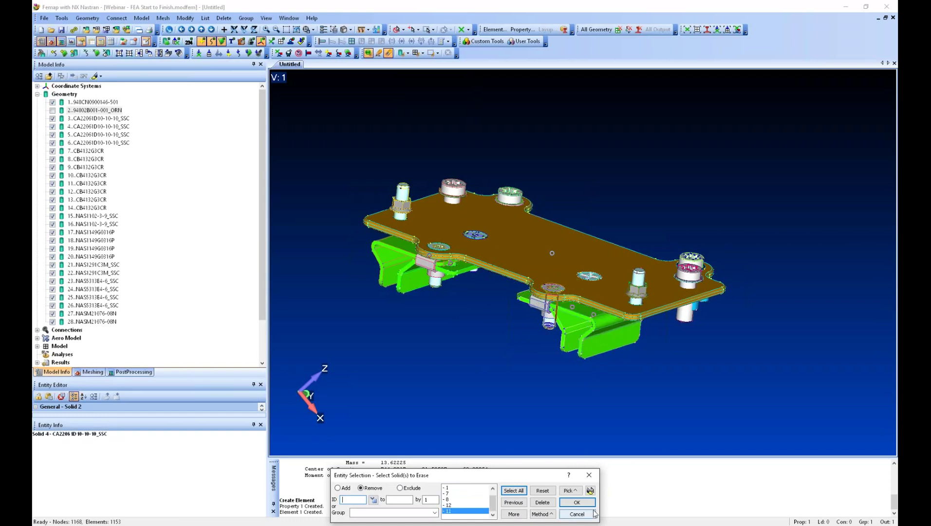
click(576, 502)
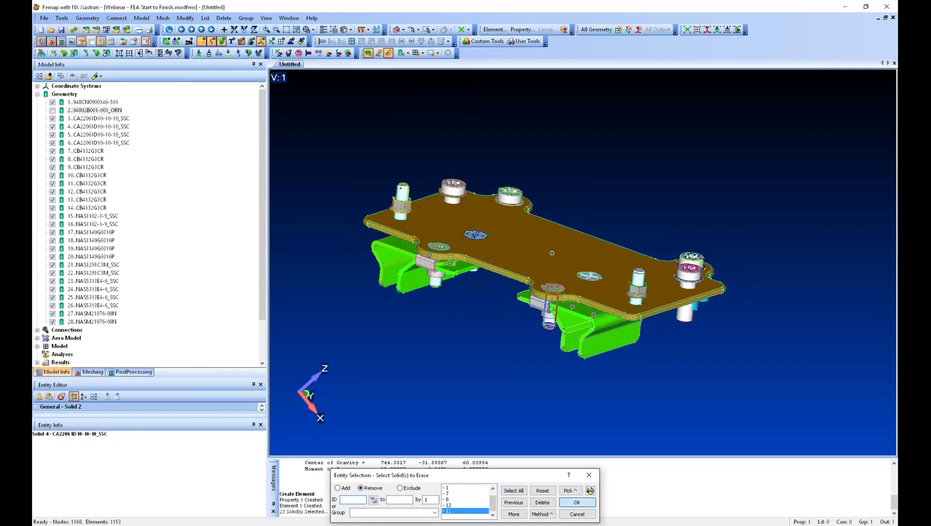
scroll(542, 318, up, 5)
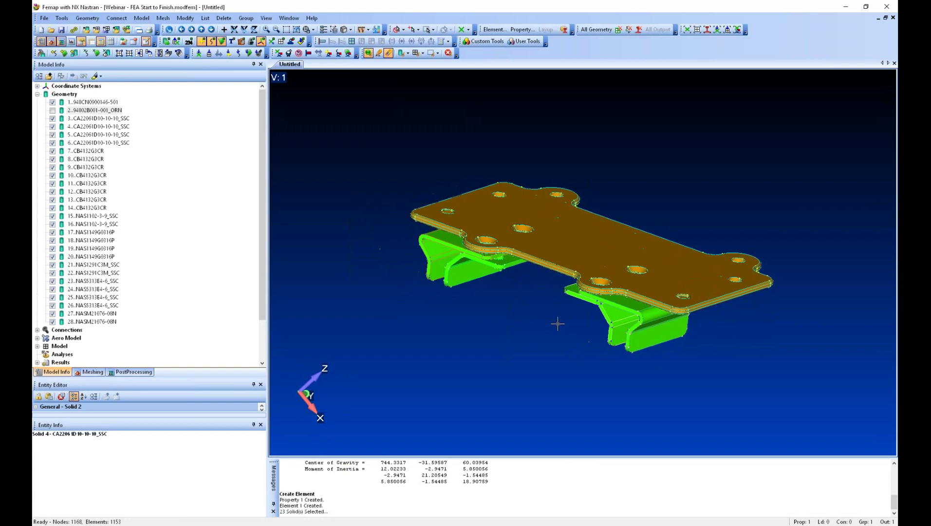
Create a single-in-solid midsurface of the mounting plate between its upper and lower faces.
middle_drag(560, 324, 499, 239)
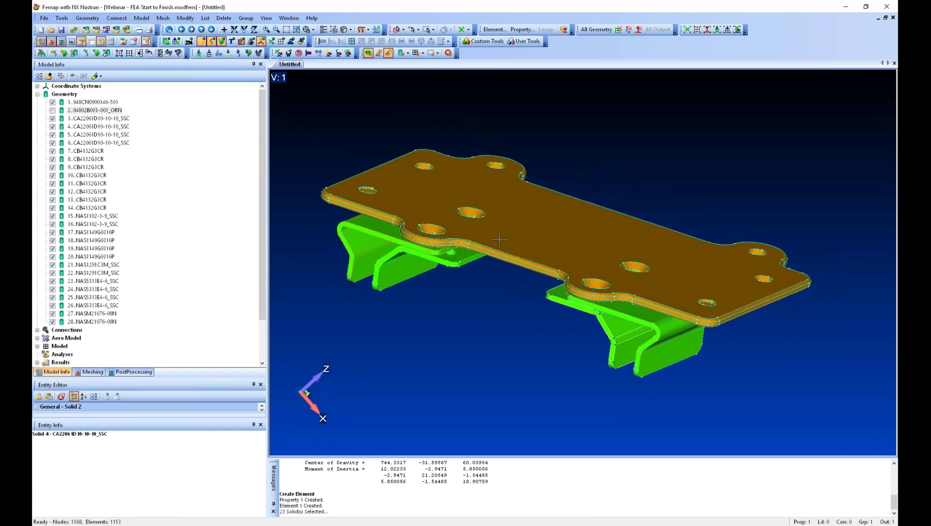
click(87, 18)
mouse_move(115, 122)
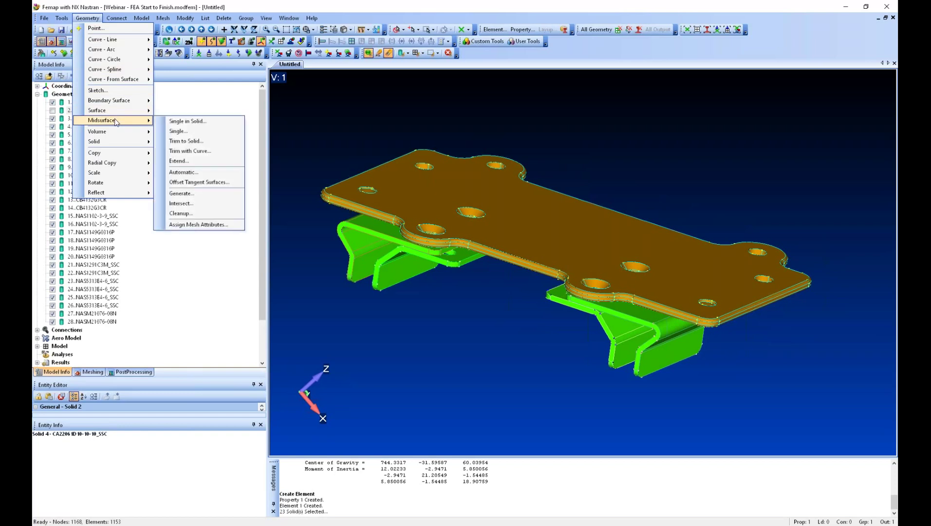
click(203, 122)
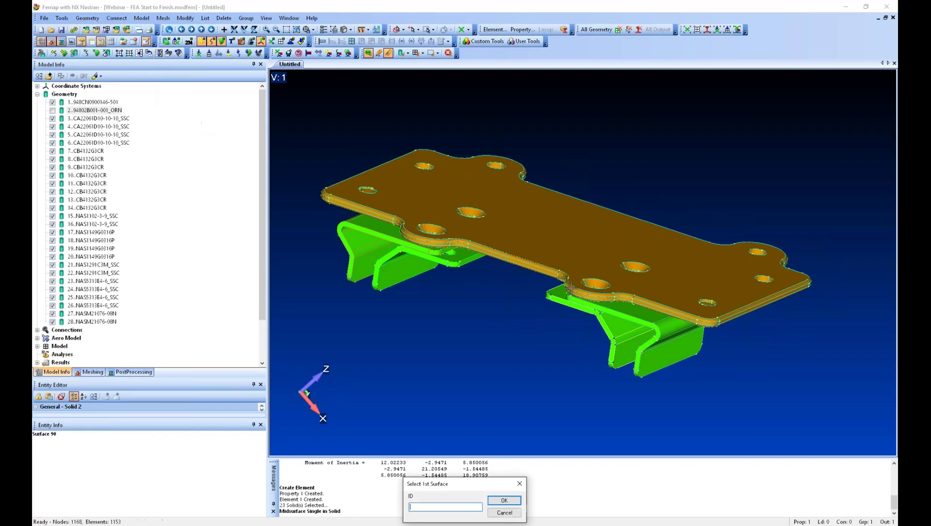
click(554, 242)
key(Return)
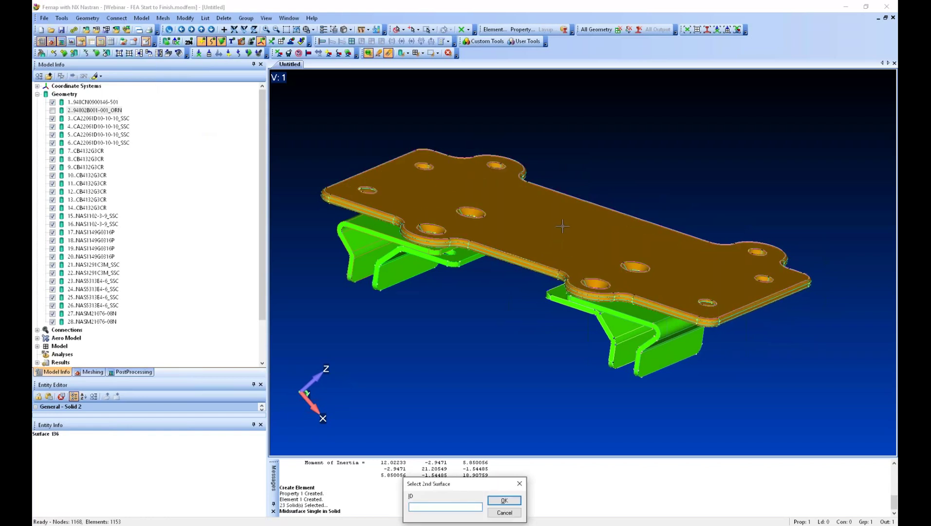
click(562, 226)
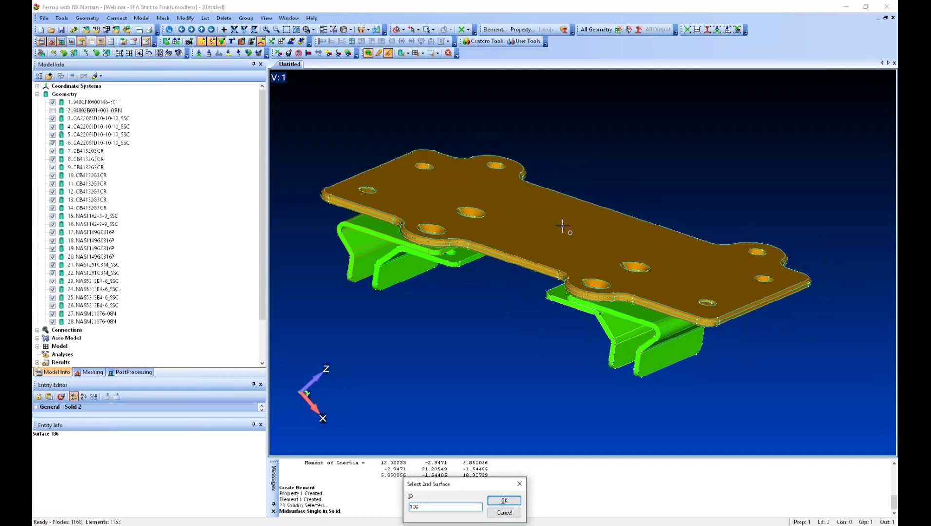
key(Return)
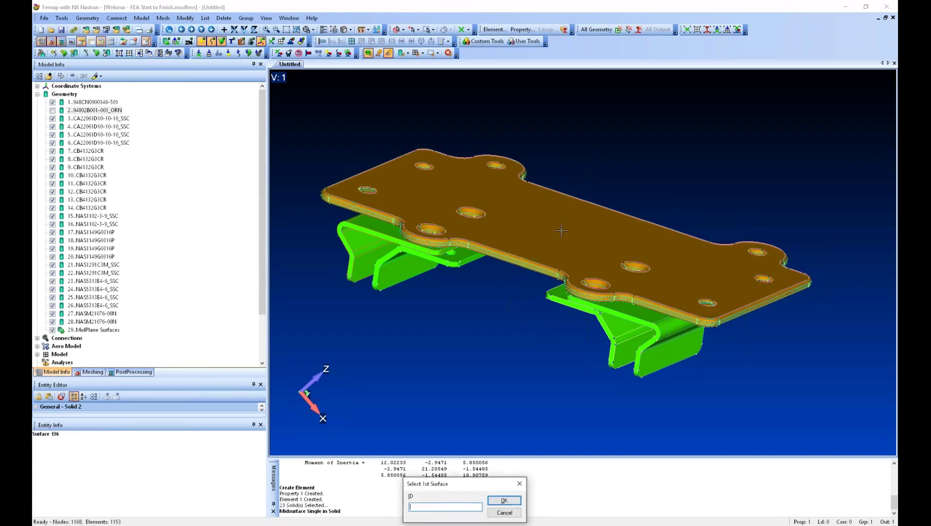
click(505, 512)
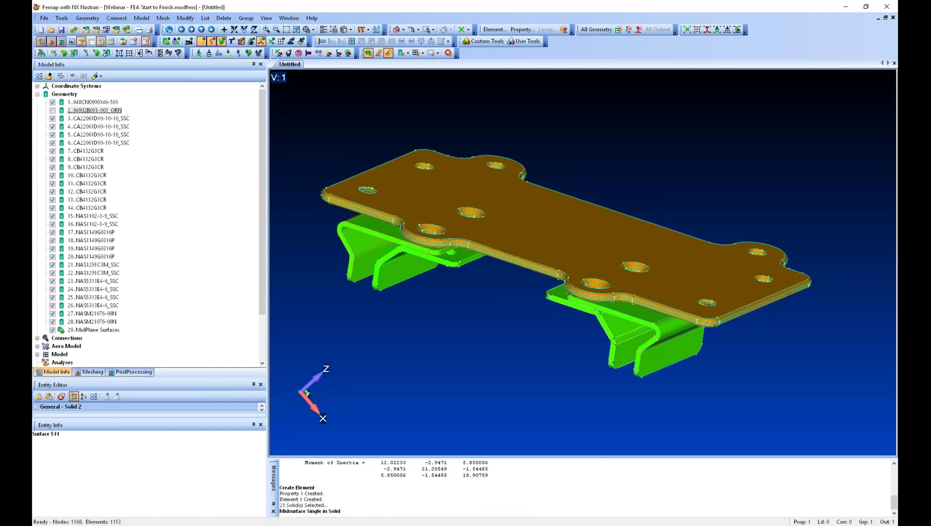
Hide the mounting plate solid and the MidPlane Surfaces body so only the four bracket clips are displayed.
click(53, 102)
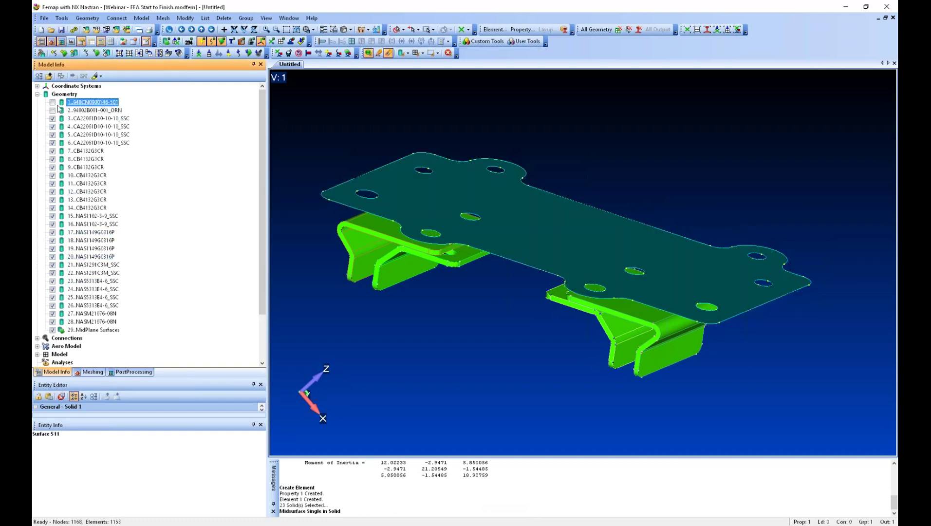
middle_drag(508, 299, 652, 283)
ctrl+middle_drag(548, 276, 532, 287)
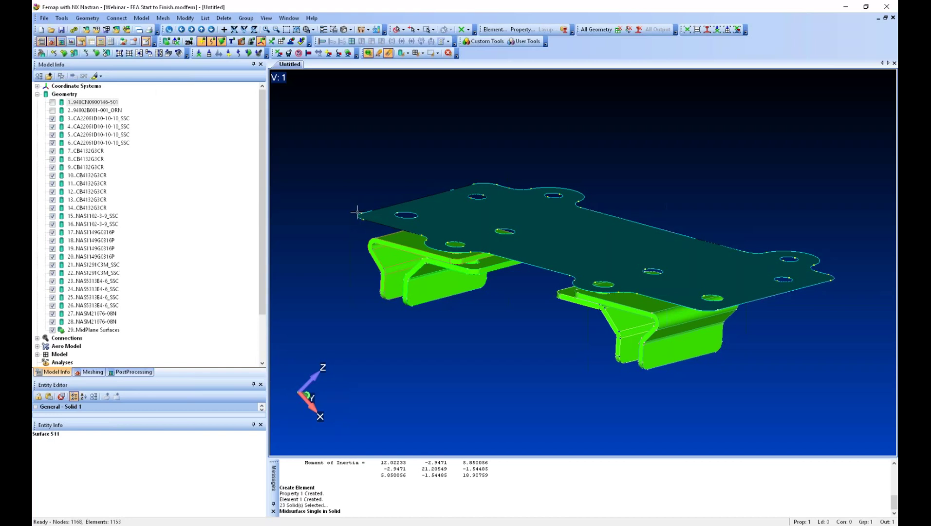
click(88, 18)
click(87, 18)
click(83, 331)
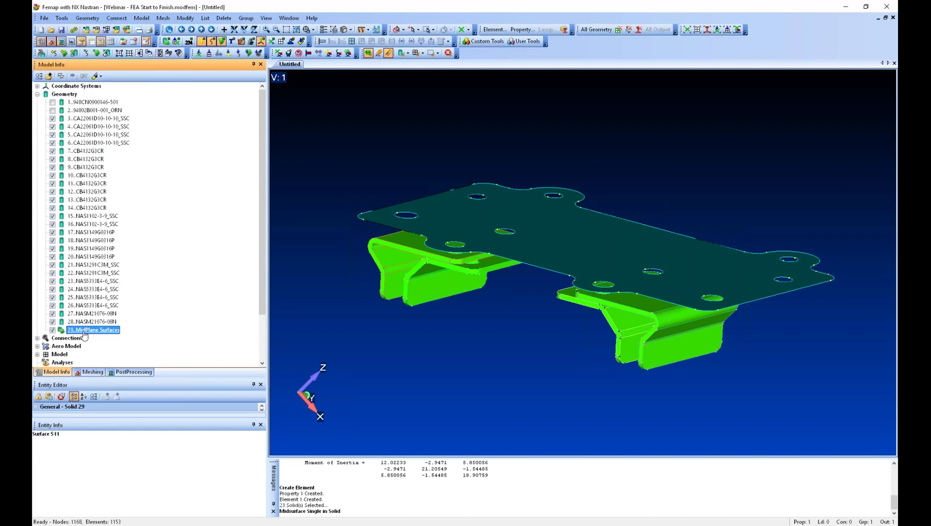
click(52, 330)
middle_drag(480, 302, 509, 273)
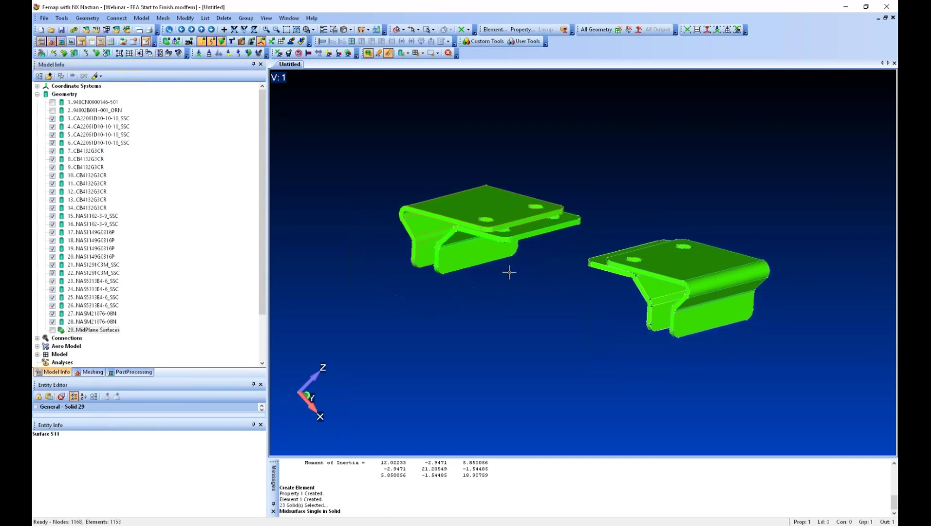
Start an automatic midsurface generation on all surfaces of the four displayed bracket clips.
click(88, 18)
mouse_move(124, 120)
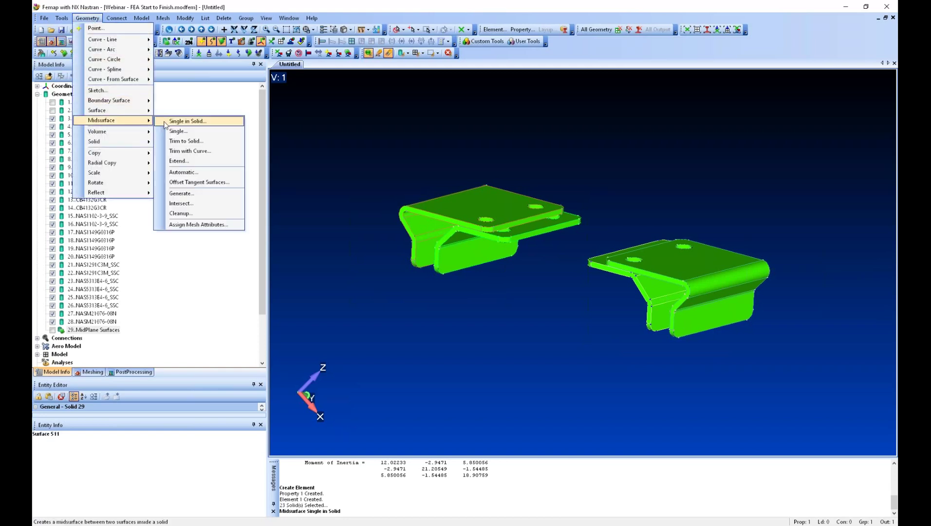
click(199, 172)
drag(359, 141, 794, 389)
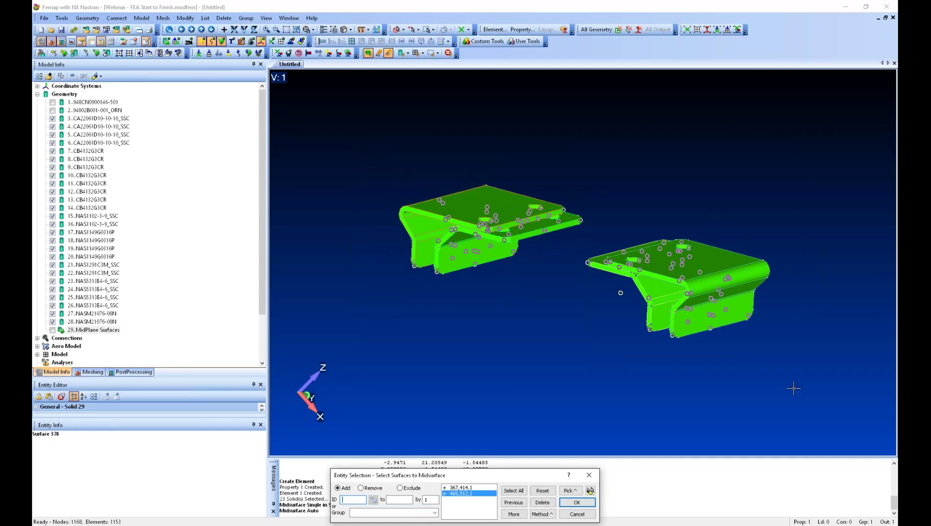
click(577, 503)
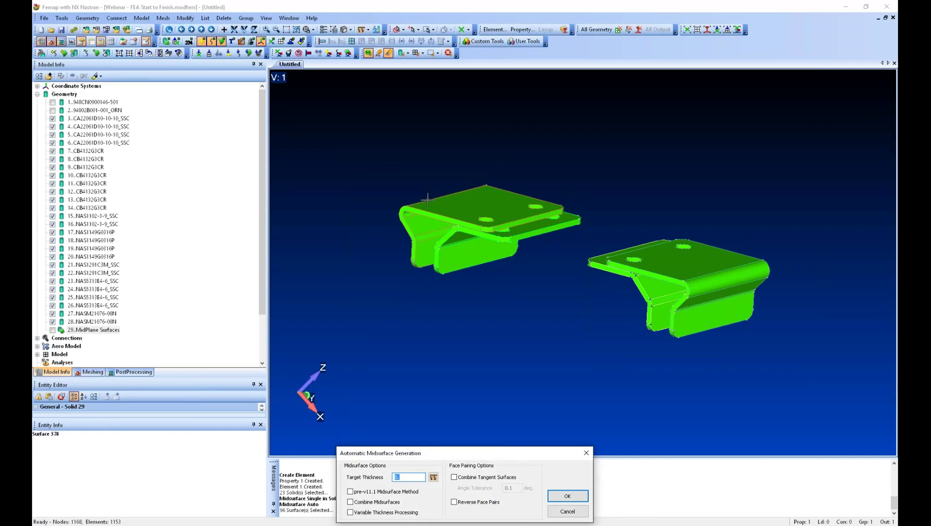
Set the target thickness by measuring across a clip's sheet thickness, snapping to the two points at its upper bend.
scroll(429, 292, up, 5)
scroll(518, 310, up, 1)
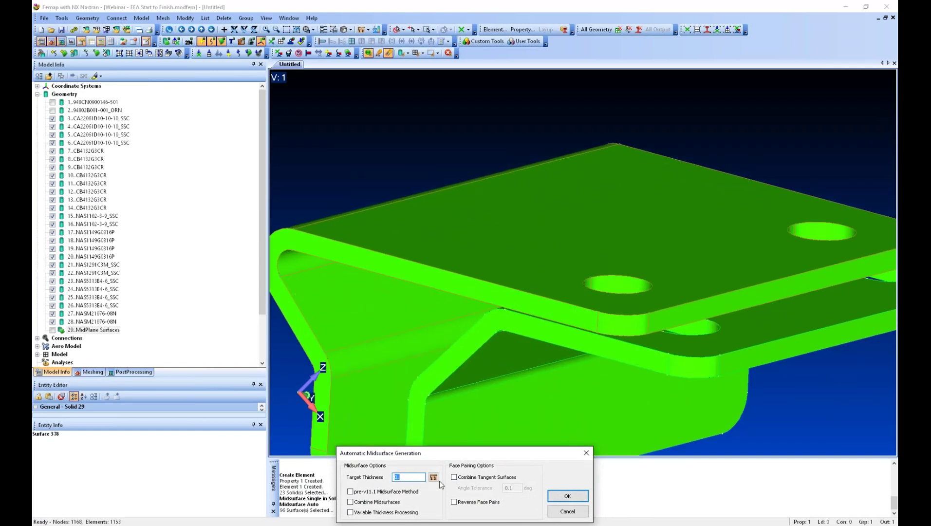
click(433, 477)
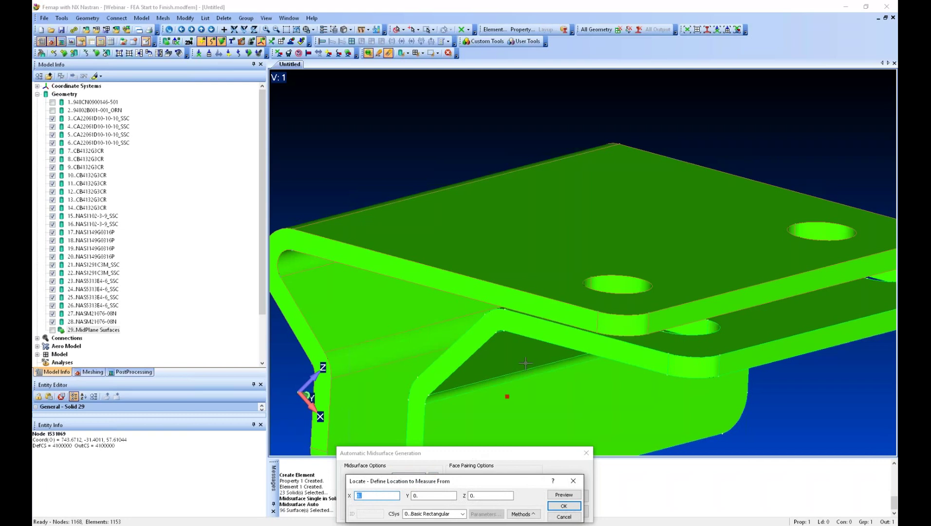
right_click(506, 317)
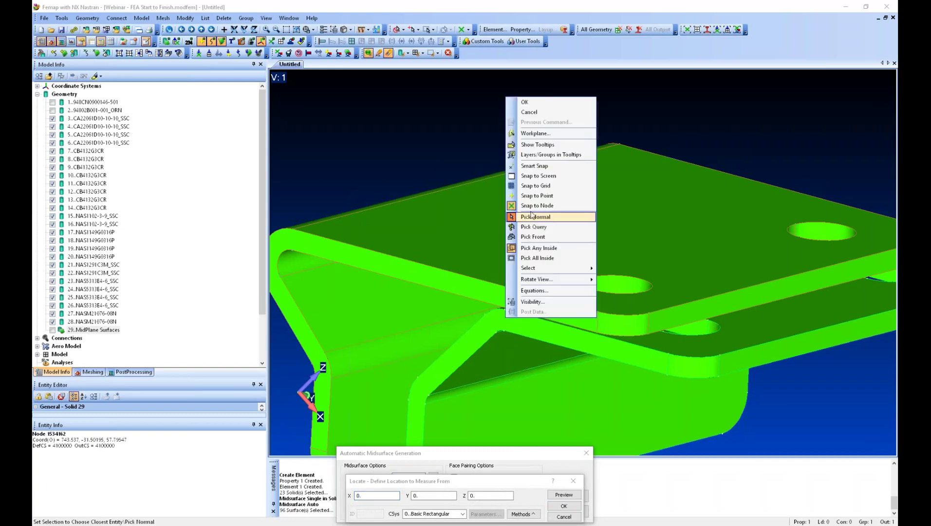
click(531, 195)
click(508, 340)
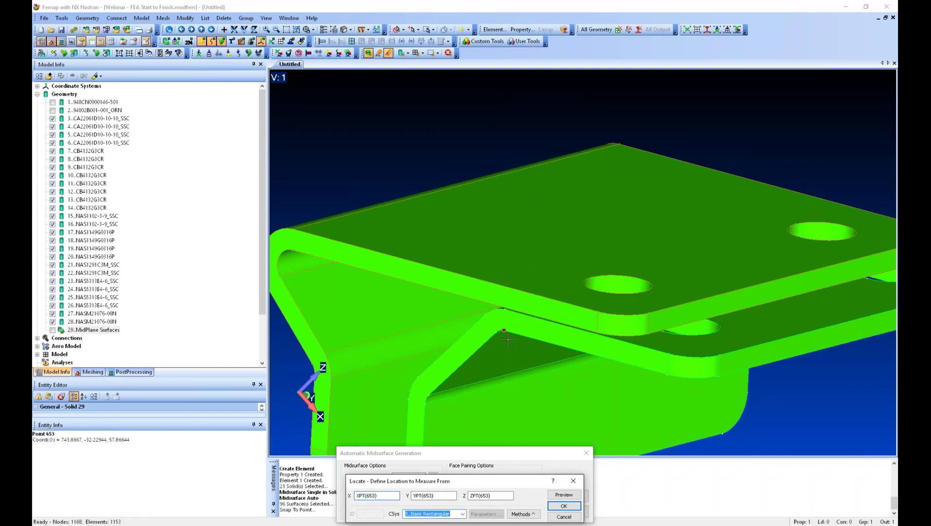
key(Return)
click(506, 314)
key(Return)
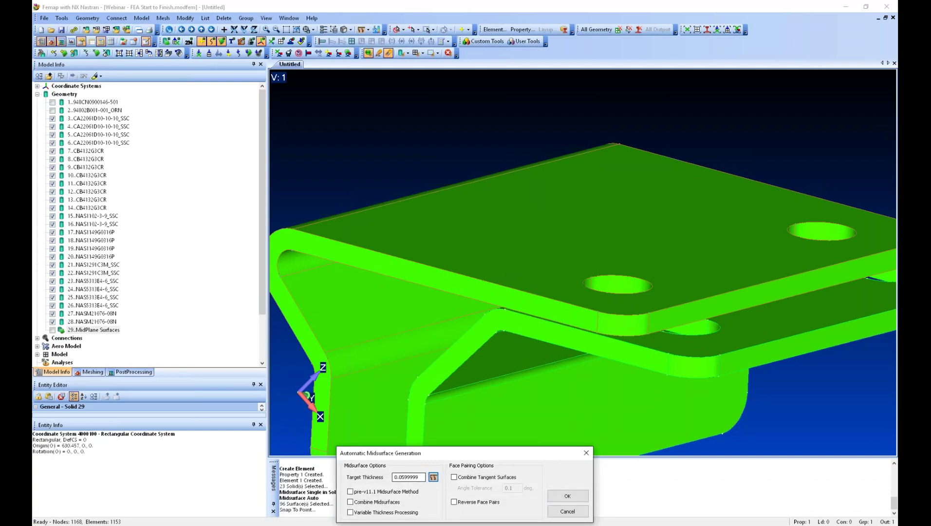
Enable Combine Midsurfaces and Combine Tangent Surfaces, and generate the midsurfaces of the four clips.
scroll(594, 348, down, 5)
scroll(640, 271, down, 3)
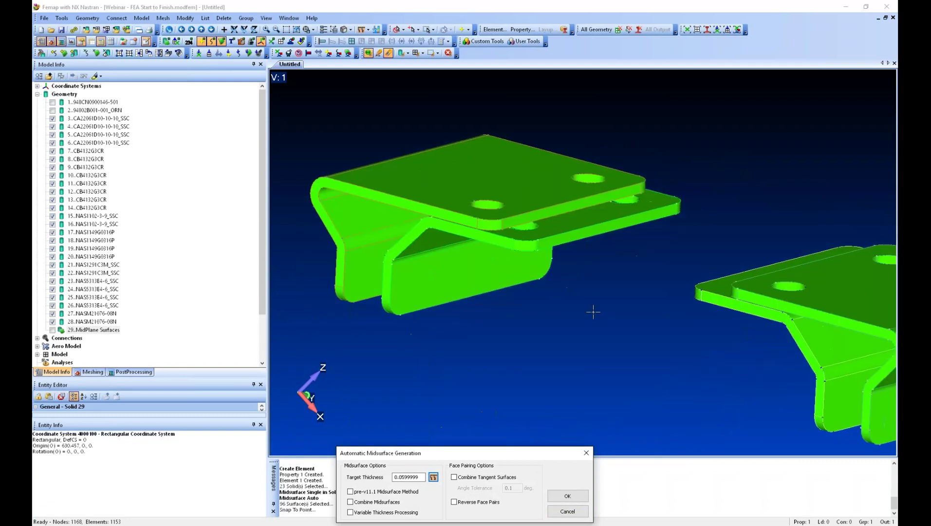
click(351, 503)
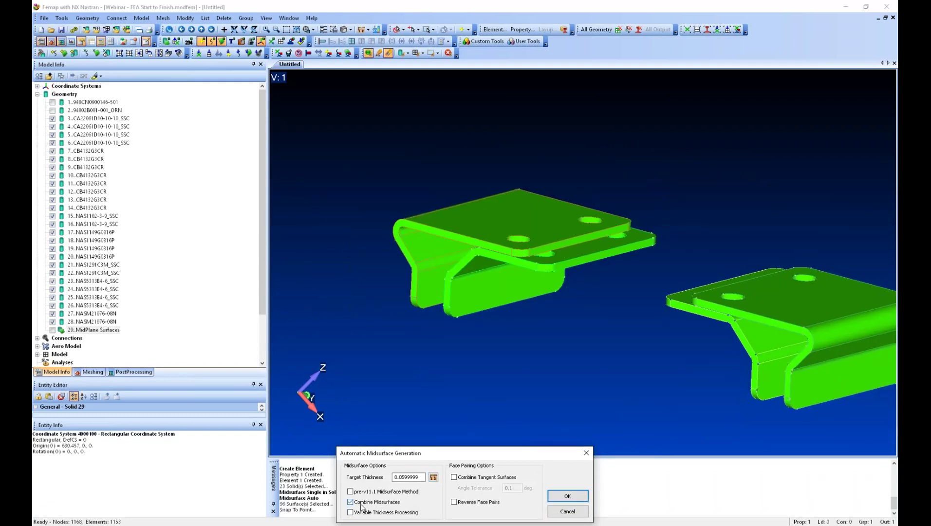
click(470, 480)
click(568, 497)
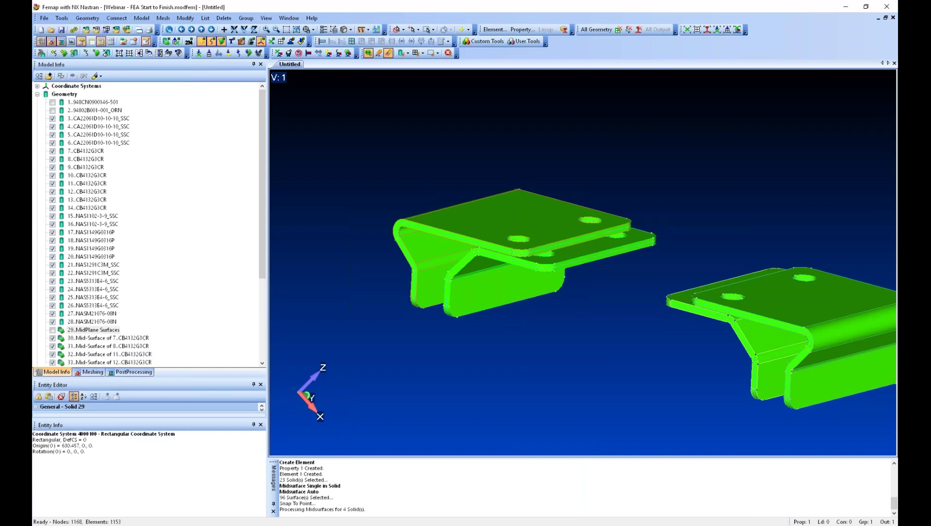
Display only the MidPlane Surfaces body and the four CB4132G3CR clip midsurfaces, hiding all other geometry.
ctrl+middle_drag(586, 334, 549, 316)
click(209, 290)
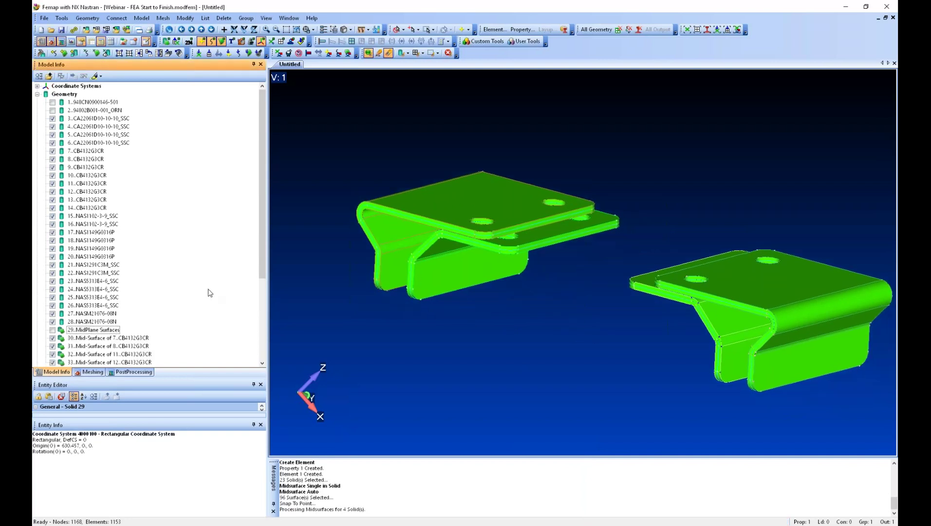
scroll(208, 291, down, 3)
click(93, 257)
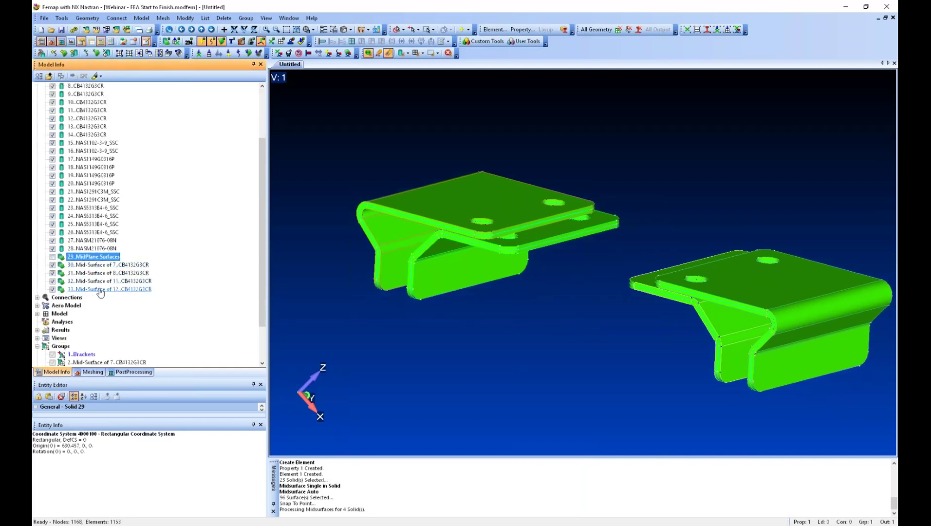
shift+click(93, 287)
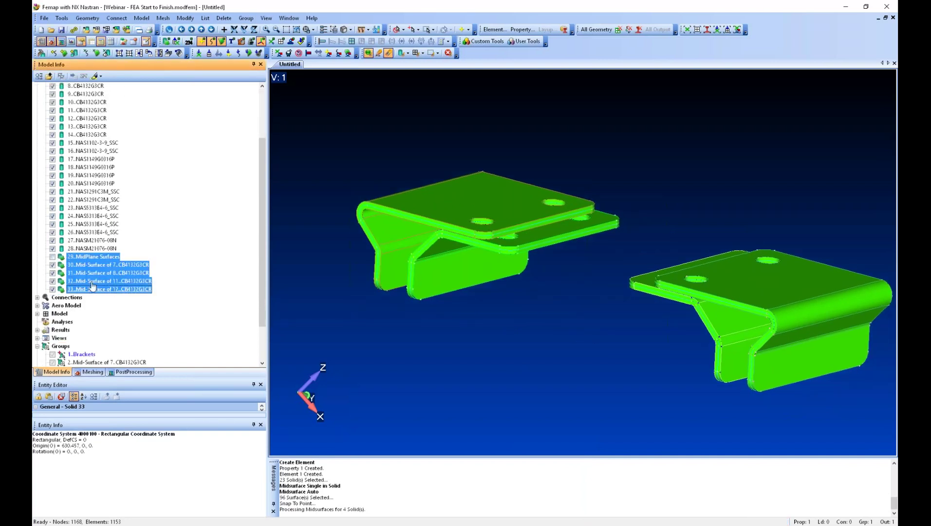
right_click(54, 260)
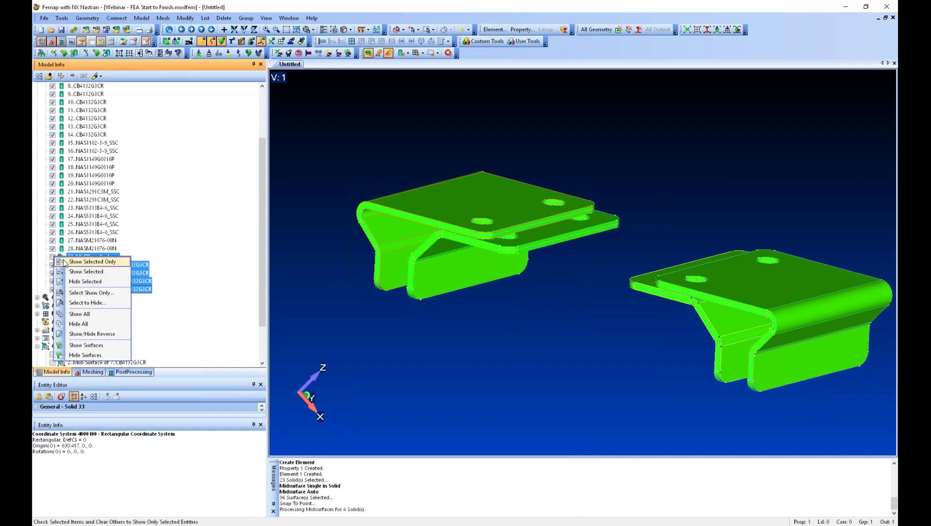
click(80, 262)
scroll(526, 296, down, 2)
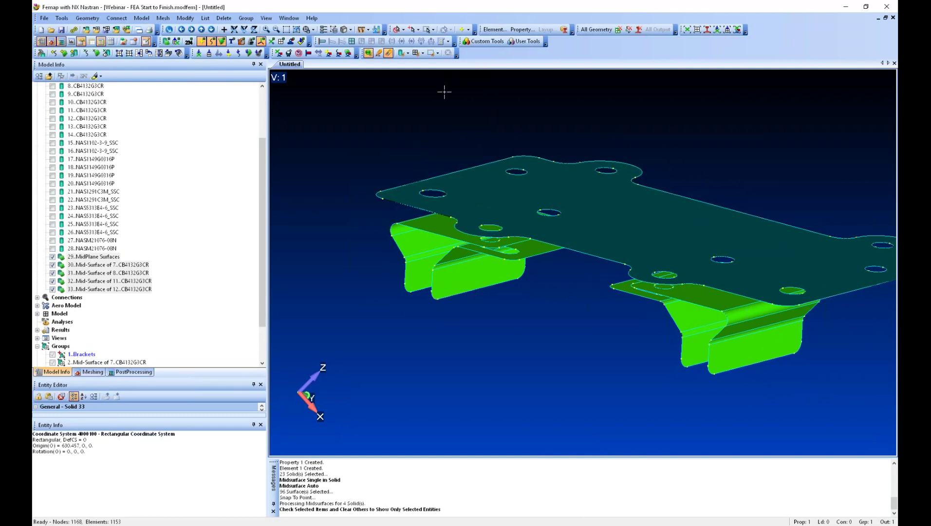
scroll(570, 307, down, 2)
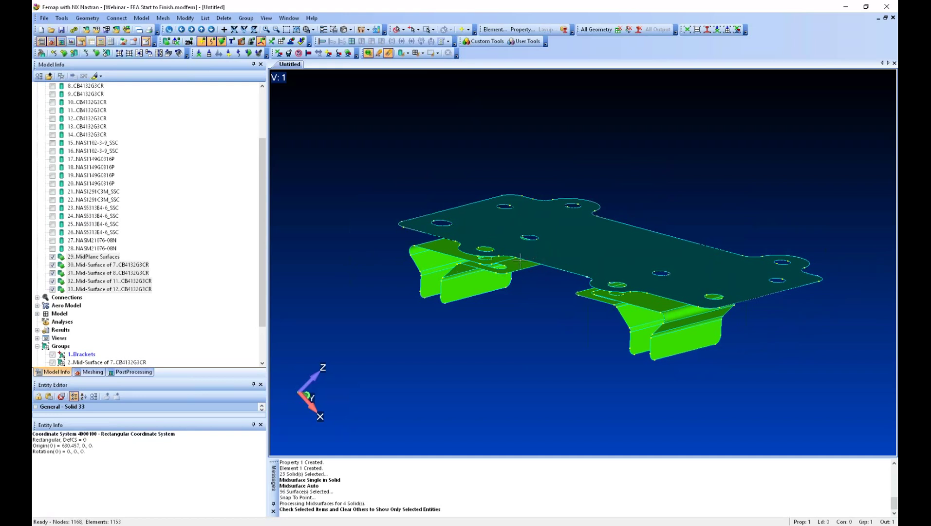
Turn on the display of the surrounding structure's mesh and inspect how the plate and clip midsurfaces sit in it.
click(281, 41)
mouse_move(555, 303)
middle_down()
mouse_move(518, 292)
mouse_move(577, 315)
mouse_move(606, 303)
mouse_move(568, 299)
middle_up()
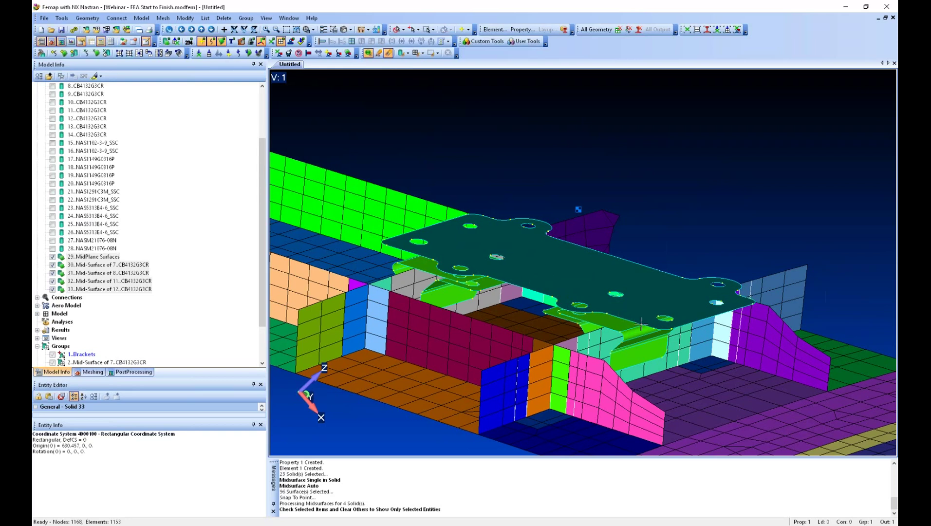
middle_drag(622, 317, 594, 298)
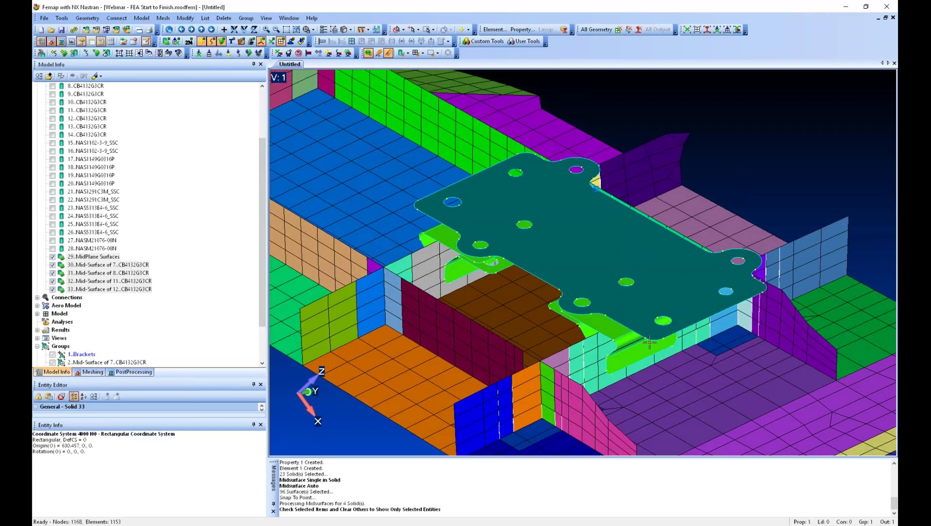
middle_drag(580, 322, 608, 309)
Hide the MidPlane Surfaces body of the mounting plate while keeping the four clip midsurfaces displayed.
click(203, 150)
drag(263, 158, 263, 100)
click(37, 94)
ctrl+middle_drag(525, 327, 552, 309)
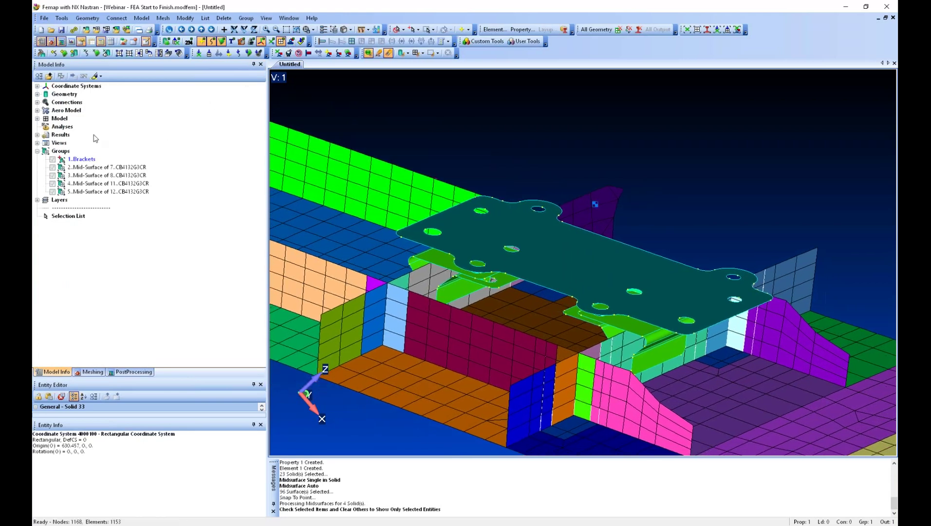
click(37, 94)
click(53, 330)
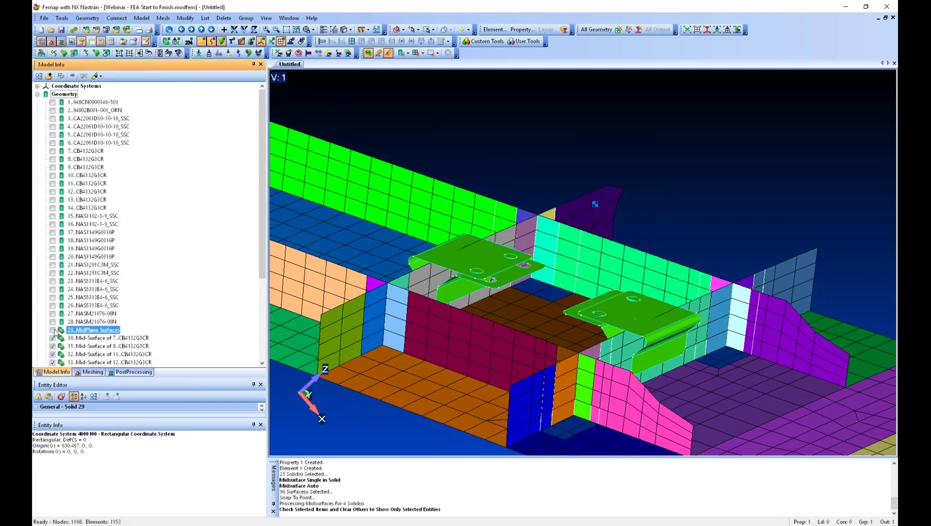
Limit the display to the active Brackets group.
scroll(205, 285, down, 5)
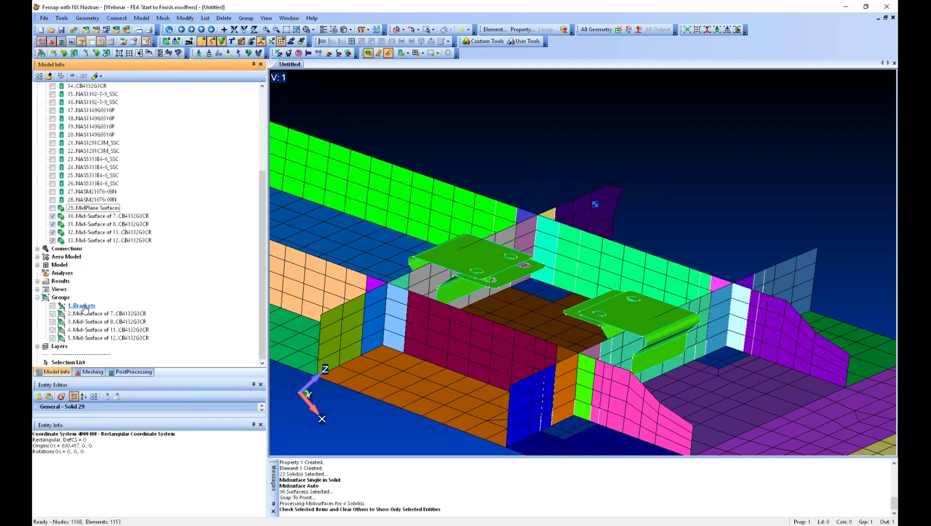
right_click(83, 305)
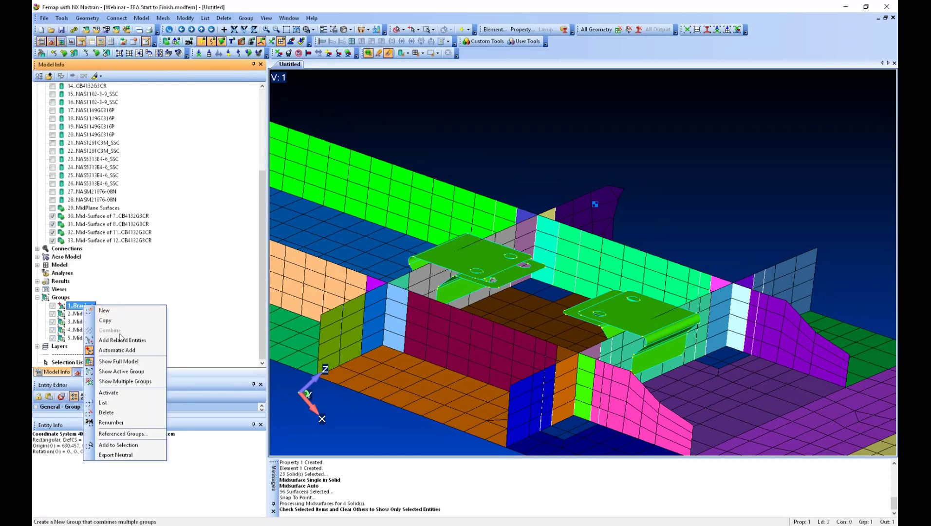
click(117, 371)
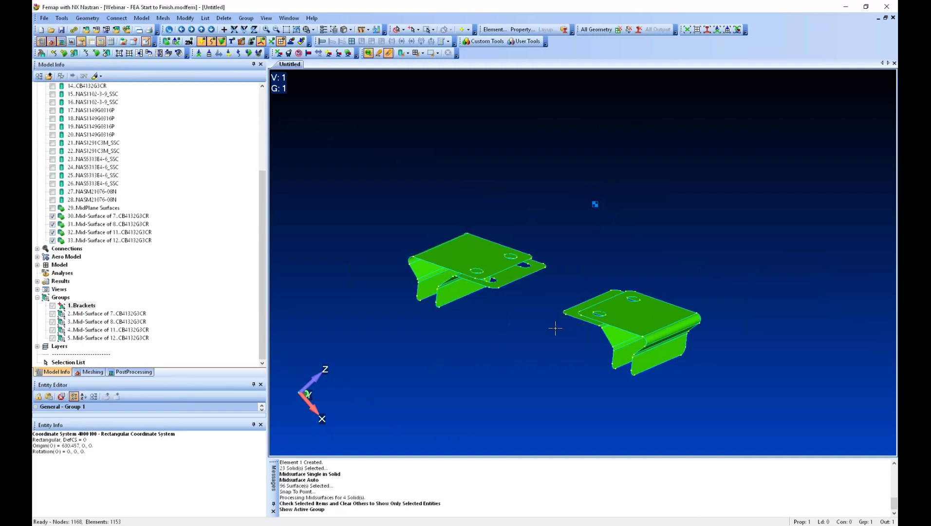
middle_drag(556, 329, 562, 289)
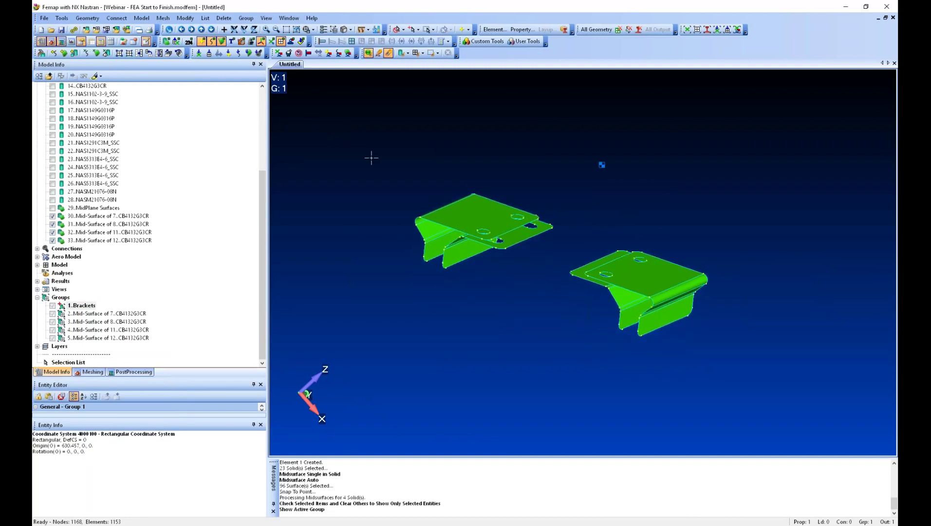
Set a mesh element size of 0.05 on all surfaces of the four clip midsurfaces and check the edge divisions.
click(164, 19)
mouse_move(179, 39)
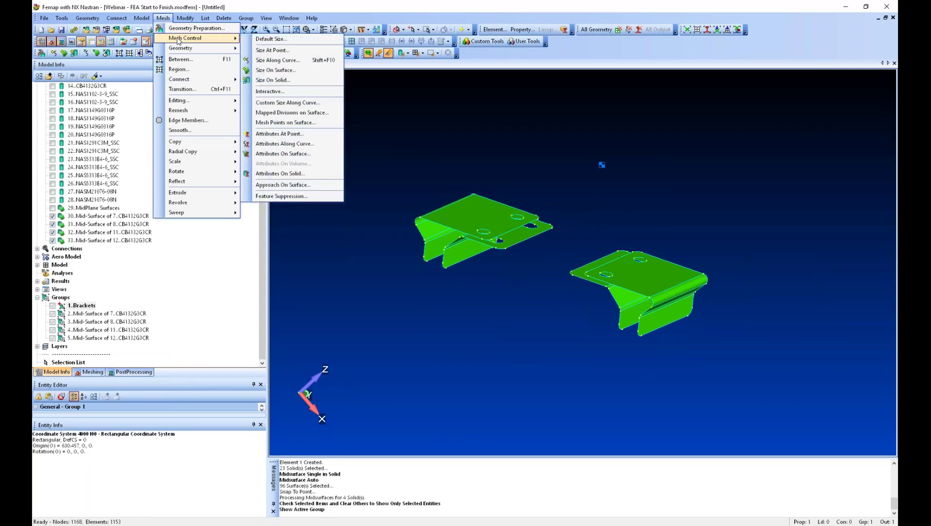
click(296, 74)
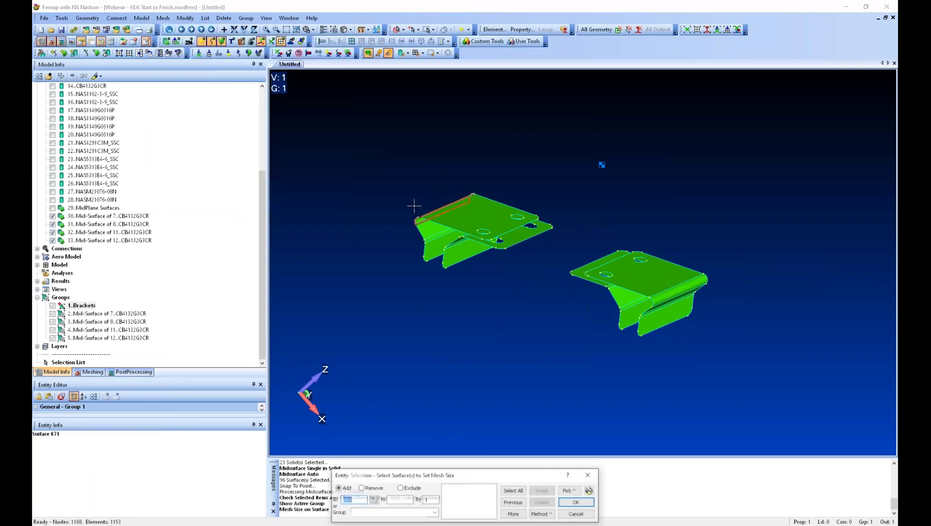
drag(388, 181, 561, 323)
drag(556, 214, 754, 376)
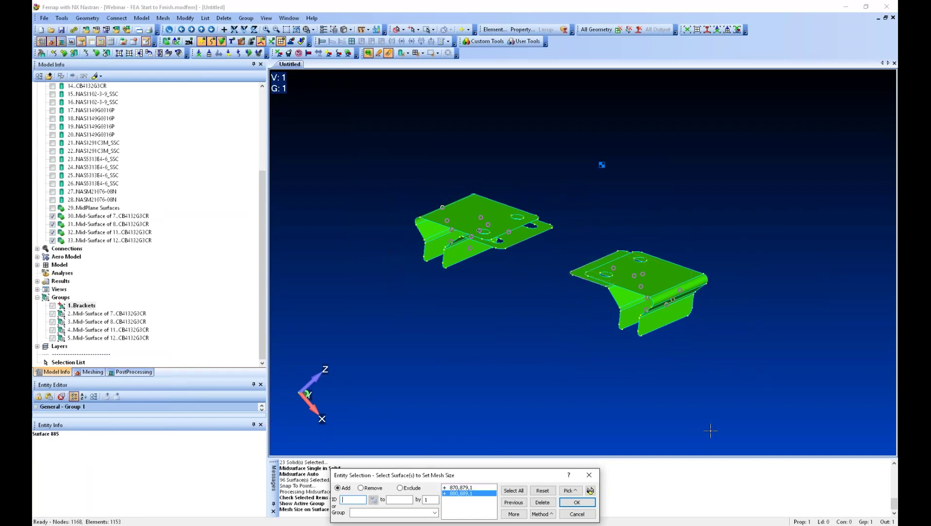
click(576, 502)
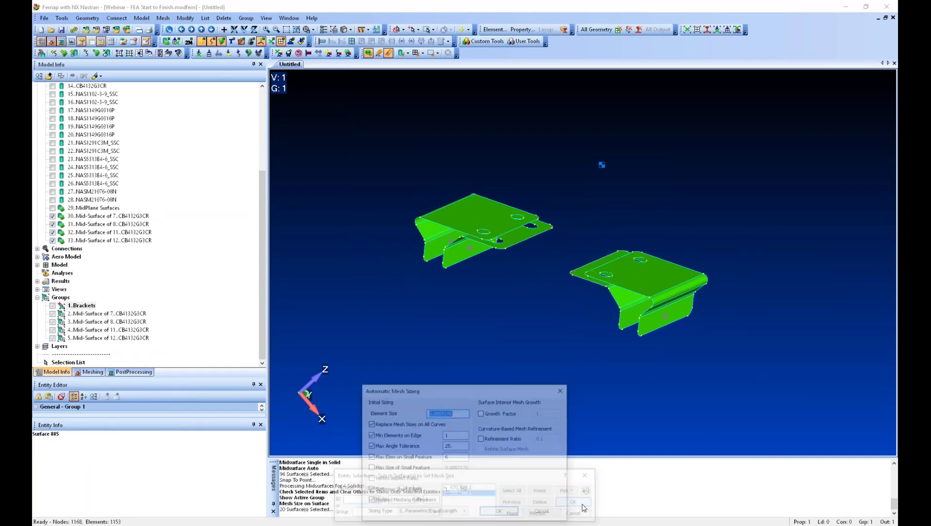
text(.05)
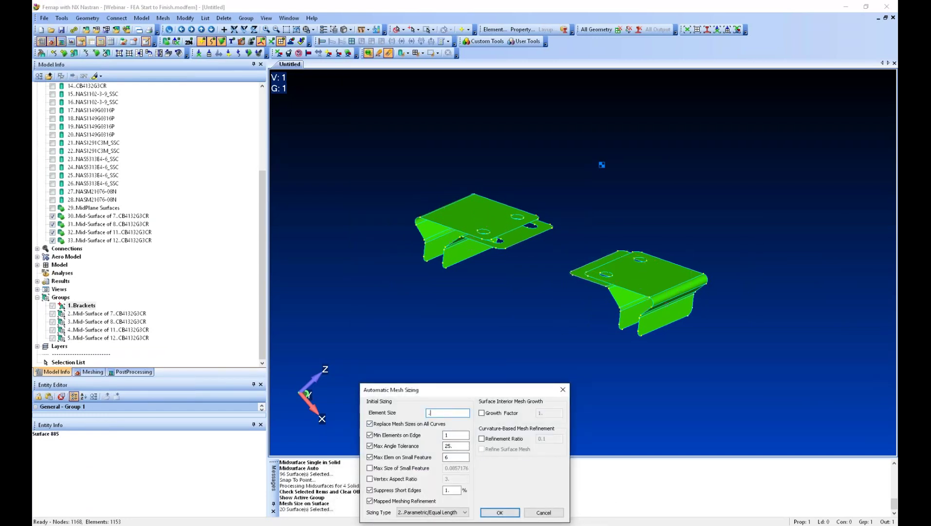
click(501, 512)
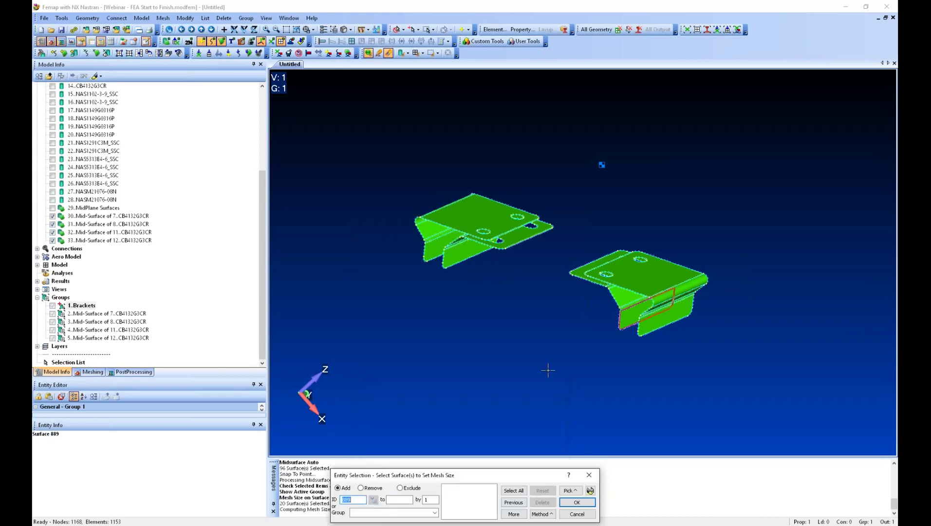
scroll(609, 278, up, 4)
scroll(545, 248, up, 3)
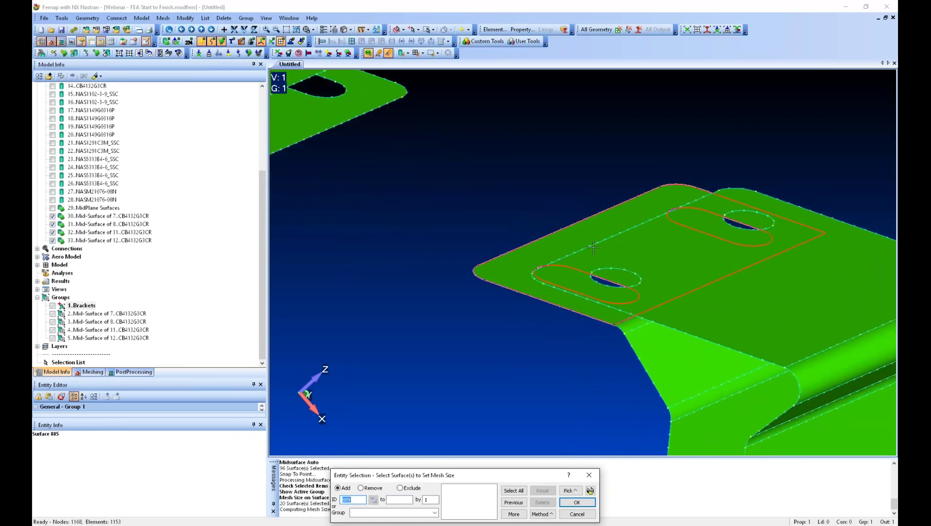
click(577, 514)
Start a surface mesh on all surfaces of the four clip midsurfaces.
middle_drag(601, 340, 577, 357)
scroll(577, 356, down, 5)
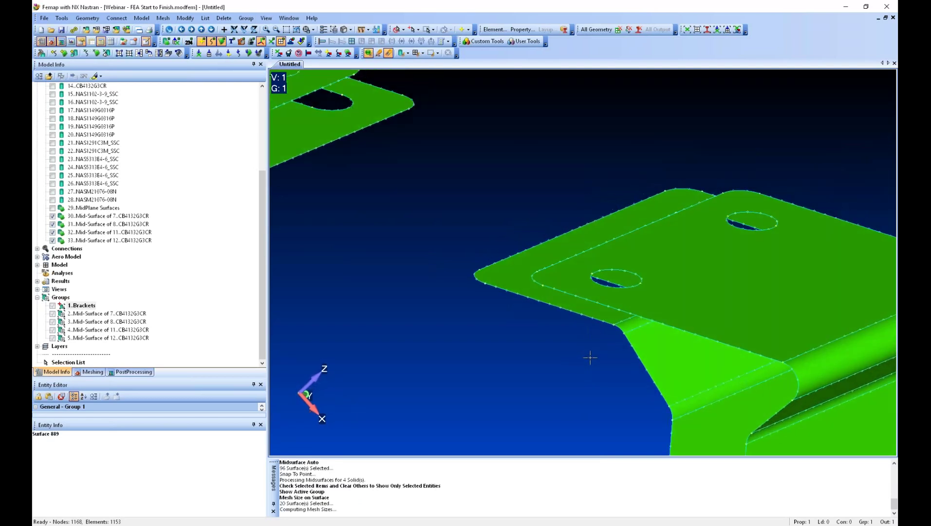
scroll(564, 370, down, 2)
ctrl+middle_drag(531, 372, 580, 325)
click(163, 18)
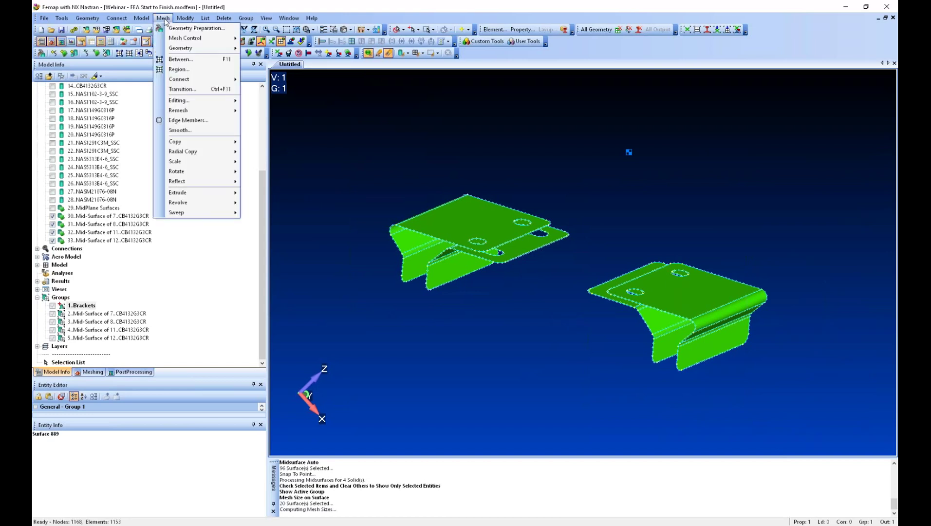
mouse_move(181, 47)
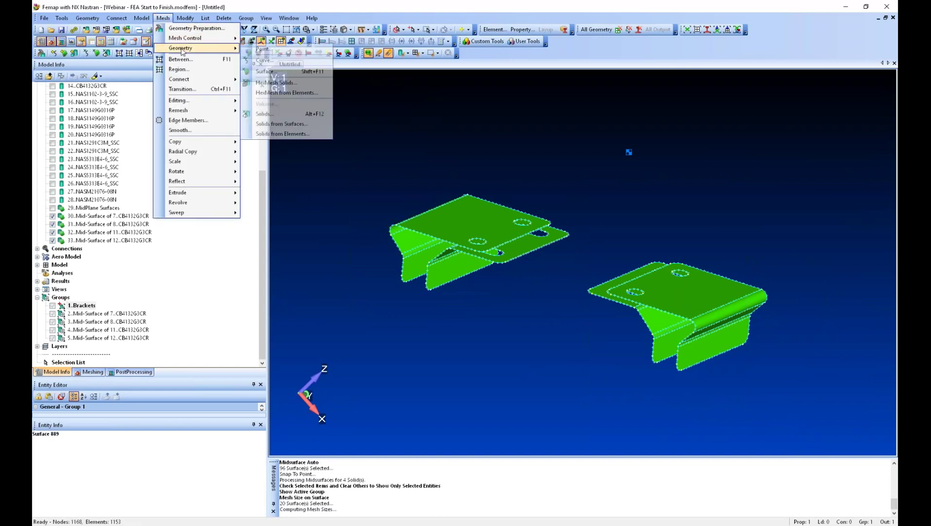
click(281, 70)
drag(356, 180, 823, 407)
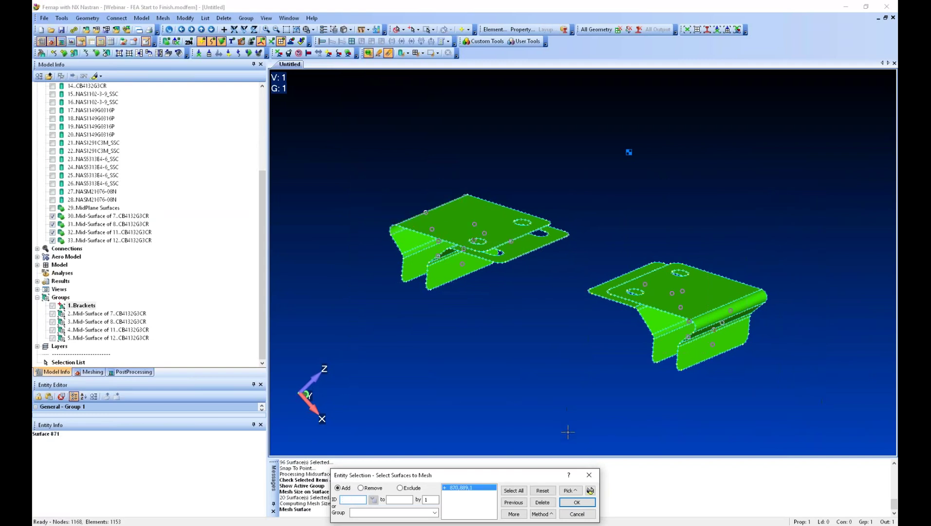
click(580, 501)
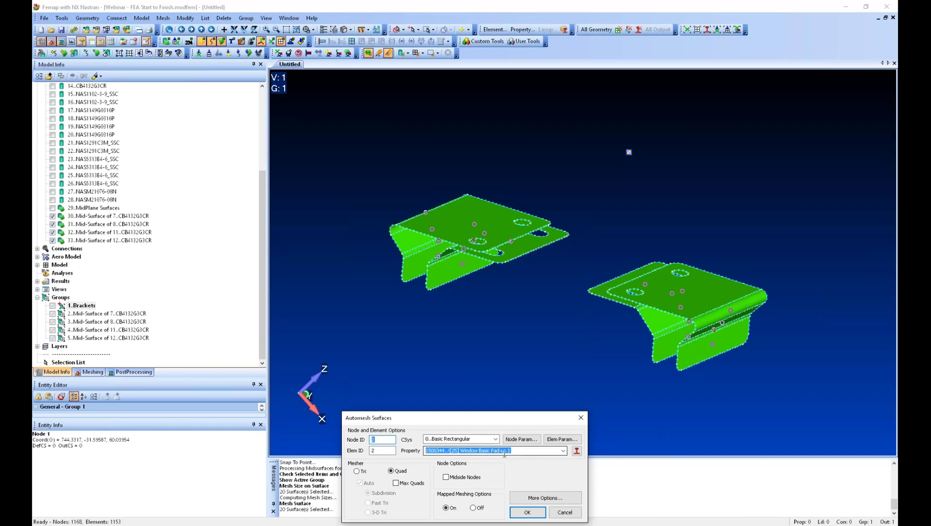
Start a new property for the surface mesh and change its element type to laminate plate.
click(577, 450)
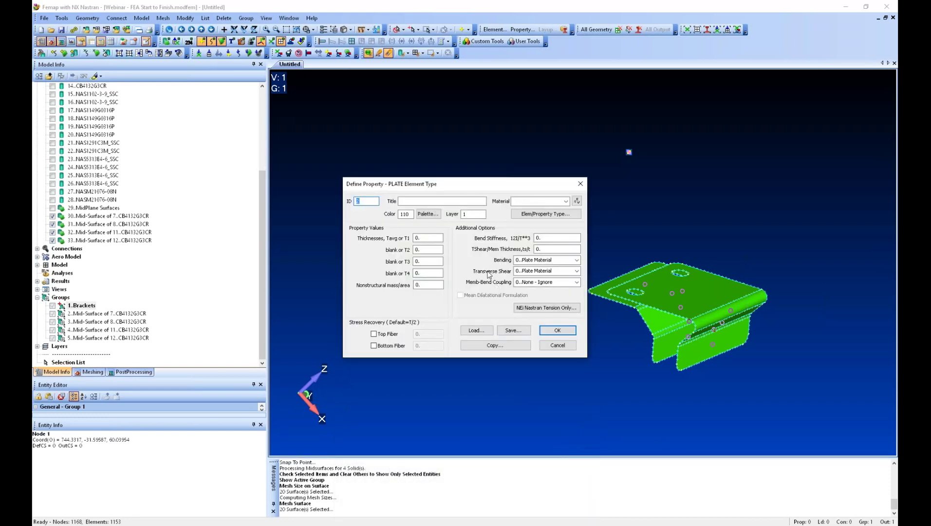
drag(414, 189, 412, 204)
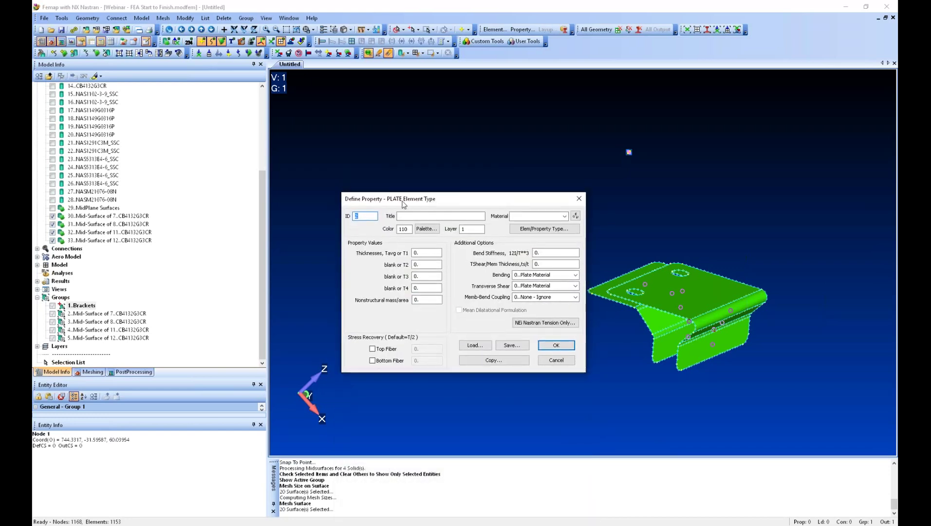
click(545, 230)
click(843, 366)
click(864, 497)
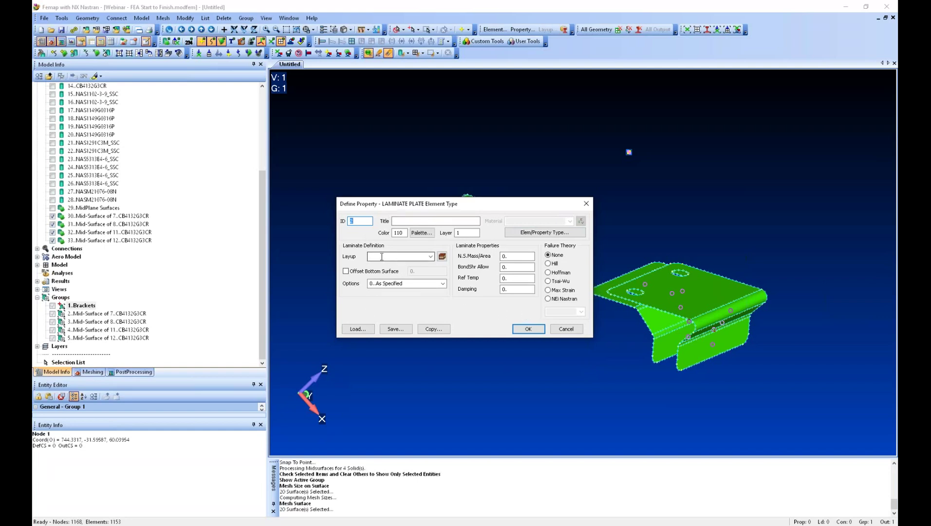
Start a new layup for the laminate property and create its 2D orthotropic material from the library entry Glass/EP, Jones p. 70.
click(442, 257)
drag(513, 347, 591, 185)
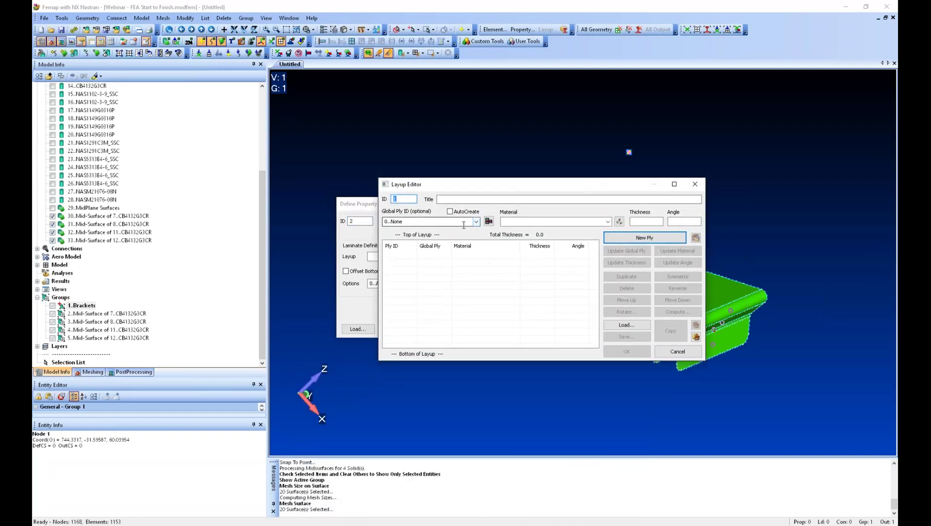
click(620, 222)
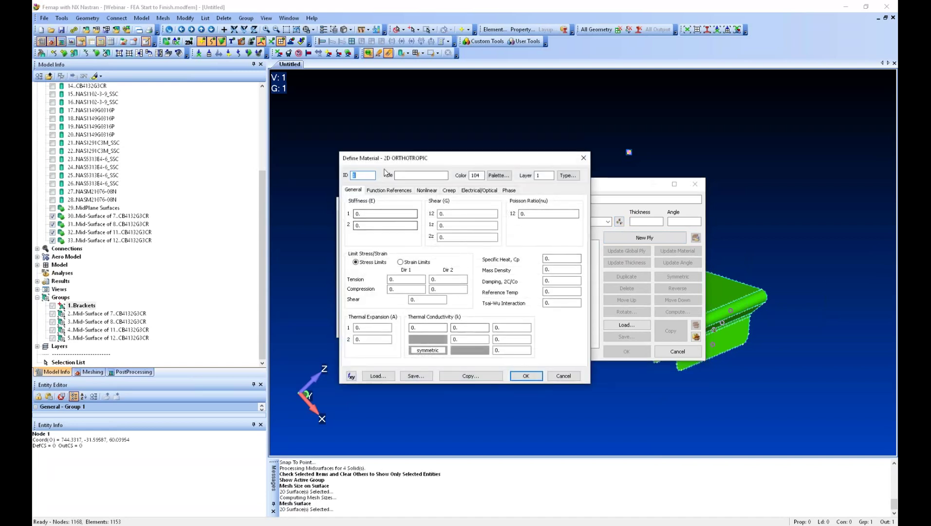
click(379, 376)
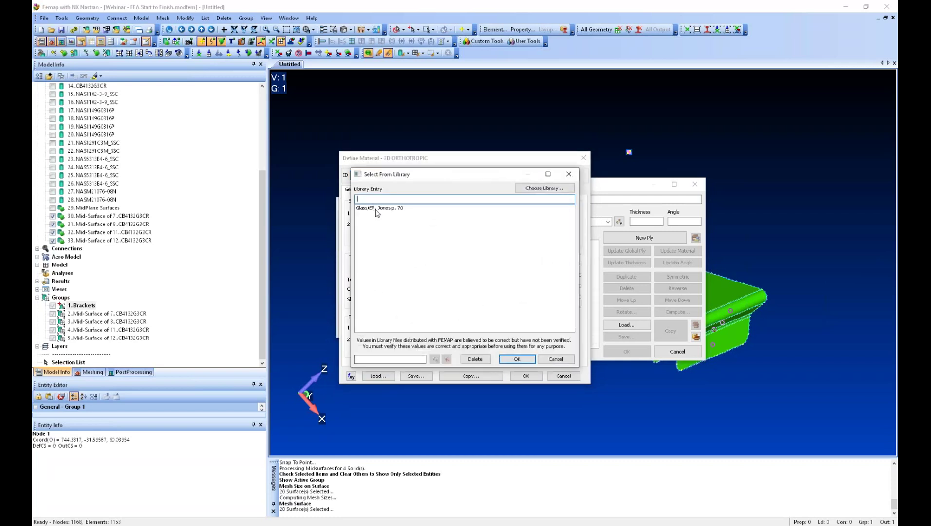
click(376, 210)
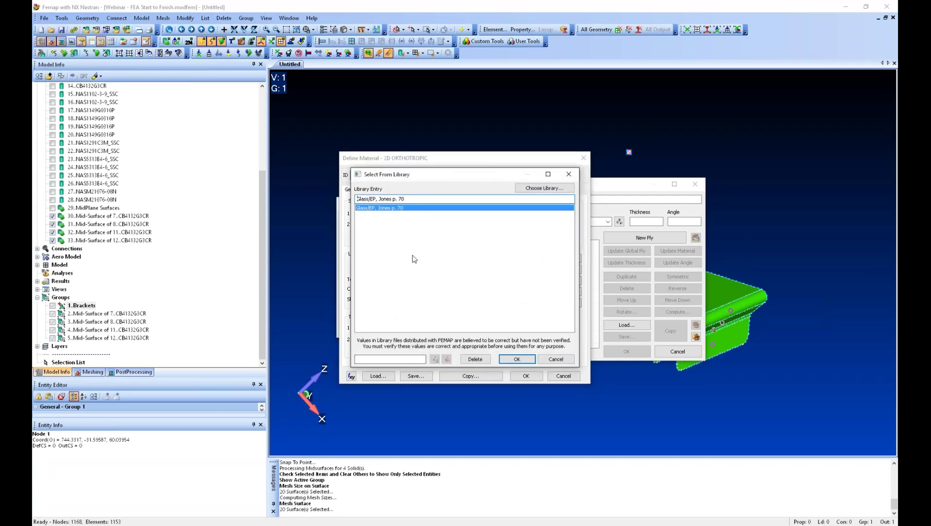
click(517, 359)
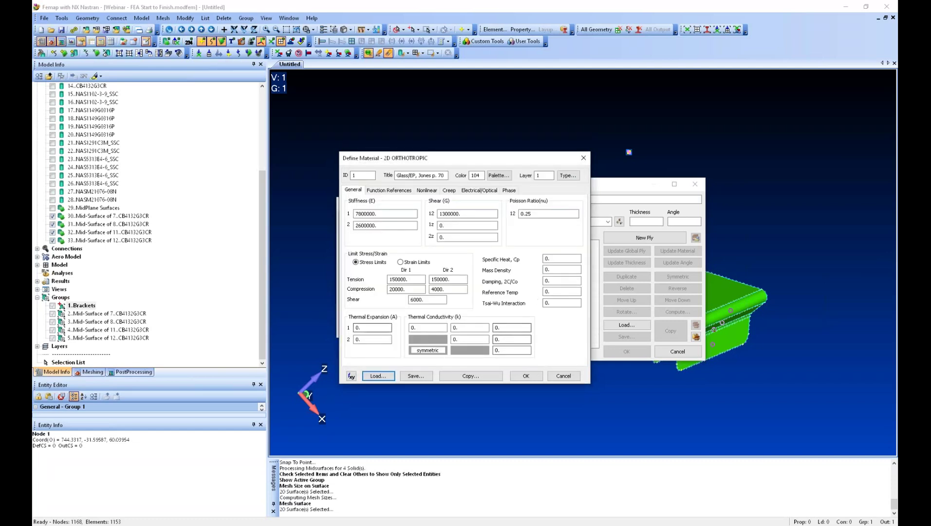
click(526, 376)
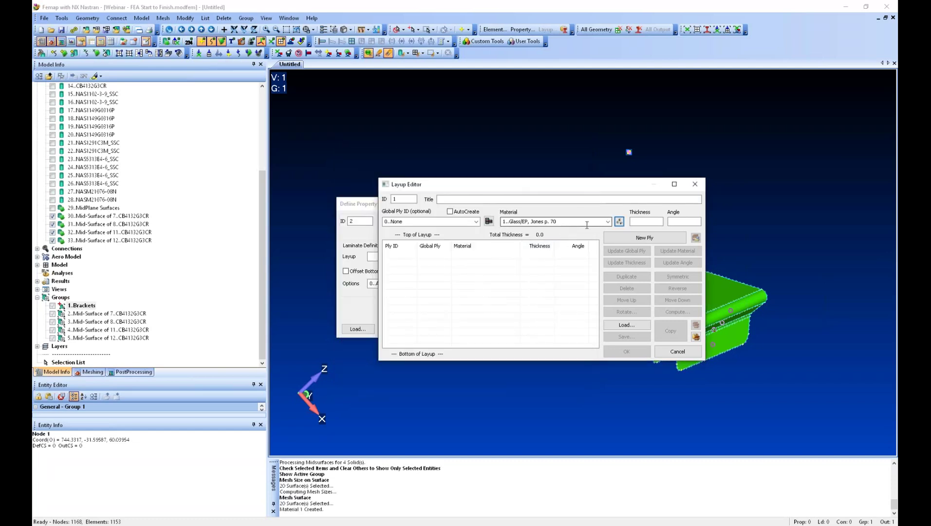
Build the layup from six Glass/EP plies 0.01 thick, at 45, 0, 90, 90, 0 and 45 degrees.
click(641, 221)
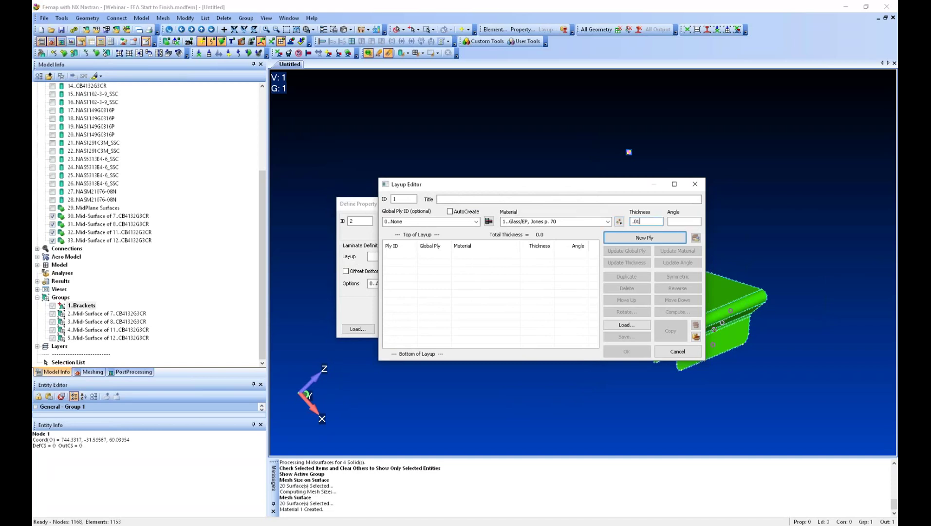
click(675, 221)
click(645, 237)
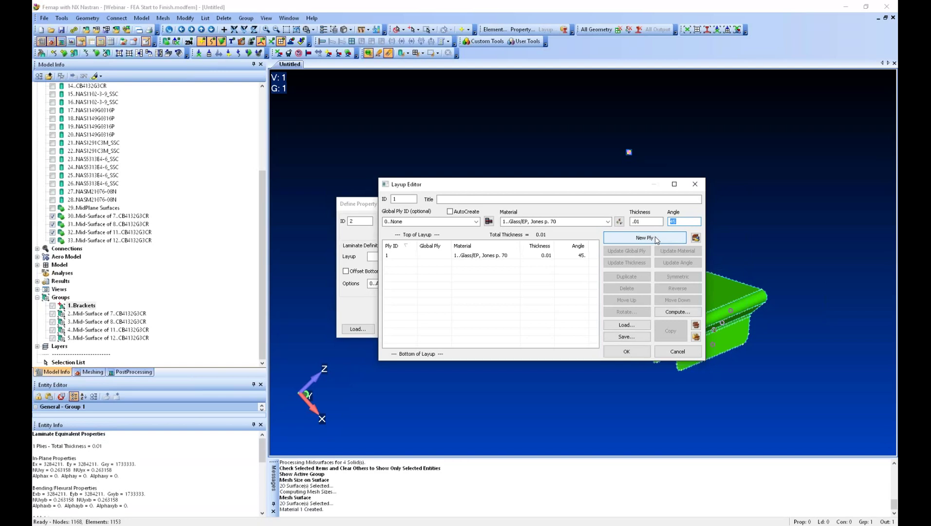
text(0)
key(Return)
key(Return)
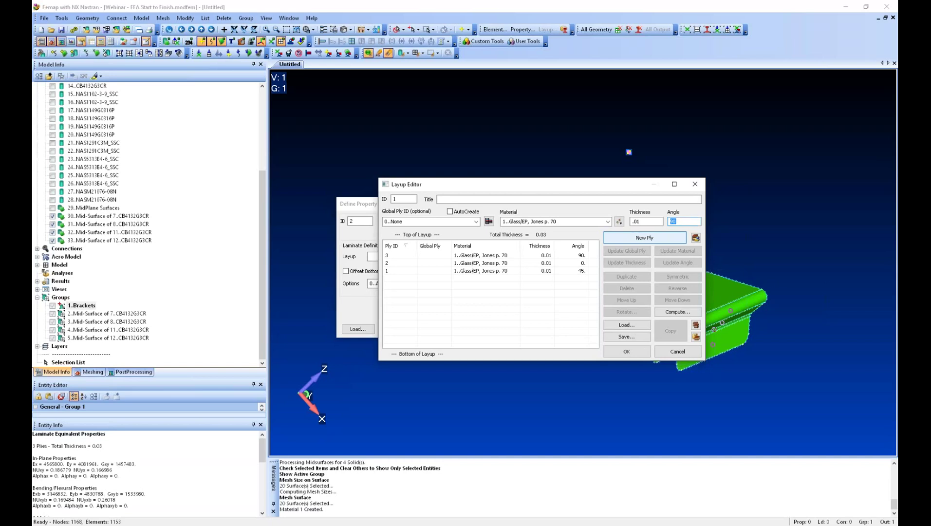
key(Return)
text(0)
key(Return)
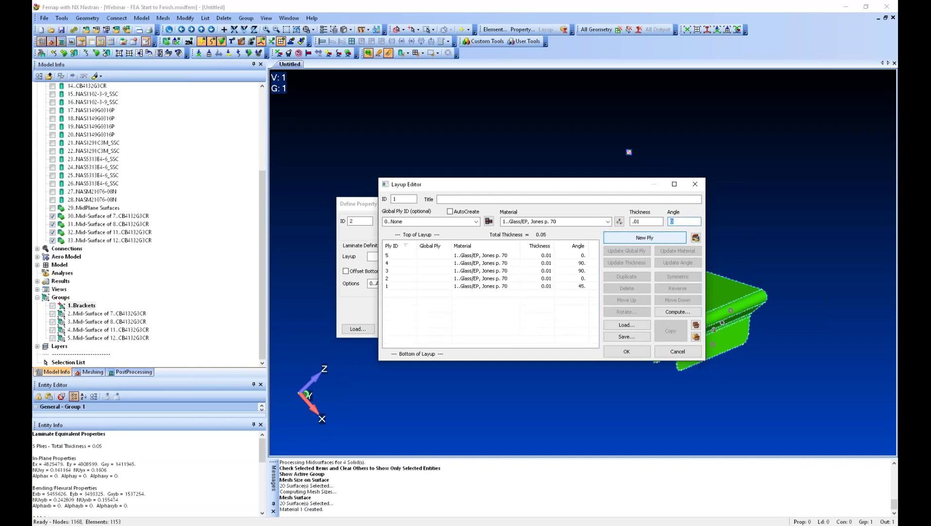
text(45)
key(Return)
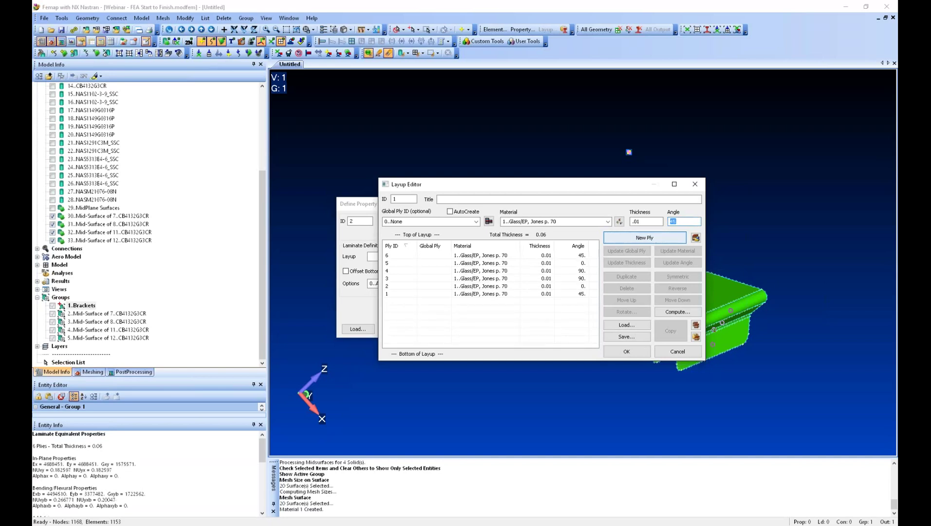
click(626, 351)
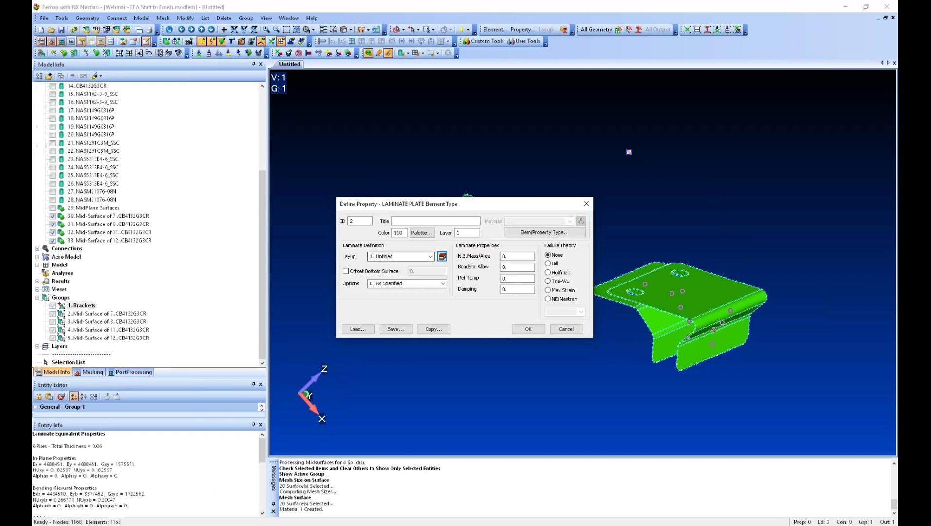
Set the laminate property's bond shear allowable to 6000 and its failure theory to Hoffman, and accept the property.
double_click(510, 267)
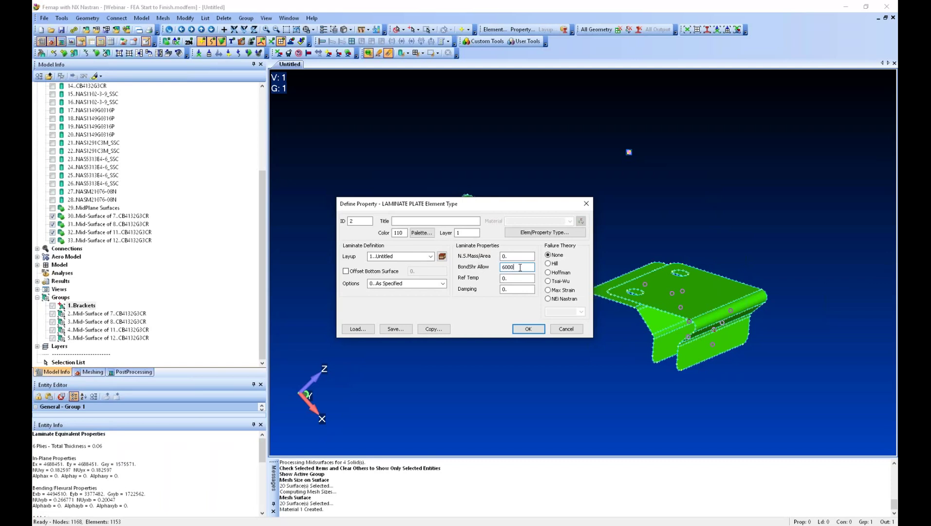
double_click(520, 268)
text(6000)
click(531, 330)
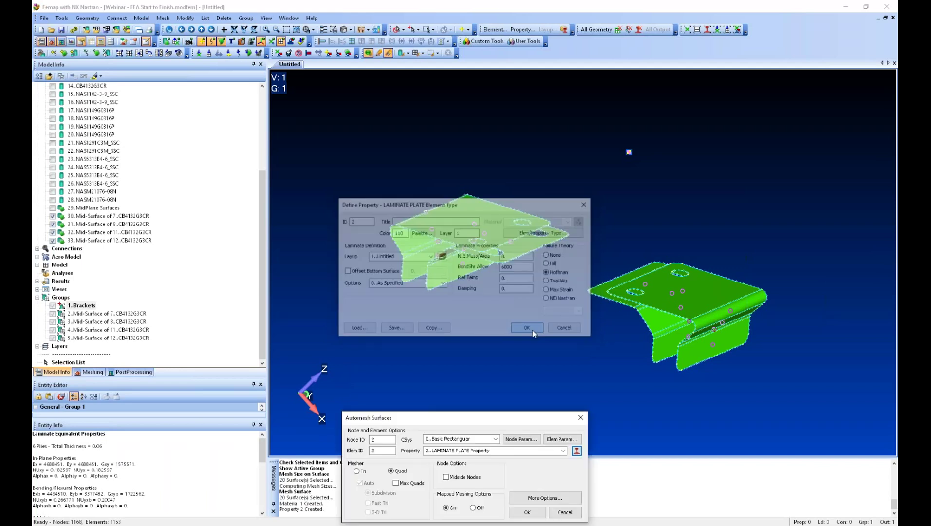
Generate the quad mesh on the clip midsurfaces with the laminate plate property and mapped meshing on, and inspect the result.
drag(492, 417, 503, 322)
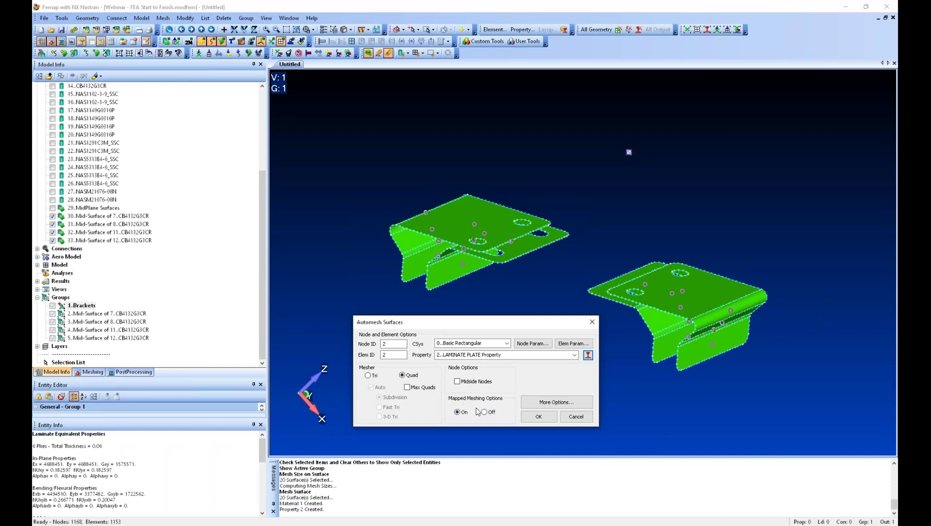
click(539, 418)
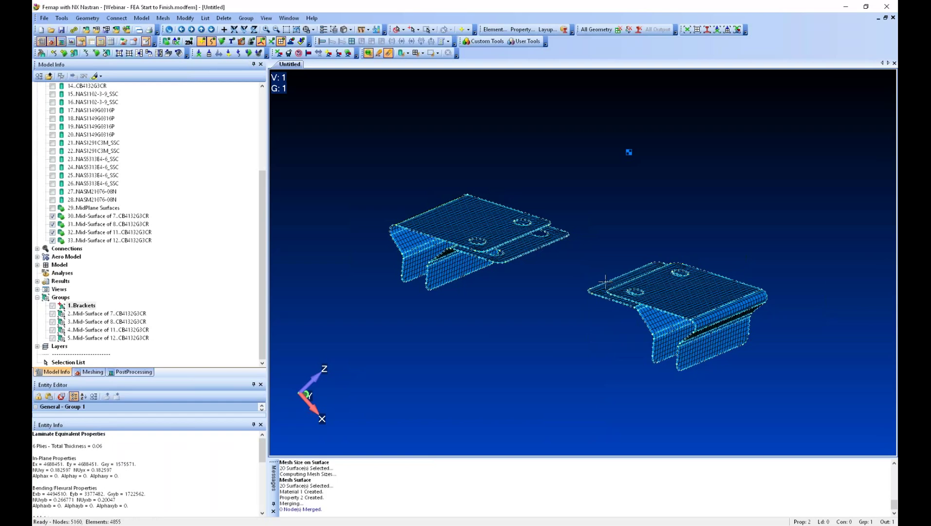
scroll(606, 281, up, 5)
mouse_move(606, 250)
middle_down()
mouse_move(522, 208)
mouse_move(642, 253)
mouse_move(570, 260)
mouse_move(610, 302)
middle_up()
scroll(584, 259, down, 3)
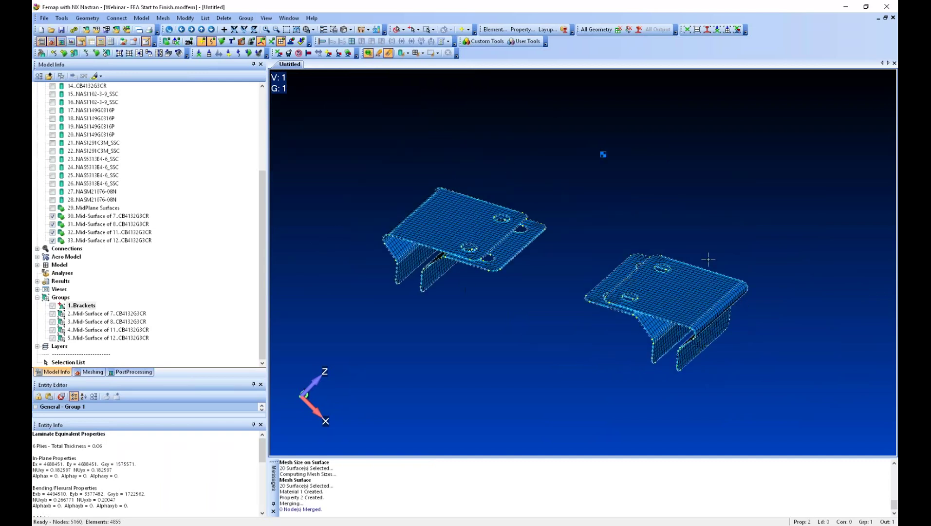
scroll(559, 296, up, 5)
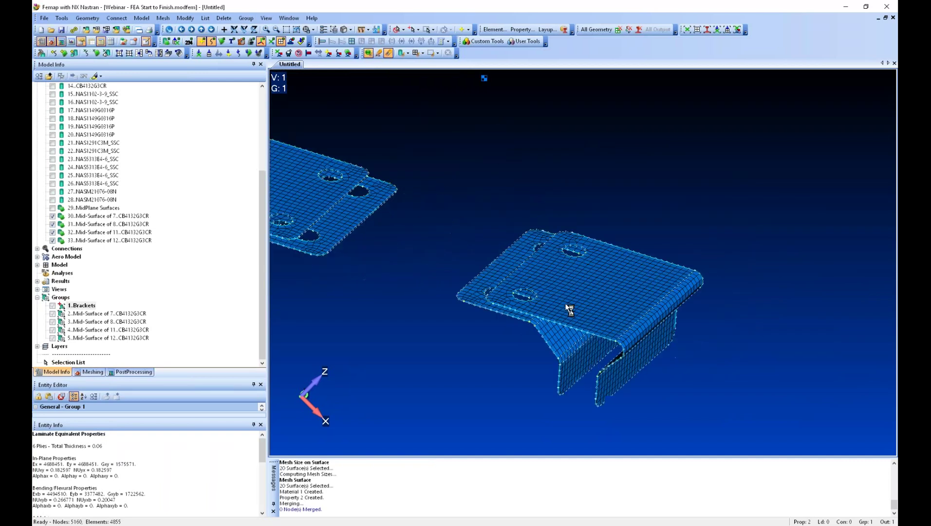
middle_drag(645, 300, 603, 298)
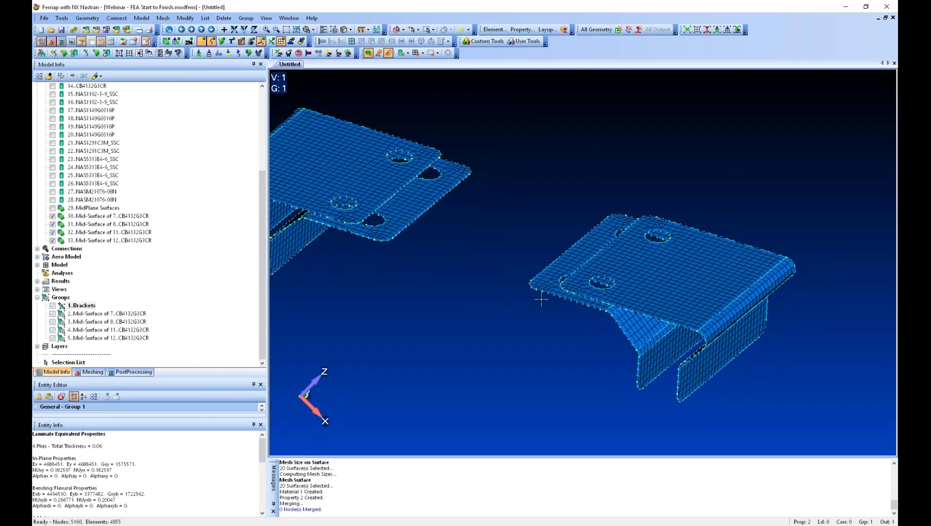
scroll(541, 299, down, 3)
middle_drag(542, 305, 571, 302)
Show the MidPlane Surfaces solid together with the clips and switch on the display of surfaces.
click(185, 186)
click(93, 208)
click(53, 208)
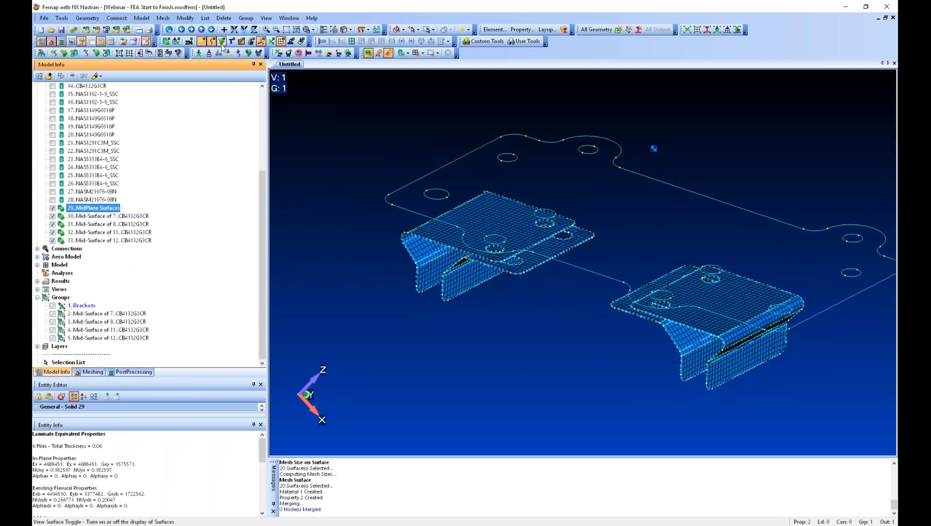
click(222, 41)
middle_drag(560, 254, 561, 278)
Set a mesh element size of 0.075 with at least 2 elements per edge on the adapter plate midsurface.
click(165, 18)
mouse_move(194, 38)
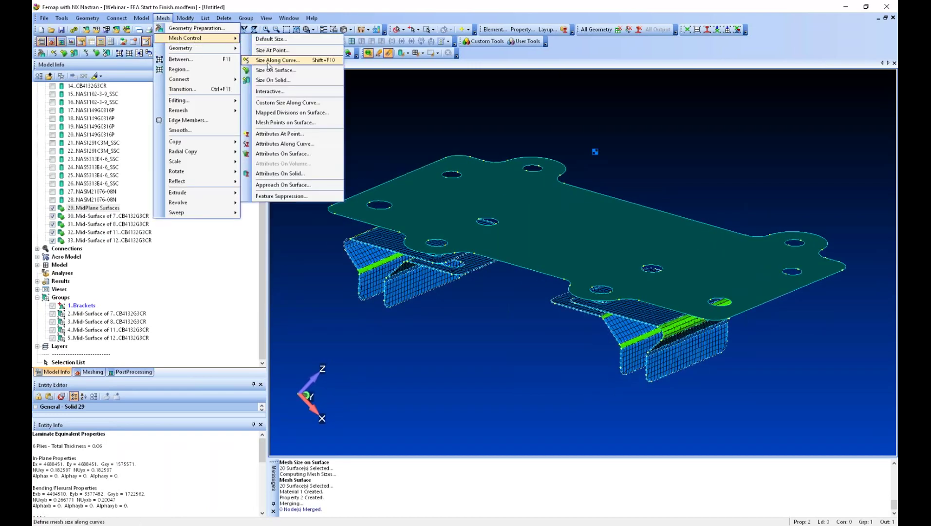
click(272, 69)
click(591, 232)
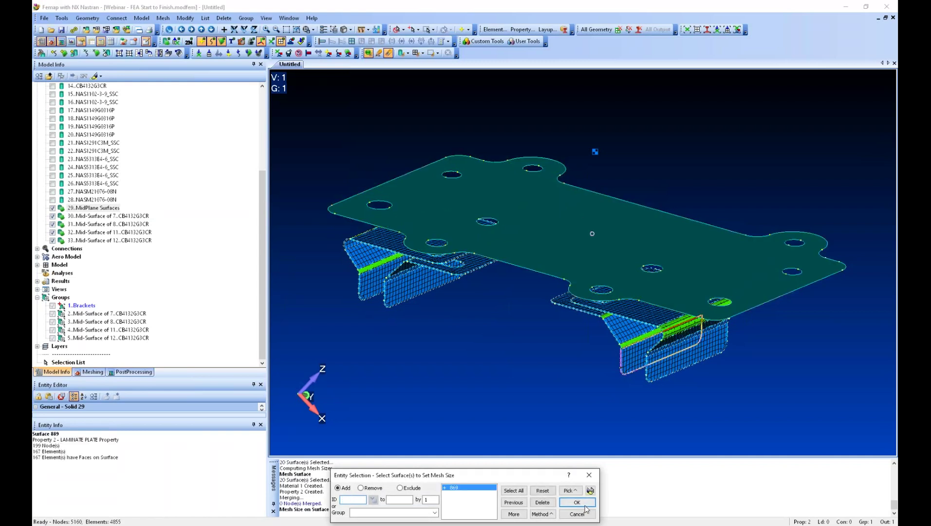
click(585, 506)
text(.075)
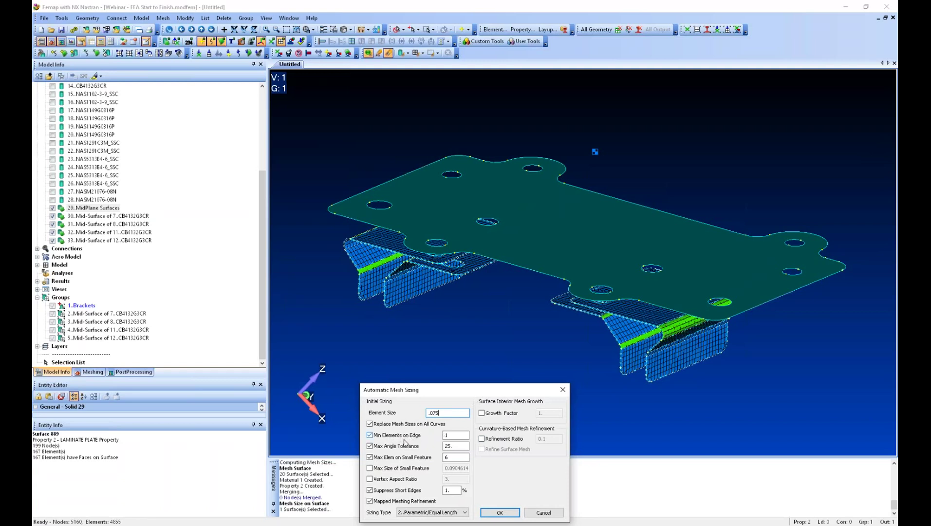
double_click(447, 435)
text(2)
click(498, 512)
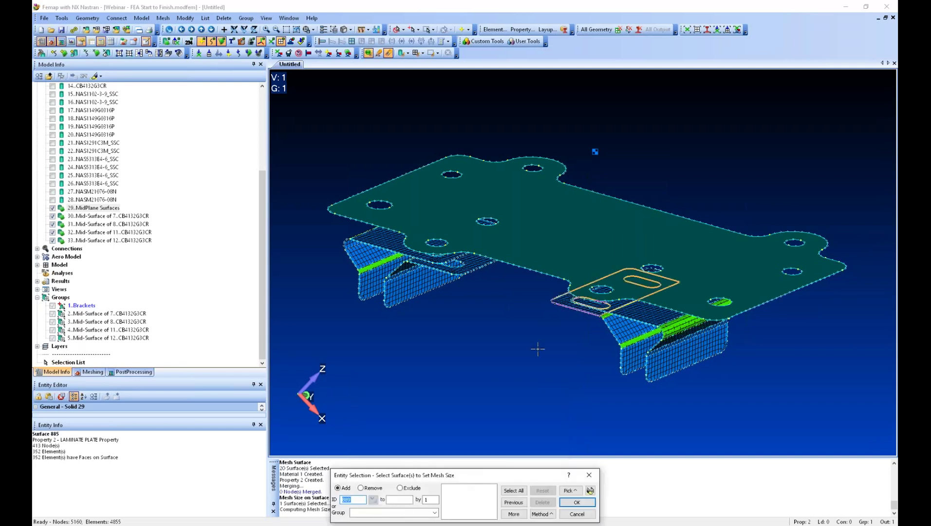
click(578, 514)
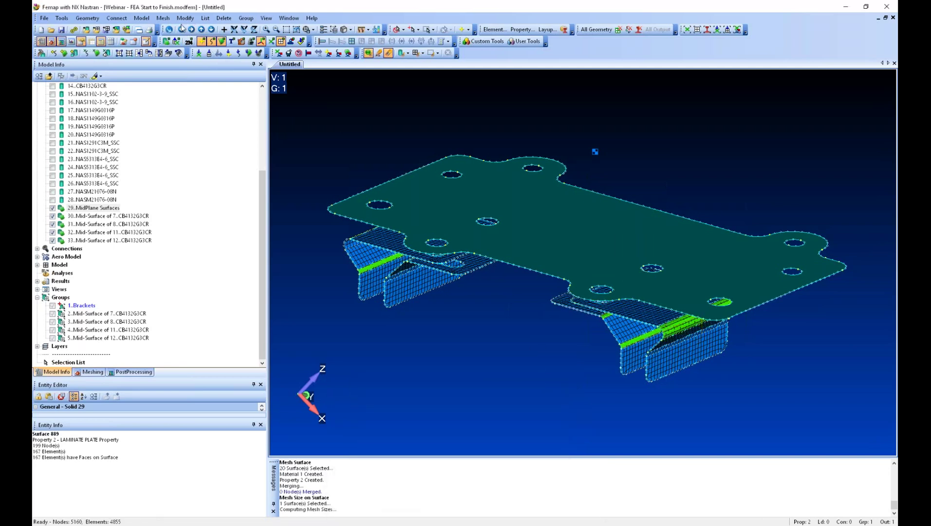
Start a surface mesh on the adapter plate midsurface.
click(163, 18)
mouse_move(196, 48)
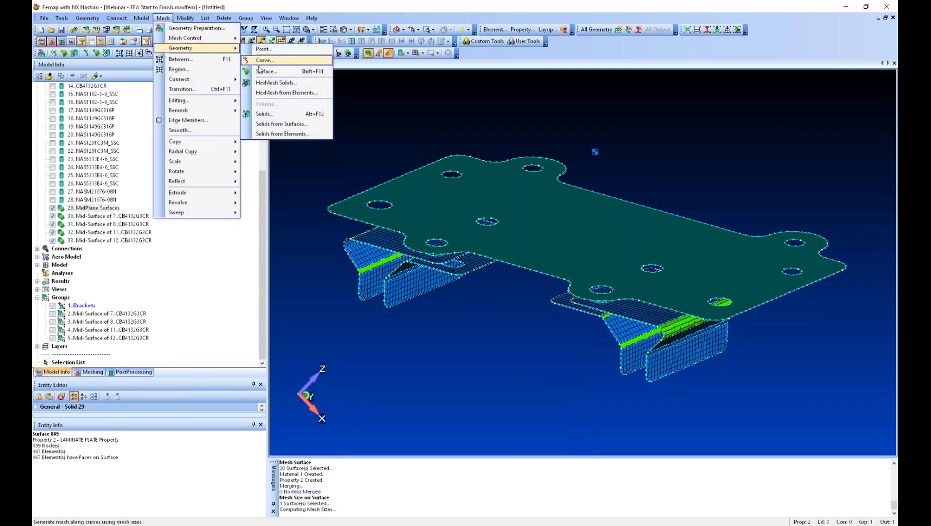
click(266, 71)
click(580, 295)
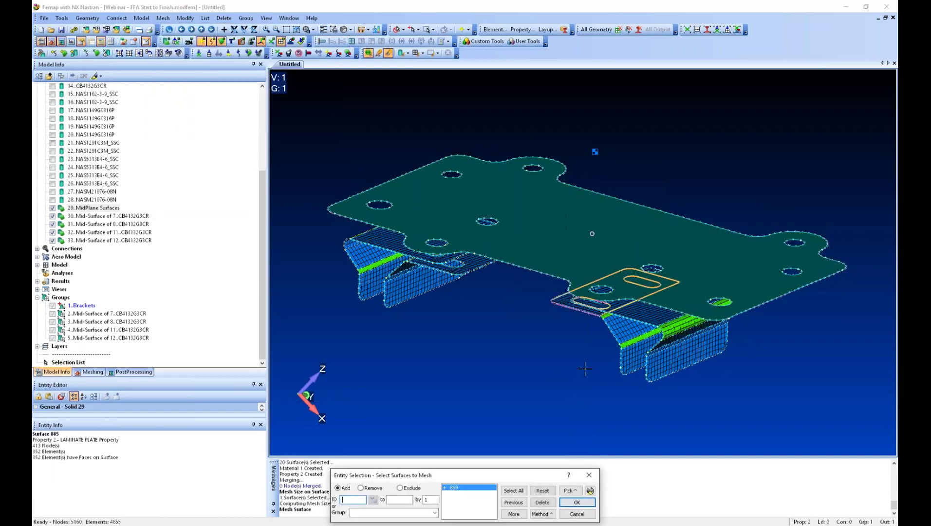
click(577, 502)
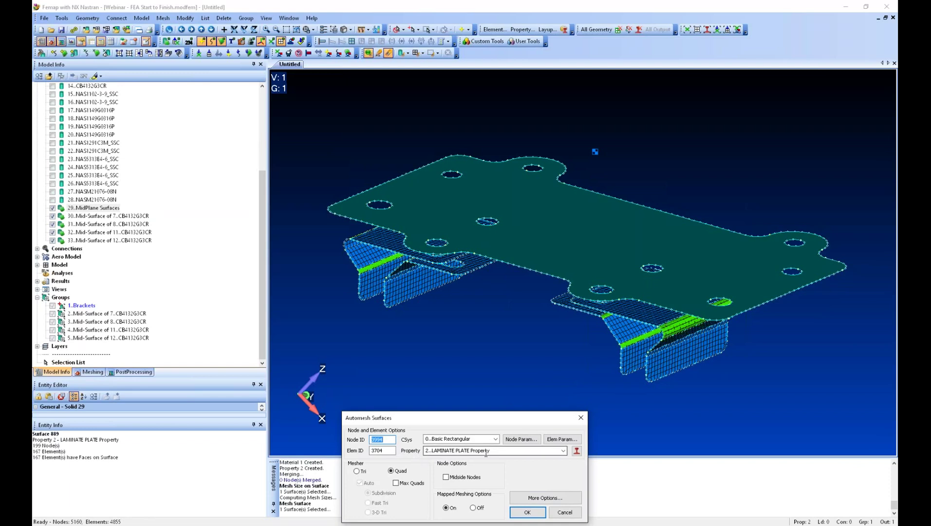
Start a new plate-type property titled Adapter Plate with thickness 0.125 and purple color 107.
click(577, 450)
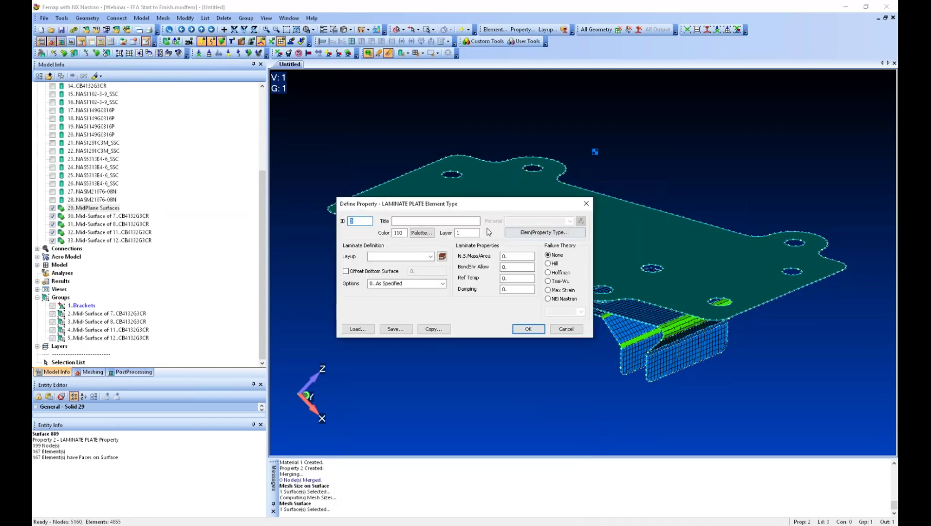
click(554, 234)
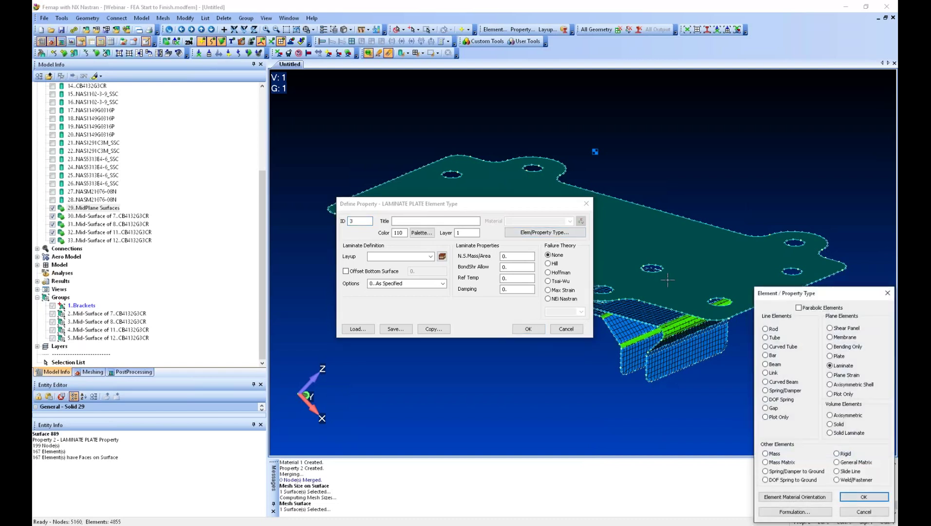
click(863, 496)
click(430, 238)
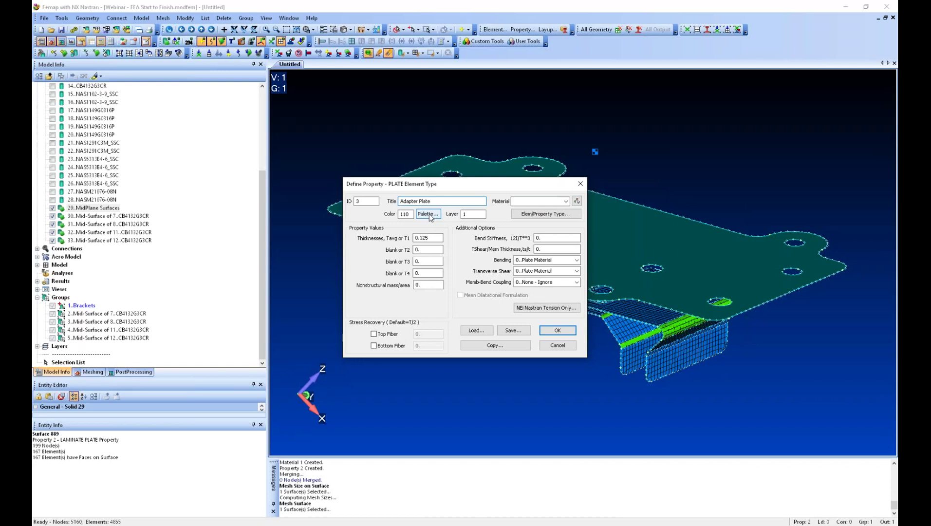
click(428, 214)
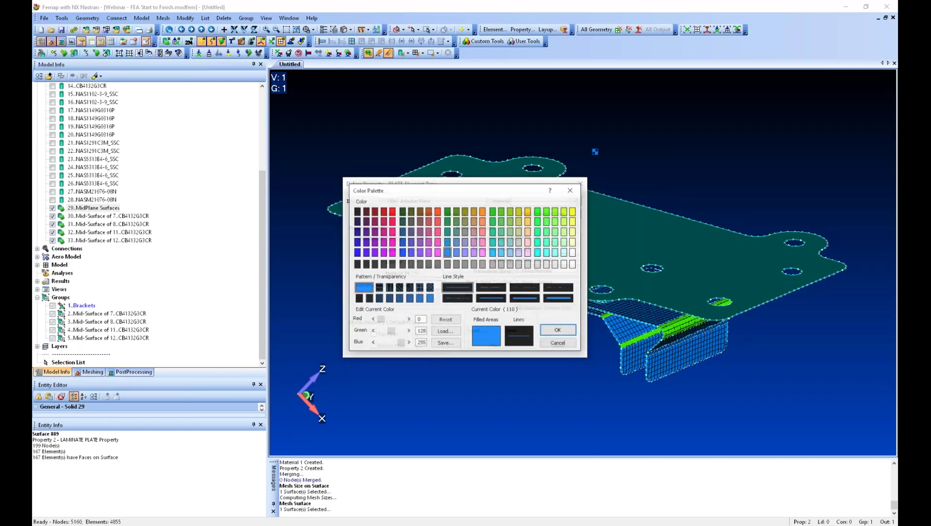
click(419, 253)
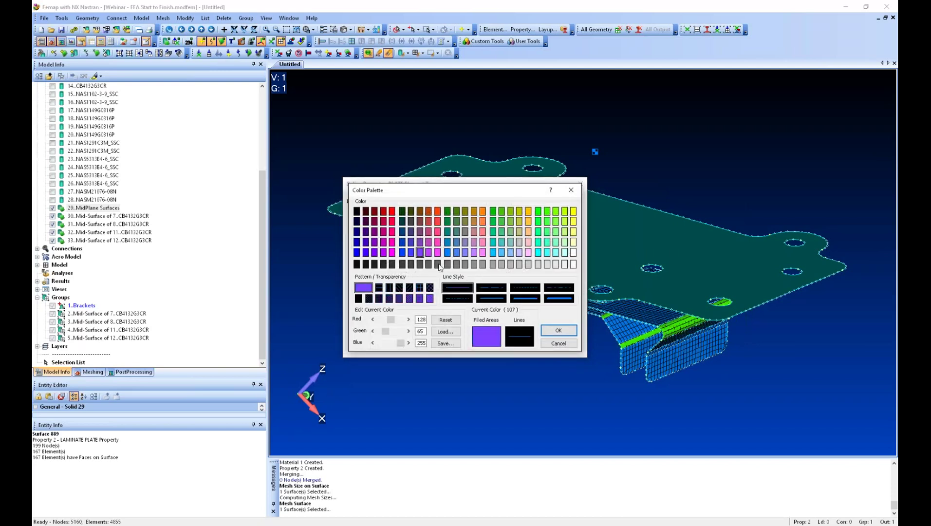
click(556, 333)
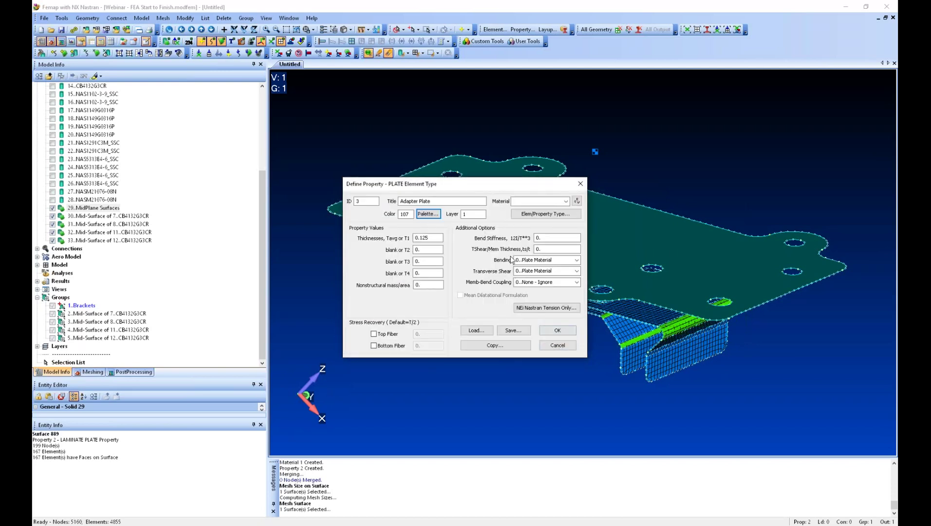
Create an isotropic material for the Adapter Plate property from the library entry 7050-T651 Al Plate .25-.5.
click(577, 201)
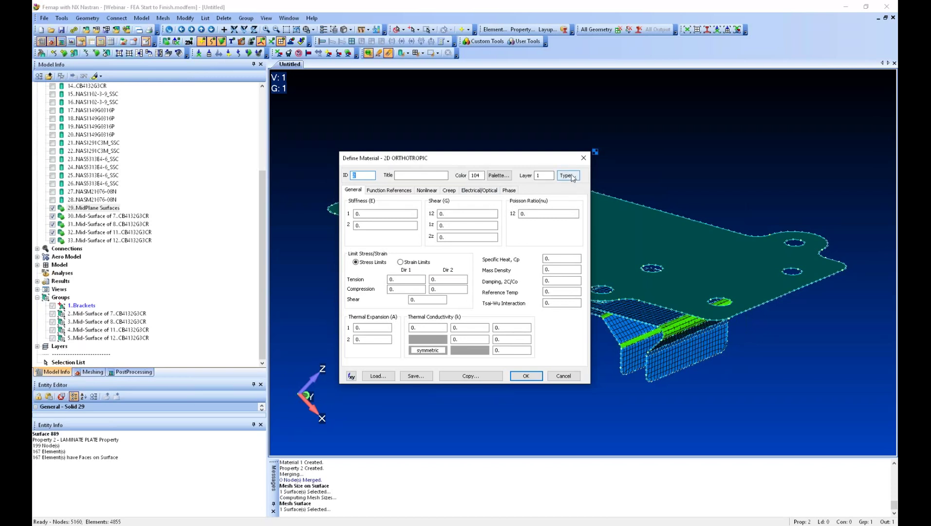
click(568, 176)
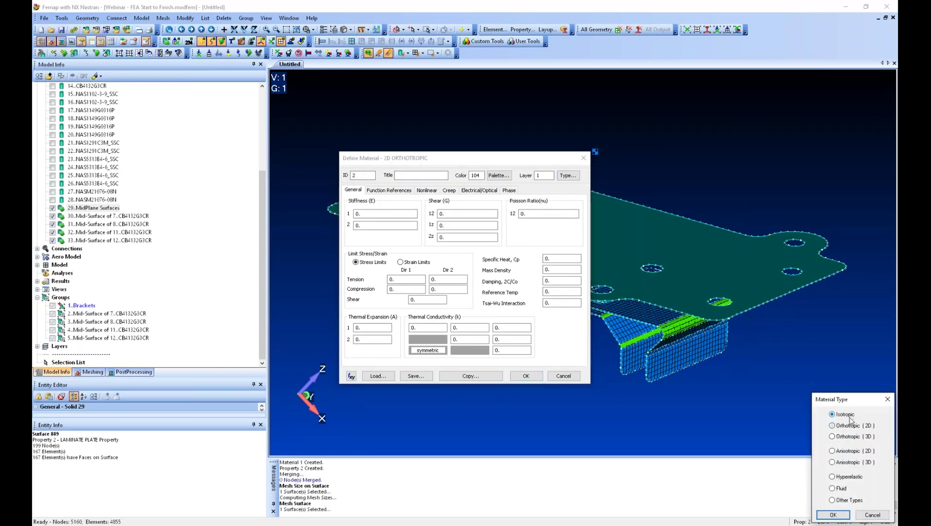
click(847, 514)
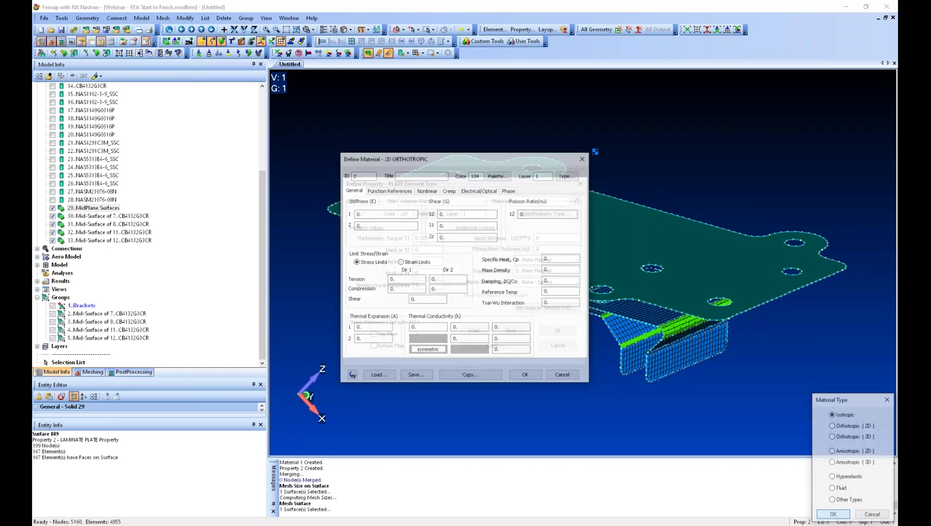
click(379, 376)
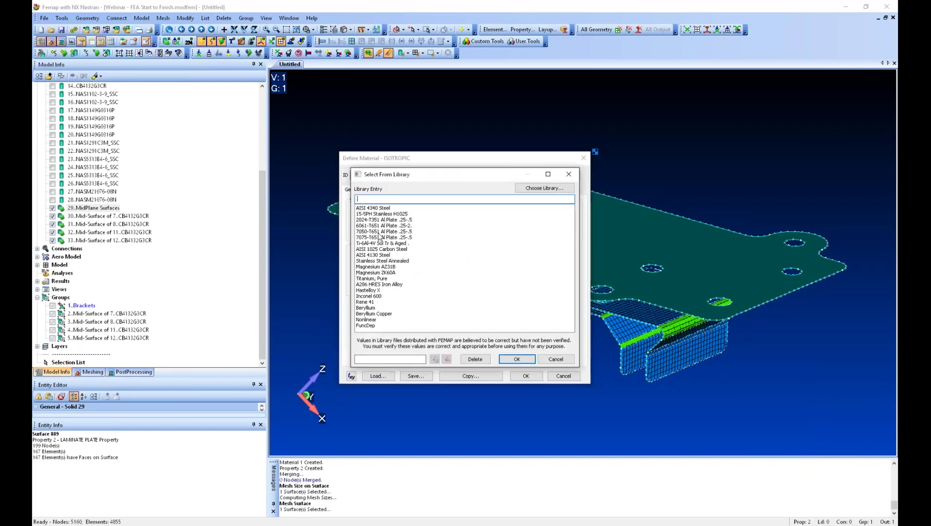
click(379, 232)
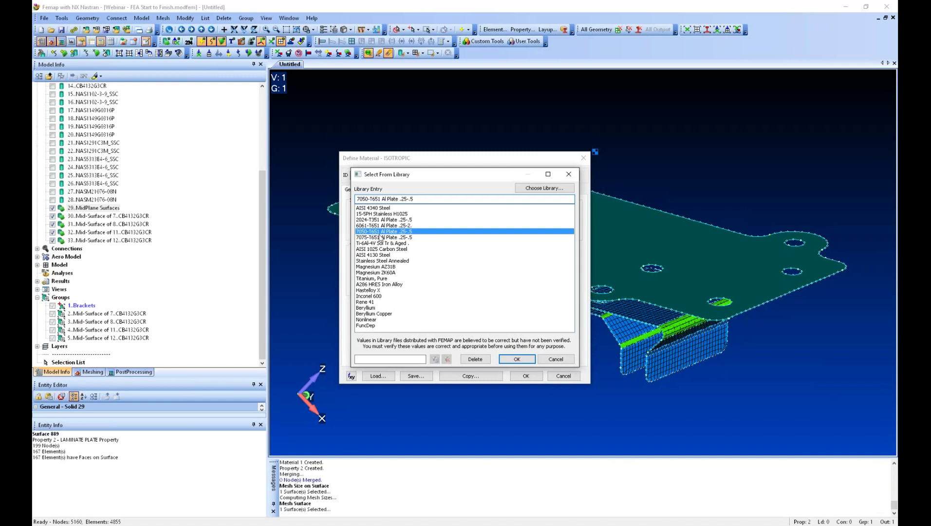
click(517, 360)
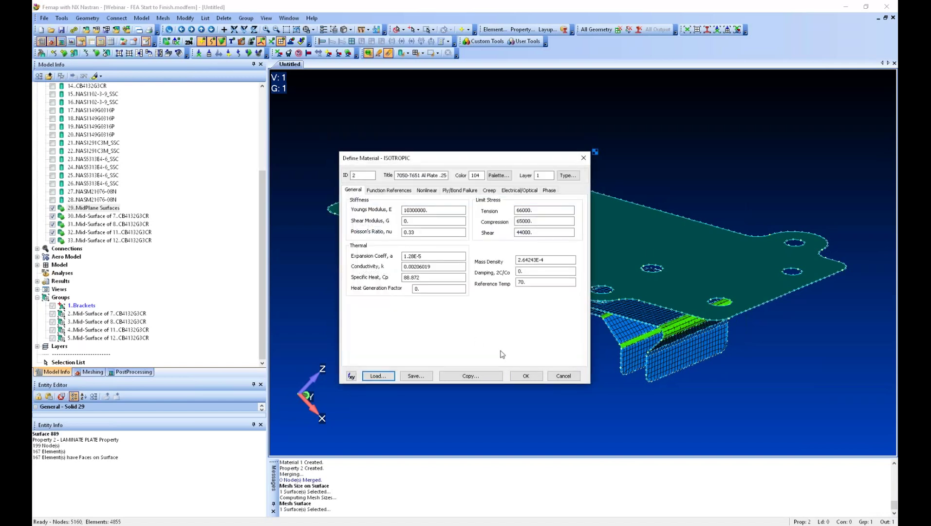
click(526, 378)
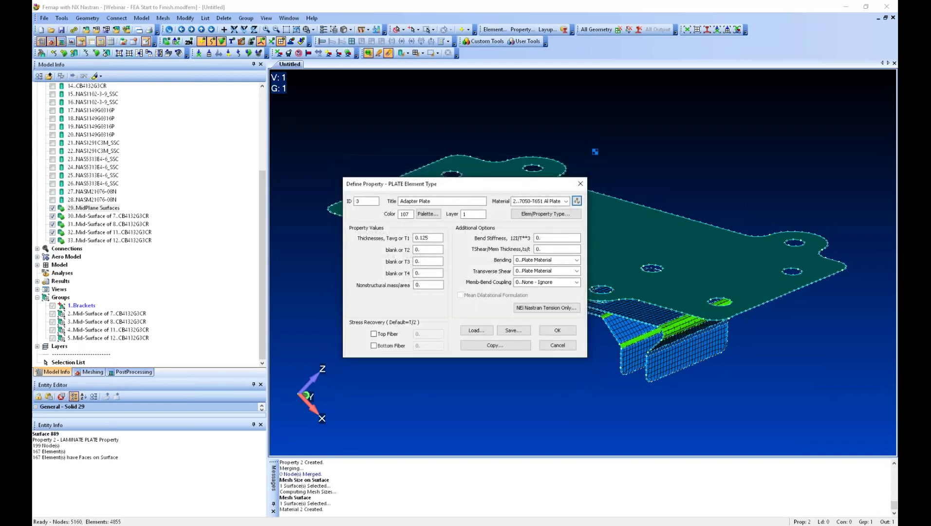
Save the Adapter Plate property and mesh the adapter plate midsurface with quad elements using mapped meshing.
click(558, 331)
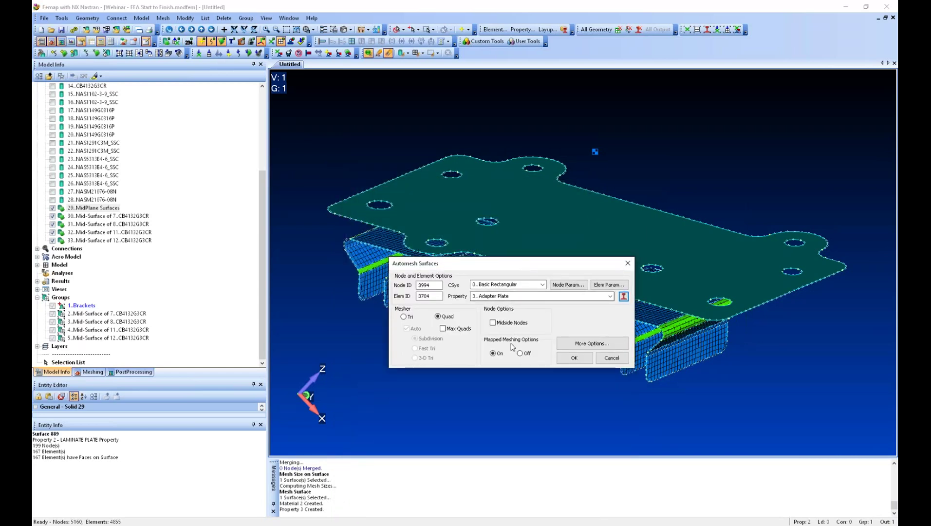
click(570, 360)
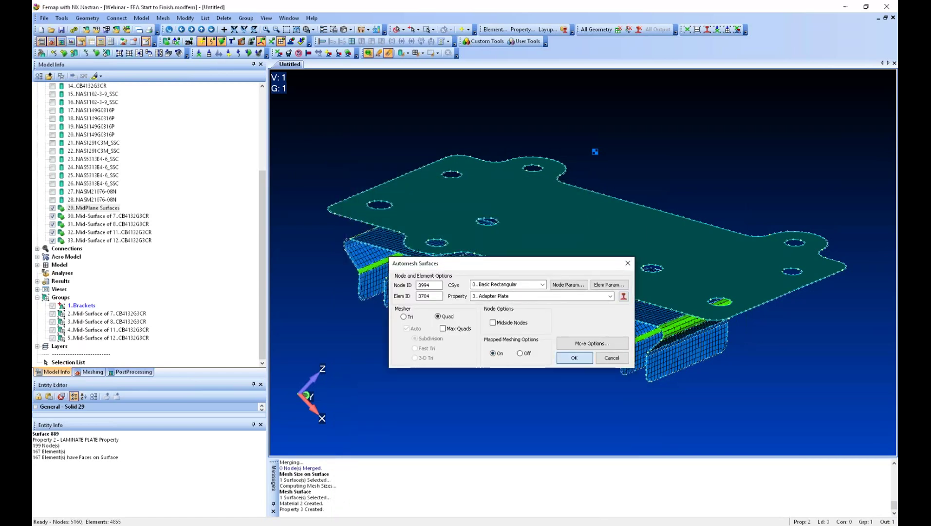
middle_drag(525, 272, 504, 201)
scroll(483, 178, up, 3)
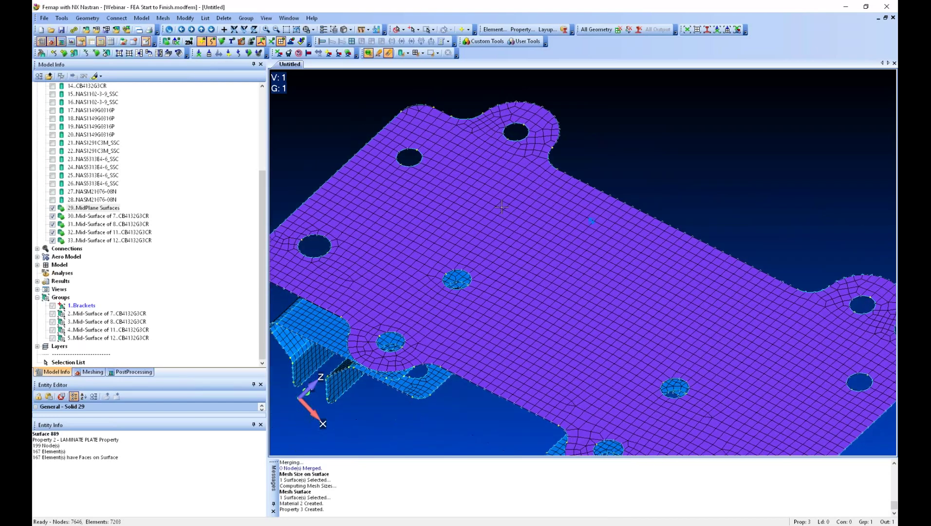
scroll(501, 217, down, 2)
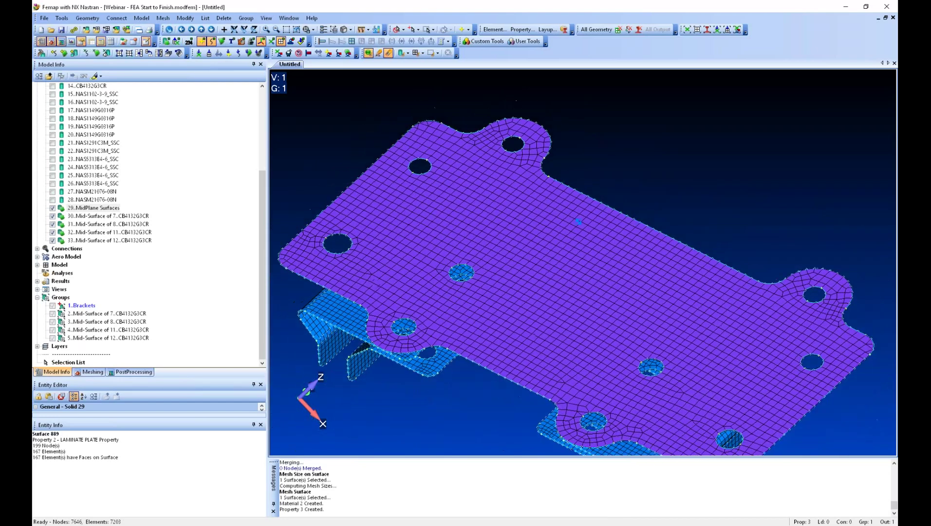
Add washers with an offset factor of 1 around the holes in the adapter plate's four rounded tabs.
click(92, 372)
click(62, 112)
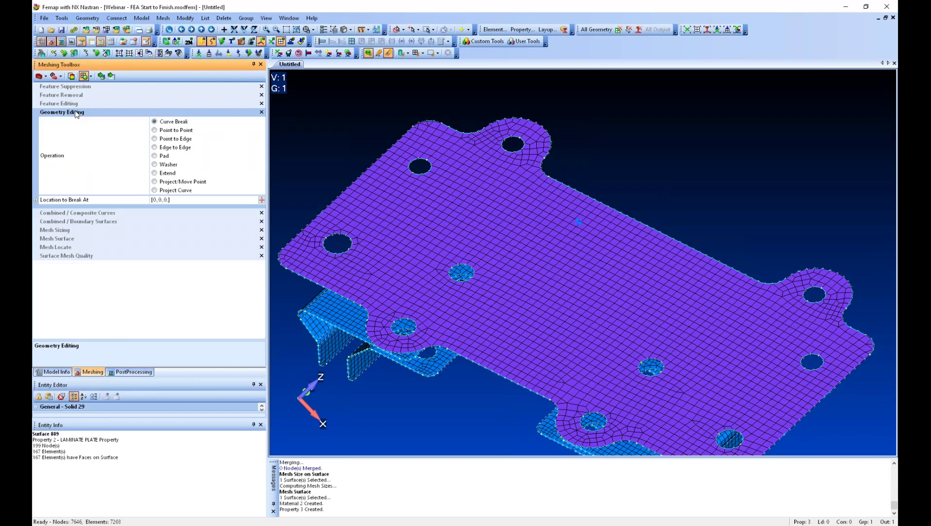
click(165, 165)
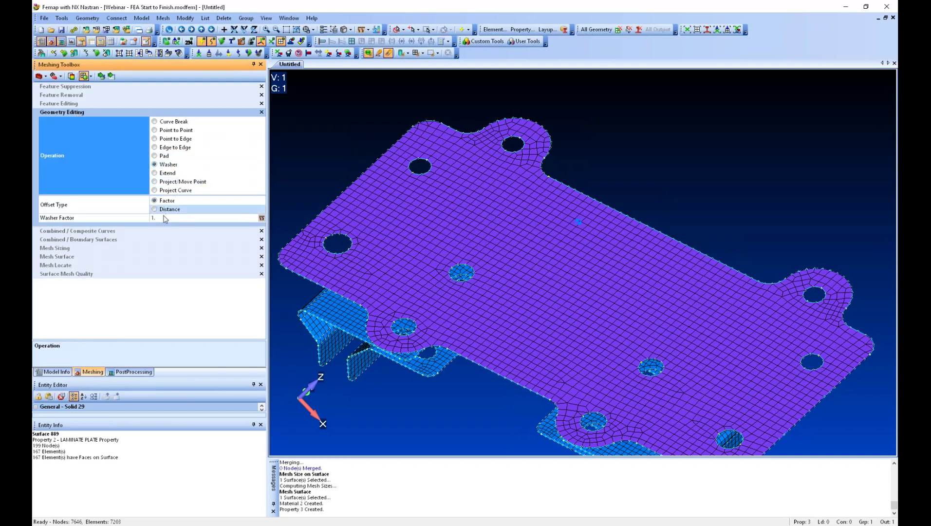
click(101, 76)
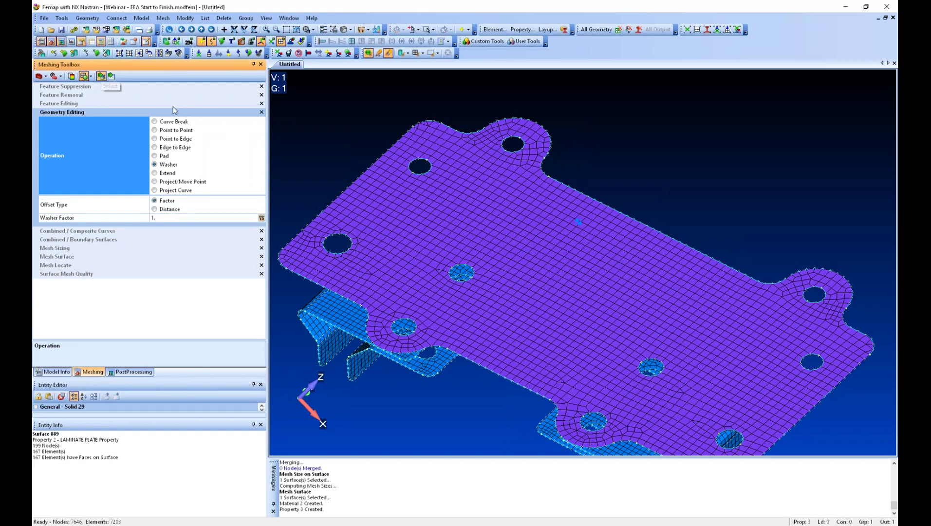
click(506, 146)
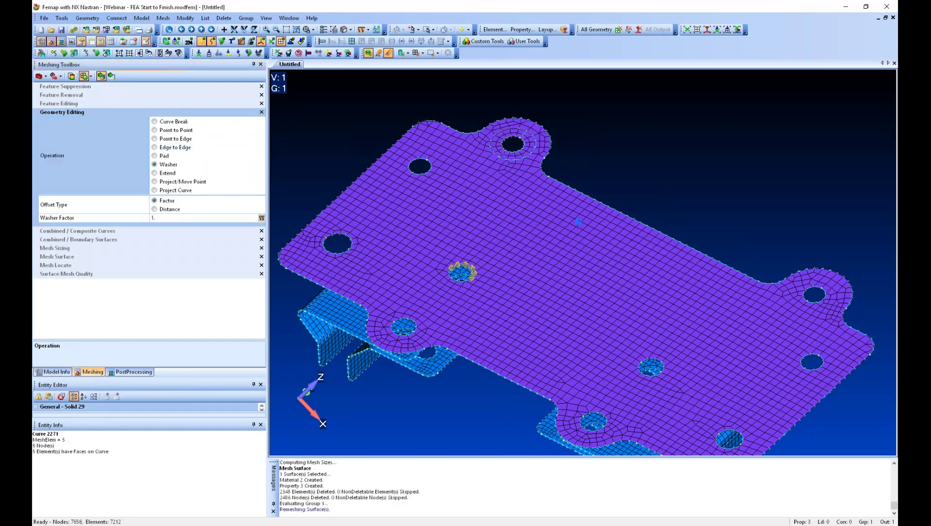
click(410, 319)
click(591, 414)
click(801, 303)
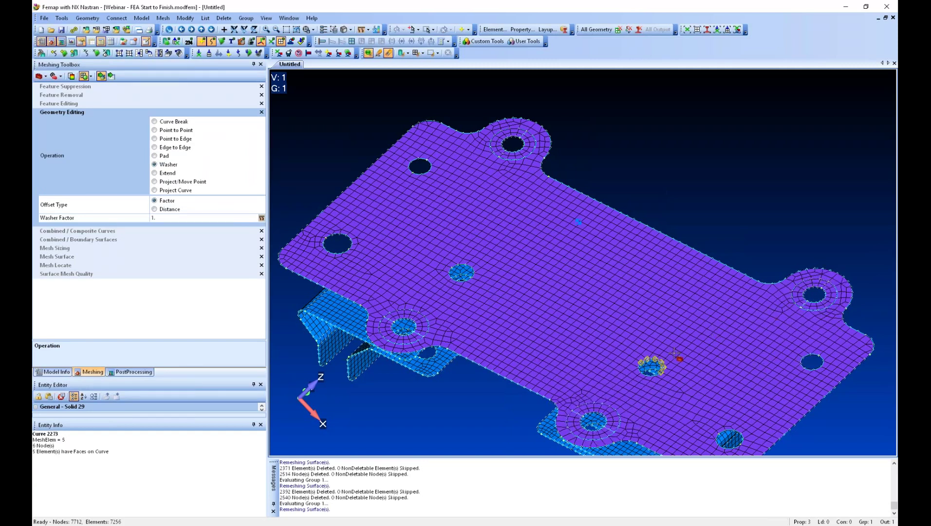
Add automatically aligned pads with a factor of 1 around the adapter plate's six remaining holes.
click(155, 156)
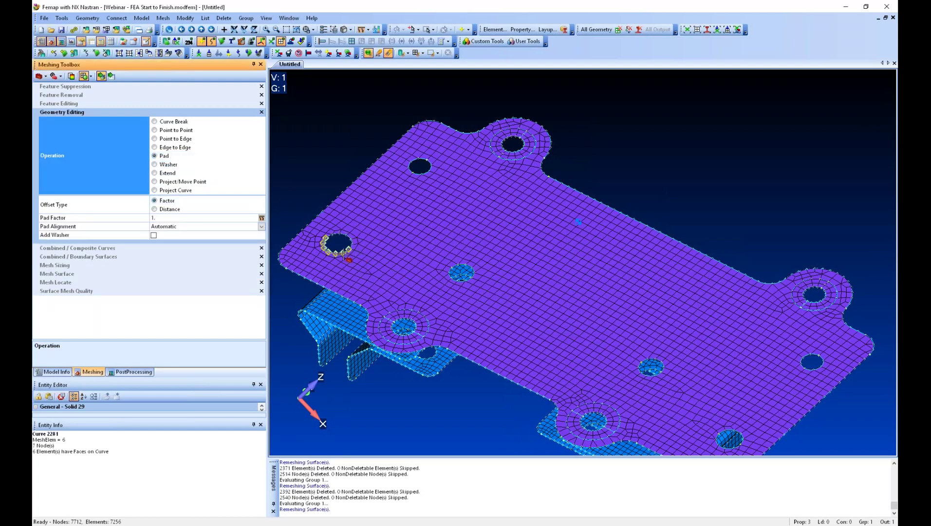
click(329, 252)
click(413, 174)
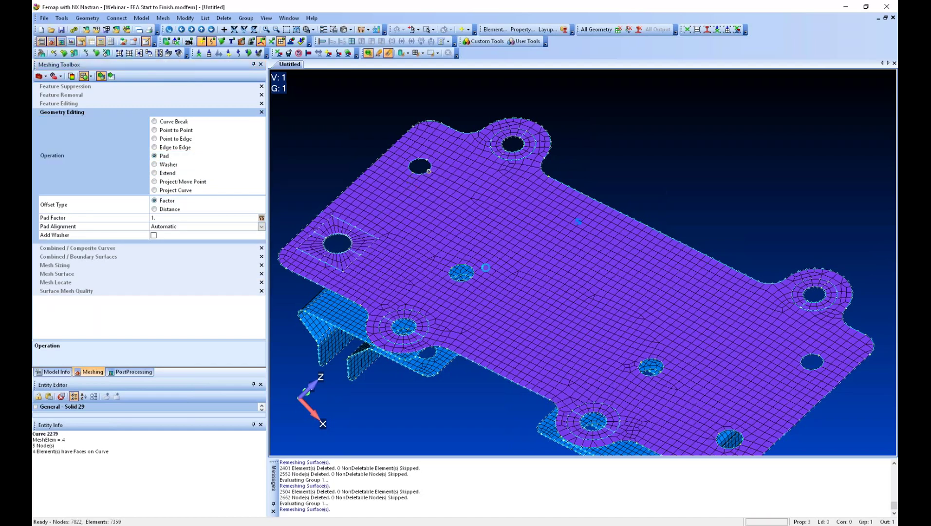
click(653, 366)
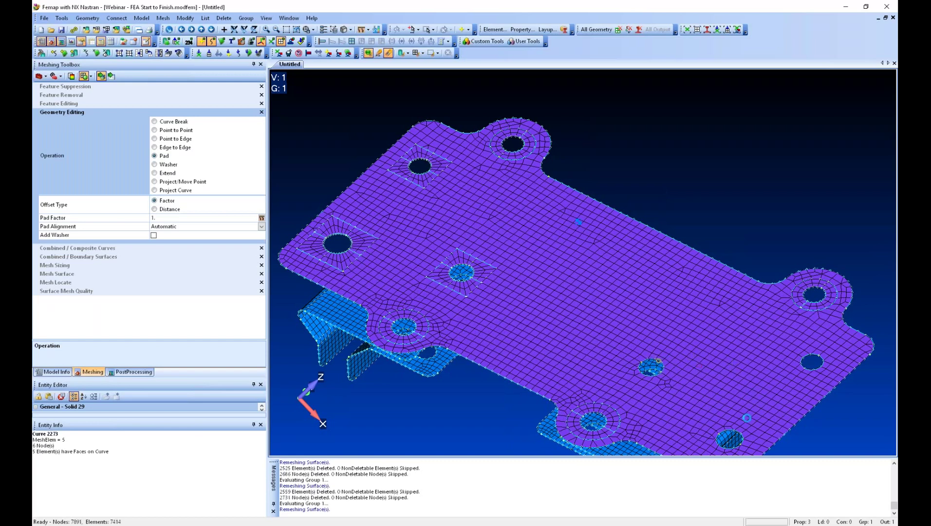
click(807, 369)
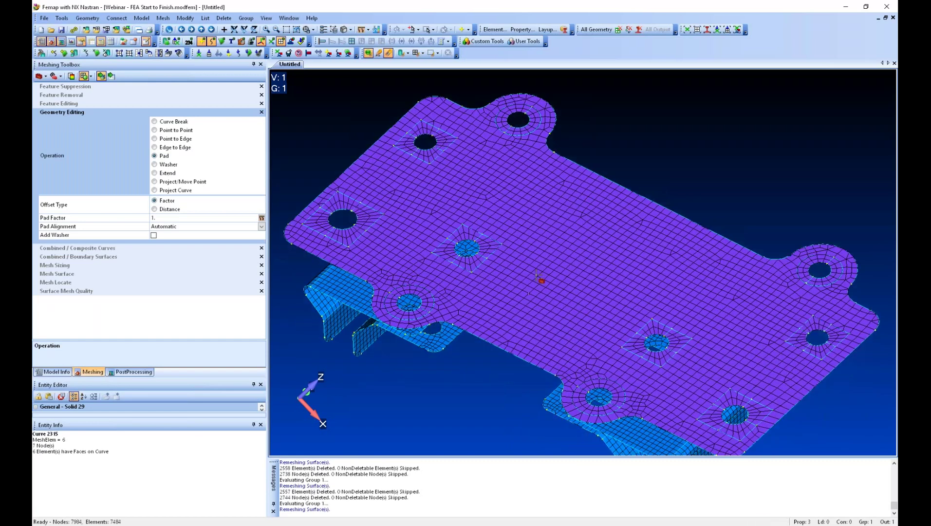
Set the mesh sizing to 14 elements on the hole and washer curves of the first far-edge tab.
click(55, 265)
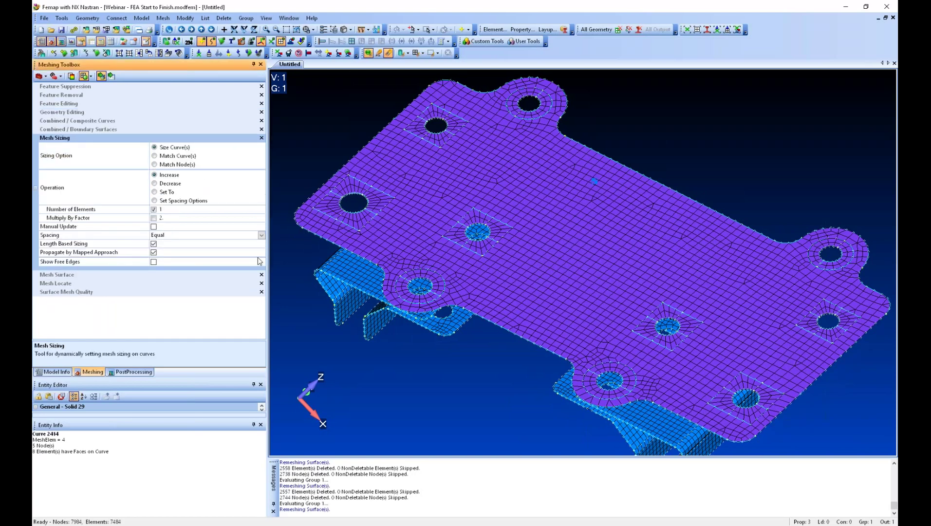
scroll(570, 134, up, 5)
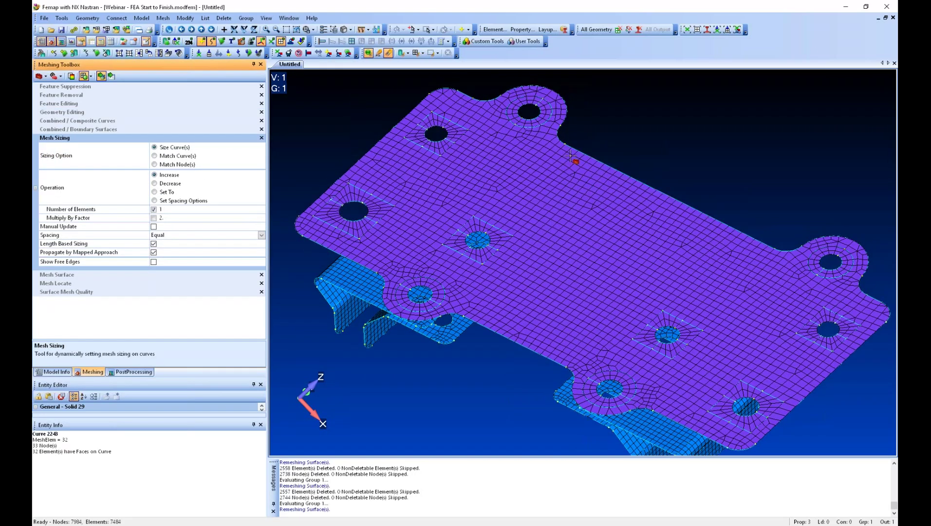
ctrl+middle_drag(501, 252, 553, 255)
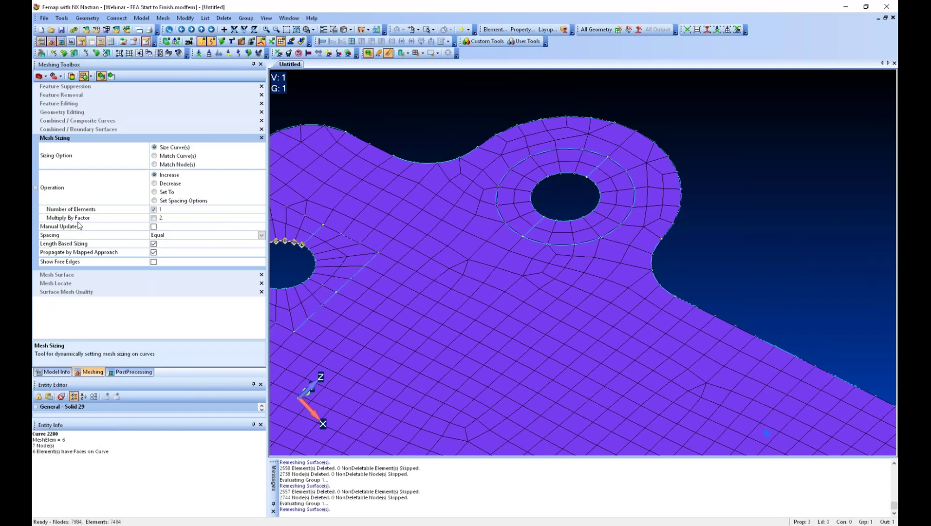
click(154, 192)
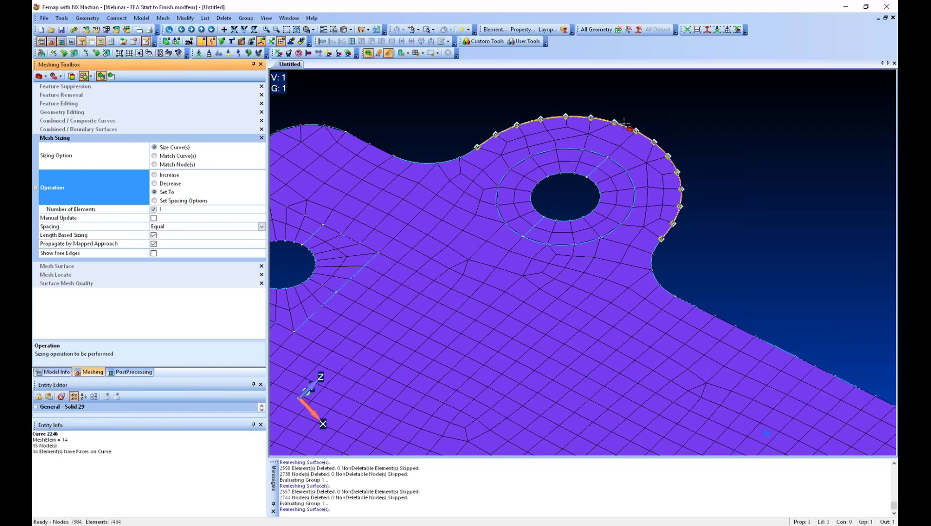
click(171, 211)
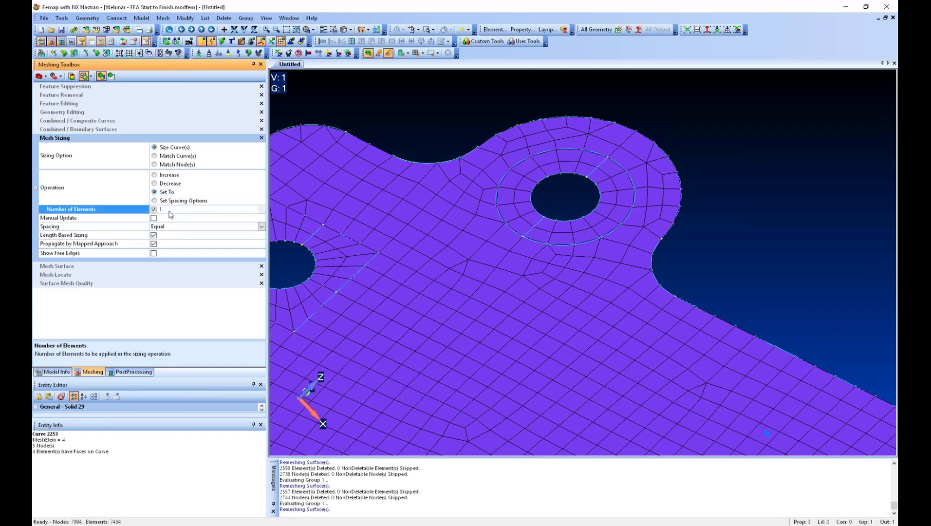
click(103, 77)
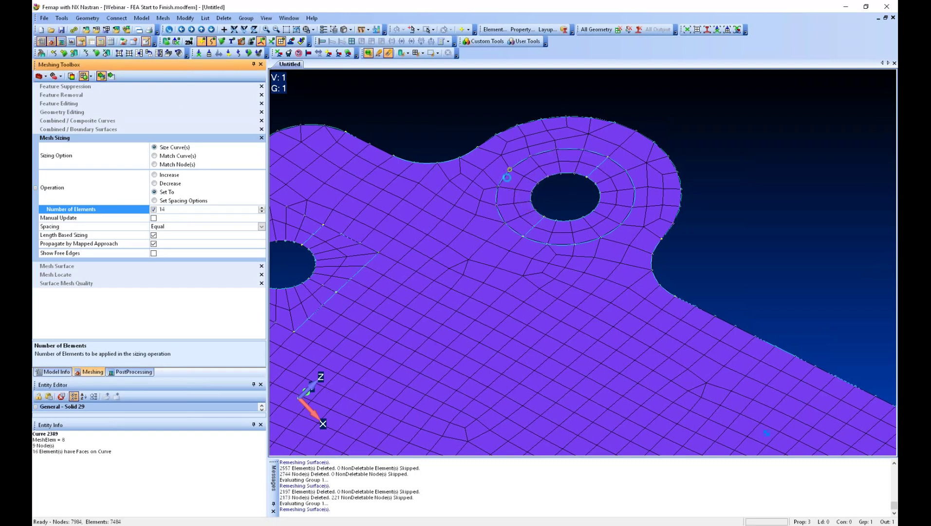
click(537, 184)
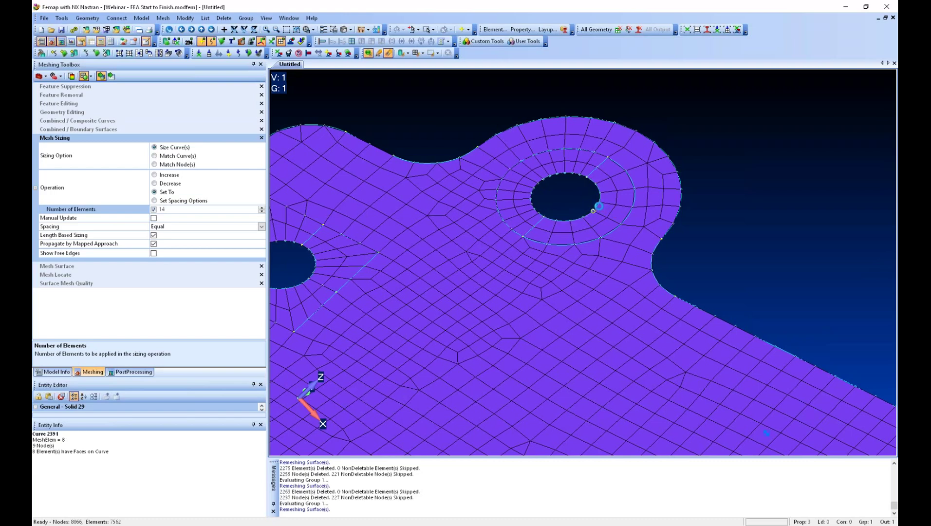
click(622, 215)
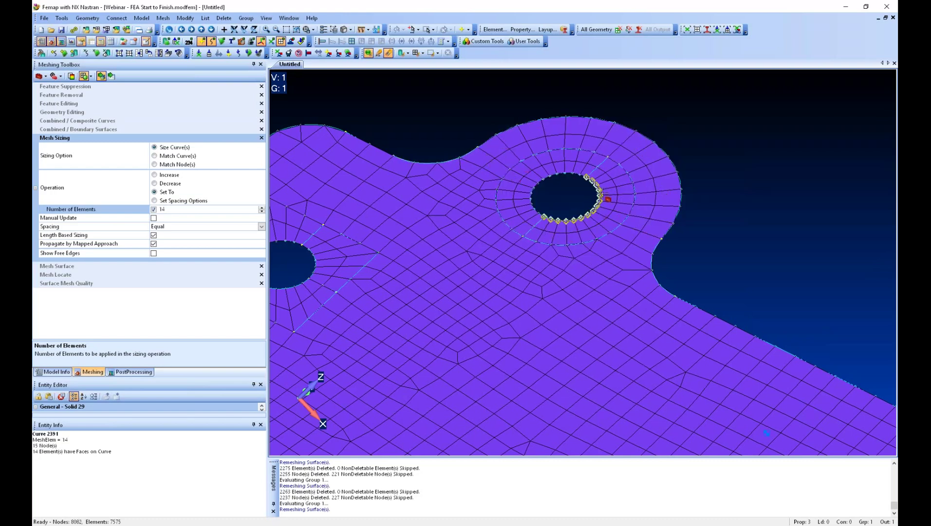
Apply the same 14-element sizing to the hole and washer curves of the other far-edge tab.
scroll(702, 237, down, 6)
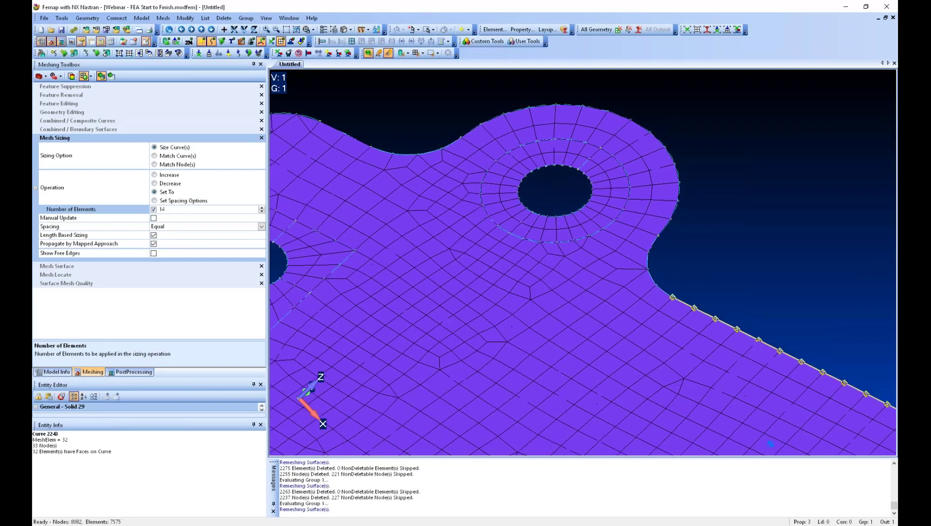
ctrl+middle_drag(626, 250, 315, 109)
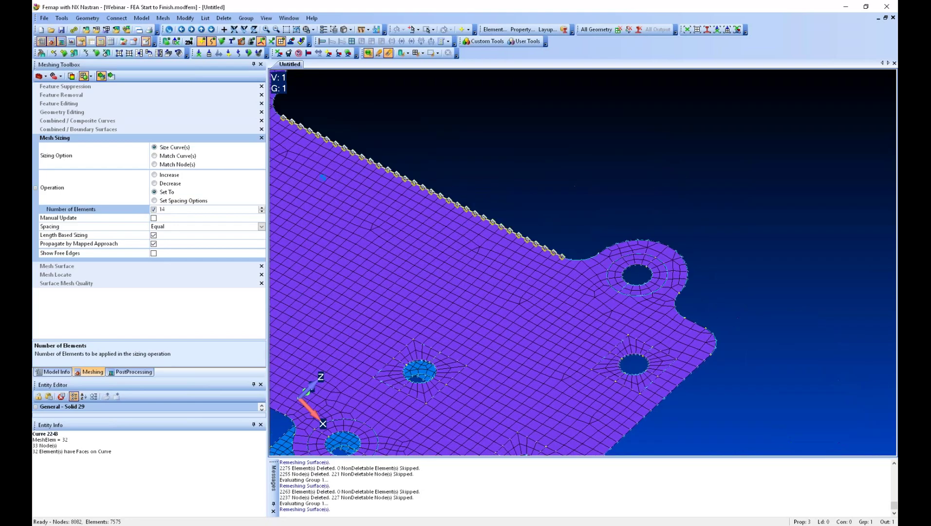
scroll(605, 274, up, 3)
click(633, 266)
click(662, 283)
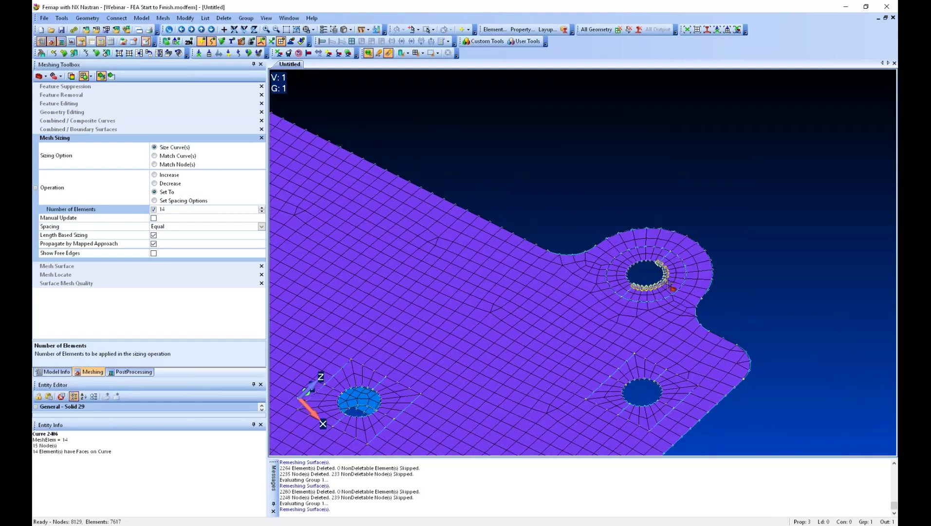
Set the mesh sizing to 8 elements on the curves around the holes of the two near-edge tabs.
ctrl+middle_drag(430, 374, 650, 76)
scroll(439, 253, up, 2)
ctrl+middle_drag(424, 251, 476, 274)
scroll(474, 277, up, 2)
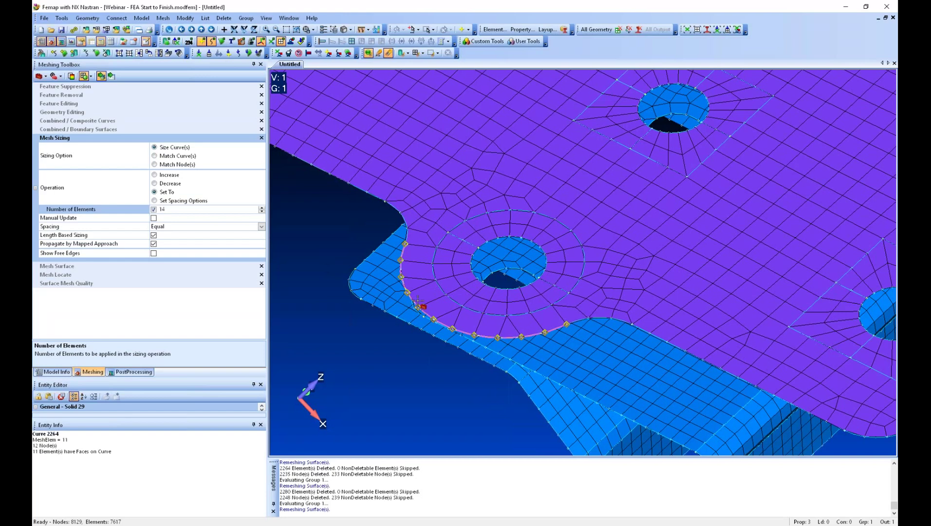
click(172, 211)
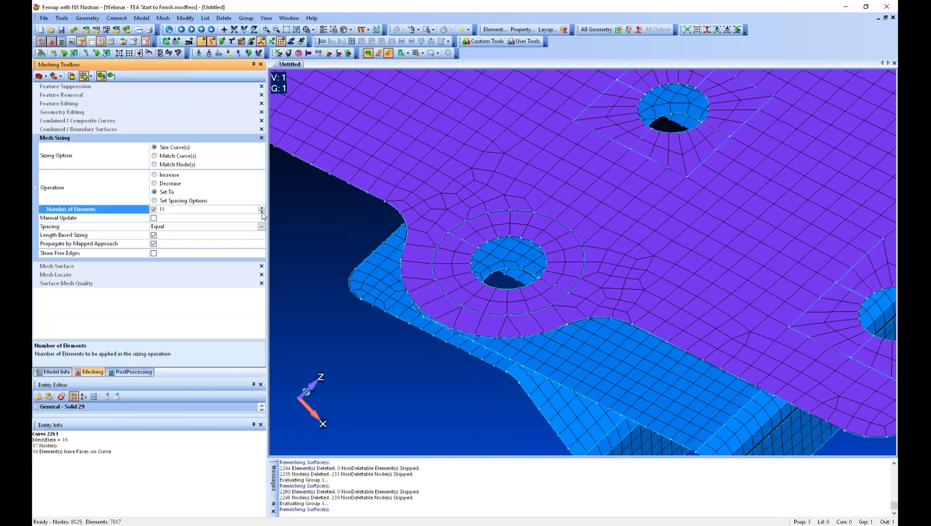
click(429, 307)
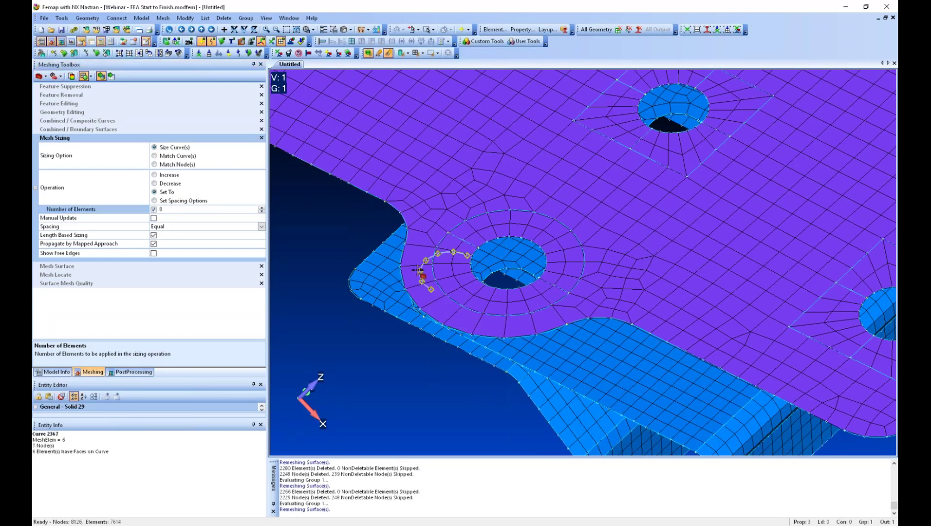
ctrl+middle_drag(334, 229, 824, 394)
click(391, 220)
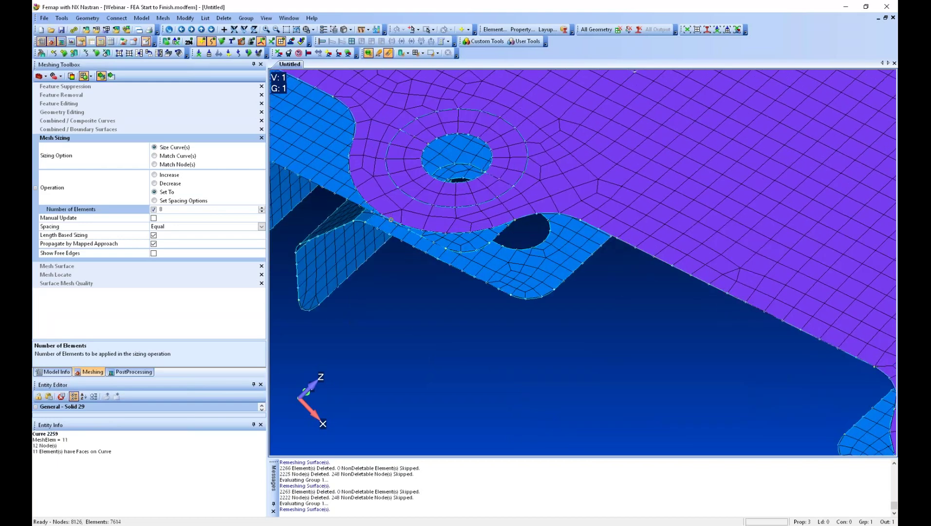
Set 3 elements on the radial curves between hole and pad for the three padded holes near the first clip.
scroll(479, 268, down, 3)
ctrl+middle_drag(479, 268, 444, 328)
mouse_move(515, 375)
middle_down()
mouse_move(529, 344)
mouse_move(517, 366)
mouse_move(534, 364)
mouse_move(515, 356)
middle_up()
ctrl+middle_drag(401, 247, 502, 322)
scroll(477, 282, up, 5)
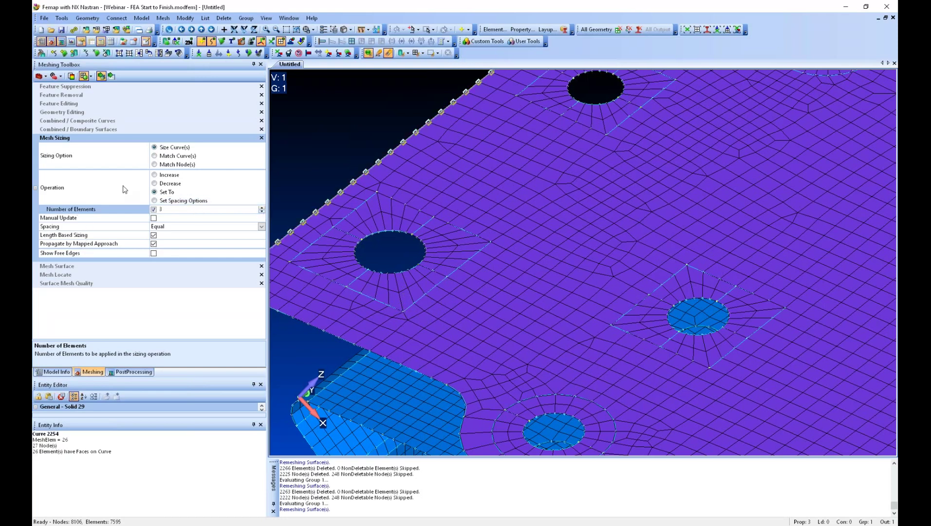
click(432, 271)
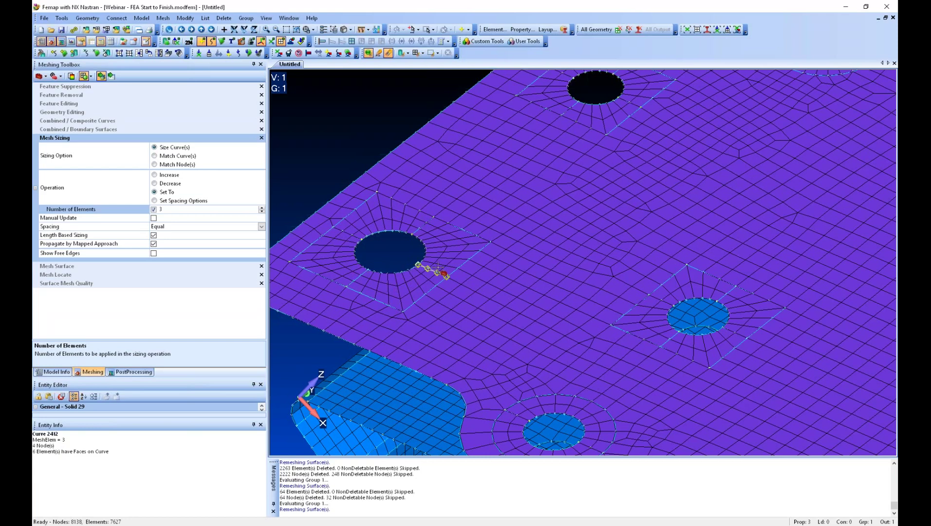
click(671, 340)
click(628, 101)
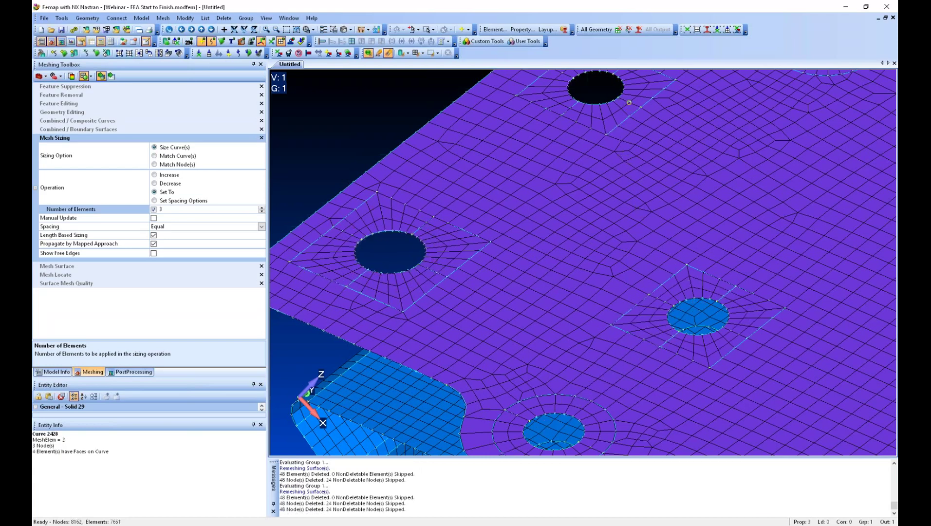
Apply the 3-element radial sizing to the padded holes at the opposite end of the adapter plate.
scroll(650, 275, down, 3)
ctrl+middle_drag(750, 321, 297, 203)
click(710, 418)
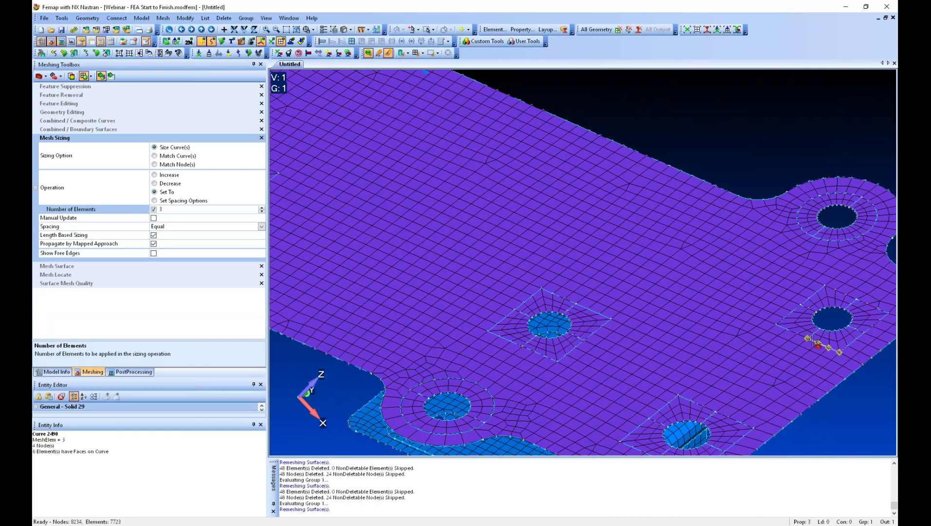
Remove the small rounded curves at the four outer corners of the adapter plate with curve feature removal.
scroll(679, 361, down, 3)
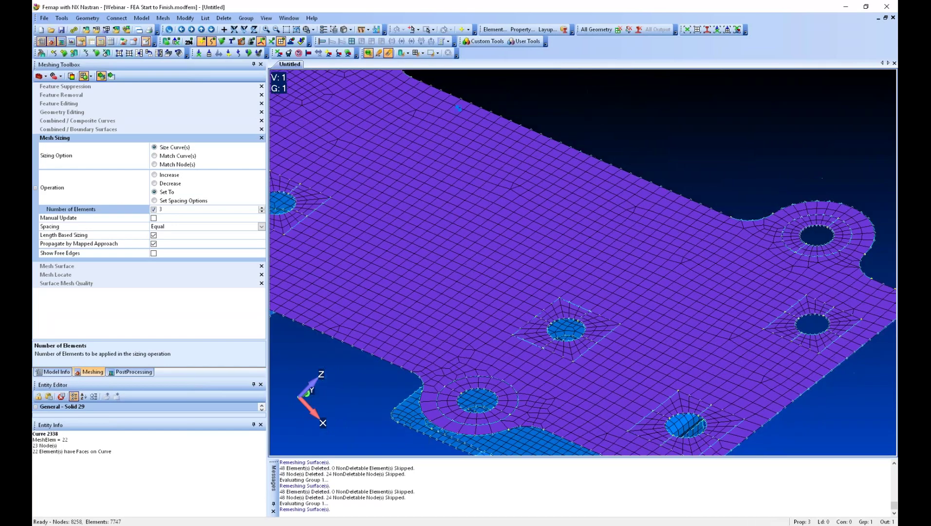
scroll(683, 362, down, 2)
ctrl+middle_drag(633, 355, 649, 287)
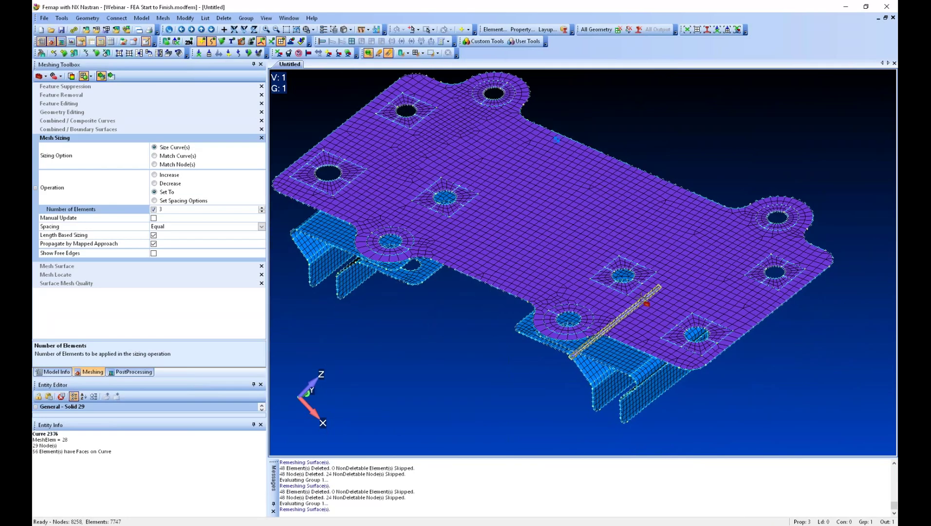
click(69, 96)
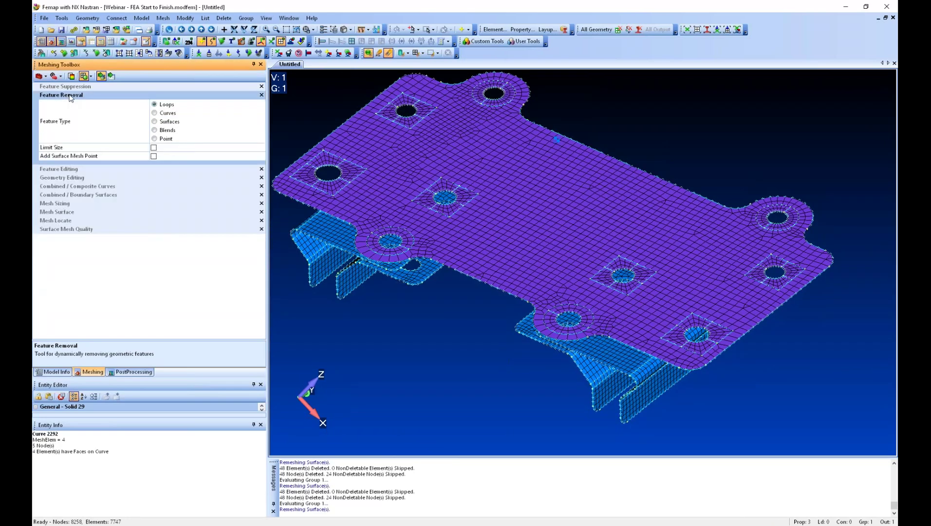
click(163, 114)
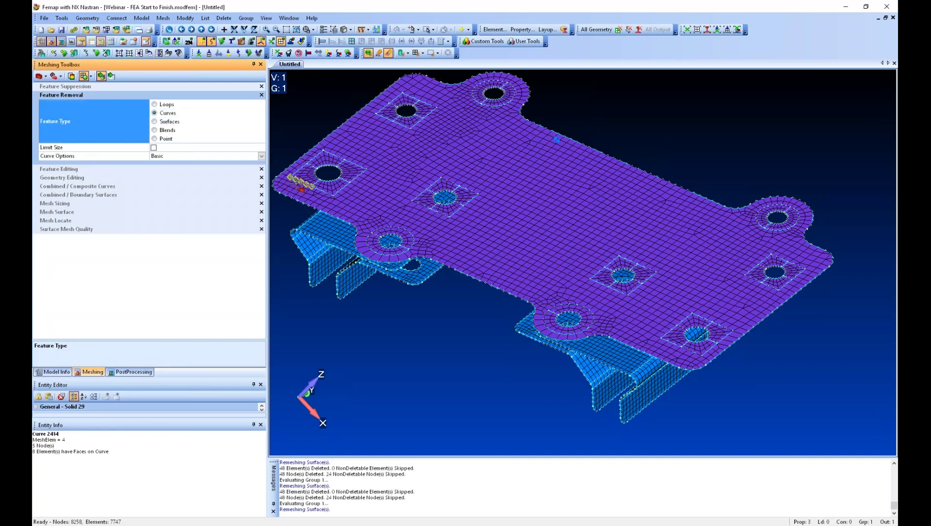
click(298, 185)
middle_drag(298, 186, 440, 210)
click(443, 211)
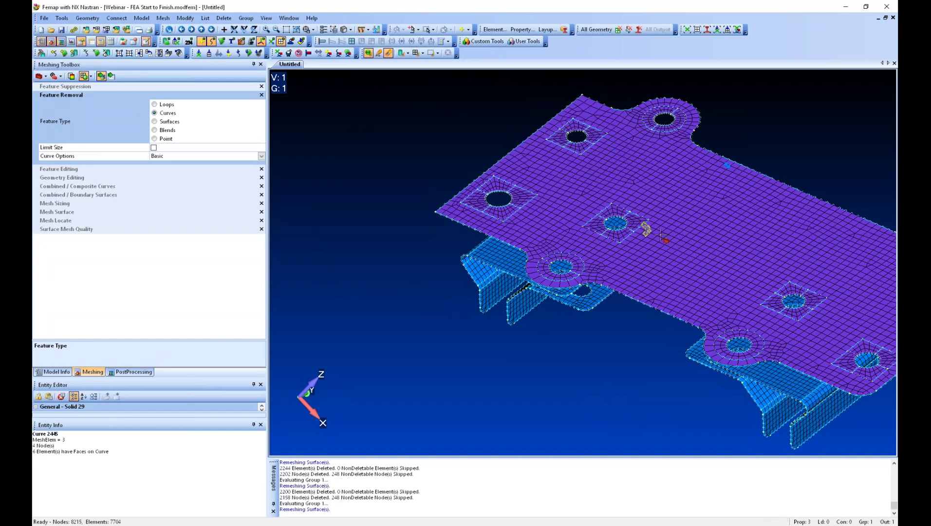
click(582, 100)
middle_drag(748, 291, 464, 186)
click(583, 290)
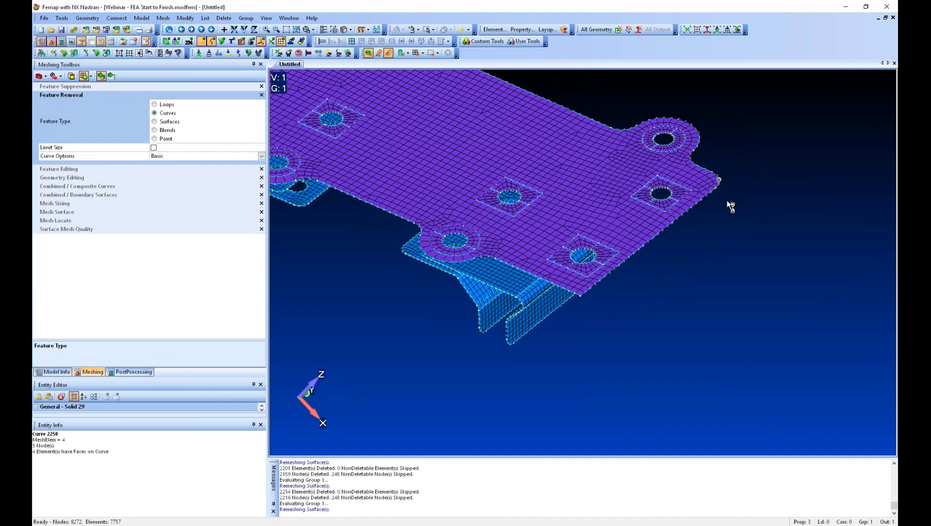
Split the plate surface with Point to Edge from the outer pad corners of the far corner hole to the adjacent end edge.
scroll(705, 270, down, 3)
ctrl+middle_drag(682, 284, 789, 326)
scroll(709, 318, up, 3)
scroll(780, 323, down, 3)
ctrl+middle_drag(789, 325, 630, 320)
scroll(626, 314, up, 4)
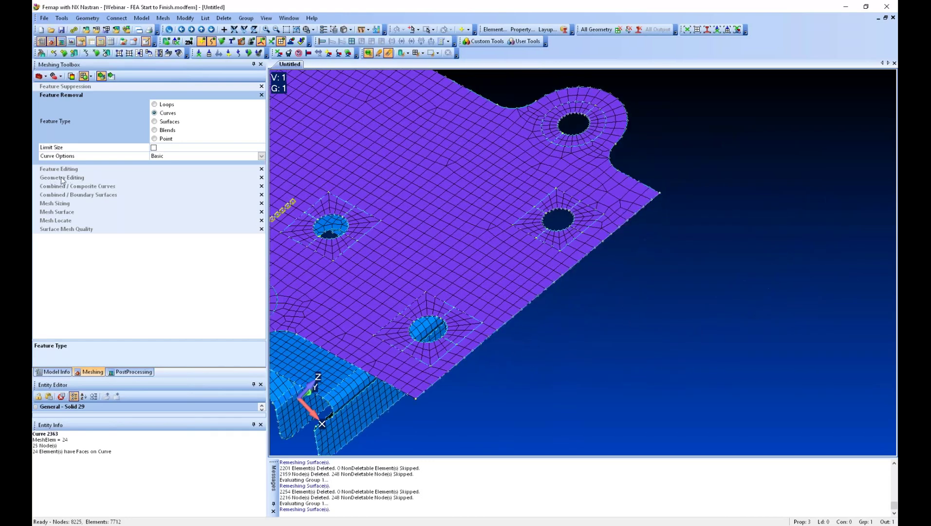
click(62, 179)
click(160, 139)
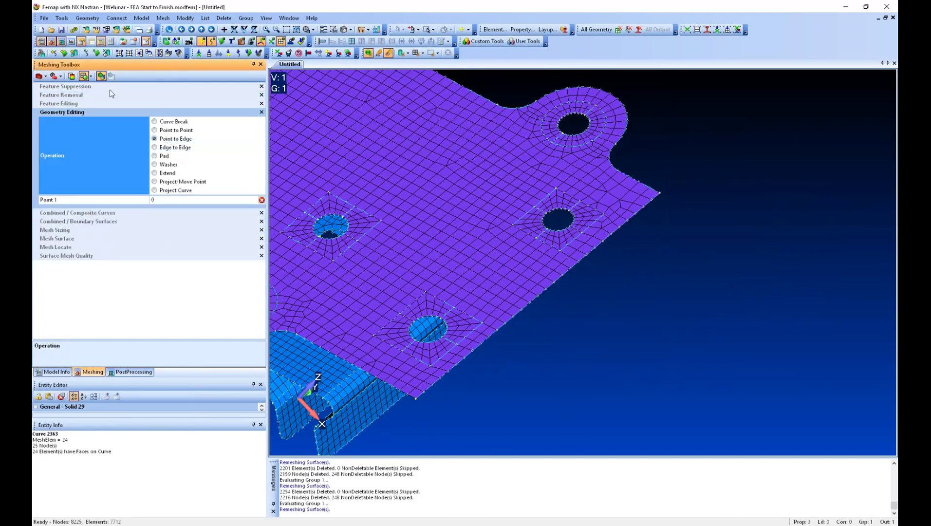
click(560, 252)
click(581, 262)
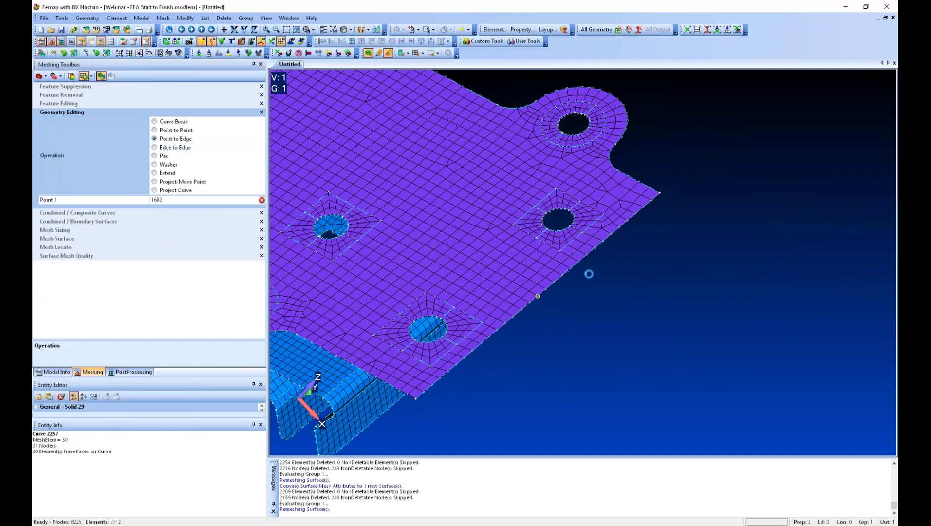
click(603, 215)
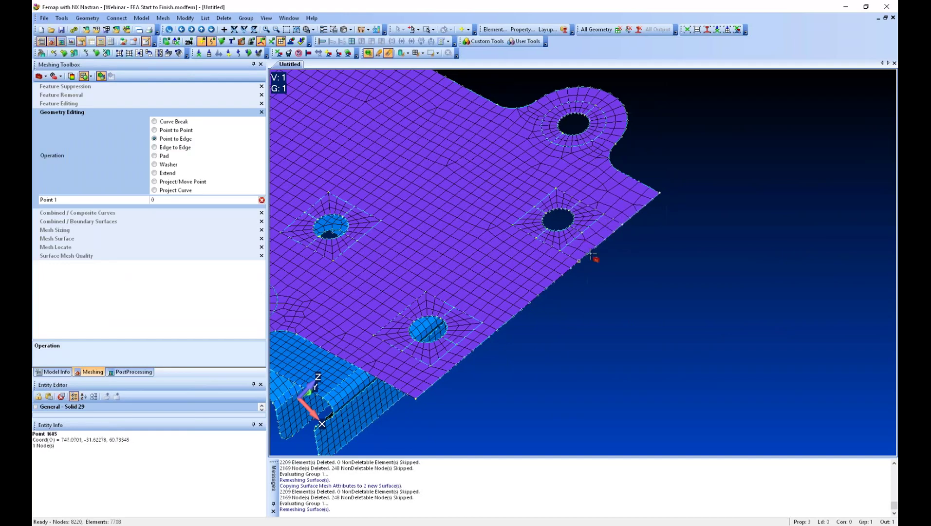
Set the mesh sizing of the end-edge segment beside the split pad to 6 elements.
click(62, 232)
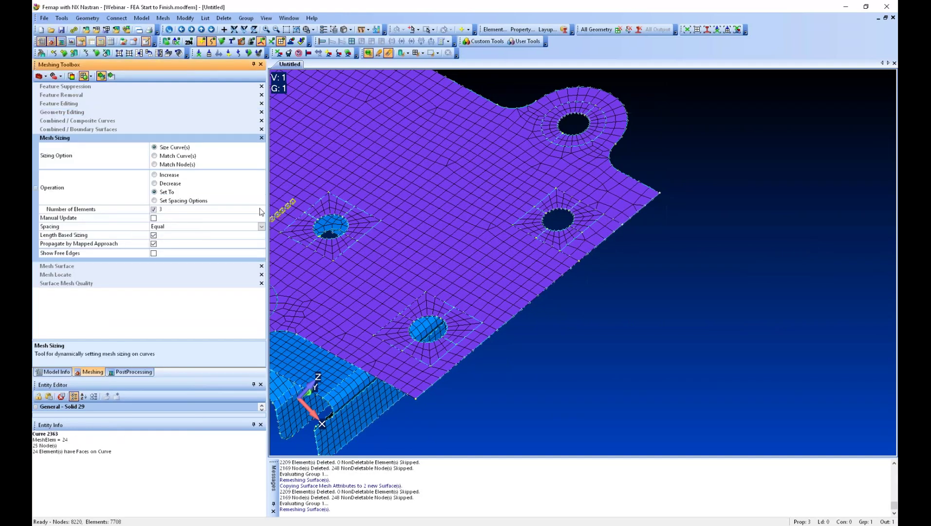
click(263, 210)
click(603, 256)
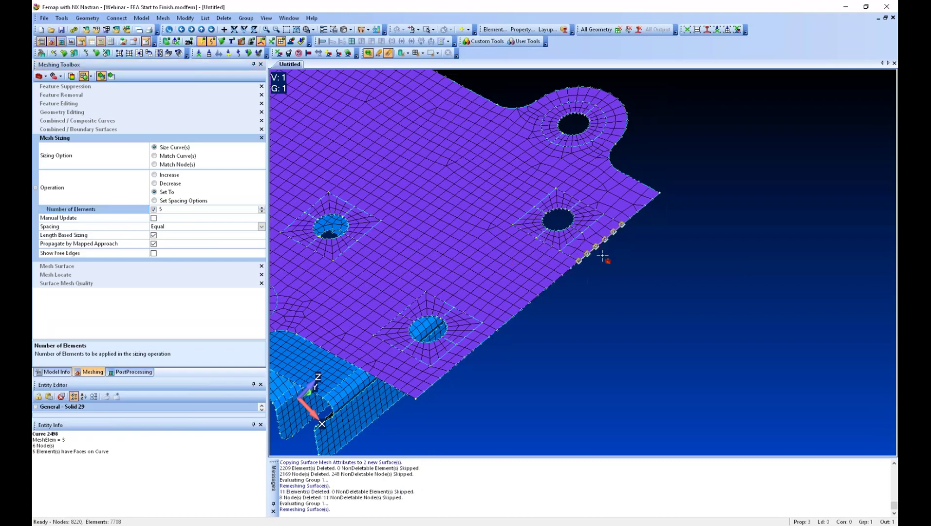
click(263, 209)
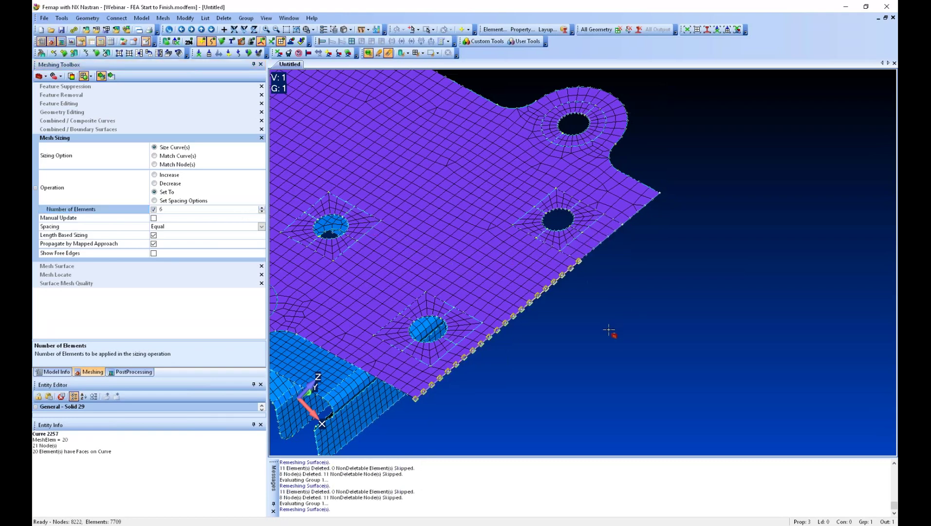
Turn off picking for mesh sizing and show the full model instead of only the Brackets group.
scroll(609, 328, down, 1)
scroll(520, 310, down, 5)
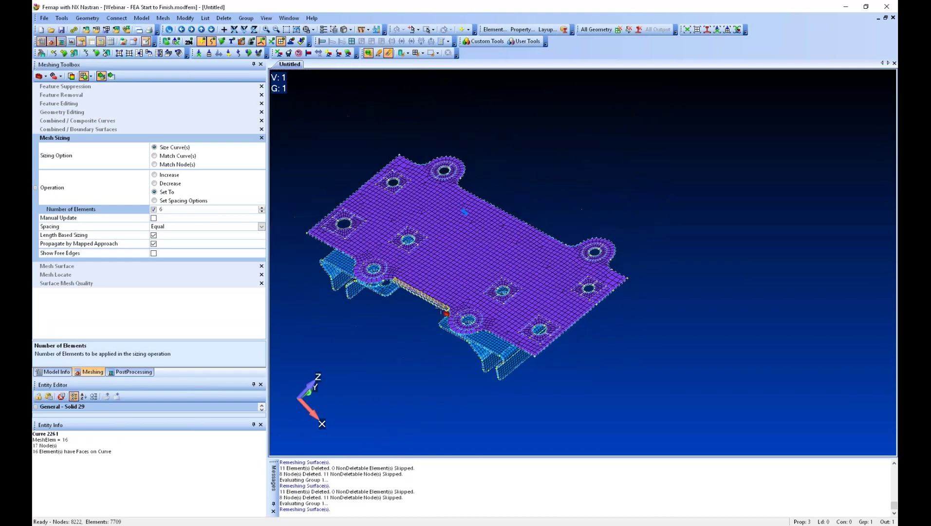
mouse_move(515, 323)
middle_down()
mouse_move(521, 299)
mouse_move(518, 320)
mouse_move(537, 322)
mouse_move(490, 357)
mouse_move(522, 335)
mouse_move(509, 340)
middle_up()
scroll(528, 337, up, 3)
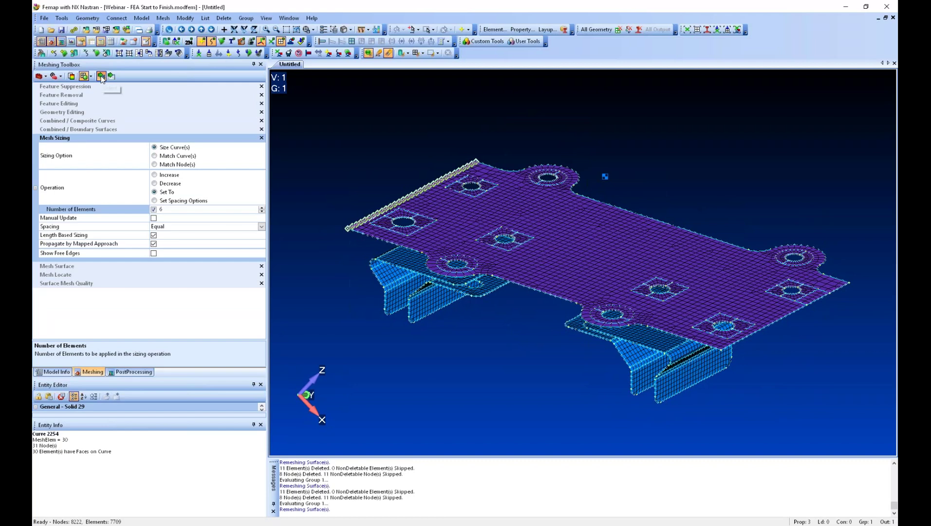
middle_drag(522, 275, 527, 274)
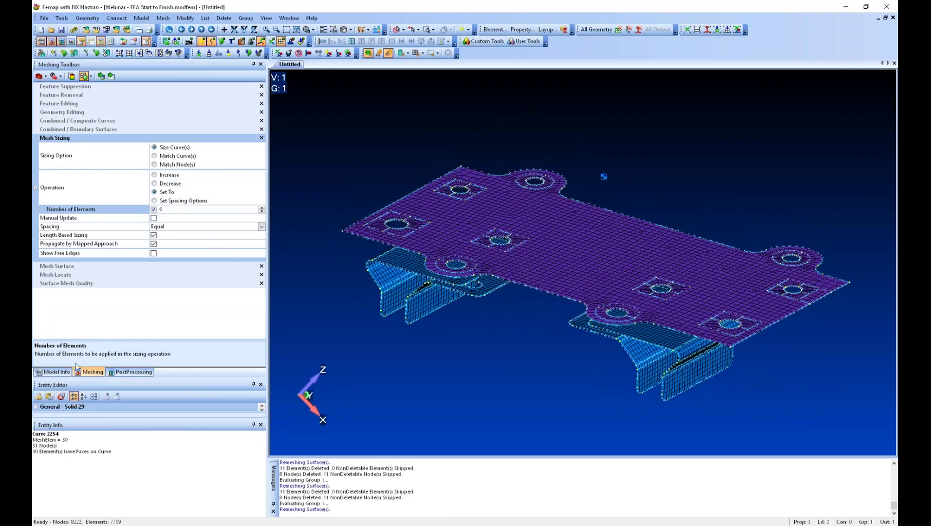
click(56, 372)
scroll(212, 290, down, 5)
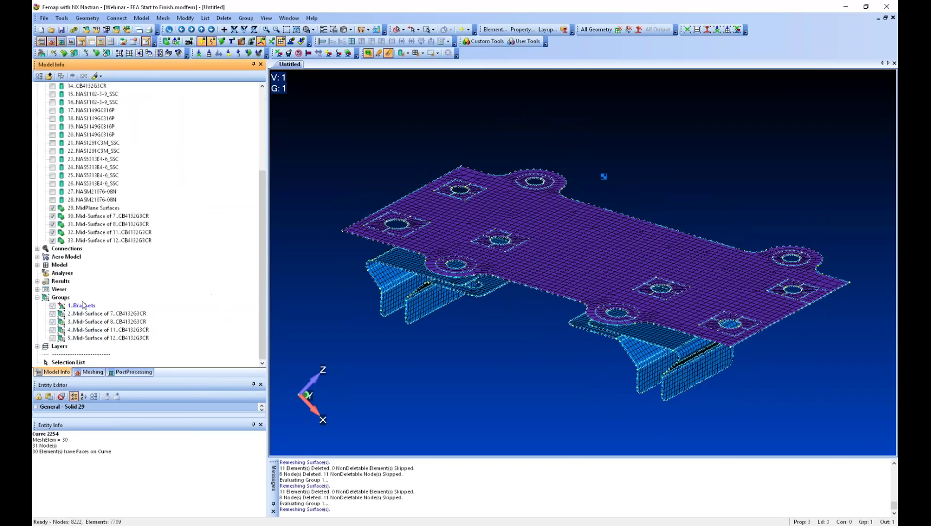
right_click(80, 307)
click(97, 363)
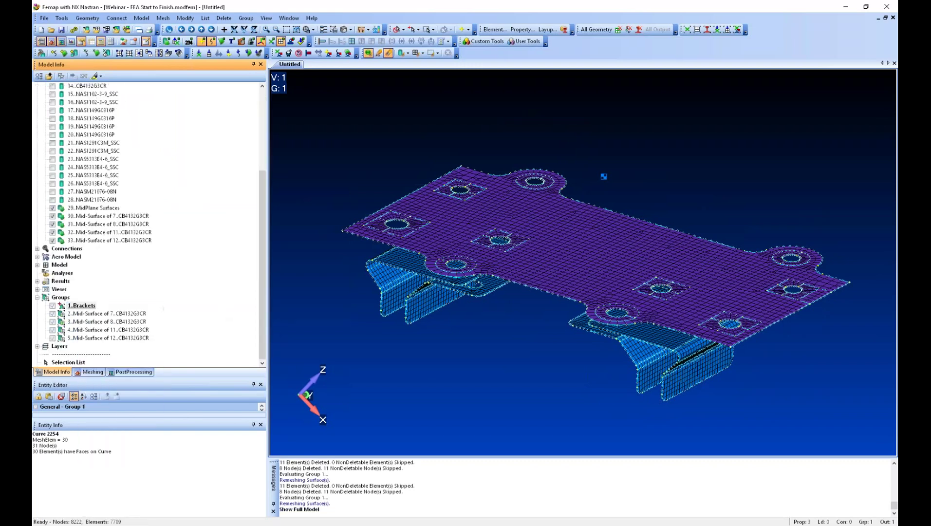
Examine how the meshed adapter plate and clips sit within the surrounding structure.
scroll(536, 313, down, 3)
ctrl+middle_drag(535, 312, 533, 188)
scroll(563, 277, up, 5)
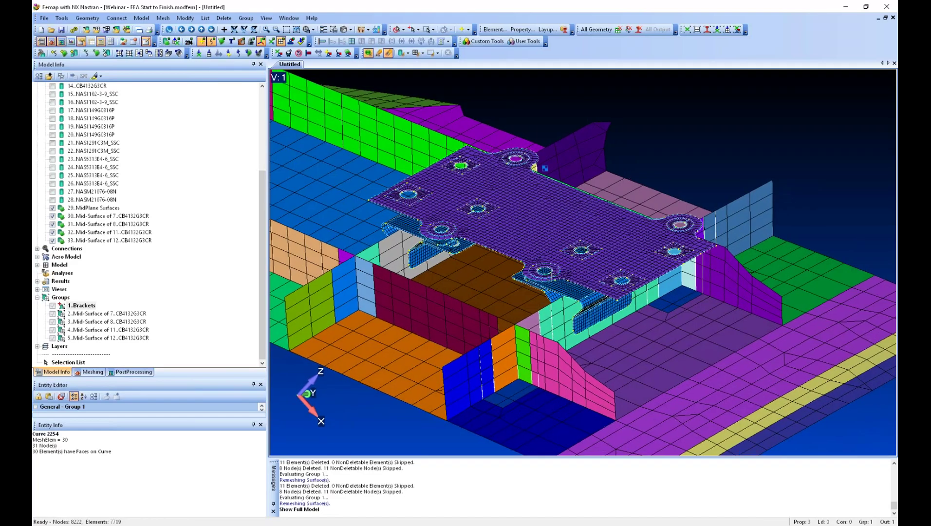
scroll(551, 281, up, 2)
scroll(545, 267, down, 2)
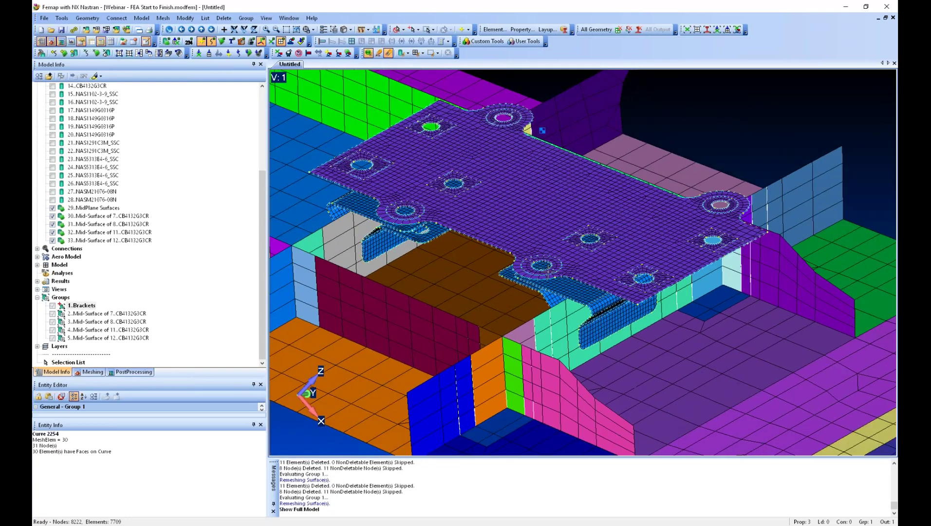
middle_drag(548, 268, 530, 252)
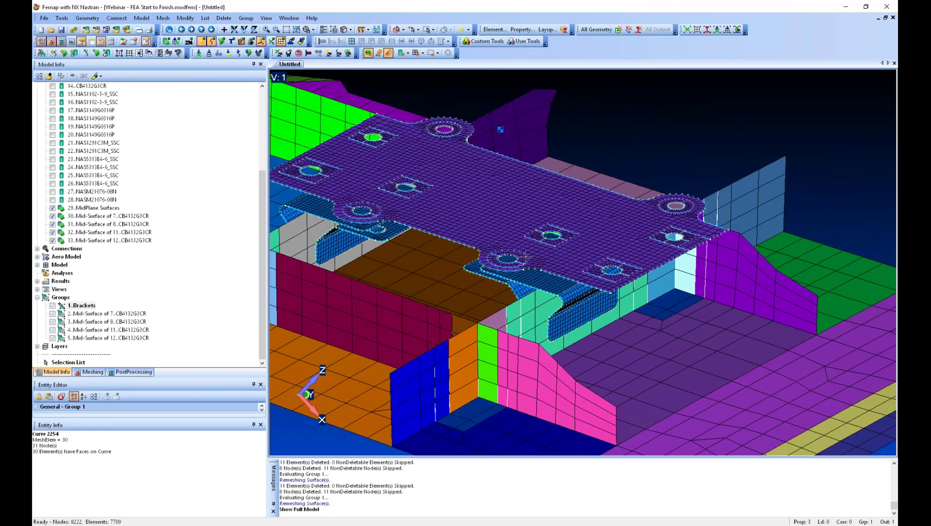
scroll(526, 257, down, 1)
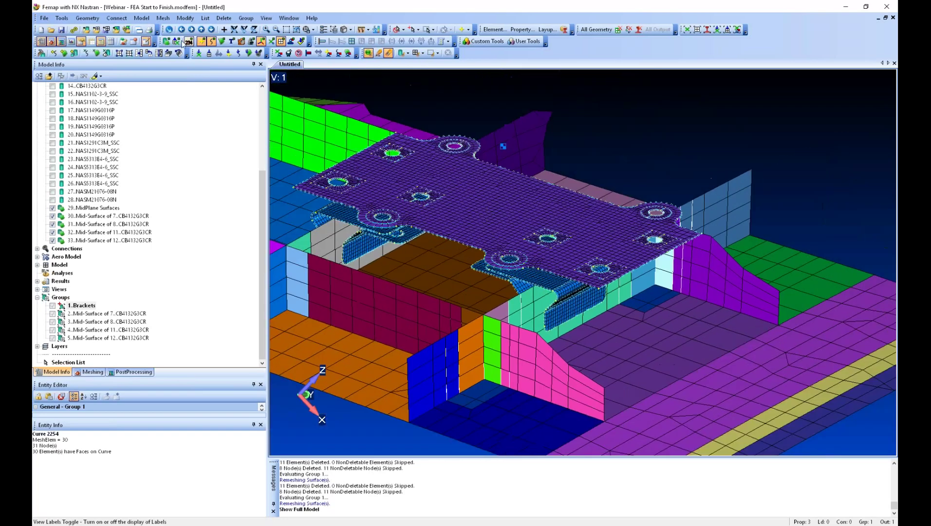
Start creating a new element and set its element type to Rigid.
click(140, 19)
click(157, 51)
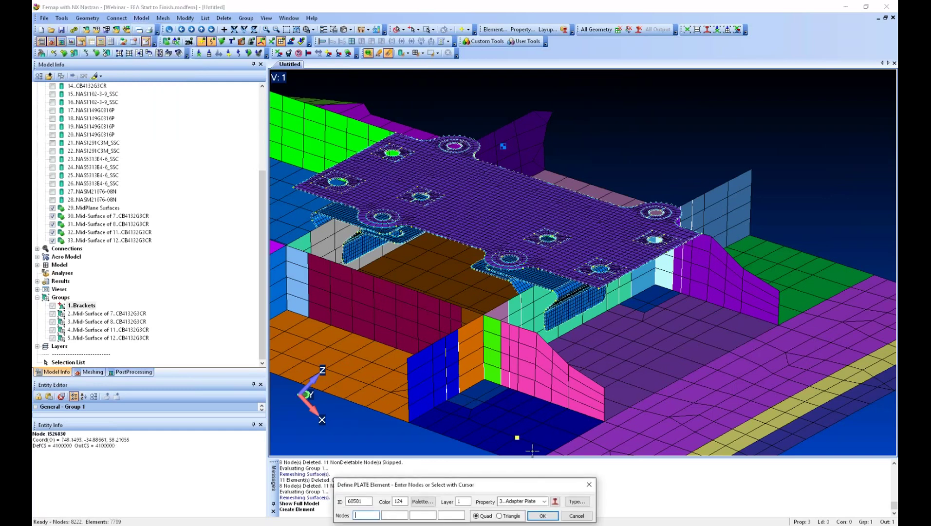
click(575, 501)
click(844, 455)
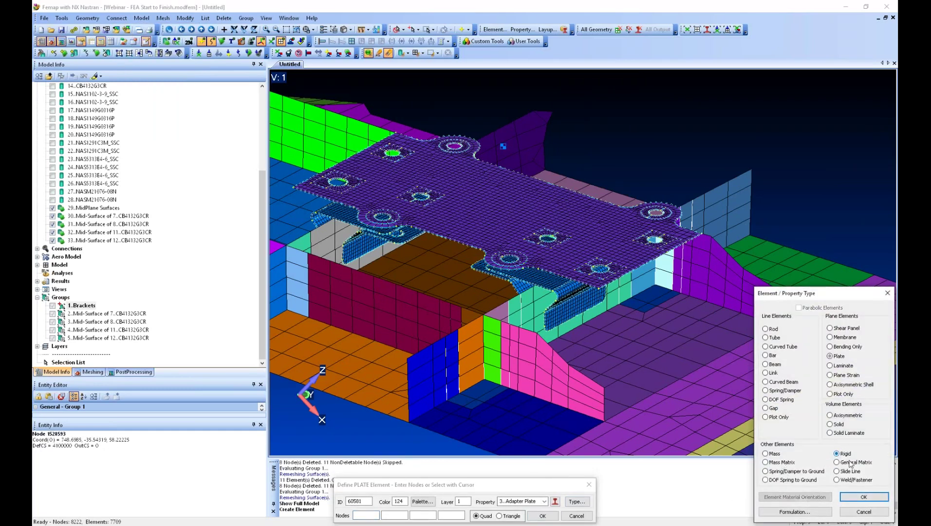
click(863, 496)
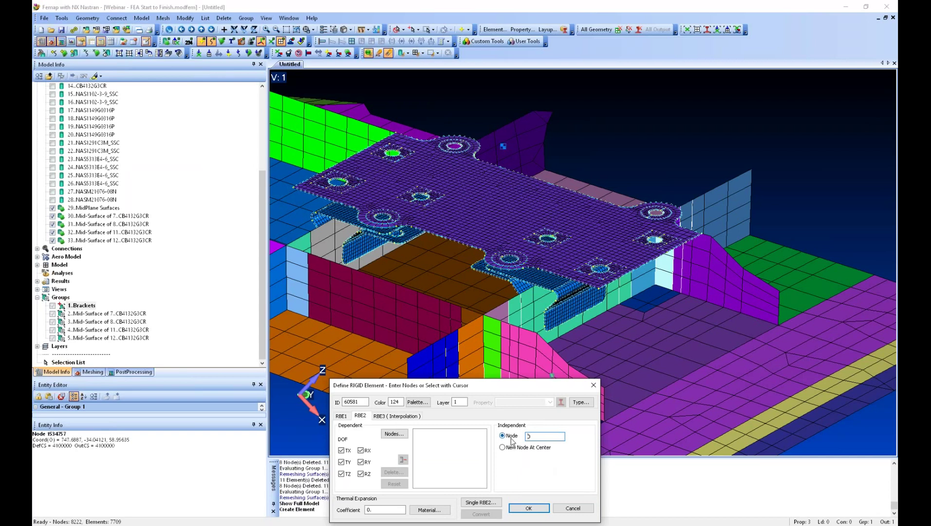
Create an RBE2 on the padded hole at the plate's near corner, using the nodes on its four hole curves and a new node at center.
click(401, 433)
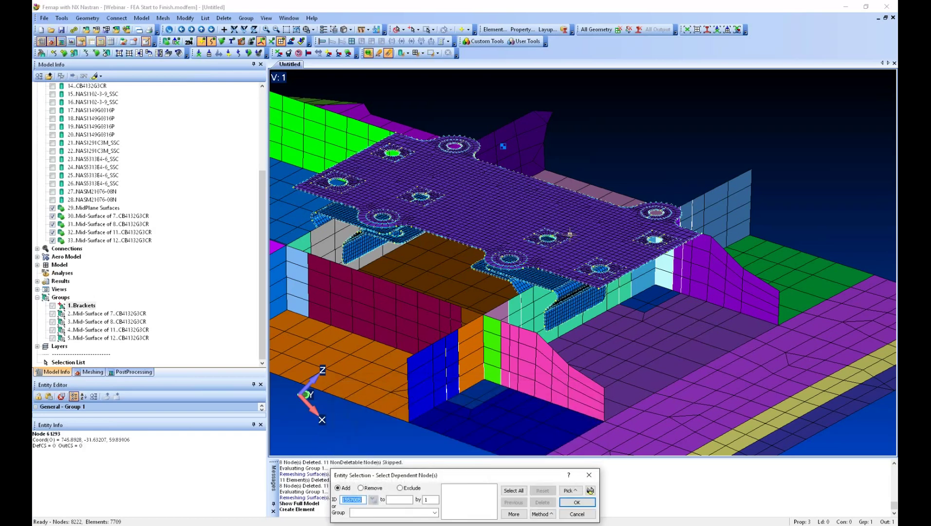
scroll(529, 449, up, 5)
scroll(530, 448, up, 6)
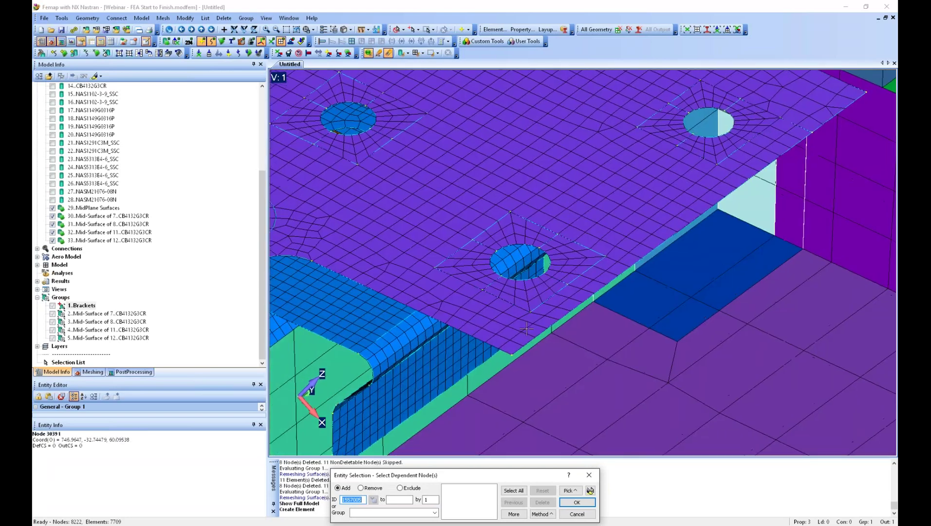
scroll(526, 329, up, 2)
click(543, 514)
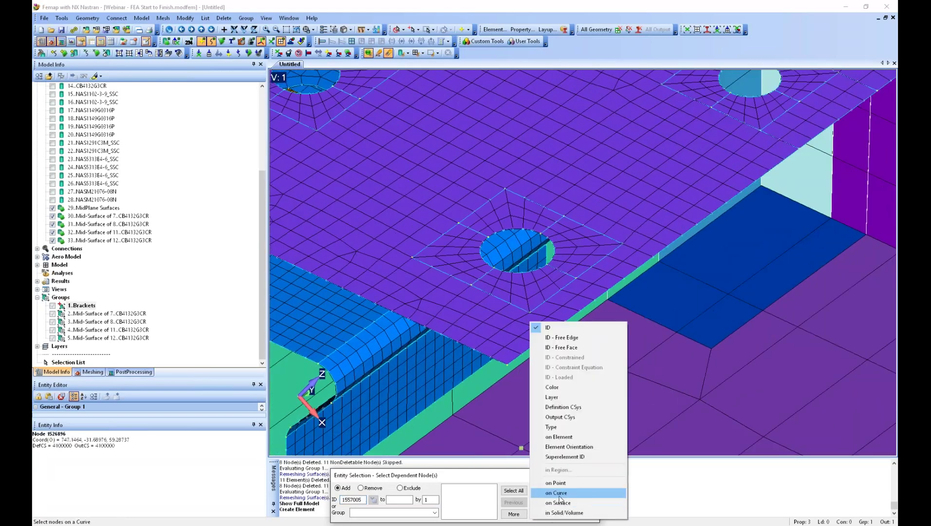
click(561, 490)
click(546, 269)
click(552, 255)
click(516, 230)
click(483, 259)
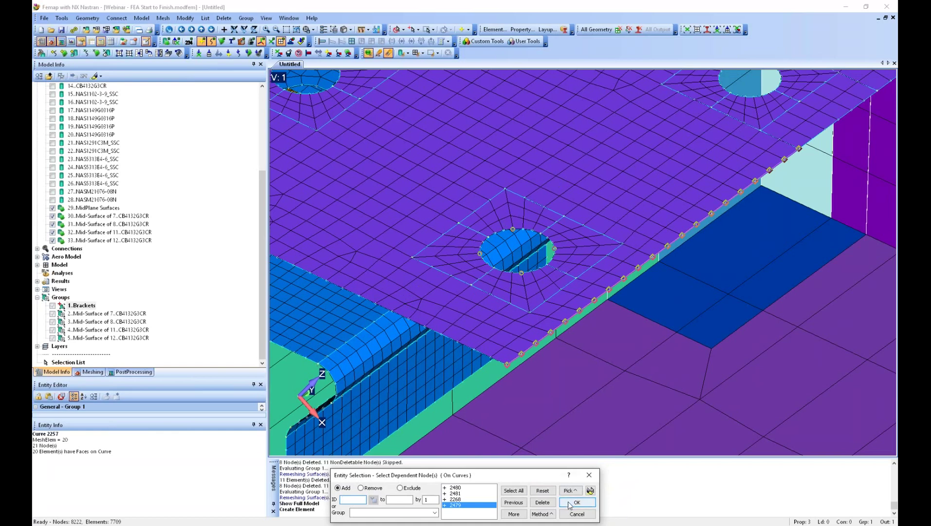
click(590, 491)
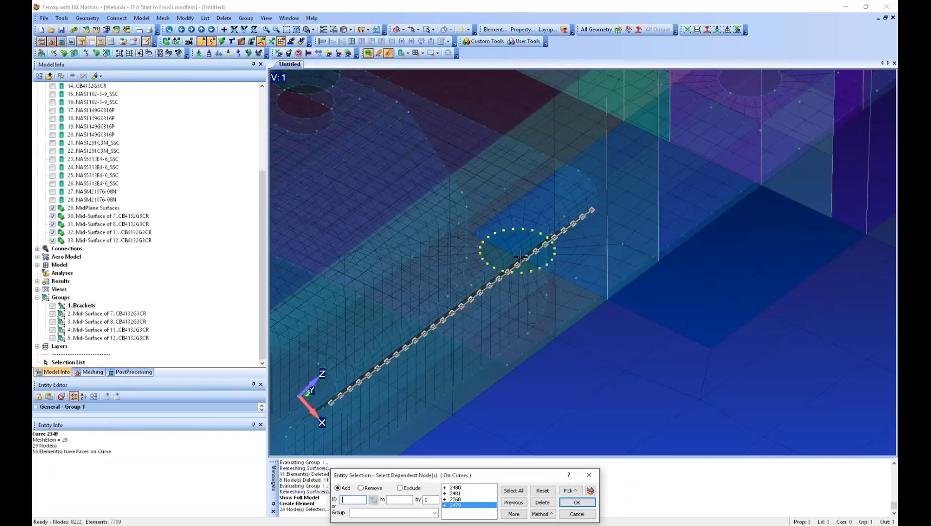
click(577, 503)
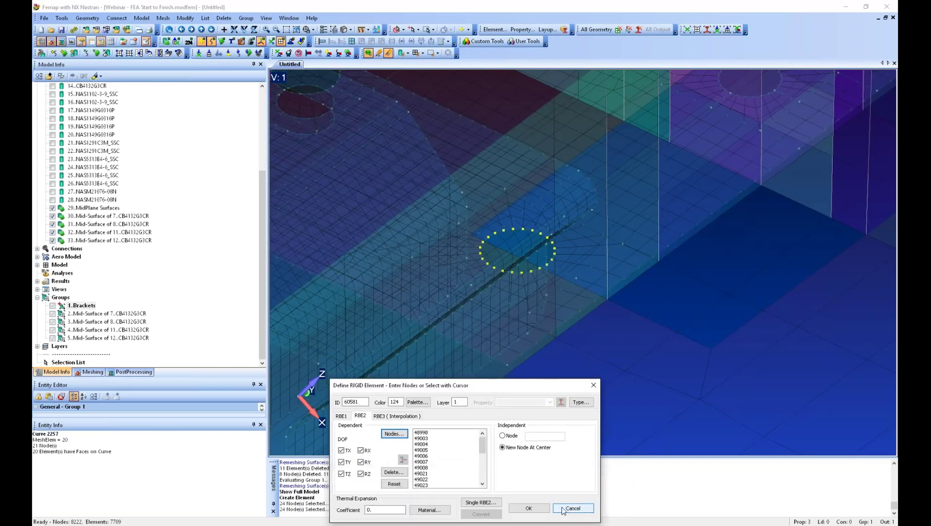
click(529, 508)
Create another RBE2 on the padded hole at the far corner of the same plate end from the nodes on its hole curves.
scroll(697, 259, down, 3)
ctrl+middle_drag(696, 258, 545, 382)
scroll(545, 375, up, 3)
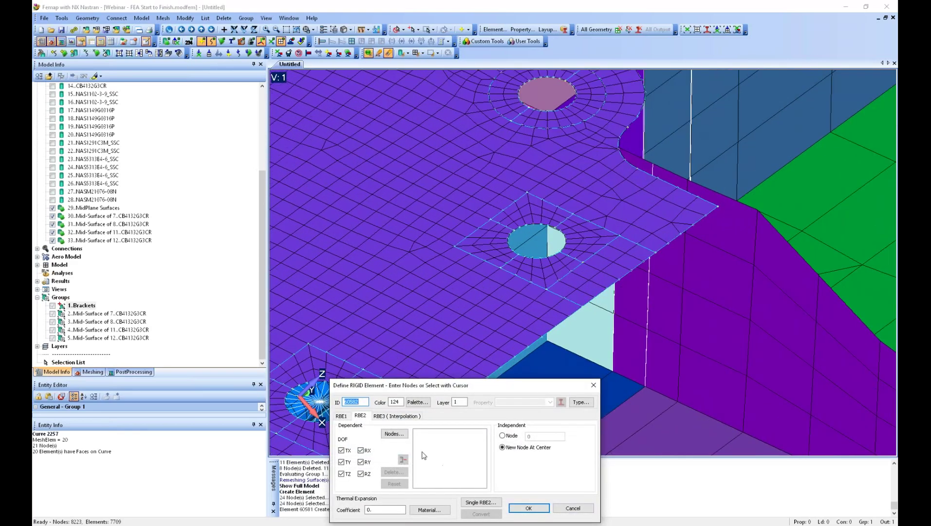
click(403, 436)
click(540, 515)
click(556, 493)
click(510, 230)
click(558, 227)
click(561, 252)
click(568, 503)
Create an RBE2 on the padded hole at the near corner of the opposite plate end, using its hole-curve nodes and a new center node.
scroll(407, 291, down, 3)
scroll(433, 301, down, 2)
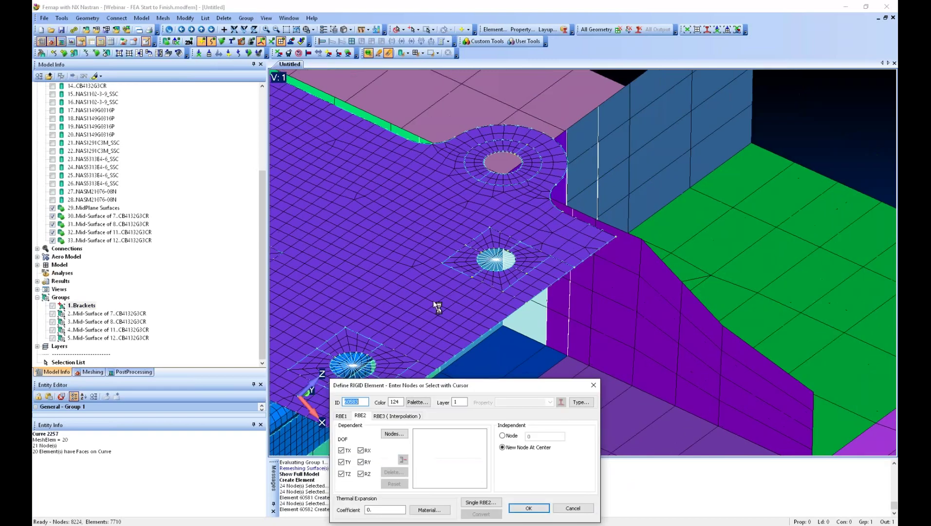
ctrl+middle_drag(433, 301, 792, 414)
ctrl+middle_drag(607, 179, 671, 221)
scroll(328, 263, up, 3)
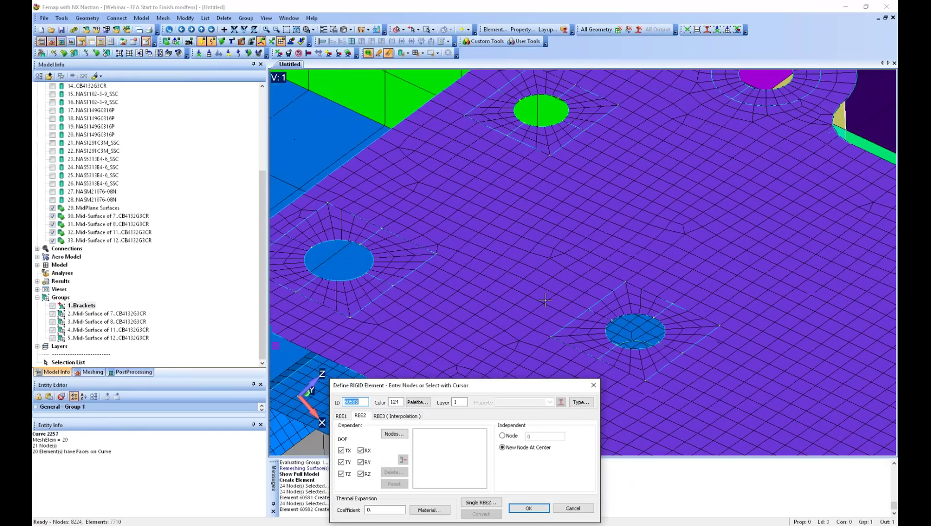
ctrl+middle_drag(331, 263, 503, 316)
click(394, 434)
click(537, 515)
click(548, 502)
click(536, 316)
click(524, 295)
click(482, 305)
click(492, 331)
key(Return)
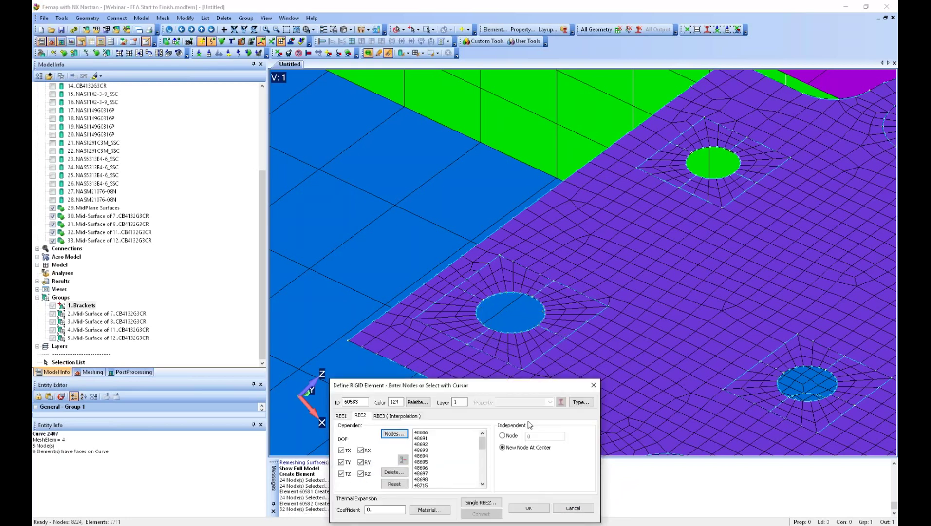
click(528, 507)
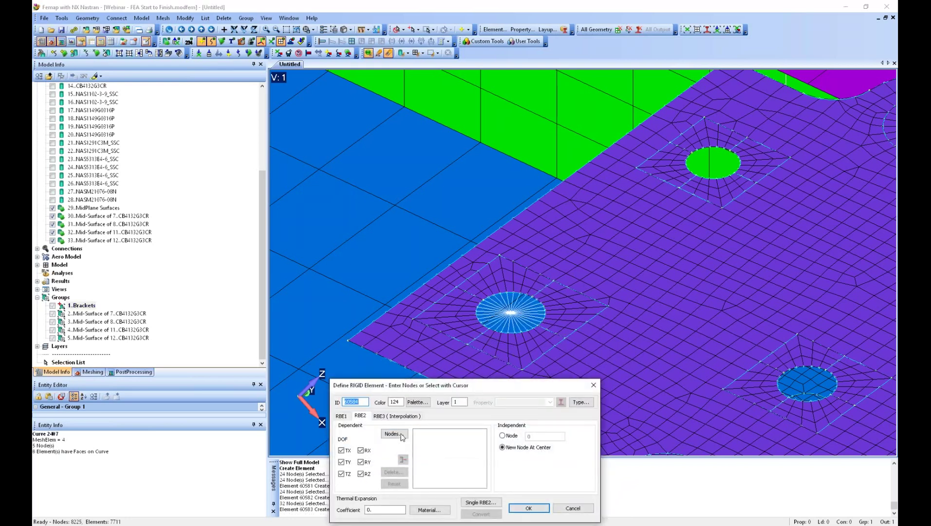
Create an RBE2 on the padded hole at that plate end's far corner from its four hole curves, then finish defining RBE2 elements.
key(Return)
click(542, 514)
click(551, 482)
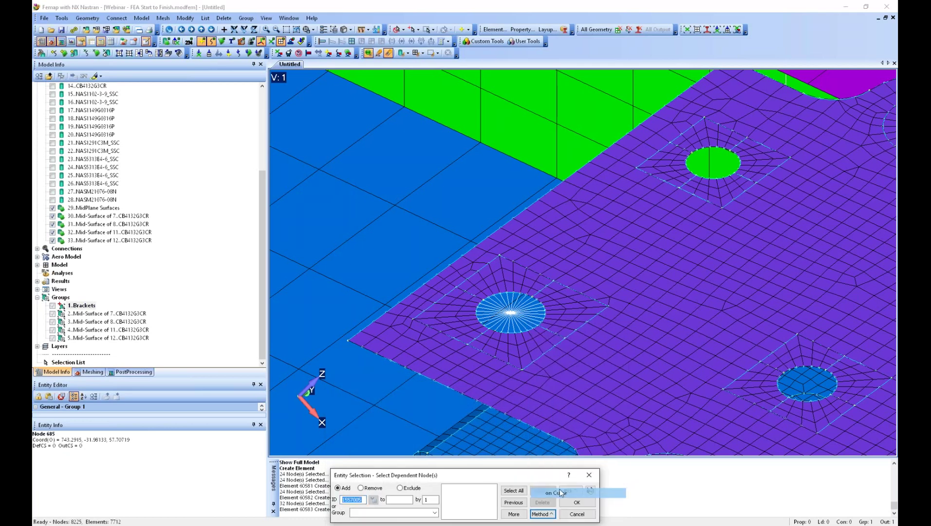
ctrl+middle_drag(644, 269, 433, 361)
click(508, 271)
click(528, 256)
click(501, 242)
click(488, 257)
click(576, 502)
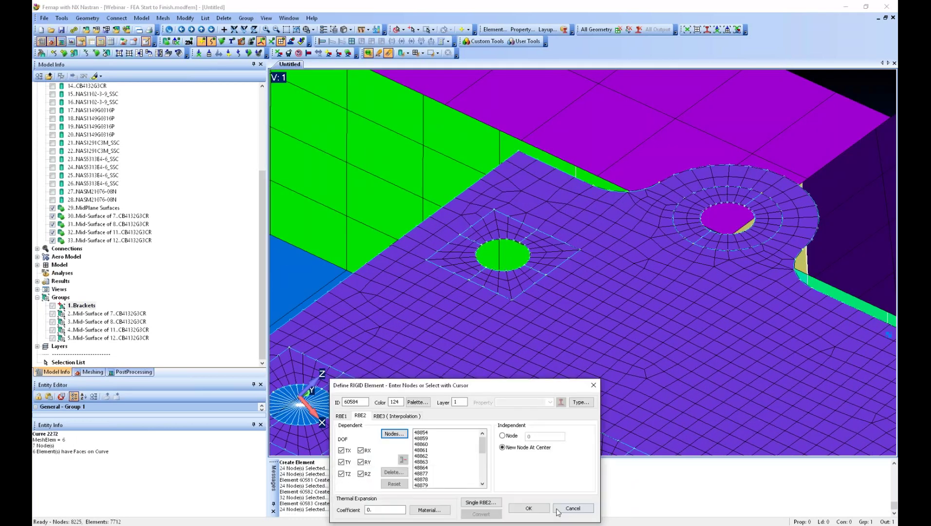
click(540, 509)
click(572, 509)
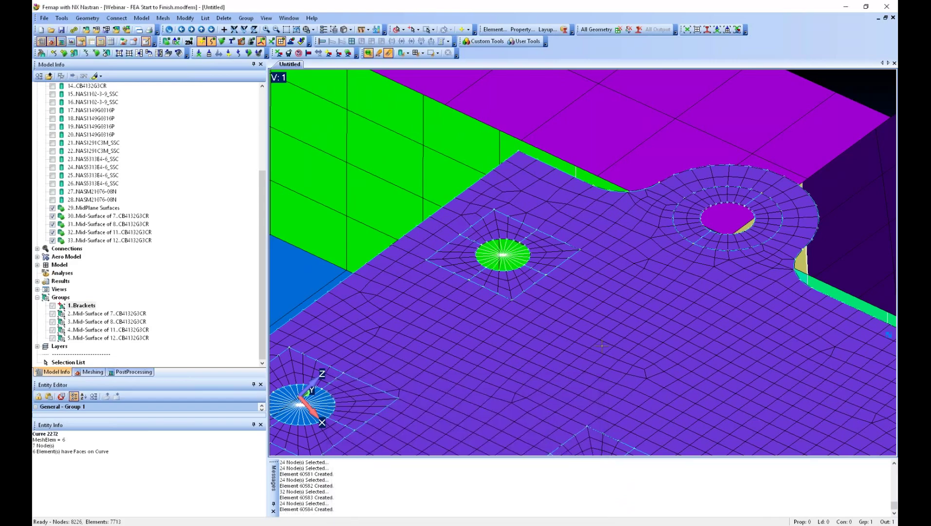
Start a new RBE3 interpolation element with existing node 1 above the plate as its dependent reference node.
scroll(599, 347, down, 3)
scroll(599, 360, down, 4)
ctrl+middle_drag(709, 444, 342, 263)
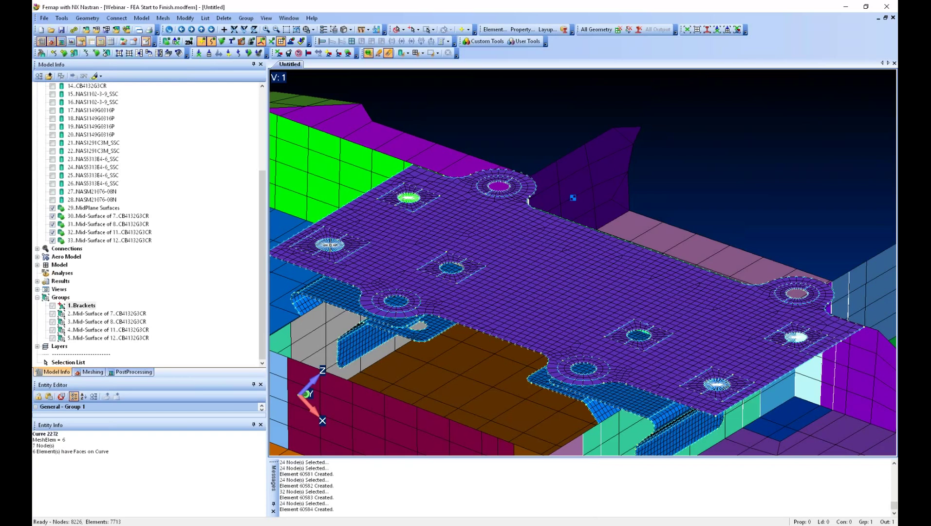
click(142, 22)
click(153, 39)
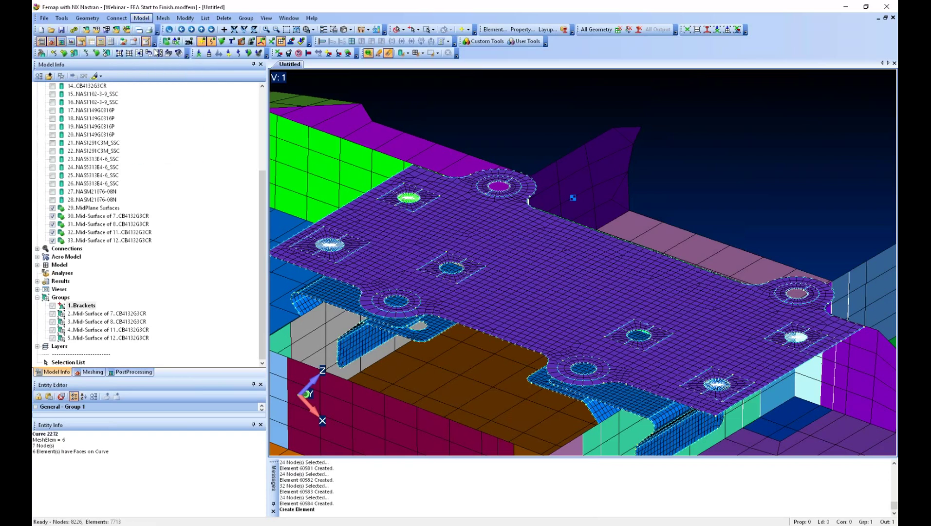
click(399, 419)
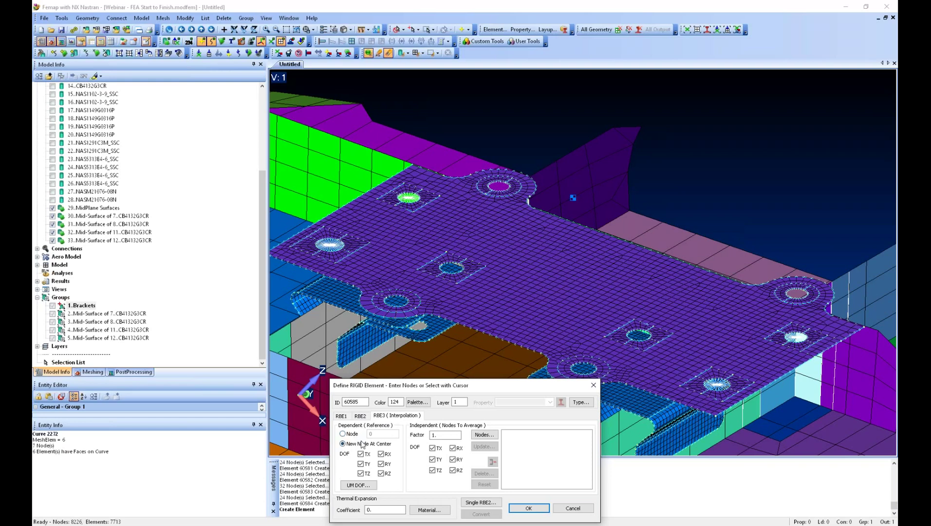
click(355, 435)
click(579, 203)
middle_drag(582, 209, 734, 215)
Add the center nodes of the two RBE2 spiders at the first plate end as independent nodes of the RBE3.
click(484, 435)
middle_drag(506, 370, 537, 304)
scroll(537, 304, up, 5)
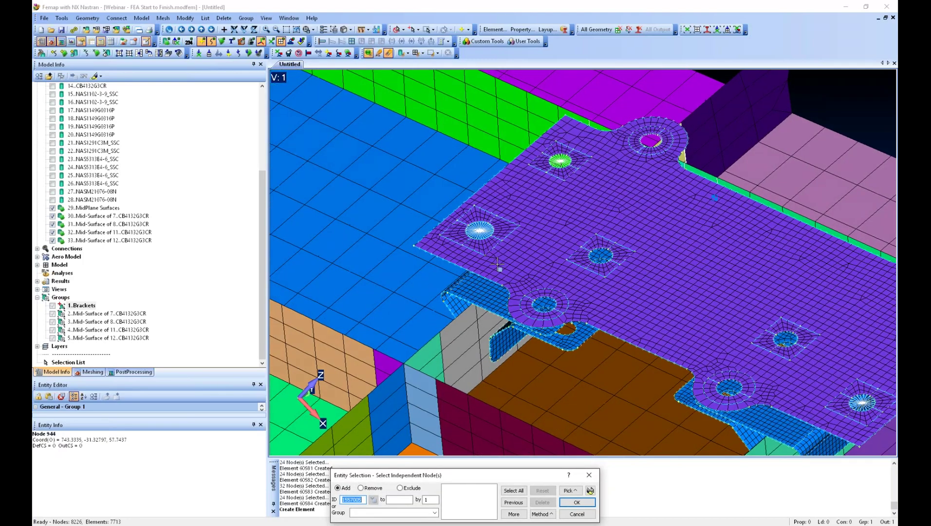
click(634, 162)
ctrl+middle_drag(633, 162, 495, 333)
click(513, 196)
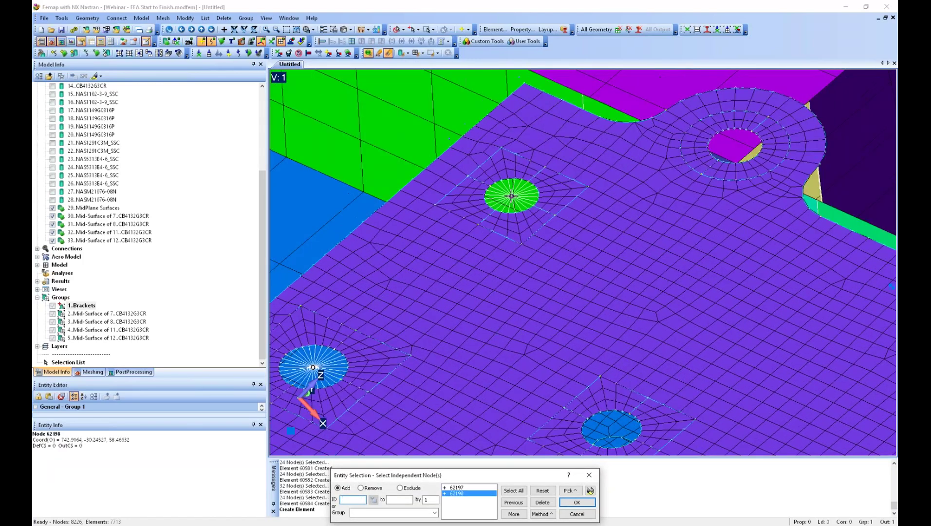
Add the center nodes of the two RBE2 spiders at the other plate end and create the RBE3 element.
ctrl+middle_drag(756, 351, 326, 265)
ctrl+middle_drag(755, 375, 458, 215)
ctrl+middle_drag(779, 370, 548, 273)
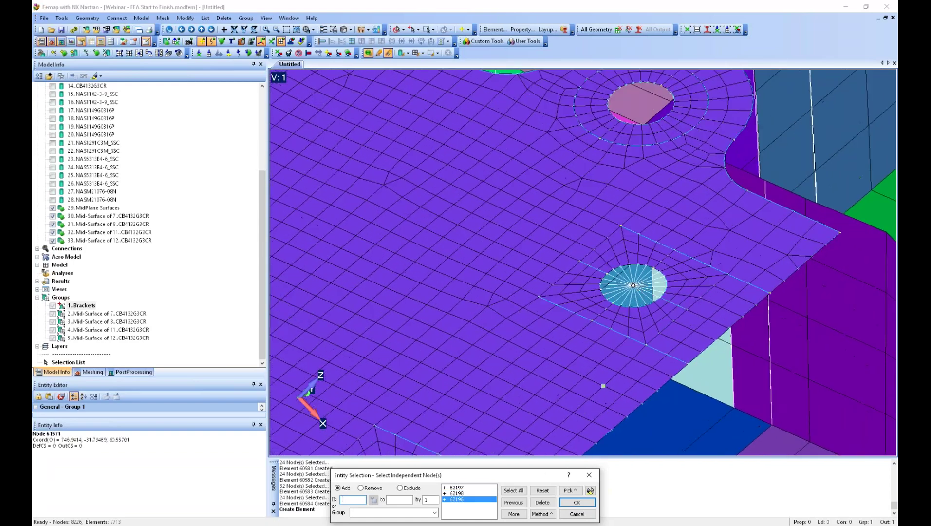
click(627, 308)
ctrl+middle_drag(604, 385, 701, 246)
scroll(597, 306, up, 2)
middle_drag(568, 331, 604, 346)
click(604, 346)
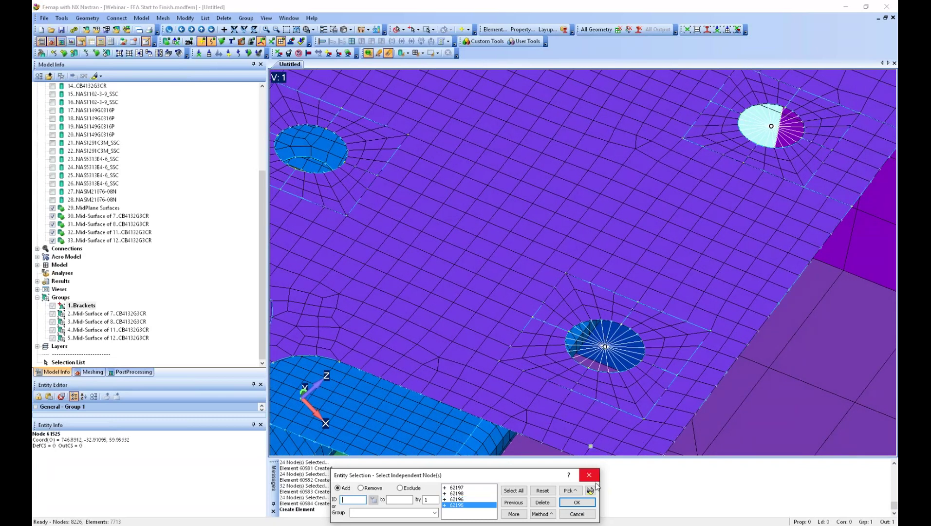
click(577, 502)
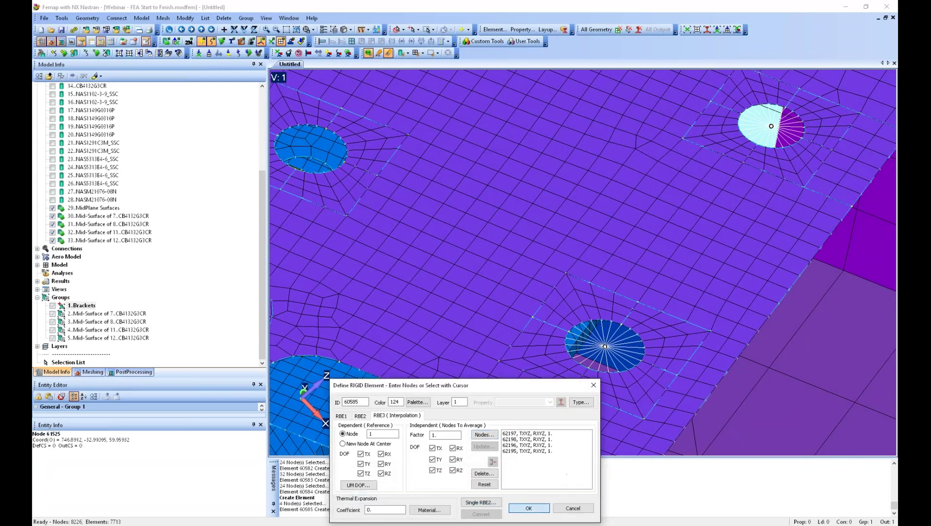
click(565, 508)
scroll(559, 351, down, 8)
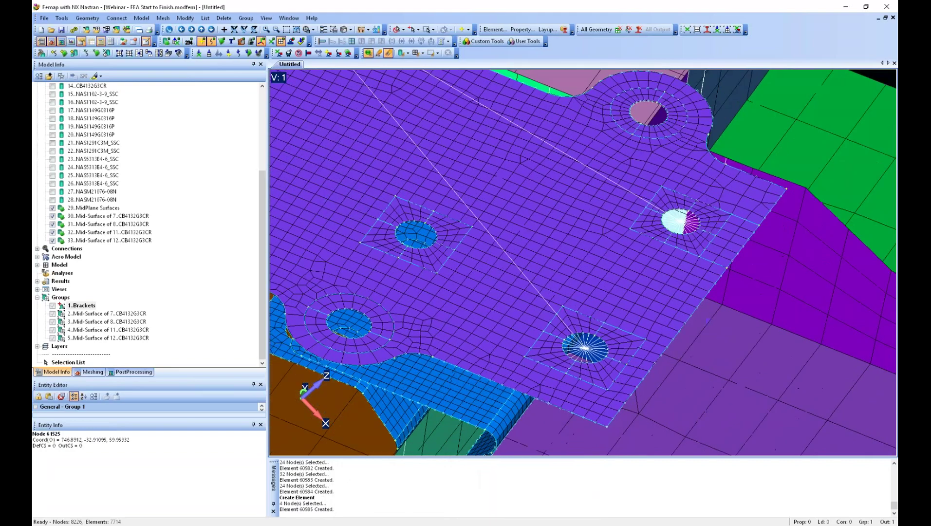
scroll(559, 350, down, 5)
ctrl+middle_drag(462, 301, 520, 298)
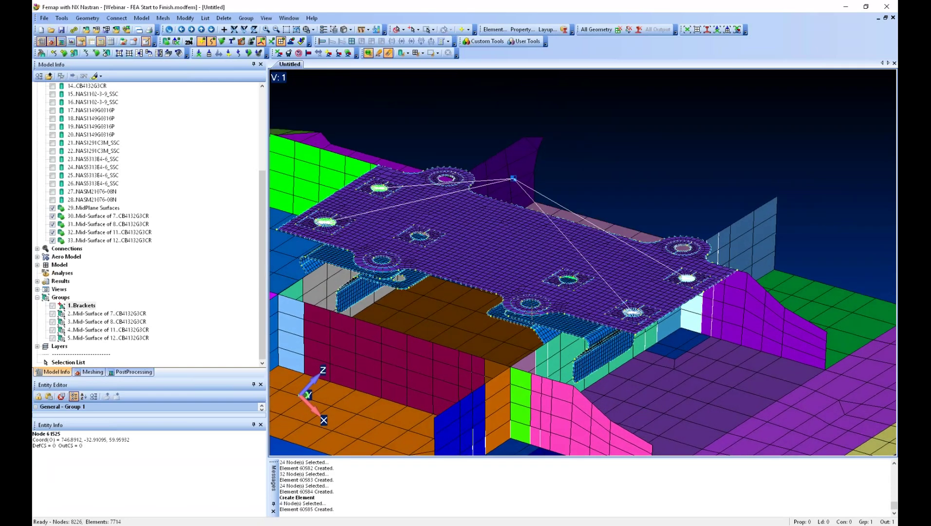
Start the CBUSH Connections custom API to join the plate's near-edge lug to the clip beneath it.
scroll(532, 313, up, 5)
mouse_move(532, 313)
middle_down()
mouse_move(542, 284)
mouse_move(528, 328)
middle_up()
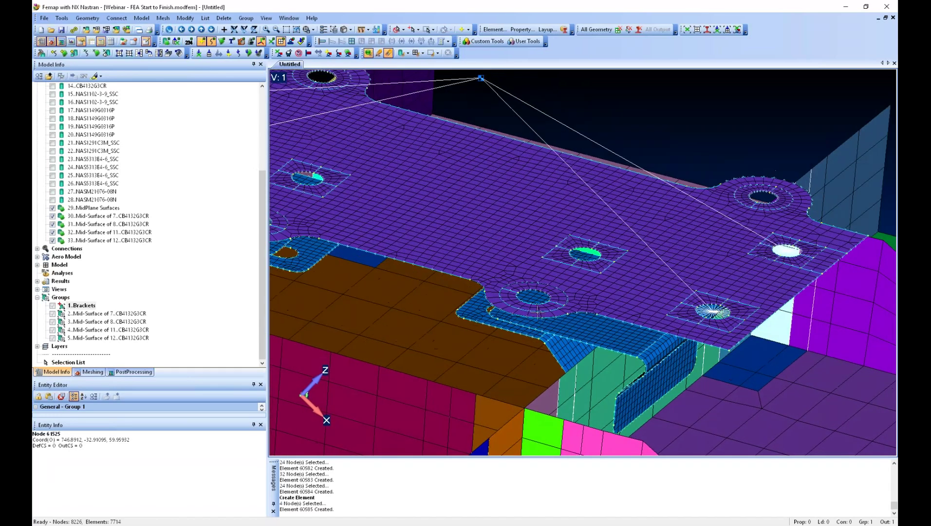
scroll(532, 315, up, 3)
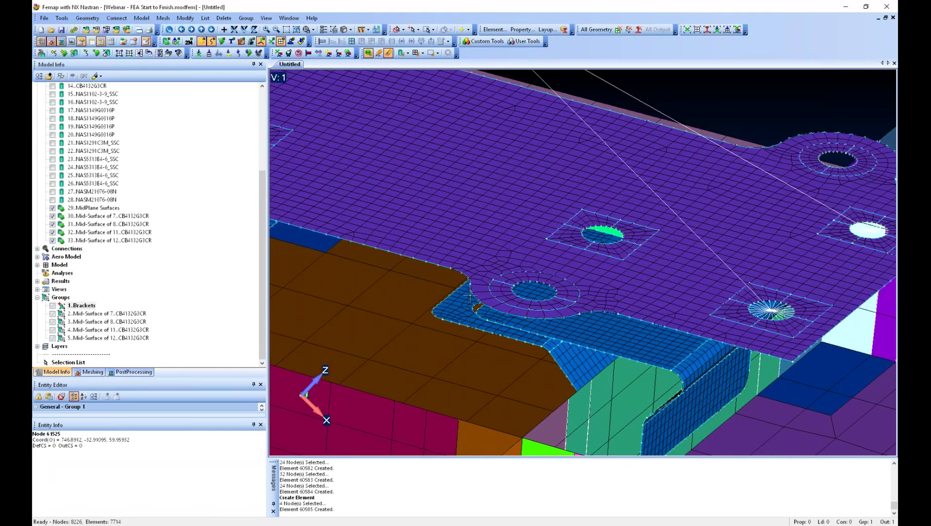
click(142, 18)
click(143, 18)
click(487, 42)
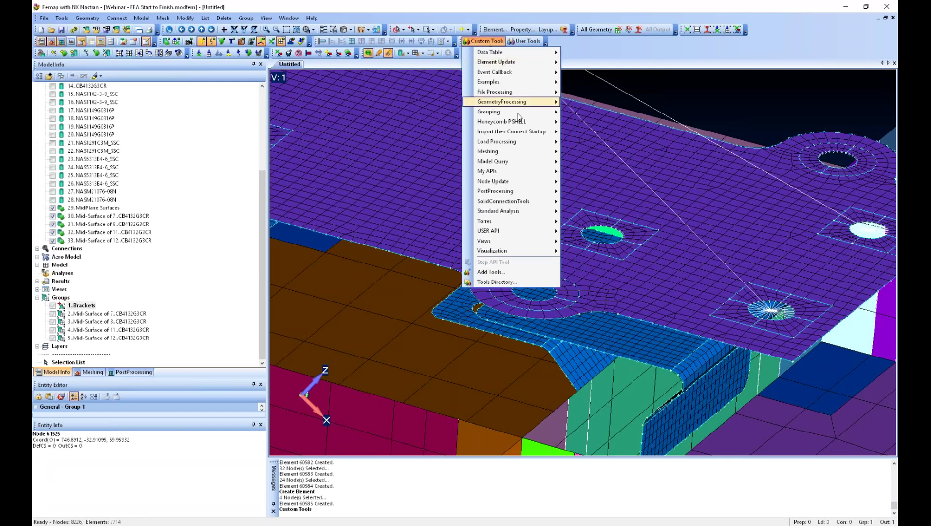
mouse_move(524, 174)
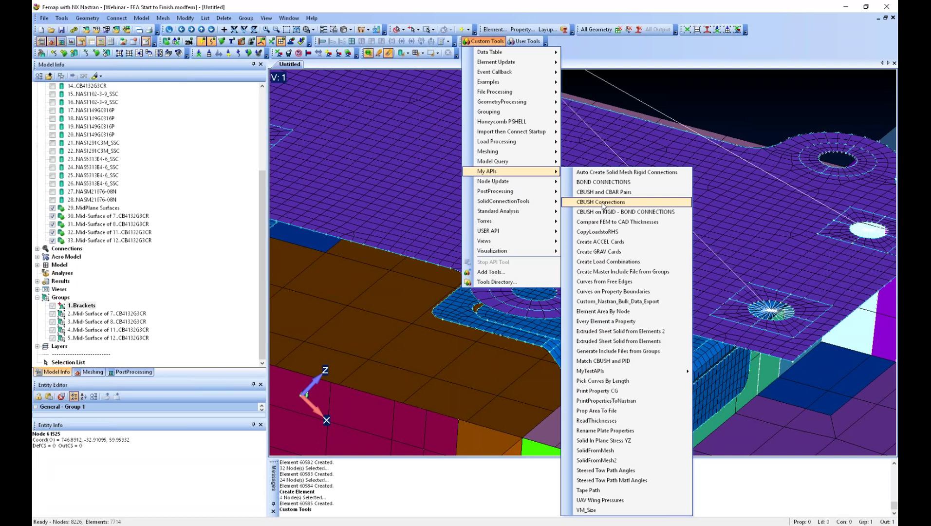
click(602, 202)
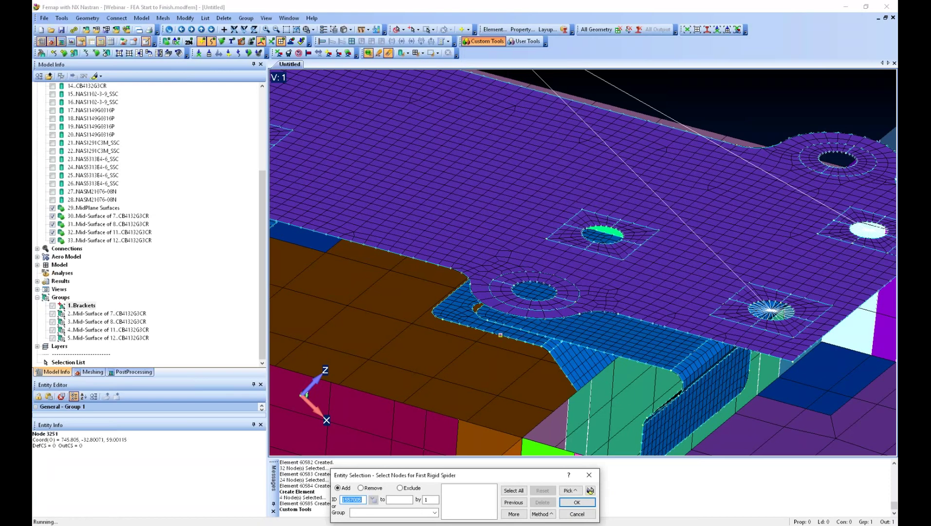
Select the first rigid spider's nodes by curve, using the two curves of the round lug hole on the plate's near edge.
scroll(501, 335, up, 5)
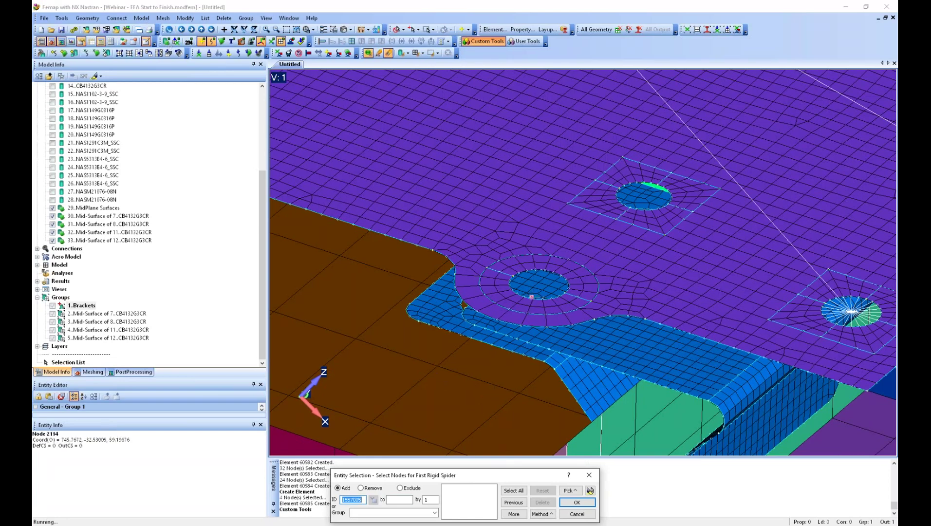
scroll(539, 294, up, 4)
scroll(540, 293, up, 4)
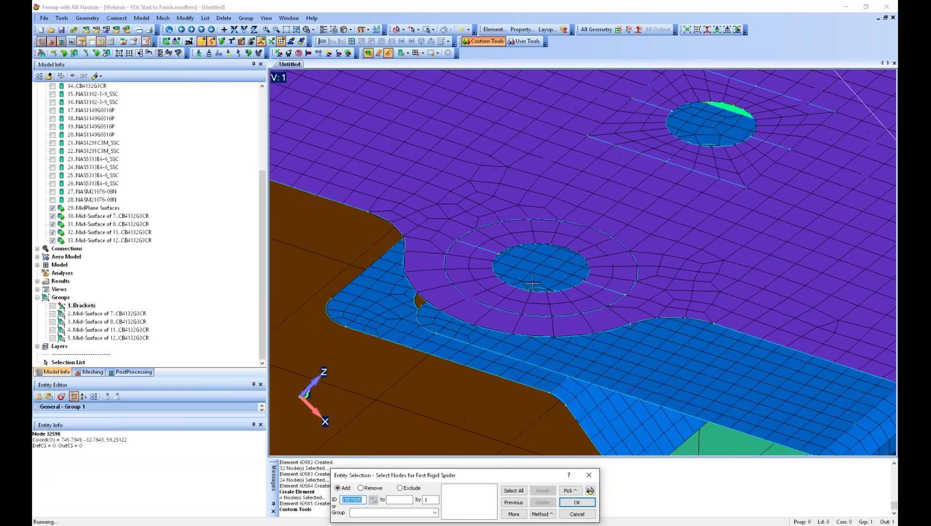
middle_drag(540, 287, 542, 281)
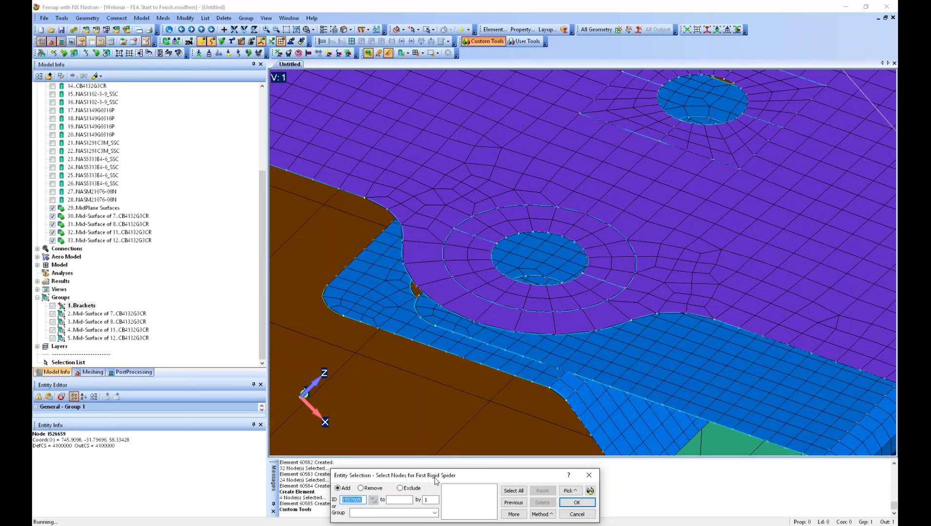
click(539, 514)
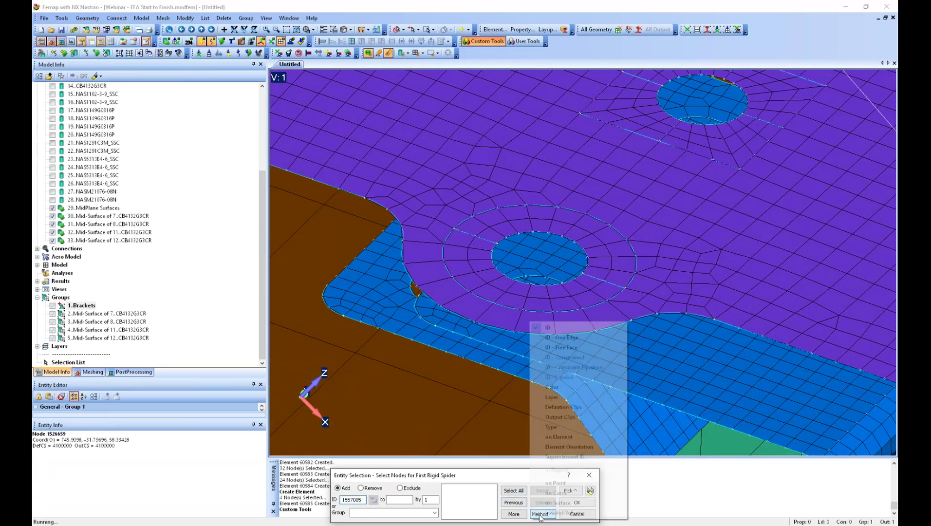
click(562, 490)
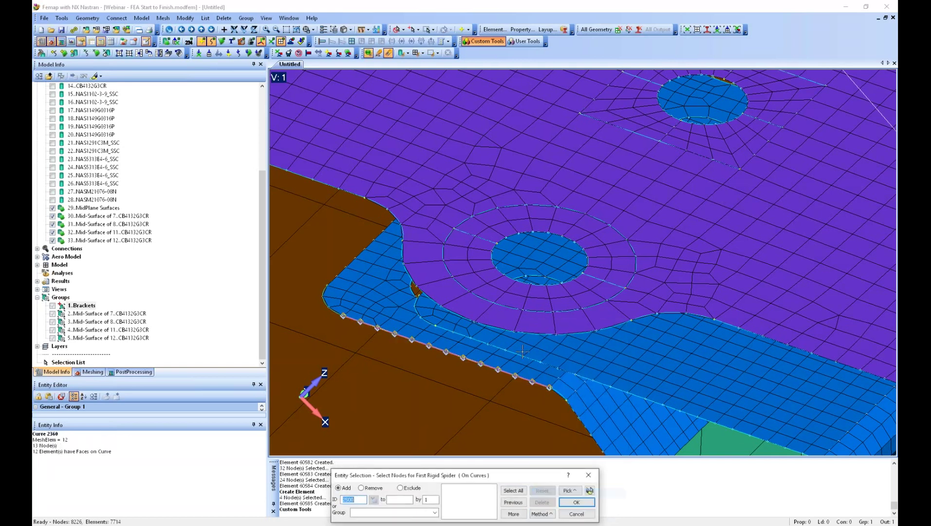
click(503, 275)
click(547, 231)
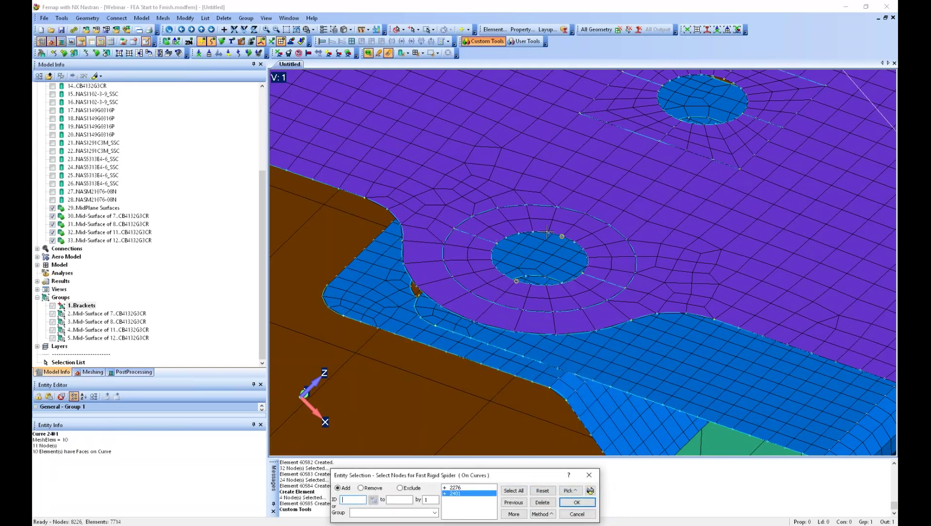
key(Return)
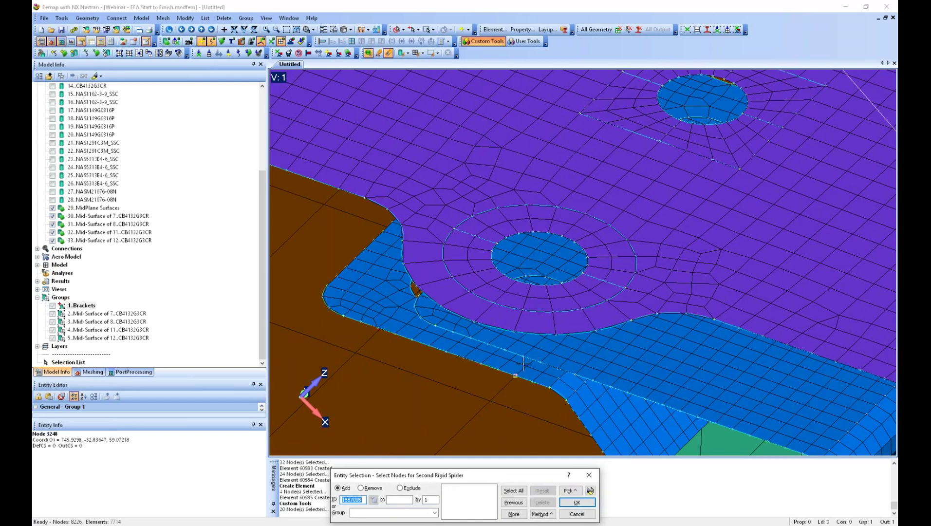
Select the second rigid spider's nodes by curve, using the round clip hole beneath the lug and the adjacent slot edge.
middle_drag(535, 340, 568, 298)
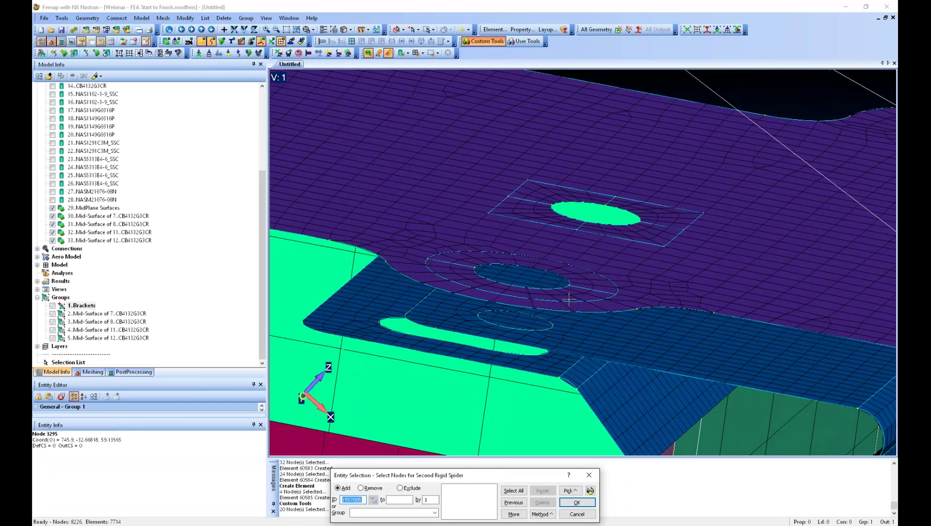
click(542, 515)
click(551, 492)
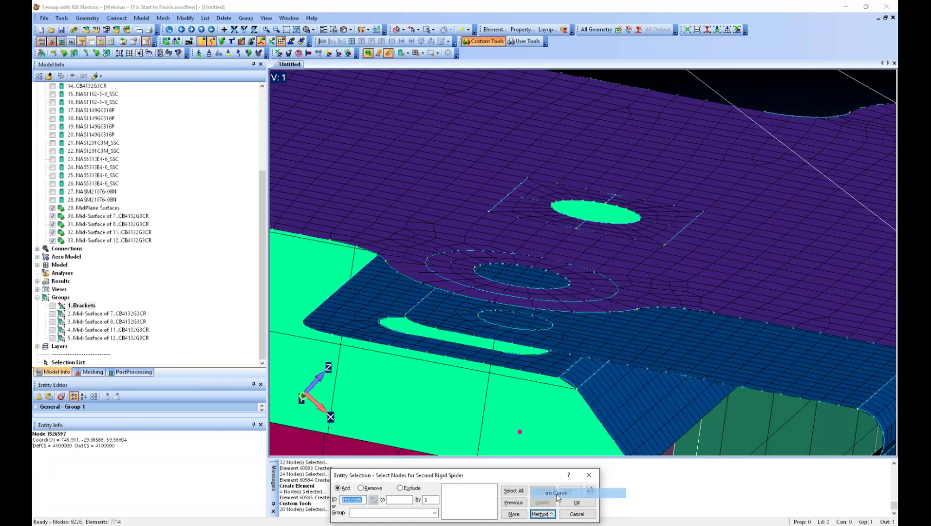
click(517, 322)
click(520, 320)
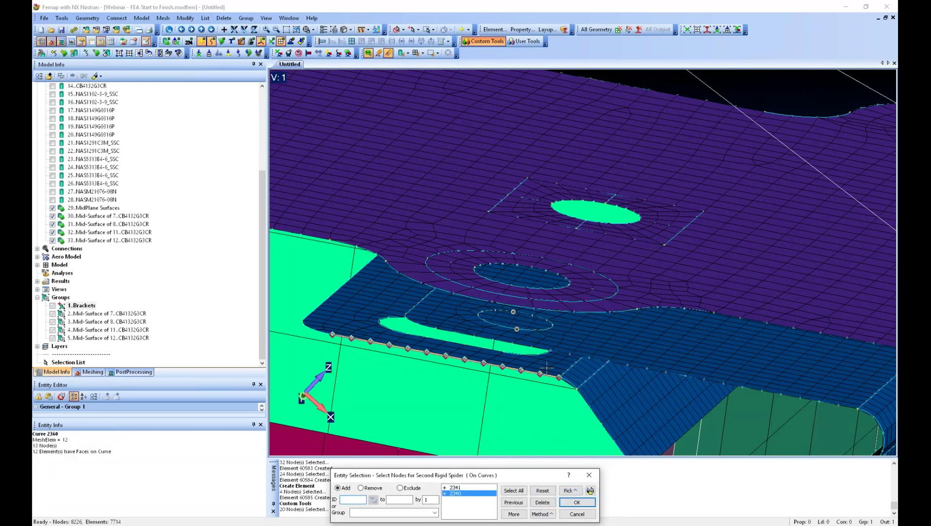
middle_drag(553, 361, 549, 347)
click(543, 356)
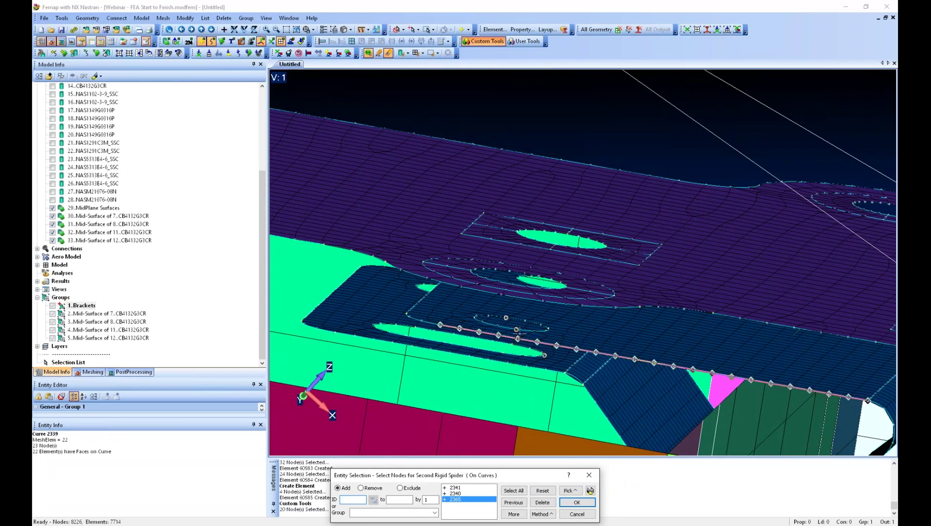
middle_drag(538, 343, 548, 386)
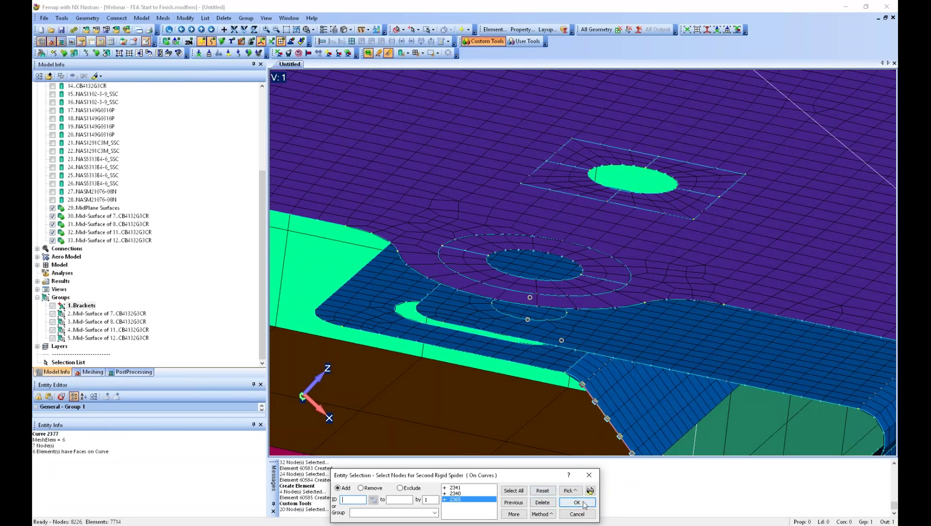
Finish the CBUSH connection with the selected second-spider curve nodes, using option 0 for a centered CBUSH, and exit the connection tool.
click(577, 502)
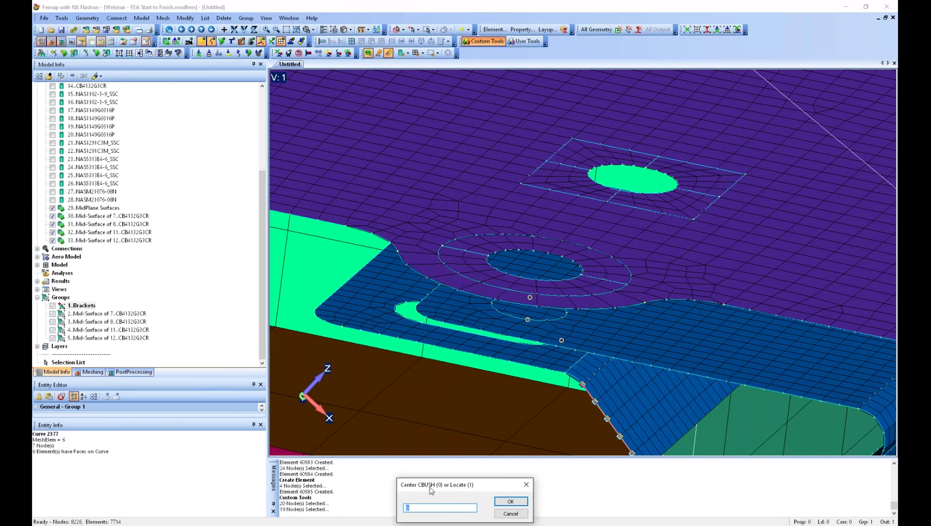
click(510, 501)
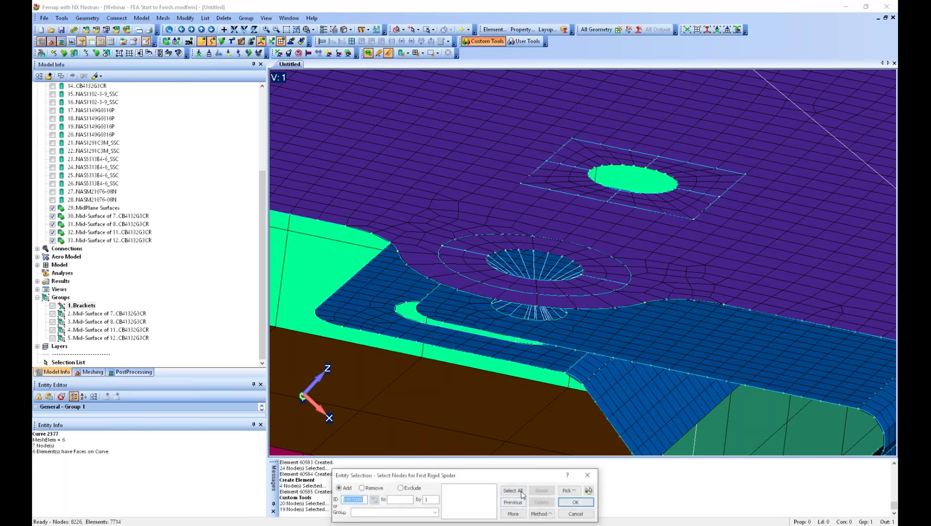
click(577, 514)
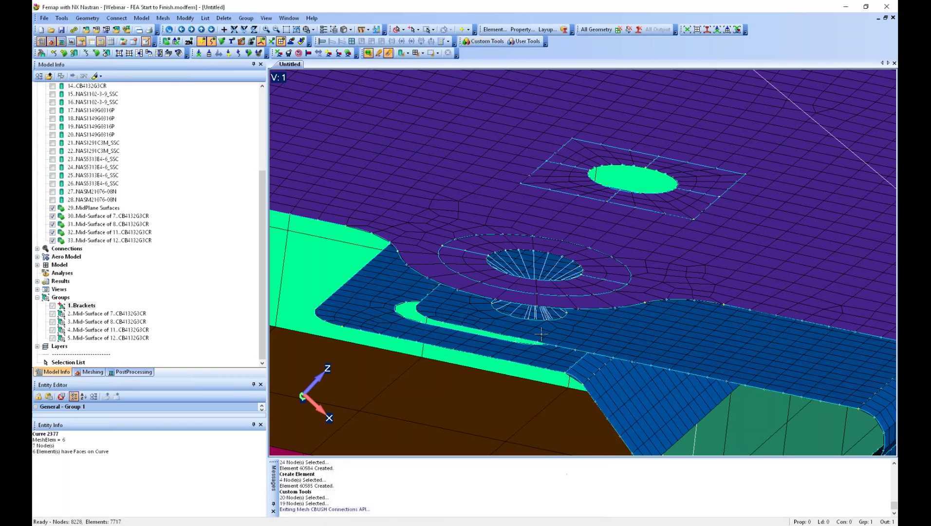
Examine the rigid spiders and CBUSH joining the upper plate hole to the bracket hole from the side.
scroll(541, 334, down, 5)
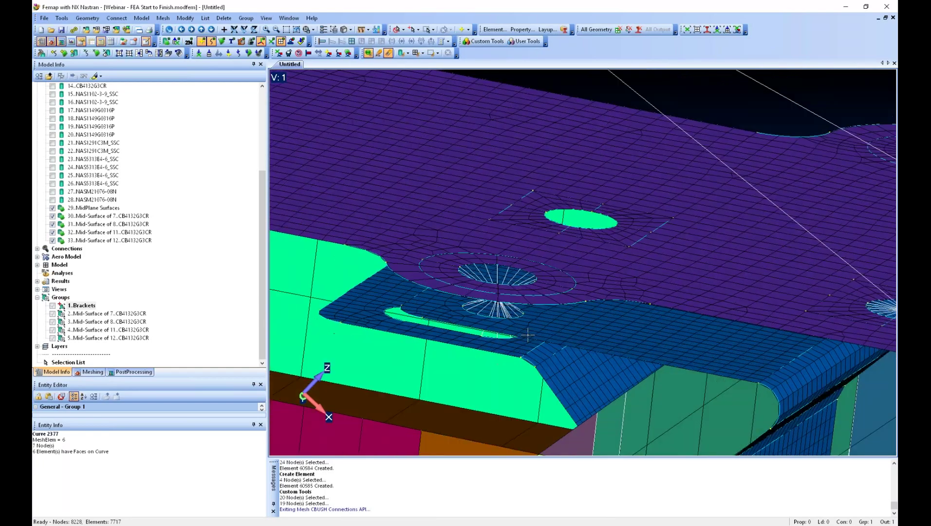
scroll(528, 335, up, 6)
middle_drag(493, 316, 447, 304)
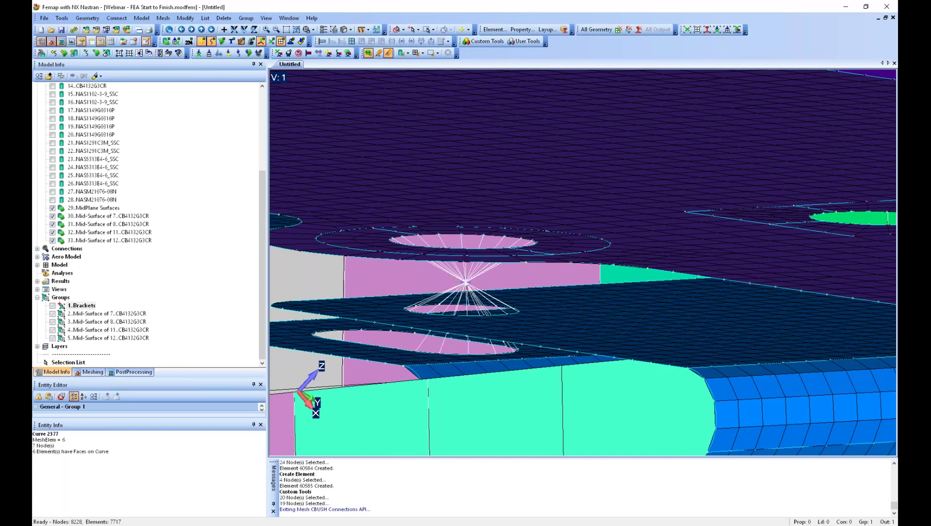
middle_drag(465, 282, 485, 293)
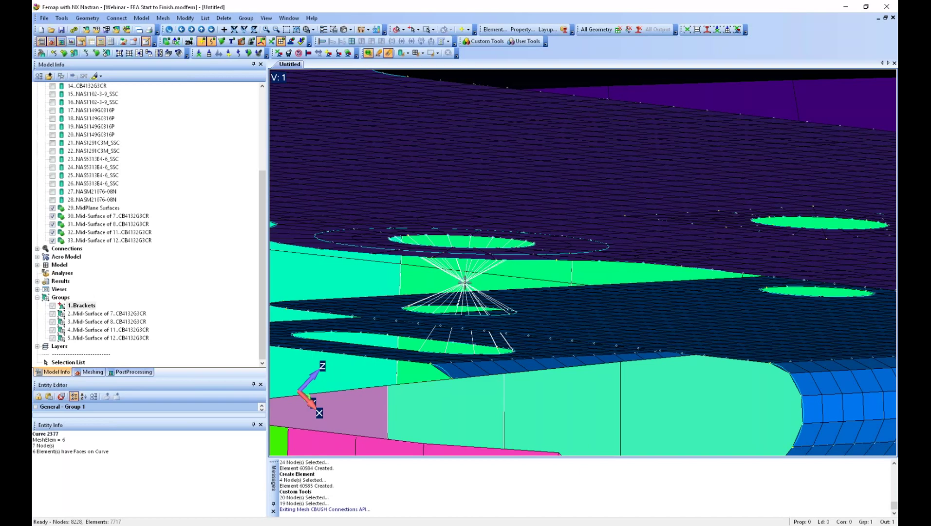
scroll(464, 283, down, 6)
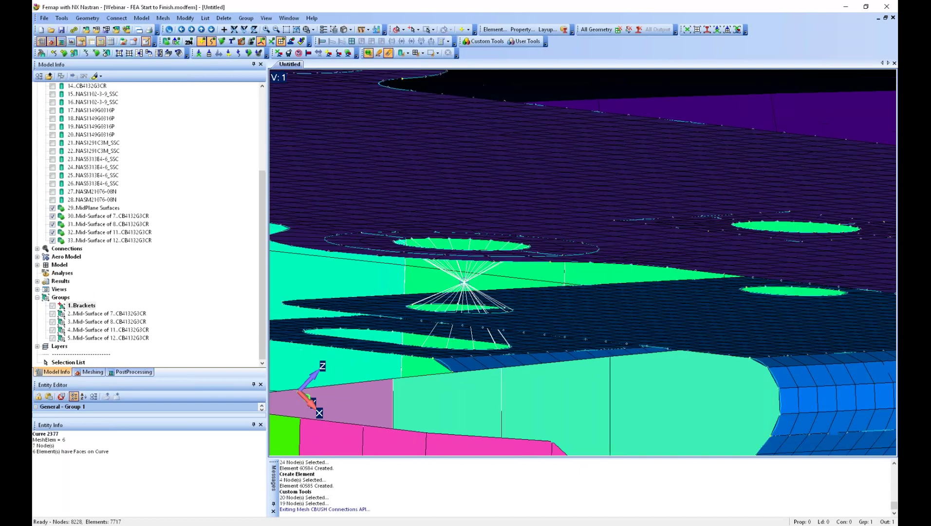
middle_drag(398, 238, 508, 266)
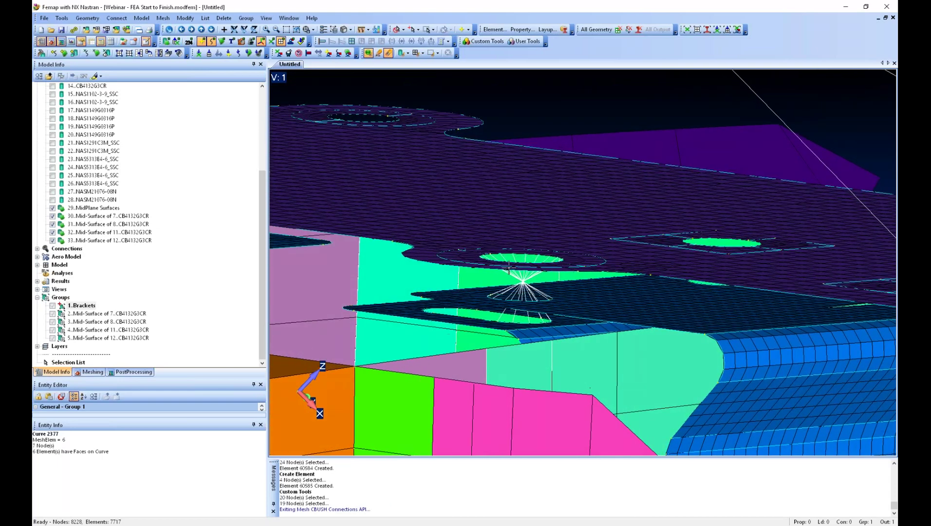
Start another CBUSH connection and select first rigid spider nodes on curves 2465, 2466, 2274 and 2464 around the neighboring plate hole.
middle_drag(509, 270, 478, 70)
click(484, 41)
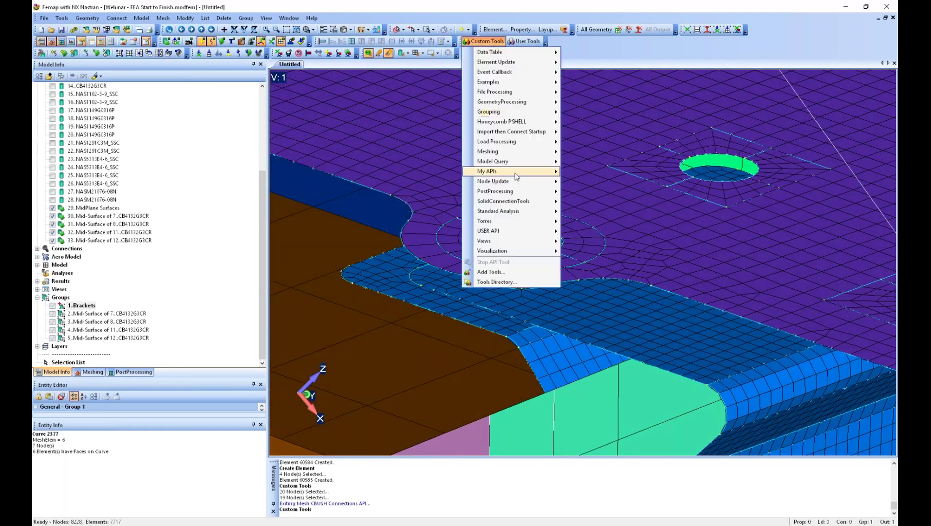
mouse_move(515, 175)
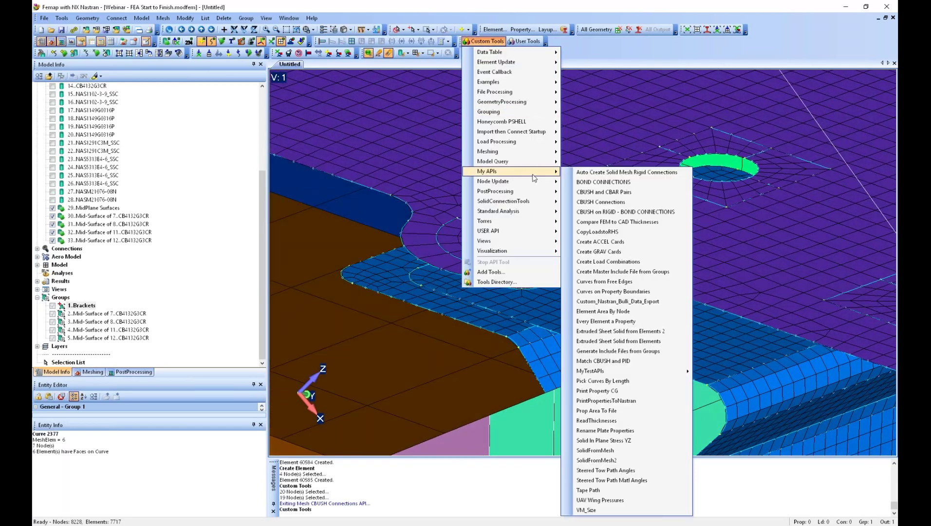
click(599, 203)
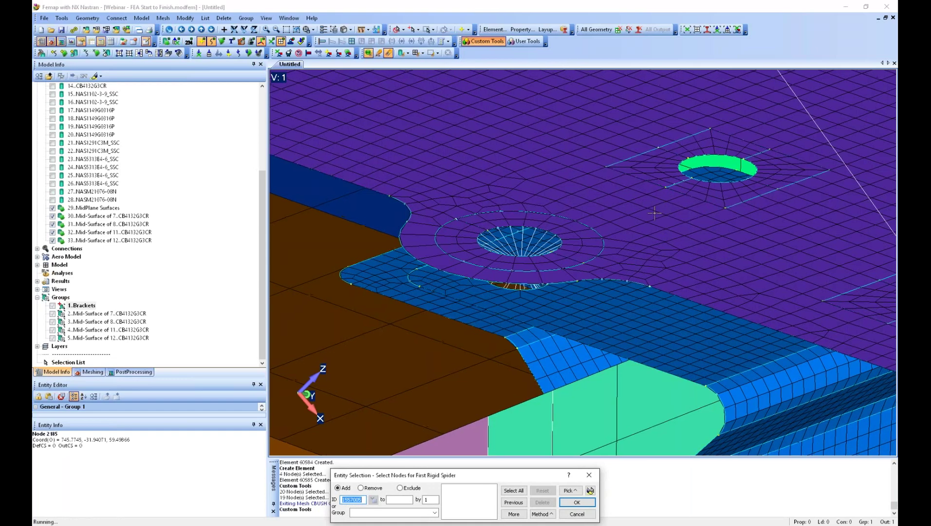
click(540, 514)
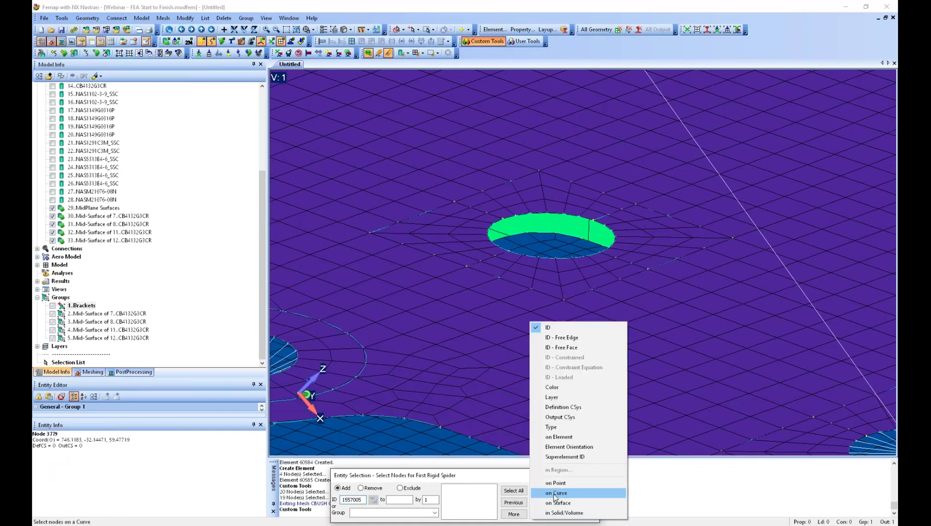
click(559, 492)
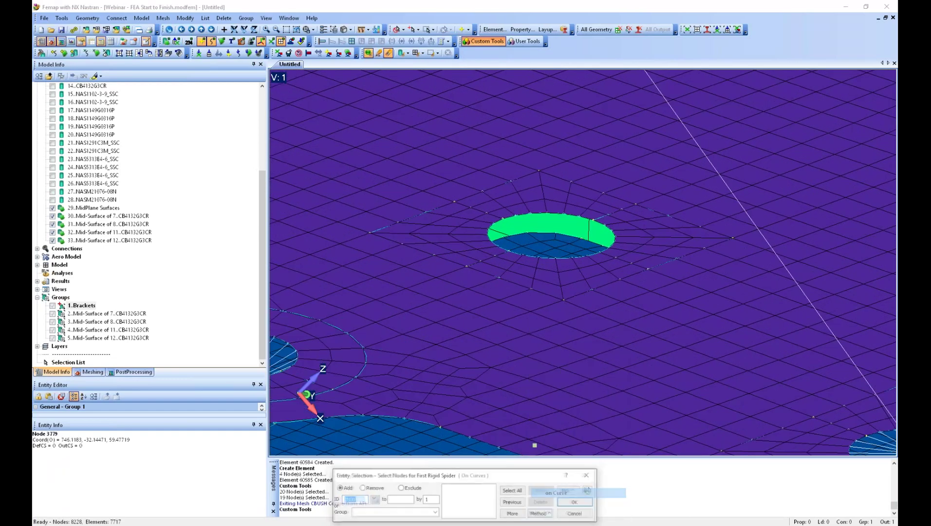
click(568, 256)
click(592, 250)
click(525, 215)
click(525, 215)
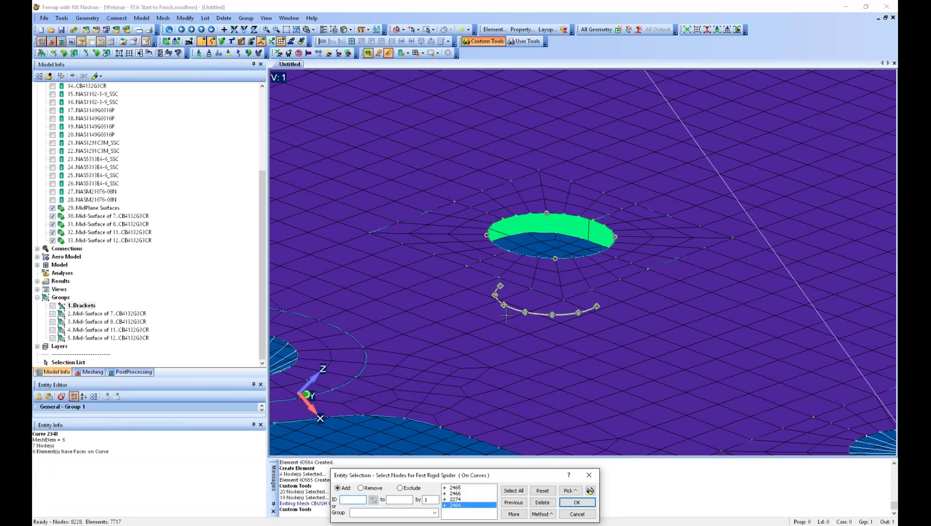
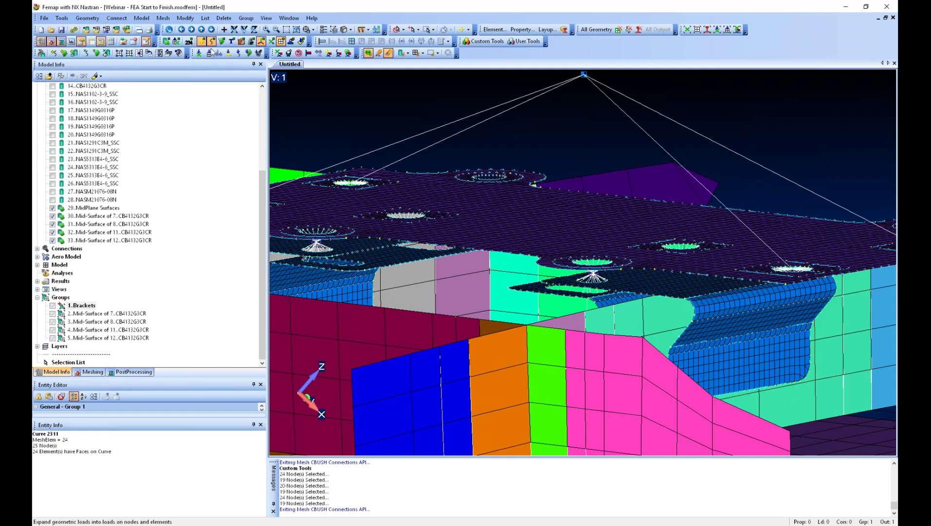
Start an element property update and select the spring elements by property, using properties 4 and 5.
click(184, 18)
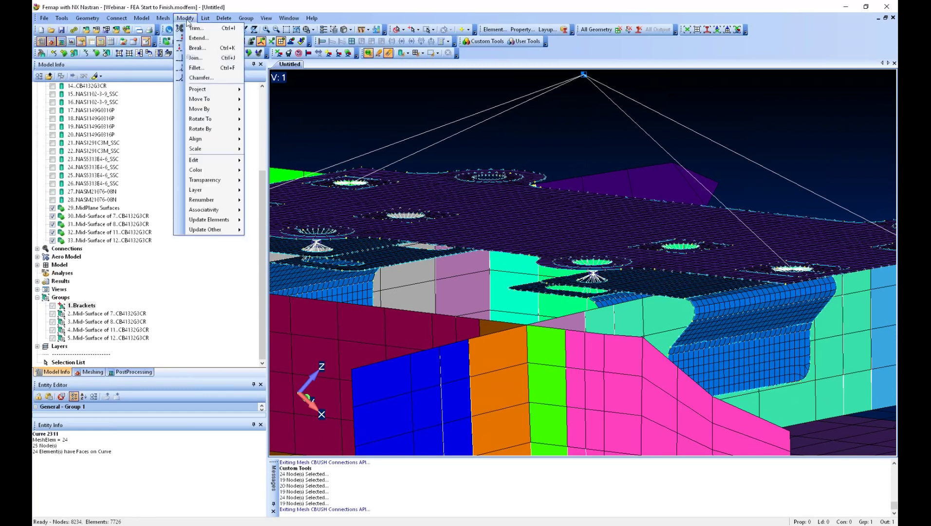
mouse_move(237, 215)
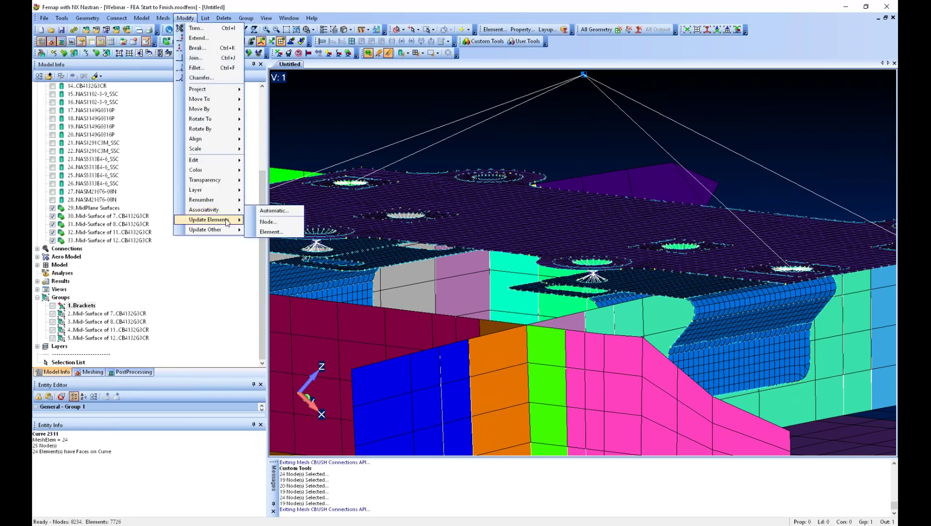
click(268, 230)
scroll(631, 292, up, 6)
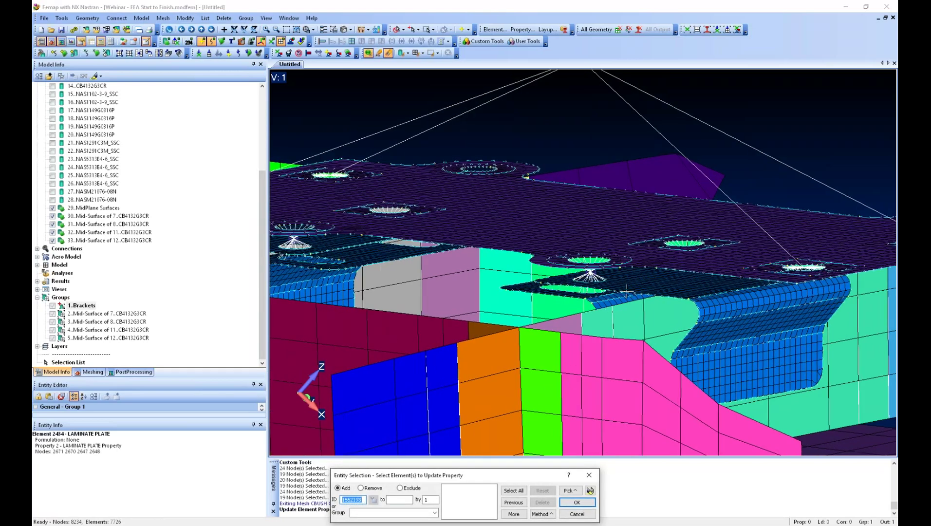
click(542, 514)
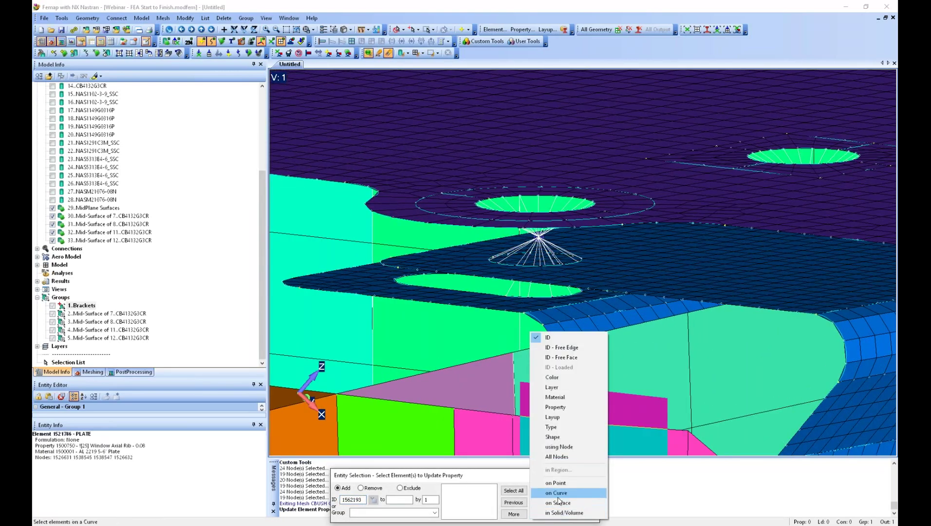
click(512, 477)
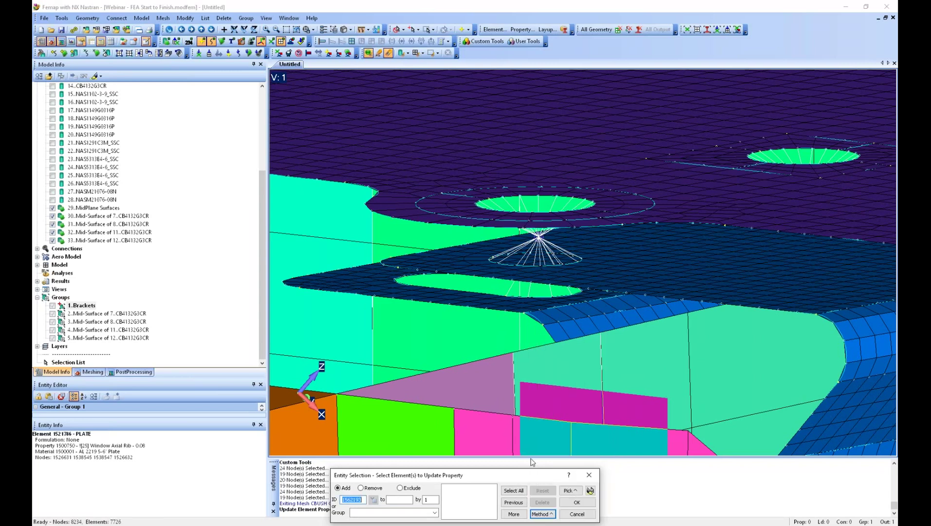
click(542, 515)
click(560, 409)
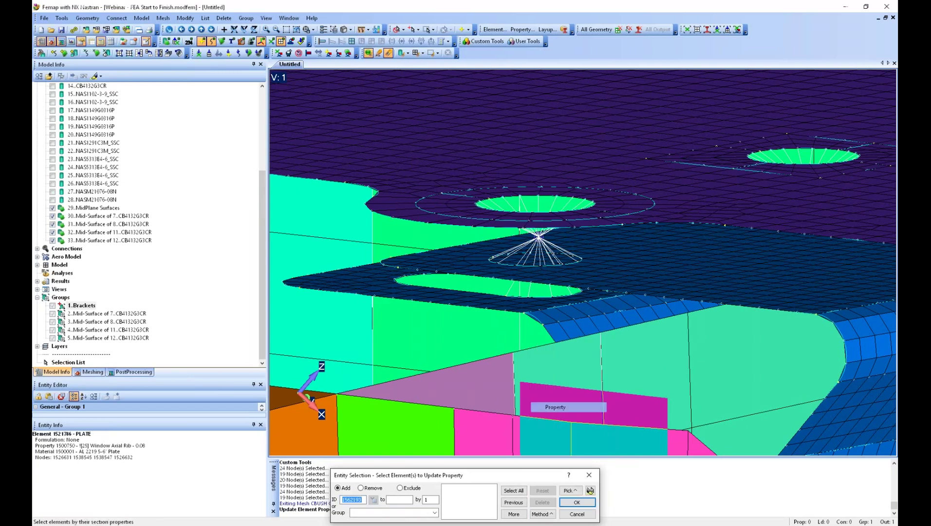
click(539, 237)
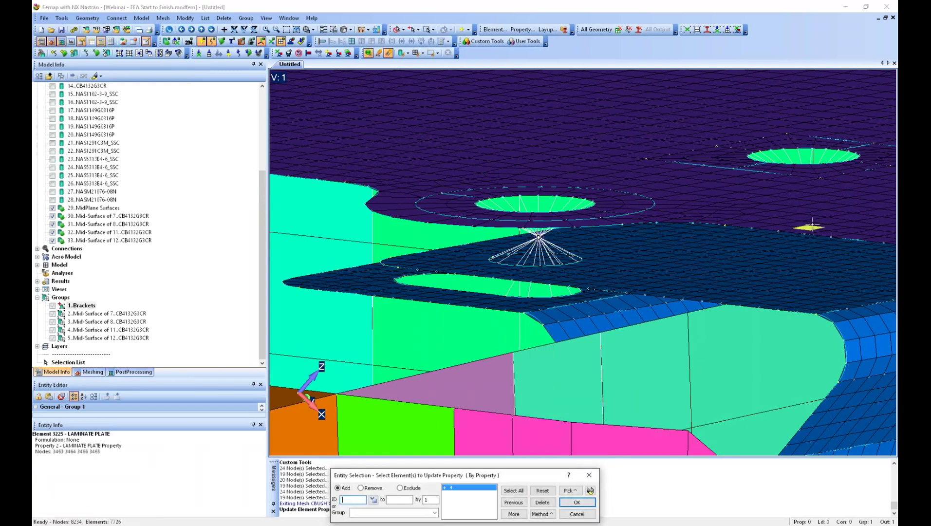
middle_drag(809, 225, 816, 215)
click(792, 258)
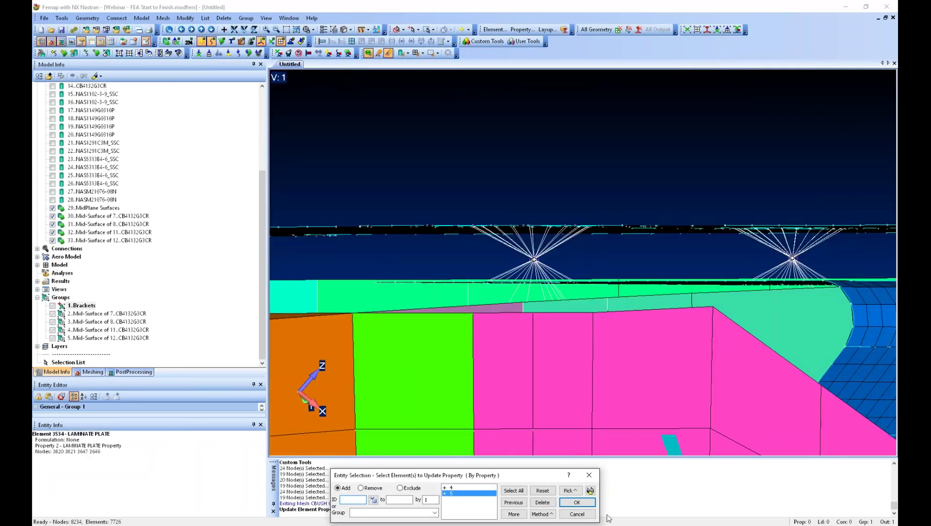
Highlight the selected spring elements for checking and assign them all to property 4, SPRING/DAMPER Property.
click(591, 490)
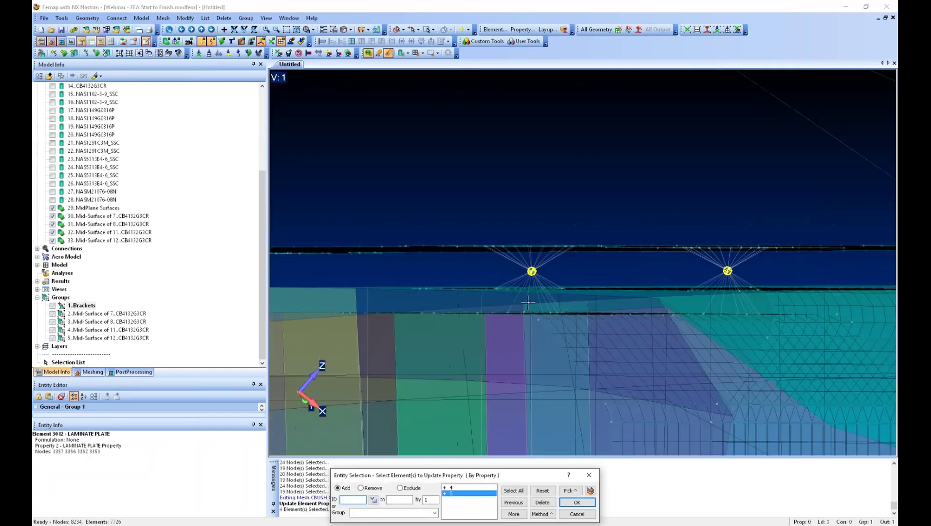
scroll(525, 306, down, 4)
ctrl+middle_drag(457, 270, 597, 262)
key(Return)
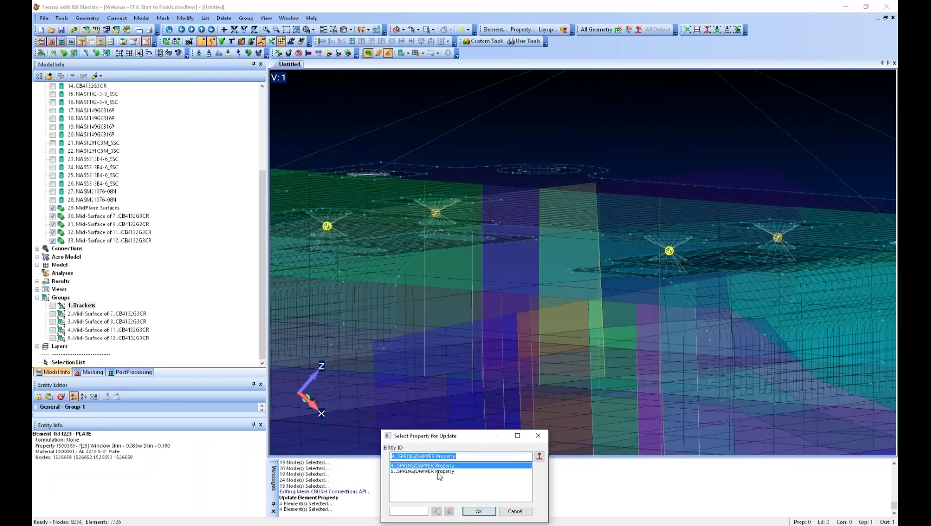
click(478, 511)
Edit the connections' CBUSH property: set stiffness to 1e7 for DOF 1 to 5 and 1 for DOF 6, and turn off Orientation CSys.
middle_drag(543, 256, 561, 142)
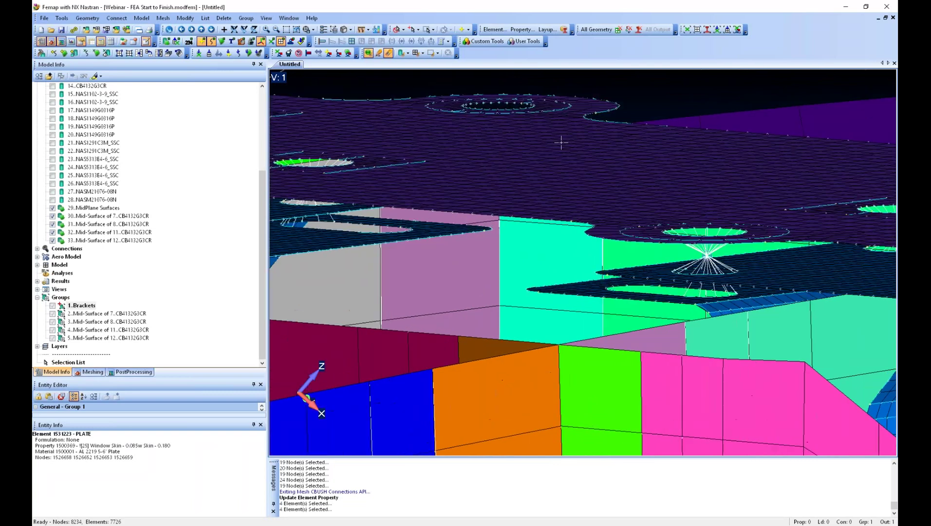
click(521, 29)
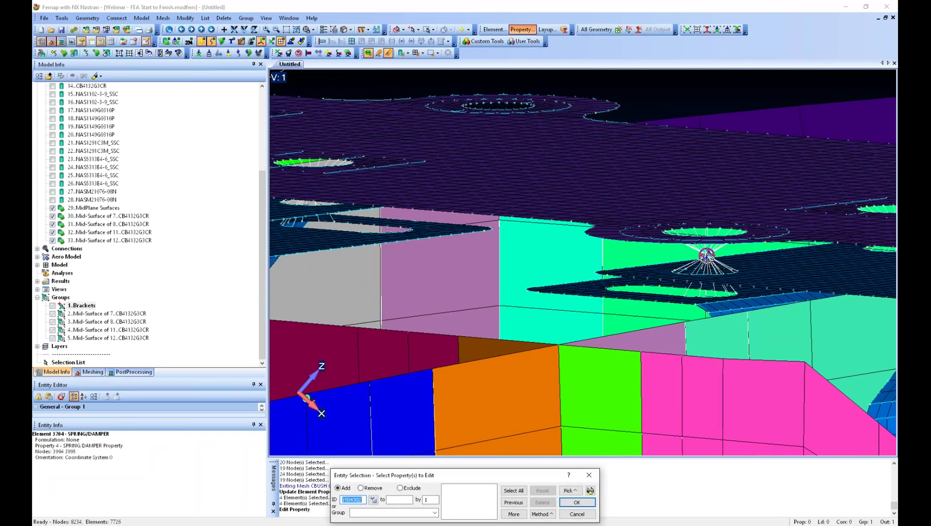
click(707, 256)
click(576, 502)
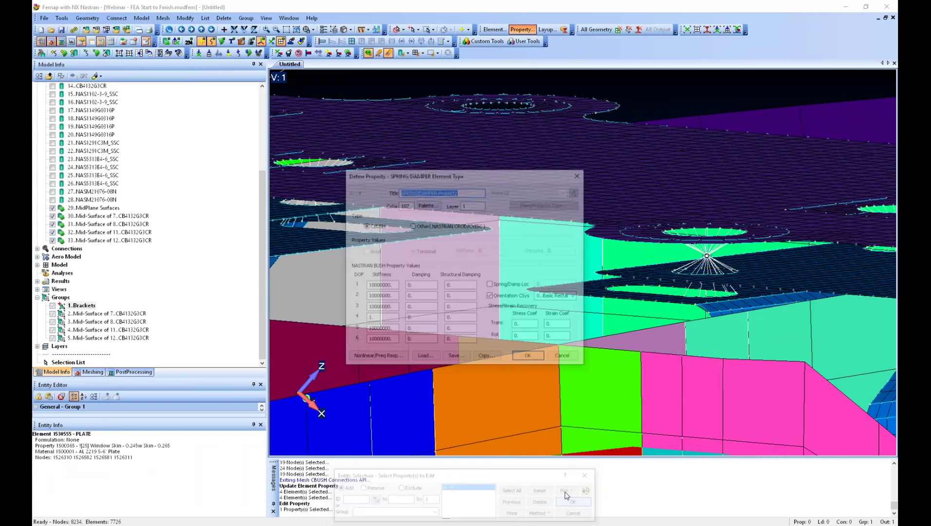
drag(398, 285, 347, 281)
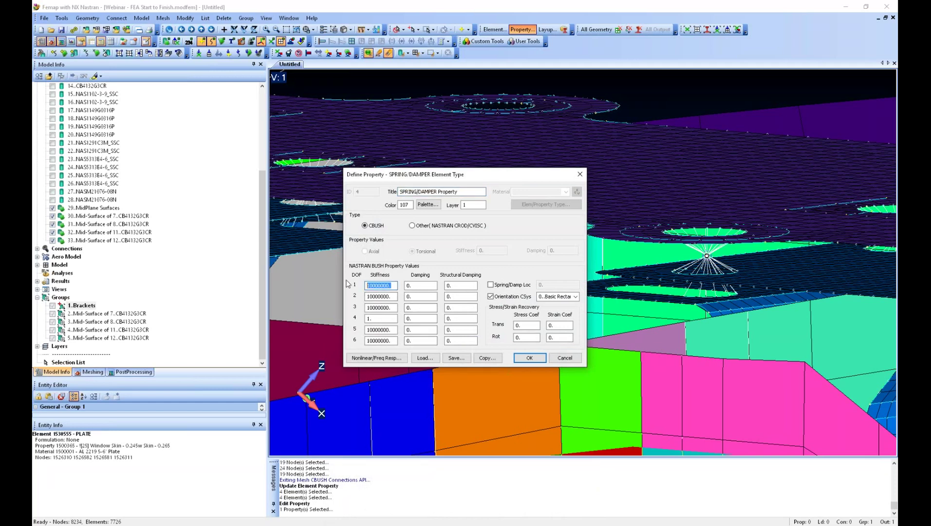
text(1e7)
key(Tab)
text(1e7)
key(Tab)
text(1)
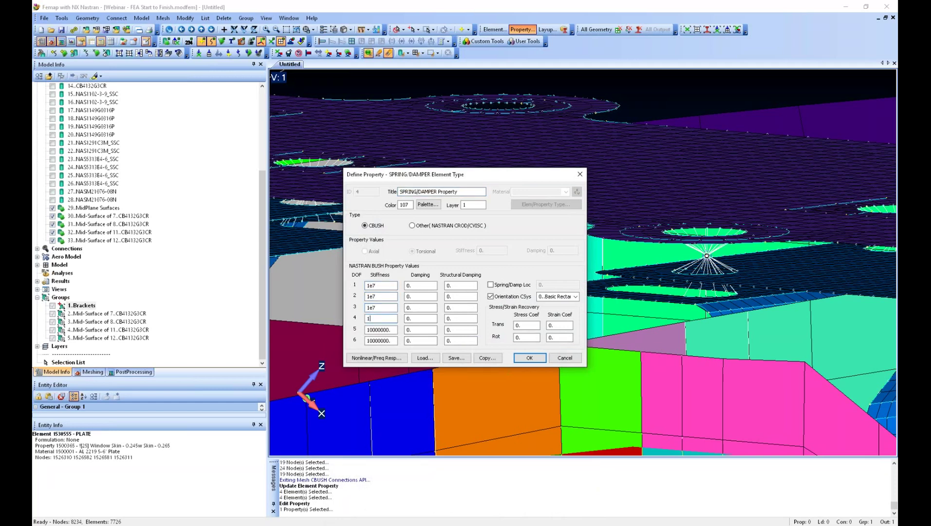
text(e71e7)
key(Tab)
text(1e7)
key(Tab)
text(1)
click(491, 296)
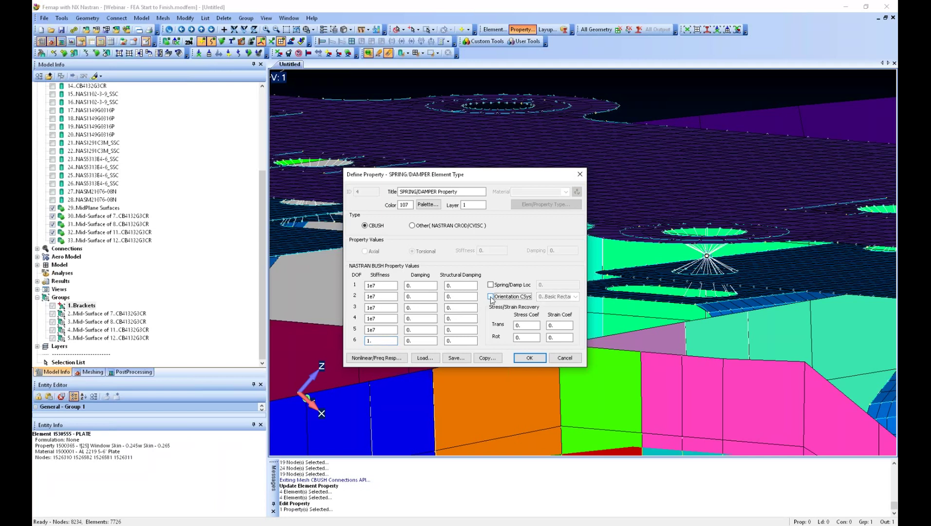
click(526, 359)
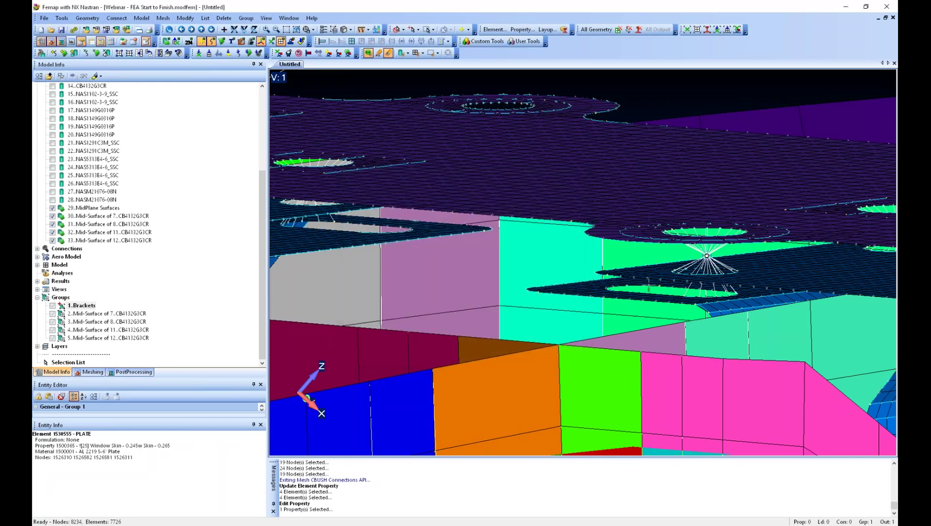
Start a rectangular coordinate system with the XY Locate method and make picked locations snap to nodes.
scroll(674, 287, down, 3)
middle_drag(674, 288, 548, 301)
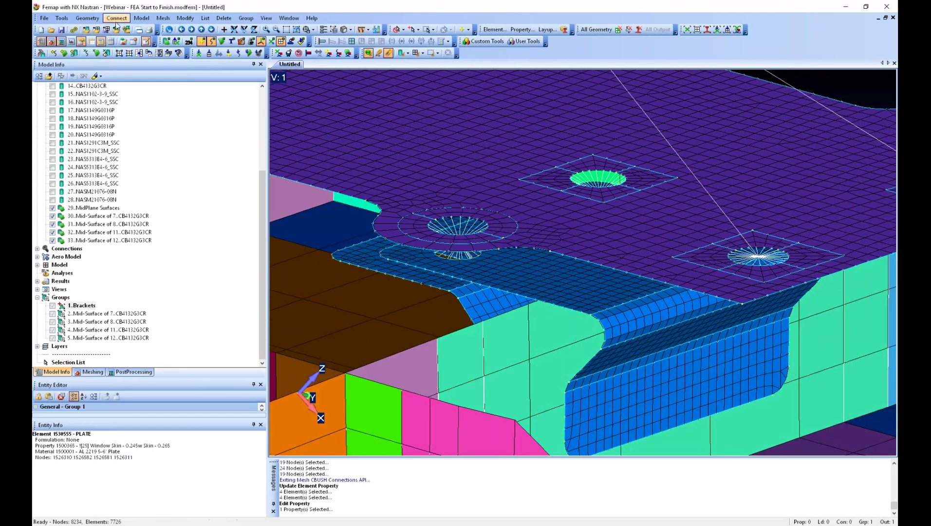
click(143, 20)
click(159, 28)
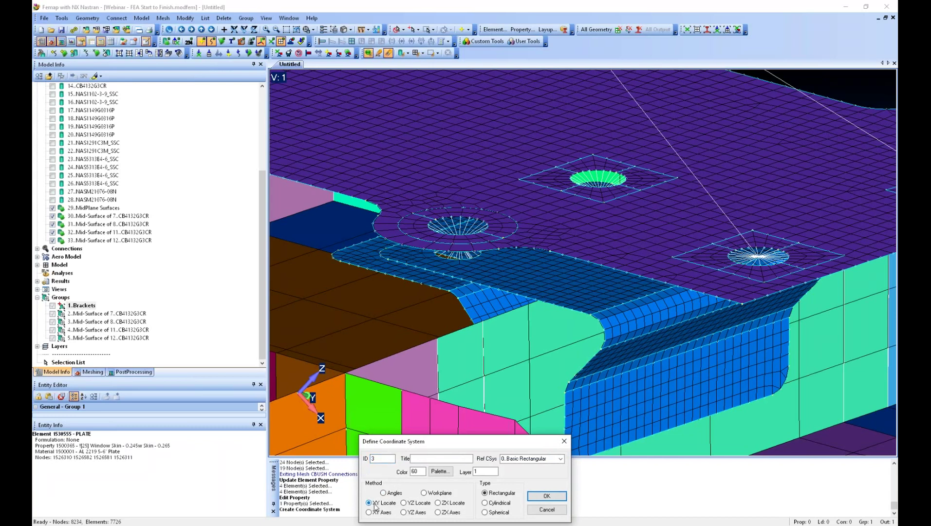
click(428, 458)
click(550, 496)
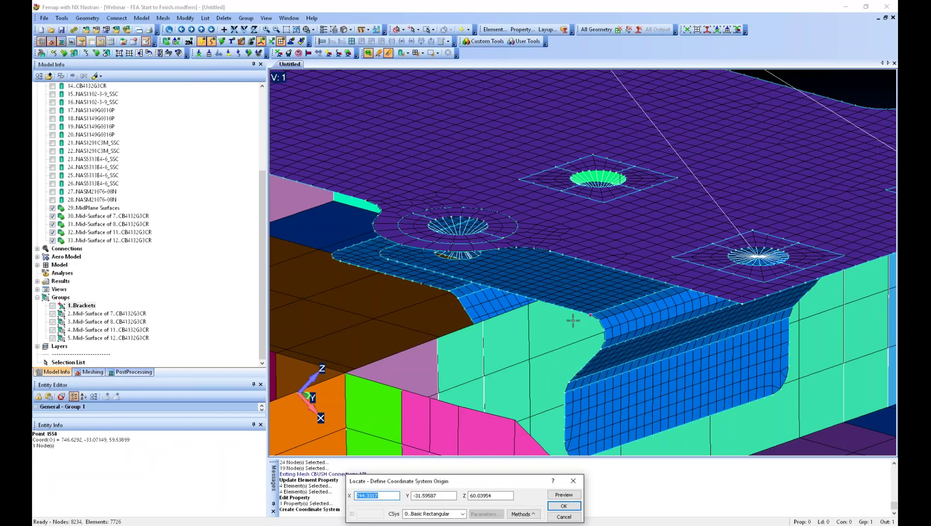
scroll(573, 320, up, 5)
middle_drag(590, 310, 616, 308)
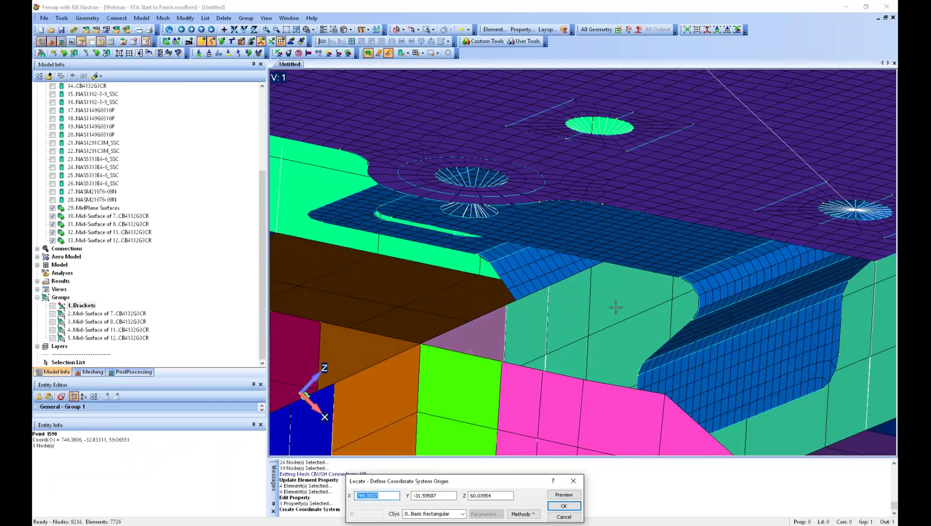
scroll(615, 308, up, 3)
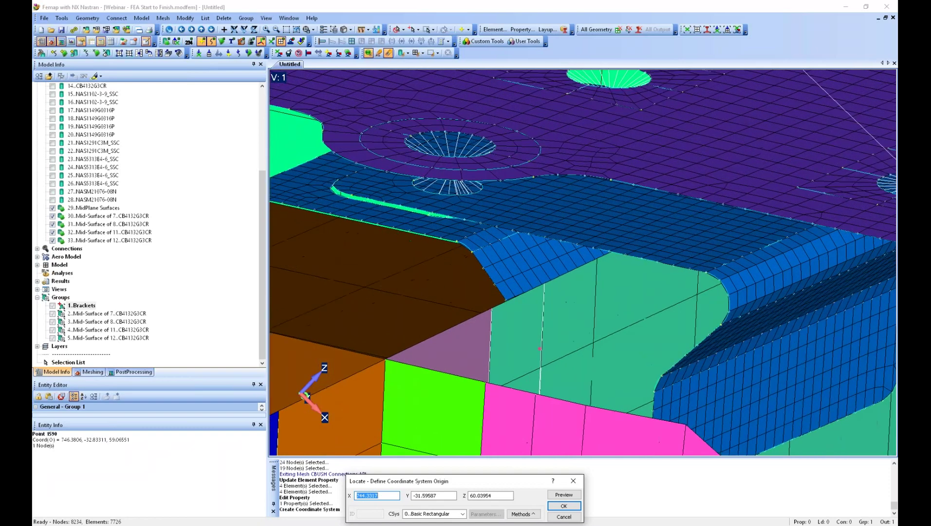
right_click(550, 316)
click(574, 370)
middle_drag(559, 293, 585, 292)
click(546, 284)
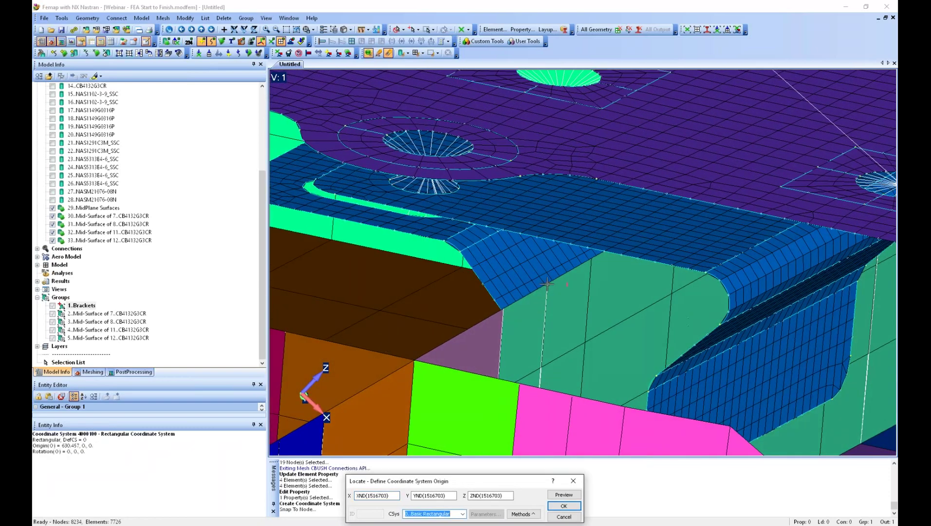
key(Return)
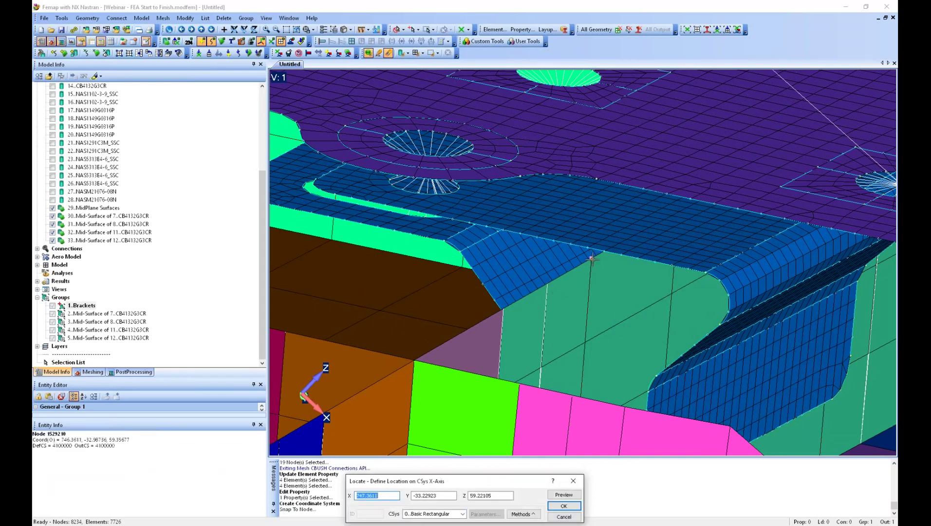
click(592, 260)
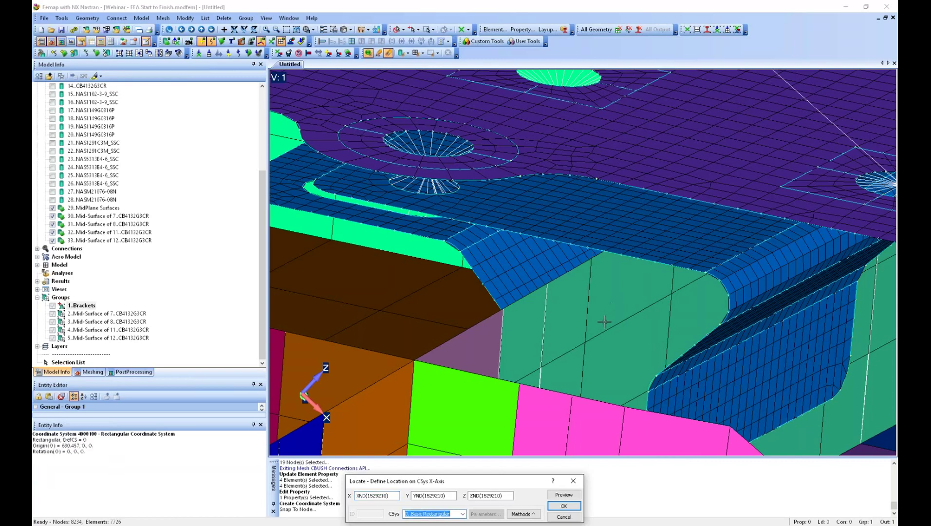
click(558, 519)
Define a rectangular coordinate system by XY Locate, with its origin at node 1534745 on the corner between the orange and green plates.
right_click(511, 173)
click(541, 204)
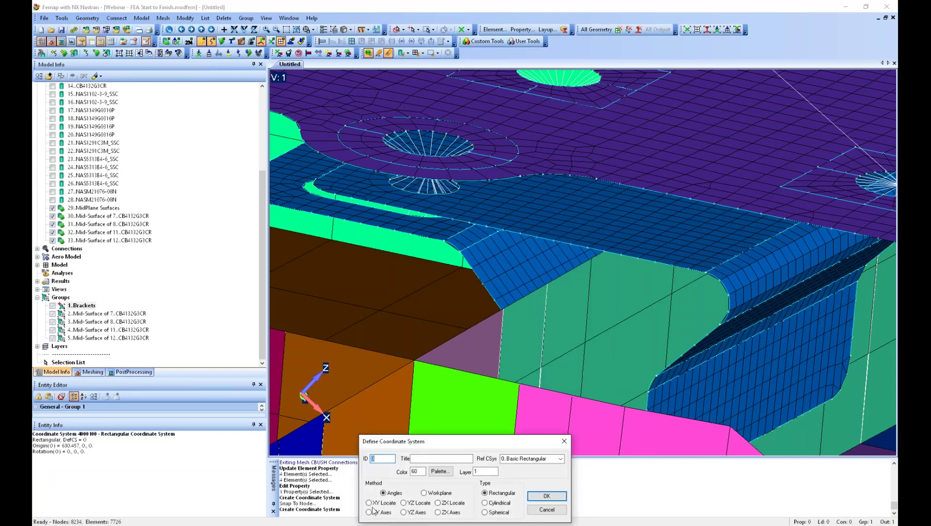
click(543, 496)
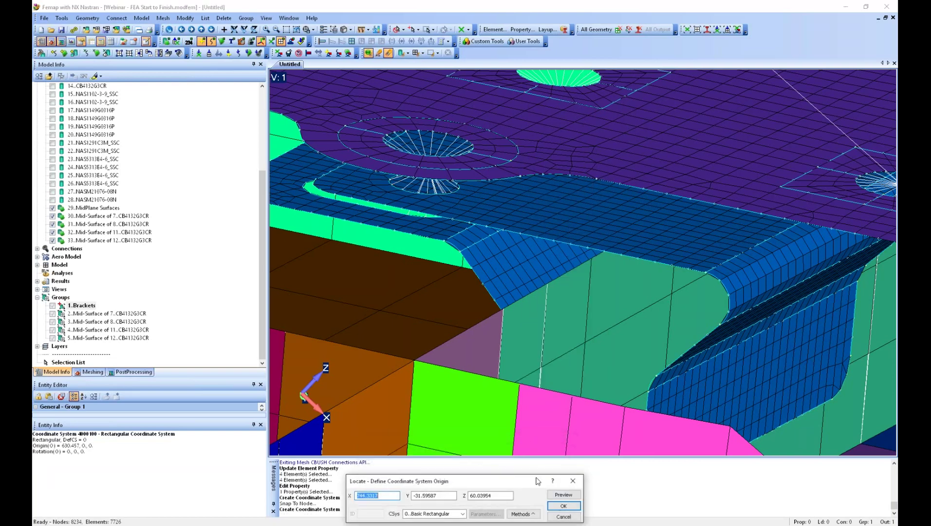
scroll(427, 368, down, 2)
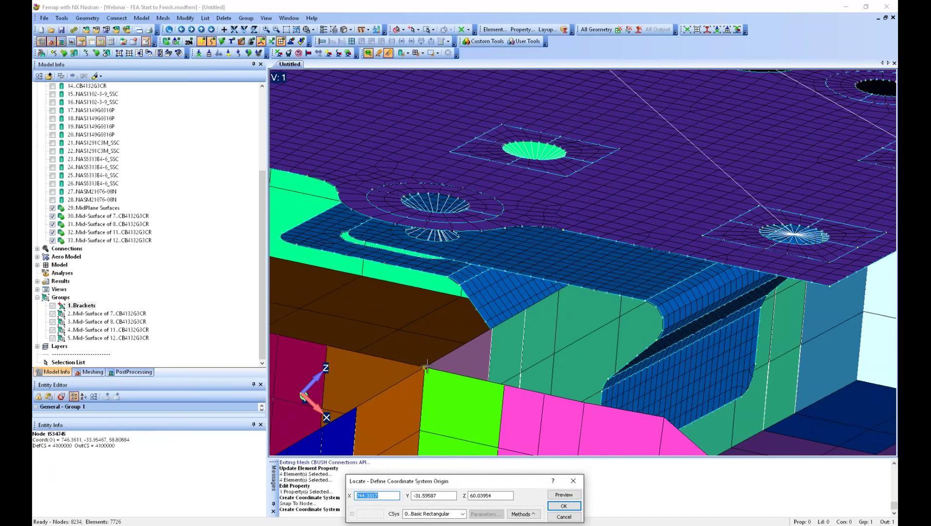
click(426, 367)
click(564, 506)
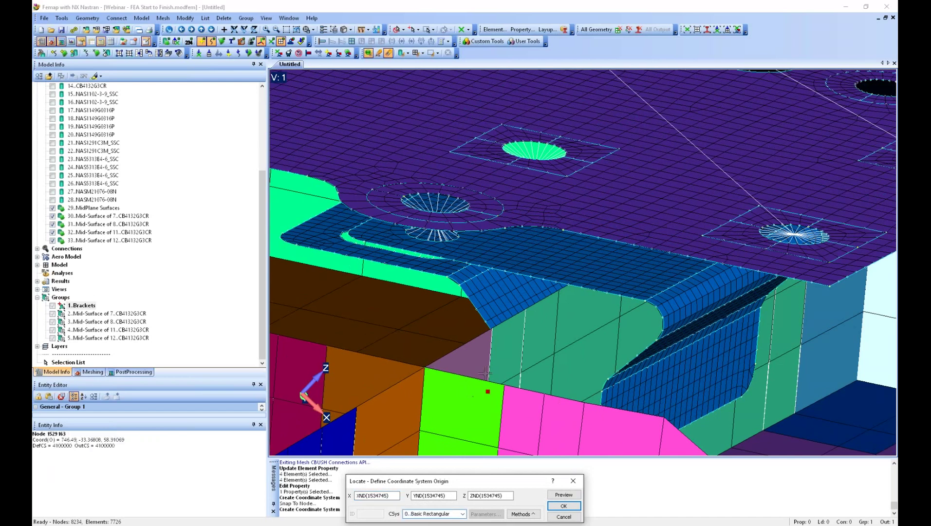
Orient the coordinate system with an X-axis node near the bracket's lower corner and node 1534744 in the XY plane, and finish it.
click(493, 329)
click(564, 506)
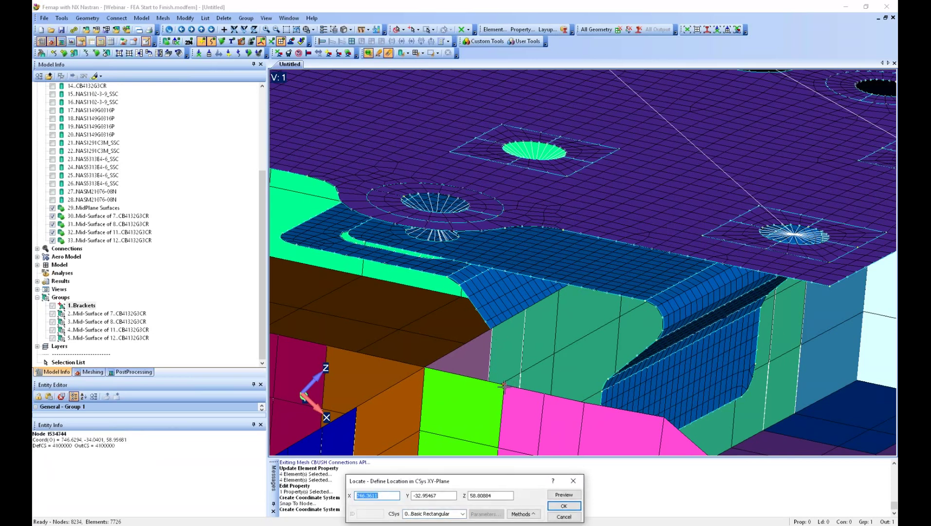
click(505, 386)
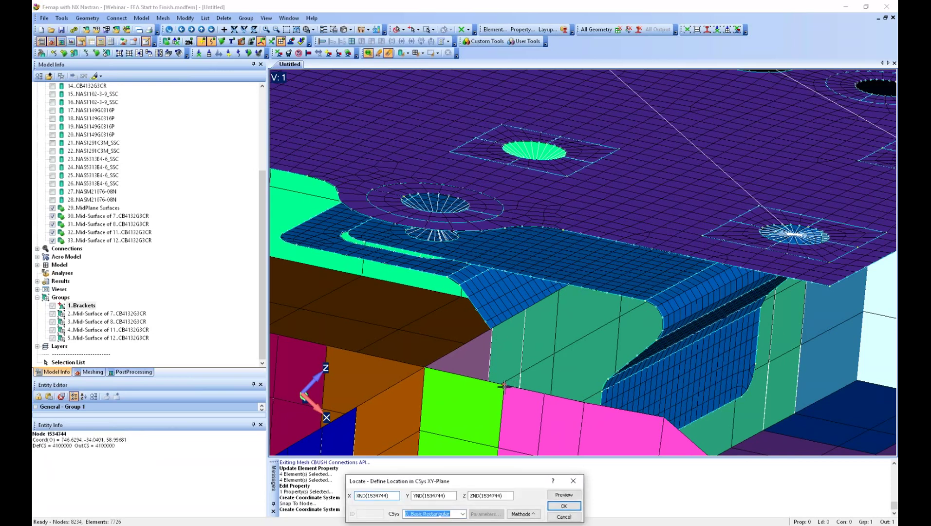
click(564, 506)
click(546, 494)
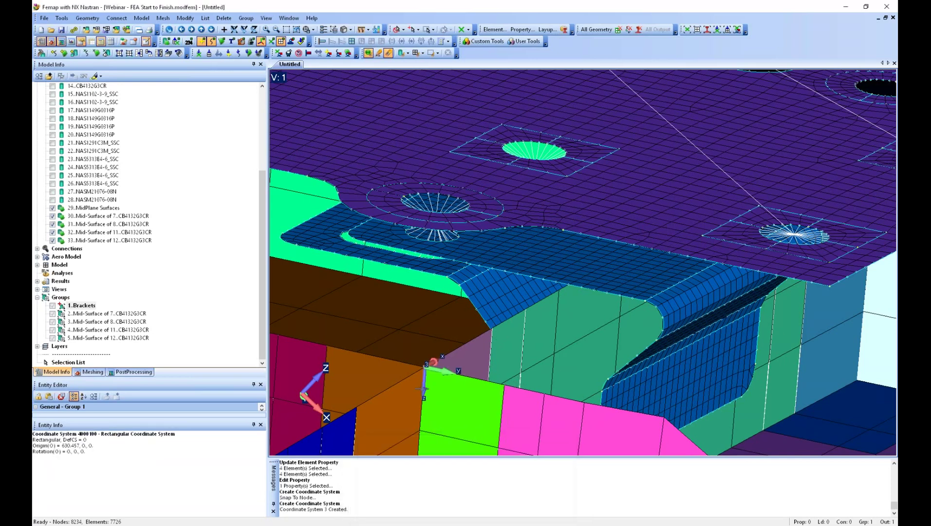
middle_drag(461, 387, 455, 395)
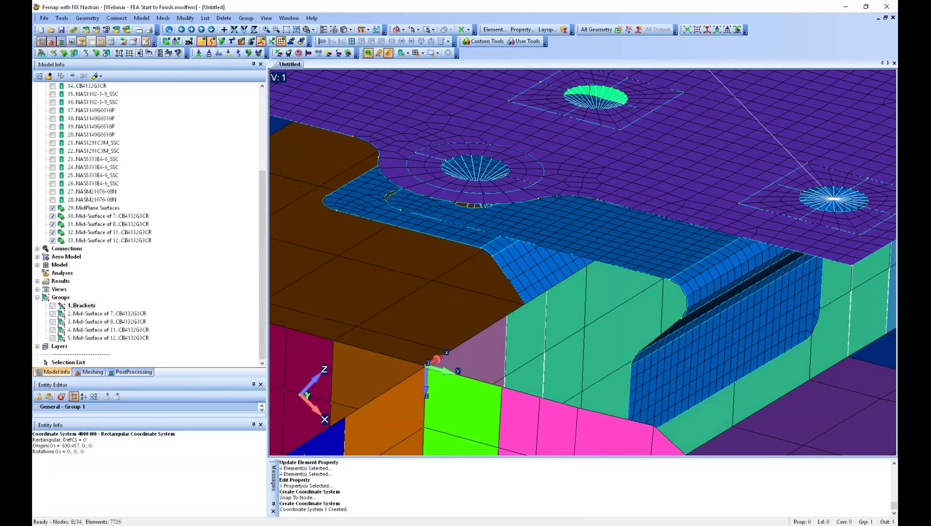
Start editing elements and select the spring elements by property, picking the CBUSH at the bracket's fastener hole.
scroll(553, 236, down, 6)
ctrl+middle_drag(521, 235, 502, 287)
scroll(652, 297, down, 2)
click(504, 30)
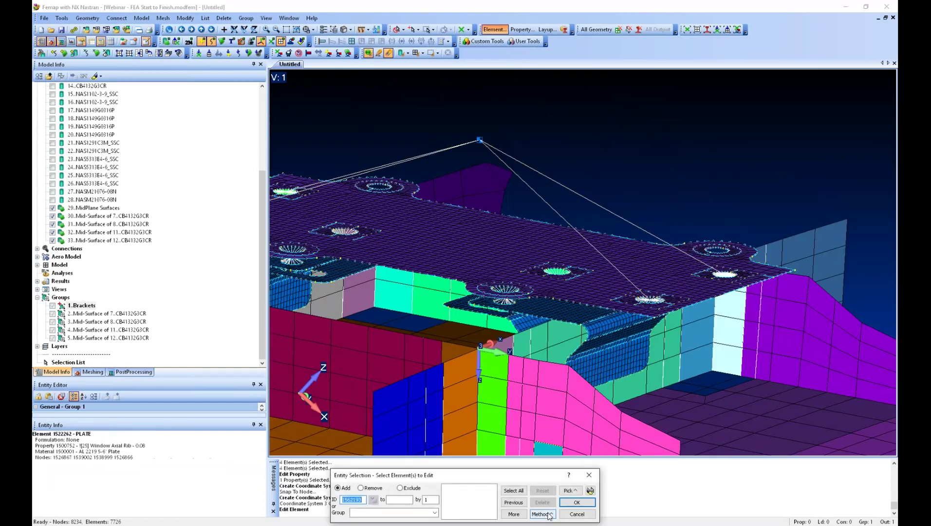
click(577, 502)
click(562, 408)
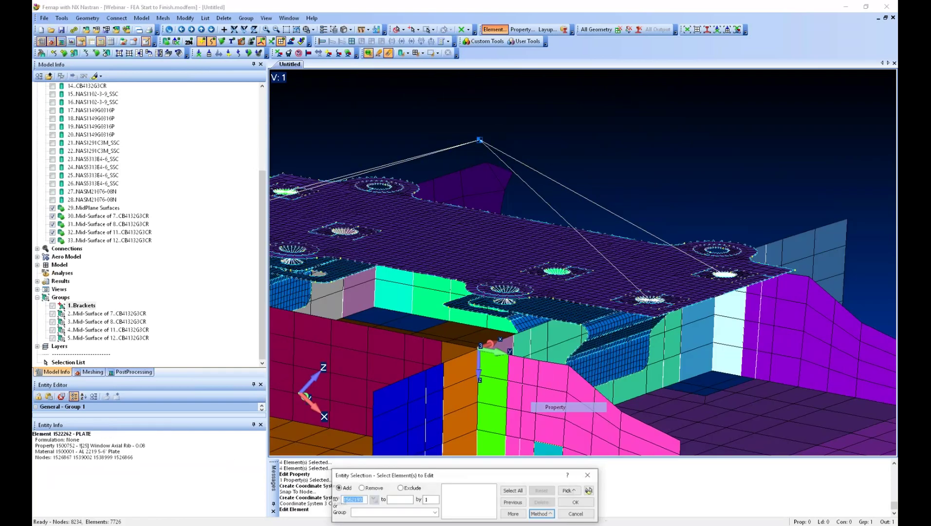
scroll(506, 315, up, 5)
scroll(506, 315, up, 5)
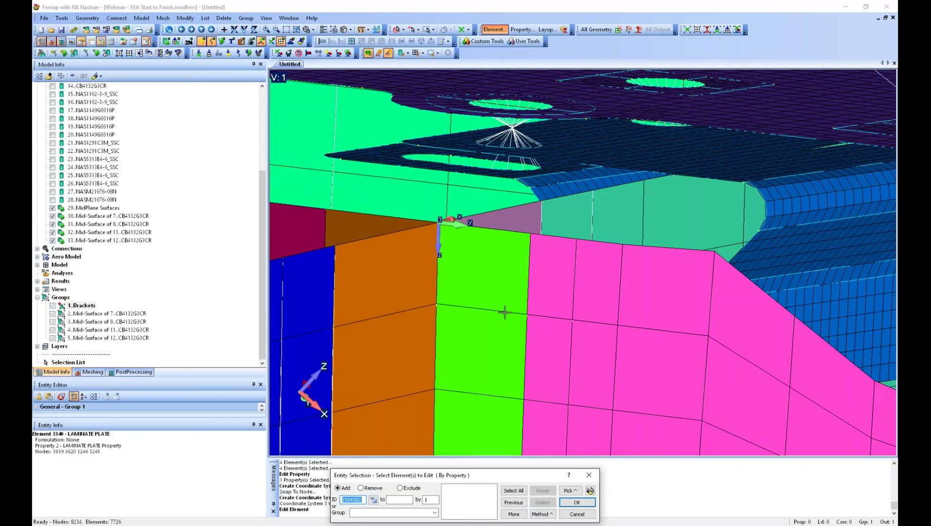
click(510, 136)
click(577, 502)
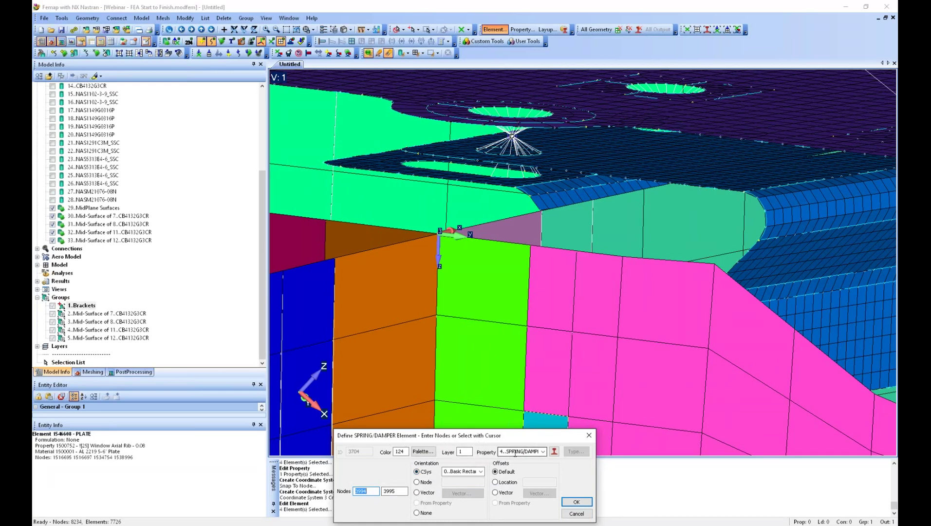
Set the orientation CSys of each of the four selected spring elements to 3..Rectangular Coordinate System.
click(401, 491)
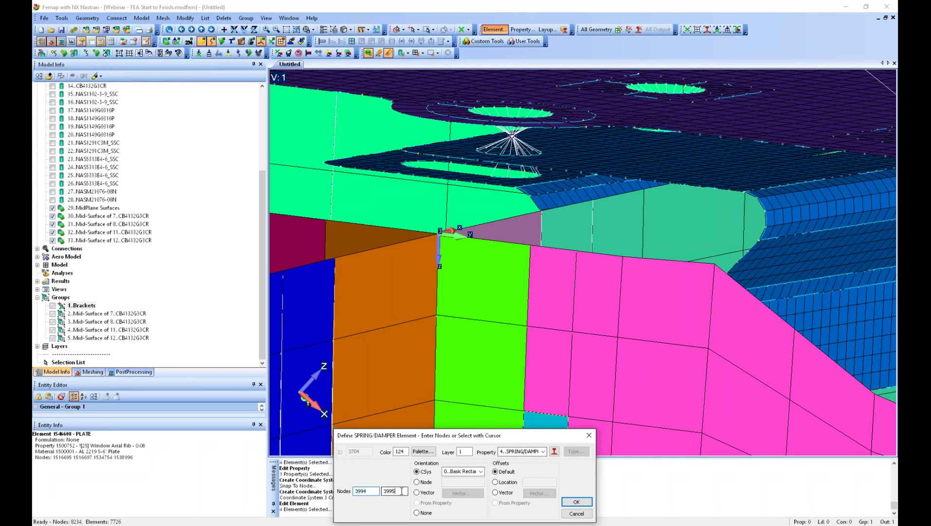
click(481, 471)
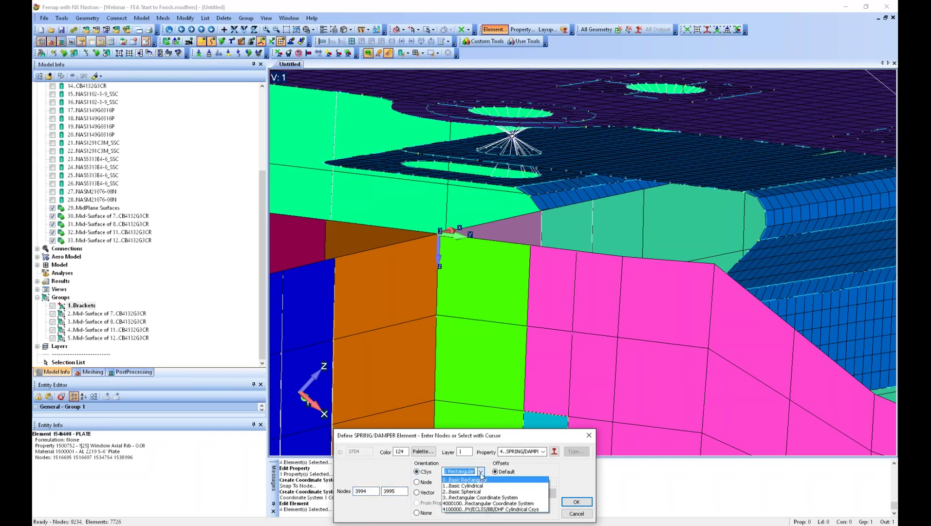
click(481, 497)
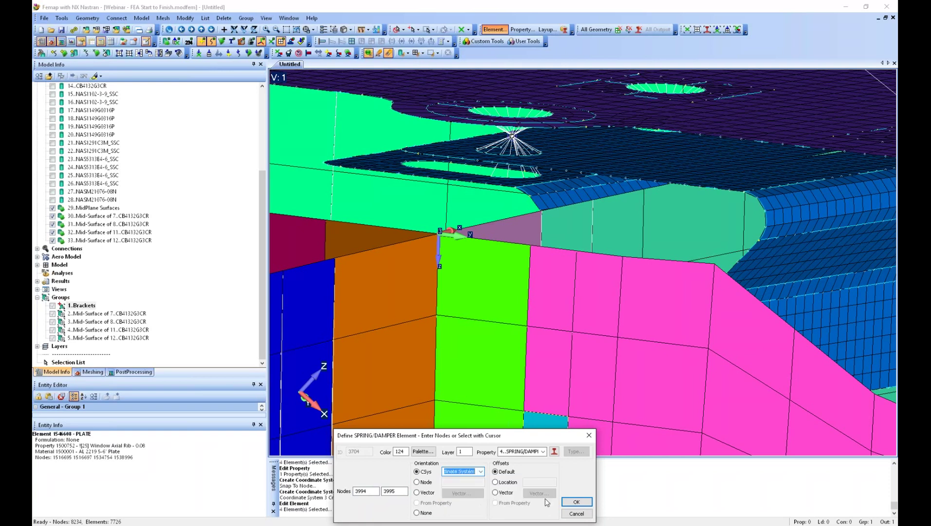
click(568, 503)
click(482, 498)
click(570, 503)
click(480, 471)
click(481, 497)
click(575, 502)
click(480, 471)
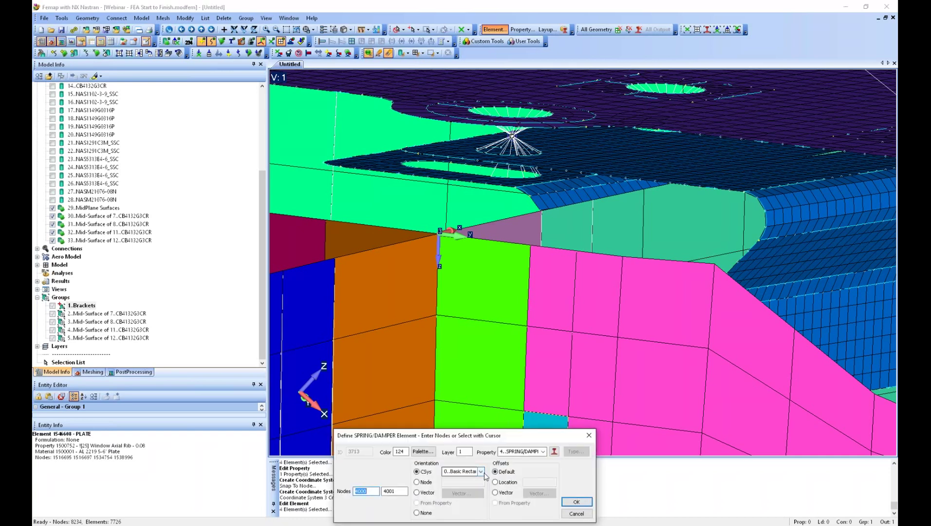
click(481, 497)
click(570, 502)
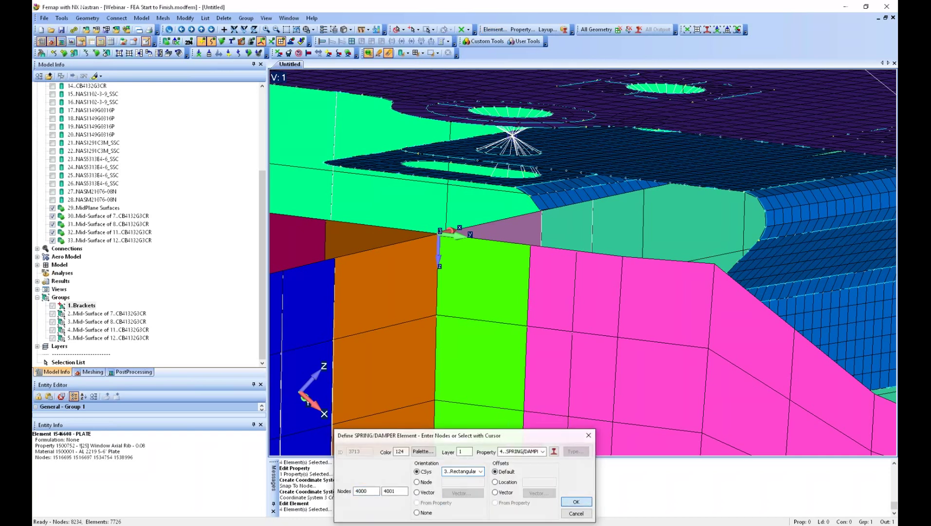
Examine the connected plate, brackets and surrounding structure from several angles, including from above.
scroll(474, 331, down, 3)
scroll(451, 285, down, 5)
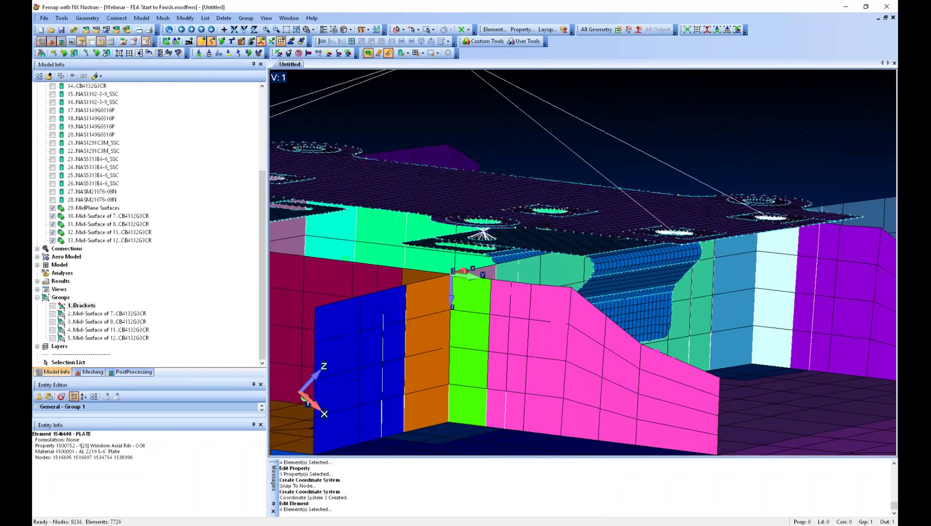
middle_drag(600, 292, 542, 430)
scroll(580, 361, up, 3)
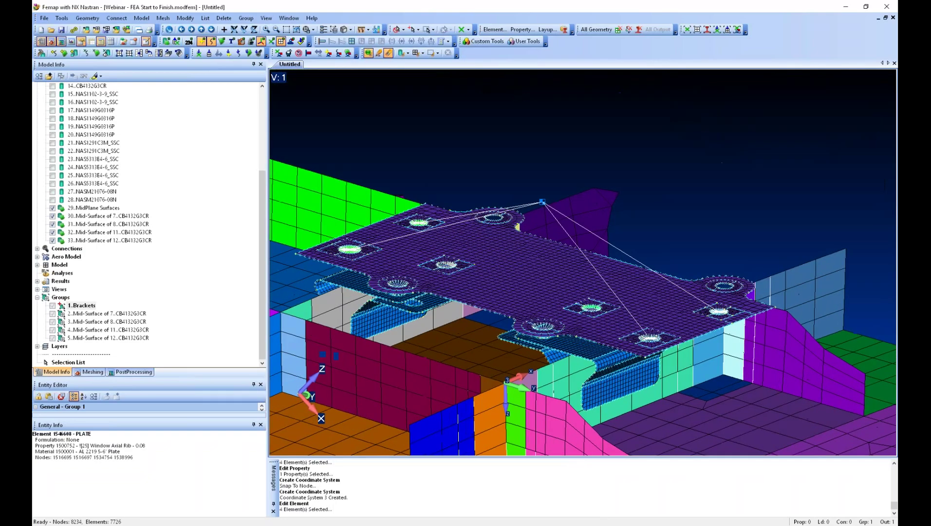
ctrl+middle_drag(525, 333, 587, 356)
scroll(605, 330, down, 3)
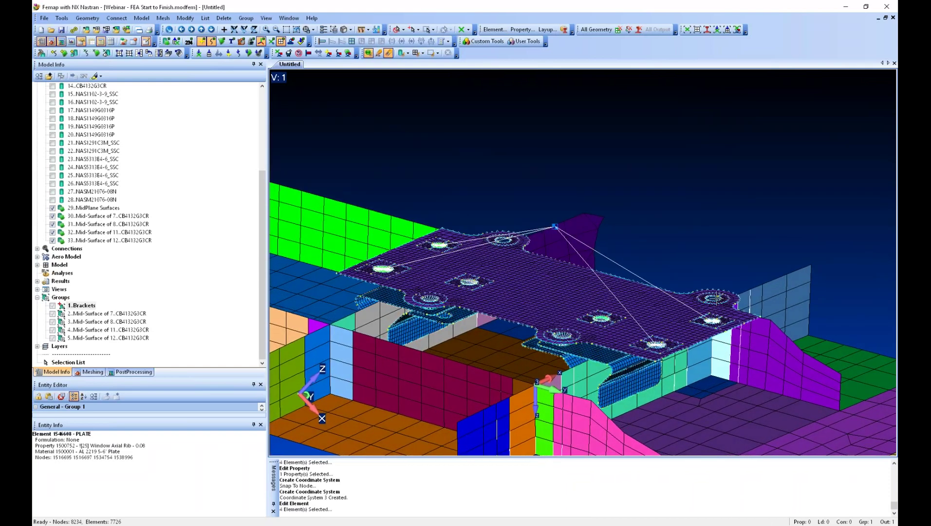
middle_drag(509, 241, 504, 229)
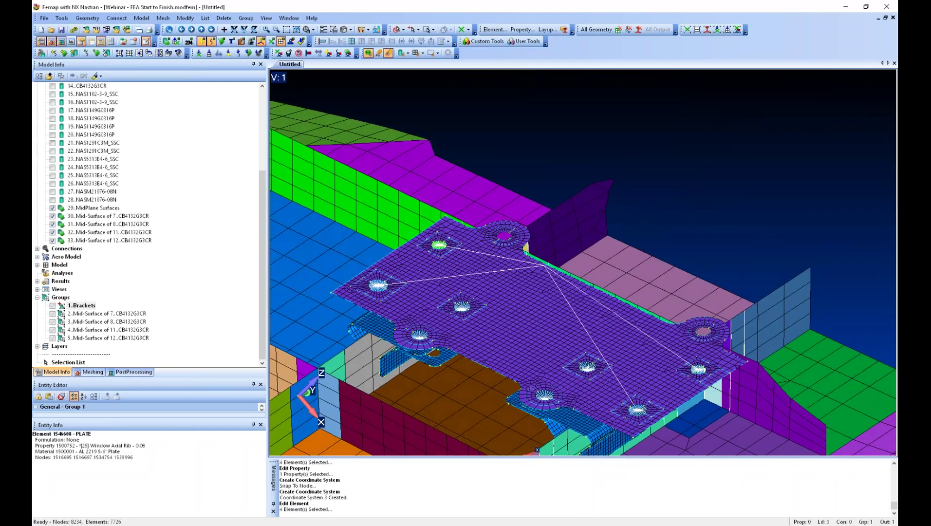
middle_drag(544, 381, 561, 336)
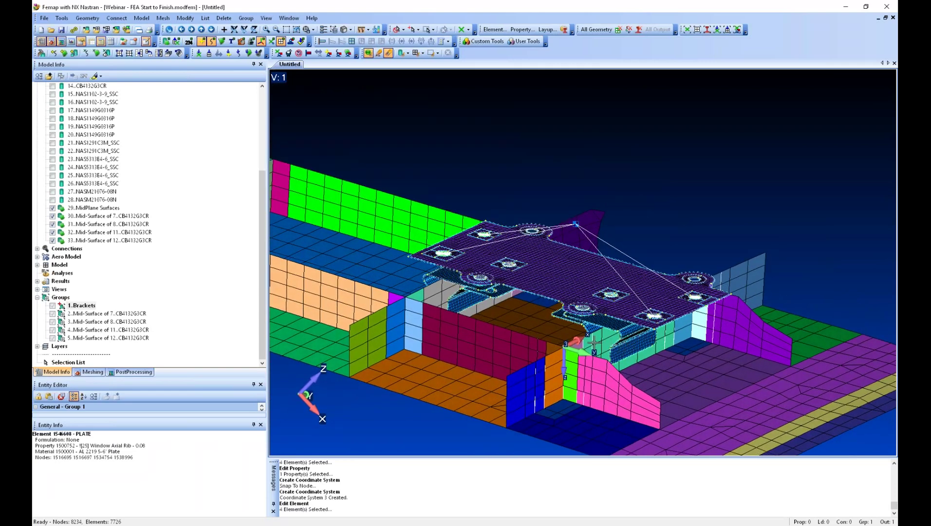
middle_drag(594, 342, 515, 338)
ctrl+middle_drag(573, 393, 563, 354)
scroll(567, 358, down, 3)
middle_drag(618, 276, 562, 351)
scroll(533, 243, down, 5)
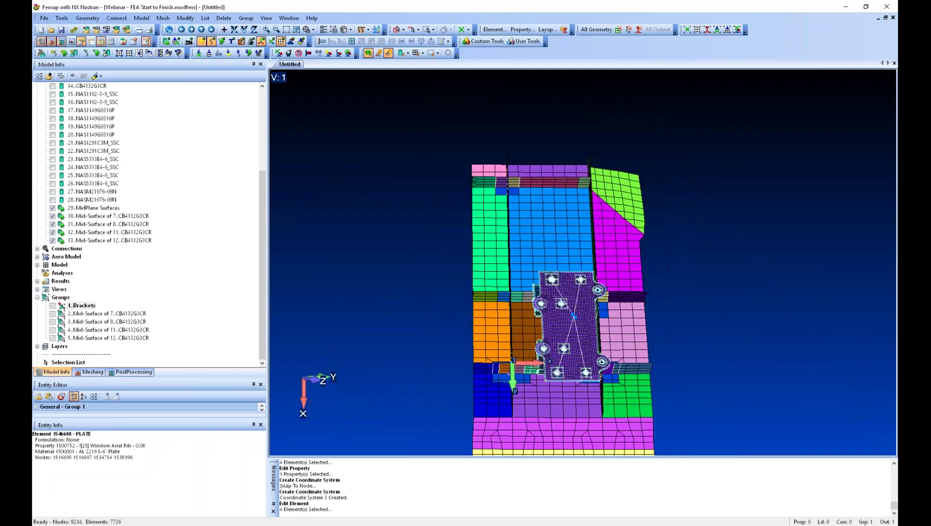
middle_drag(552, 309, 546, 359)
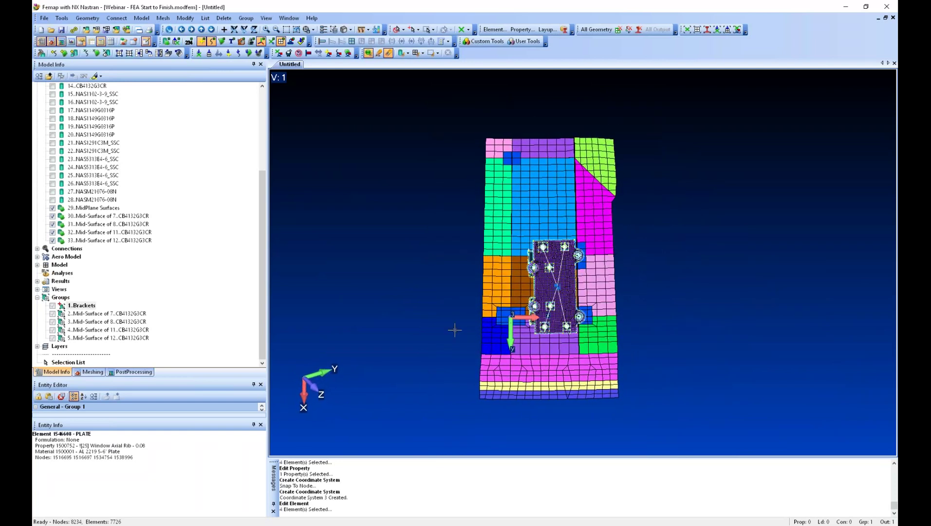
Hide the geometry display, collapse the Geometry branch of the model tree and expand its Model branch.
scroll(72, 187, up, 5)
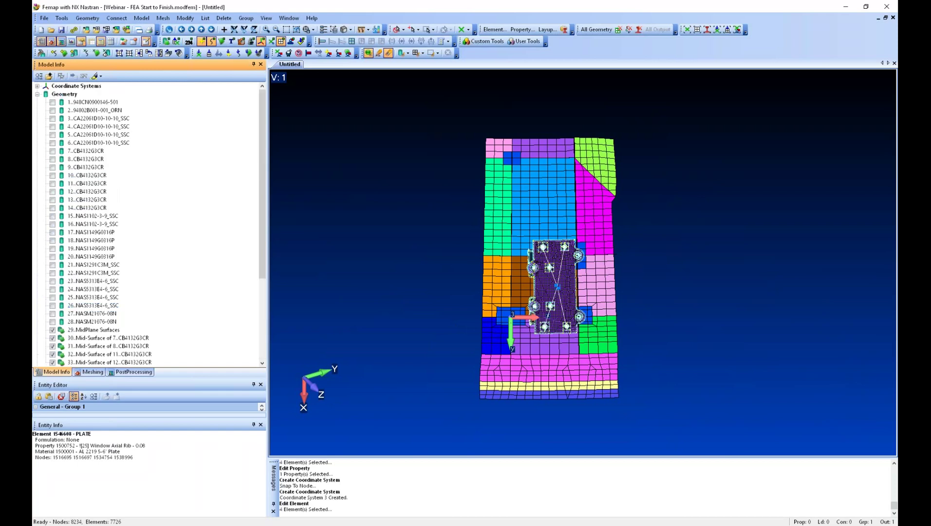
click(37, 94)
click(202, 41)
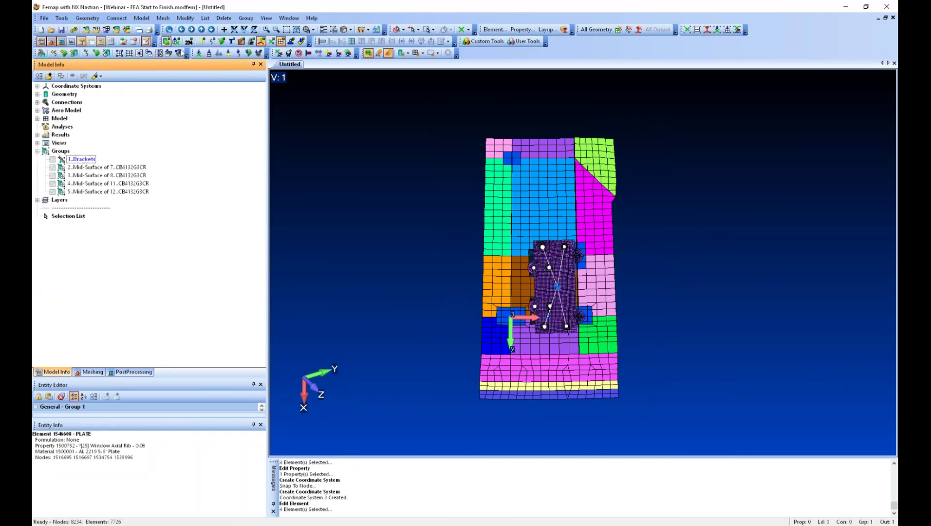
double_click(60, 118)
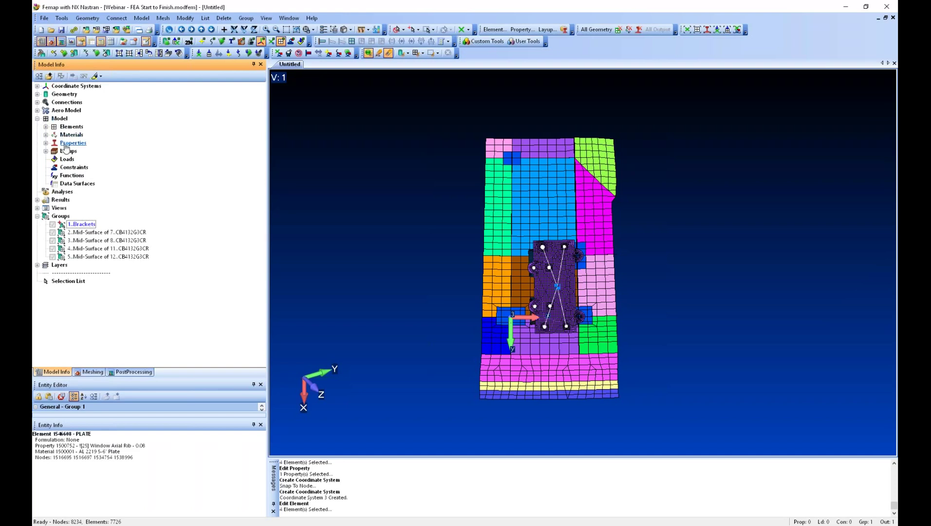
Create a standard constraint set titled Fixed Edges and expand its contents in the model tree.
click(72, 135)
right_click(73, 167)
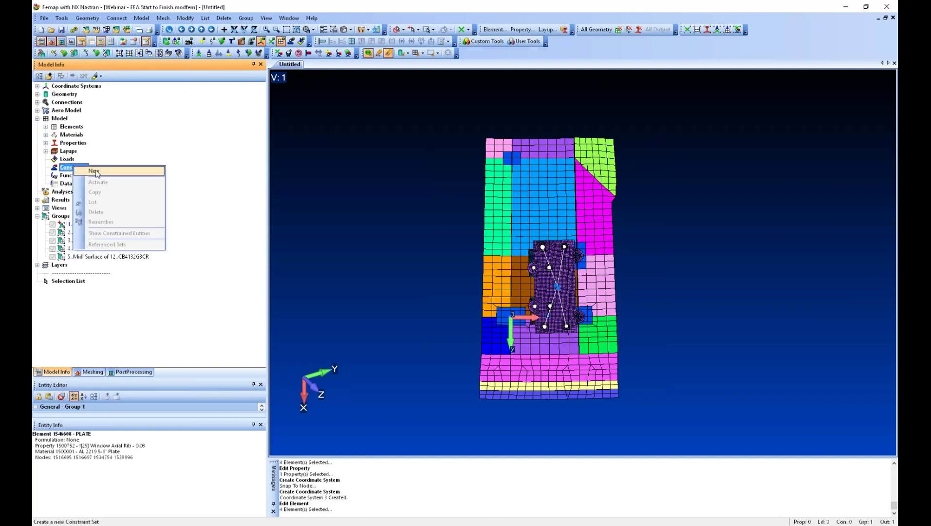
click(94, 171)
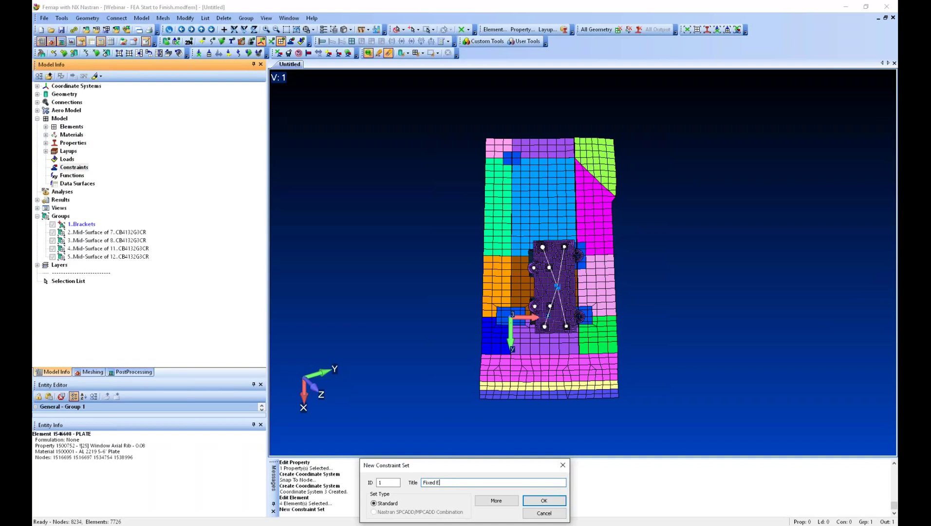
click(544, 500)
click(46, 168)
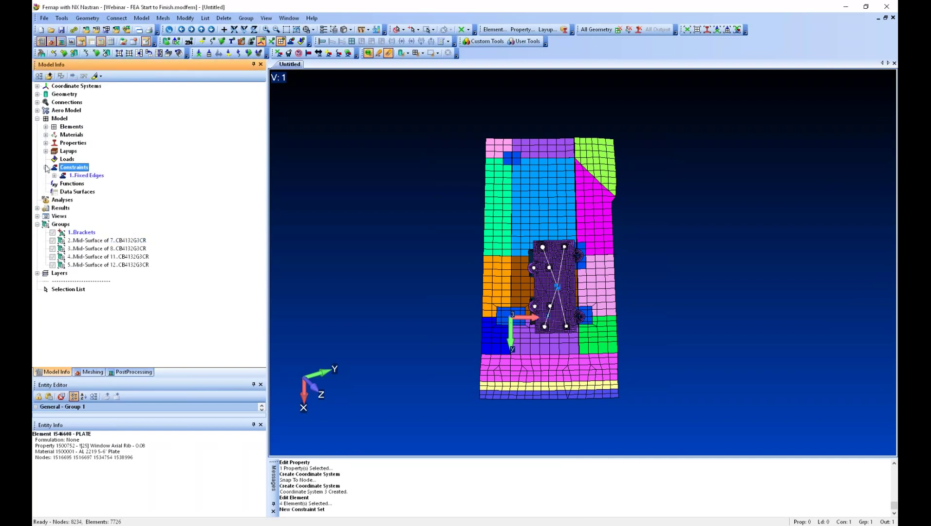
click(54, 176)
Start a nodal constraint definition in the Fixed Edges set, area-select the nodes along the structure's outer edges and highlight the selection.
right_click(110, 184)
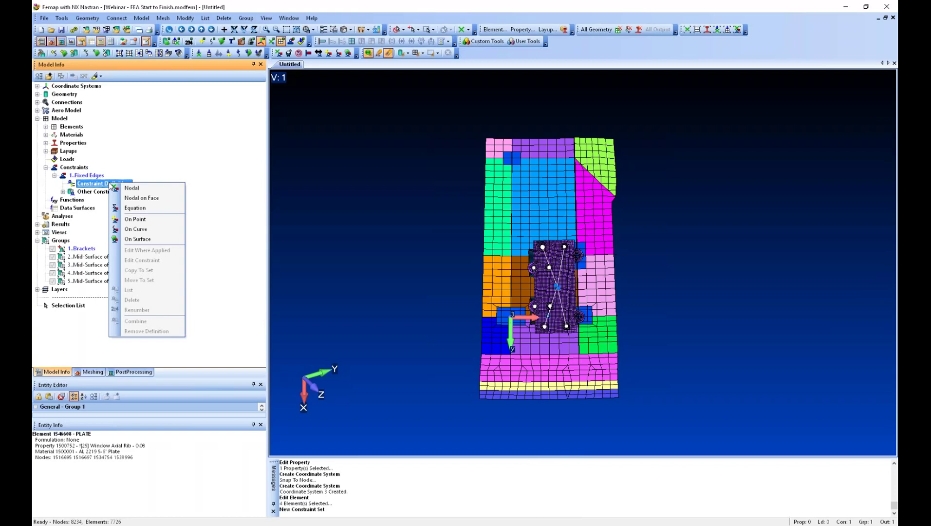
click(132, 188)
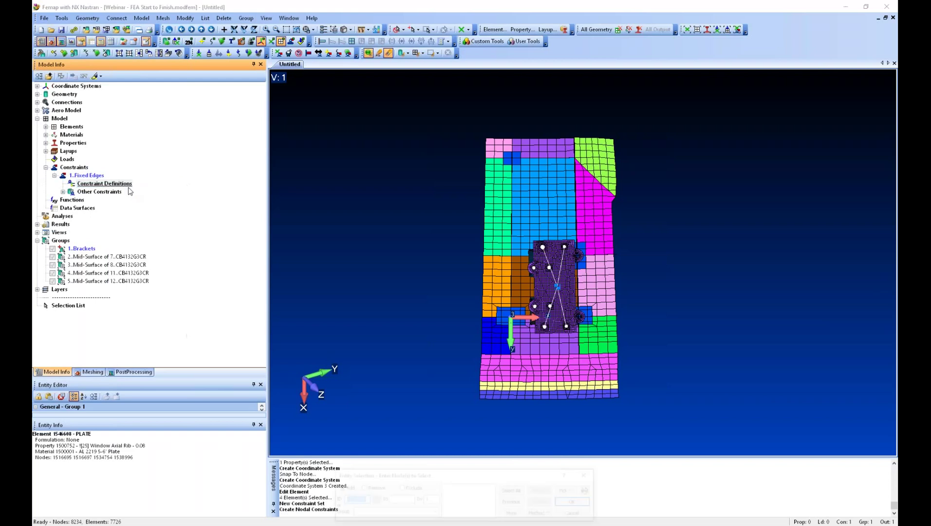
drag(449, 115, 707, 212)
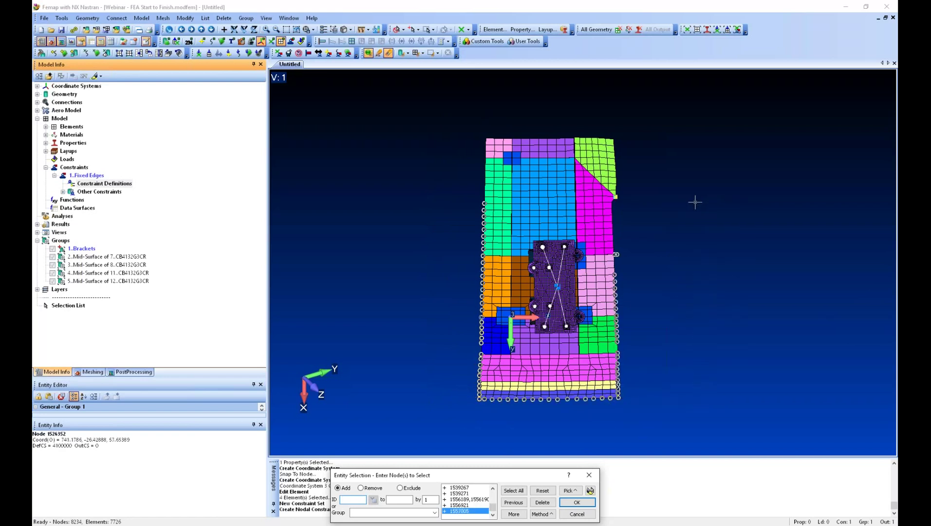
drag(611, 296, 682, 108)
drag(482, 143, 679, 107)
drag(458, 116, 491, 228)
click(591, 490)
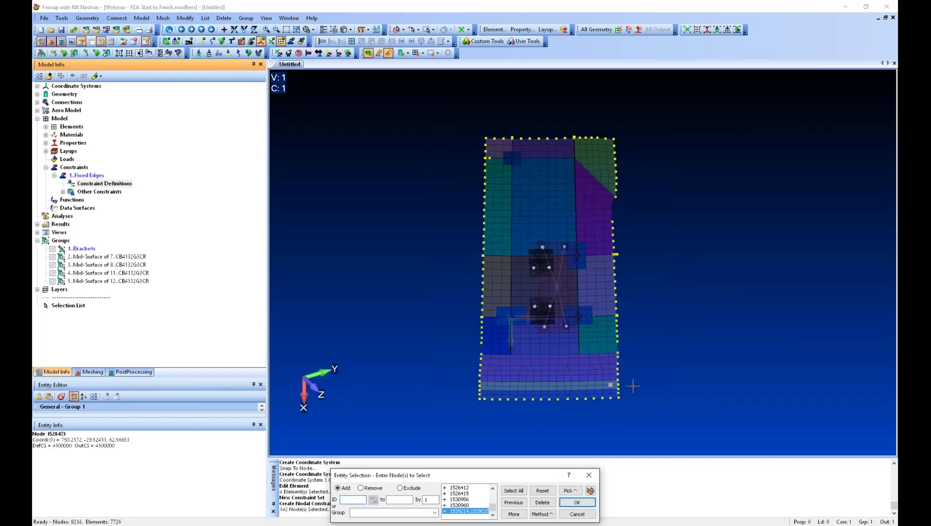
Add the three missed nodes near the notch in the structure's outer edge to the constraint selection and highlight it again.
click(607, 226)
click(608, 220)
click(608, 214)
click(591, 490)
Remove the two stray nodes near the structure's corner from the constraint selection and check the highlighted edge nodes.
middle_drag(641, 405, 615, 345)
scroll(615, 345, up, 10)
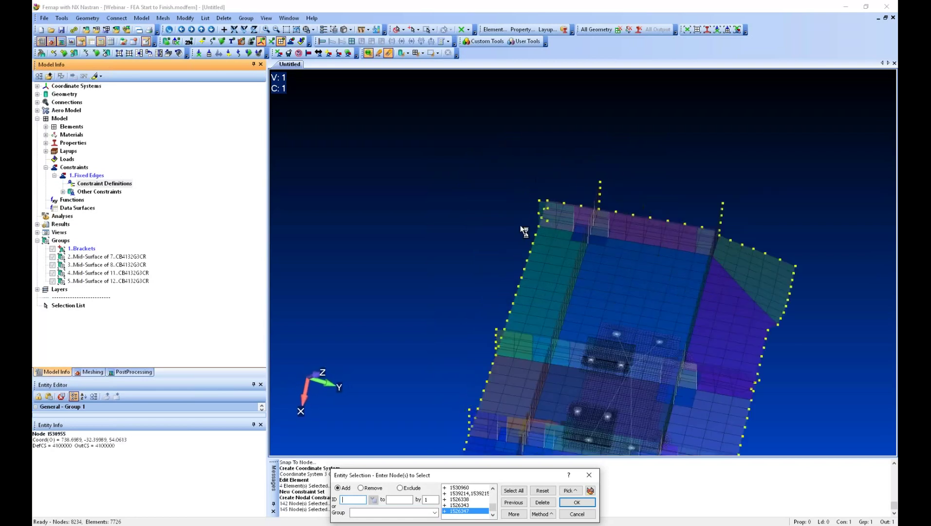
click(374, 488)
middle_drag(568, 308, 578, 328)
click(508, 170)
click(516, 143)
click(590, 491)
scroll(630, 293, down, 8)
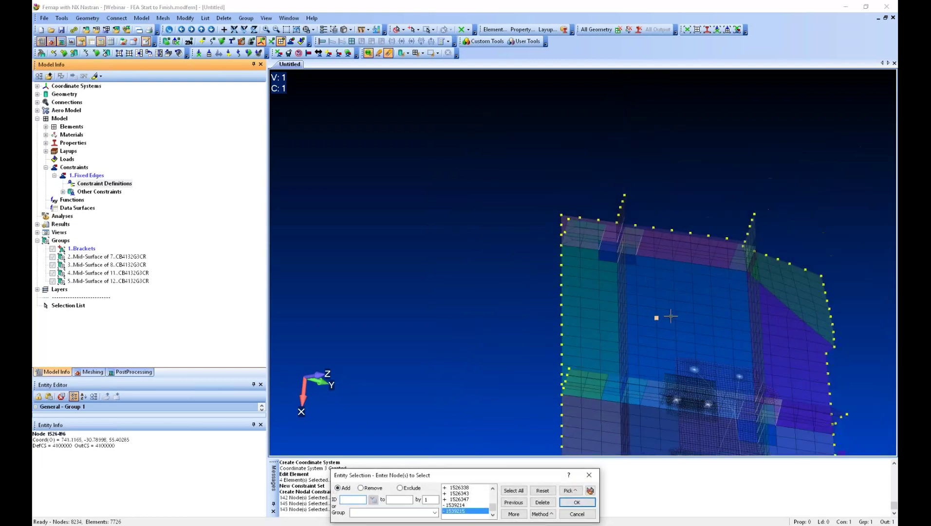
middle_drag(593, 247, 591, 351)
Fix all six degrees of freedom on the selected edge nodes and collapse the constraint branches of the model tree.
click(576, 502)
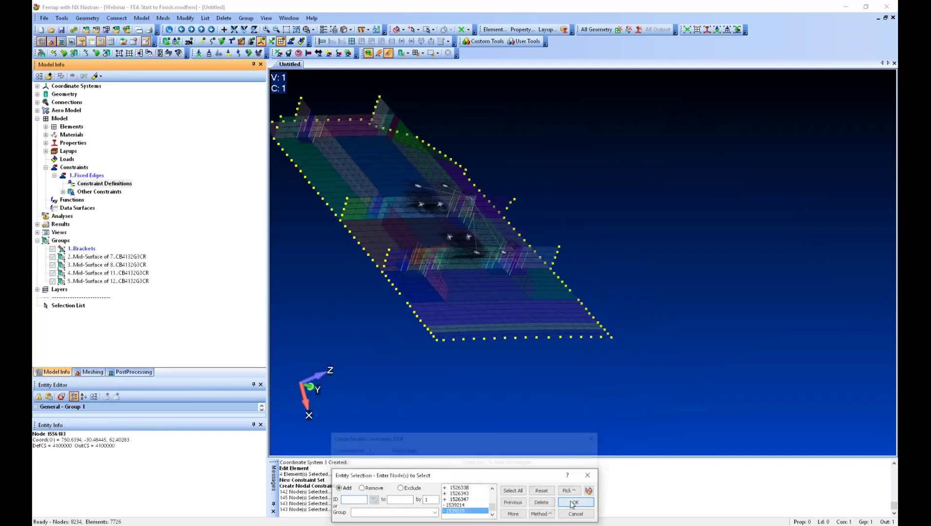
click(411, 495)
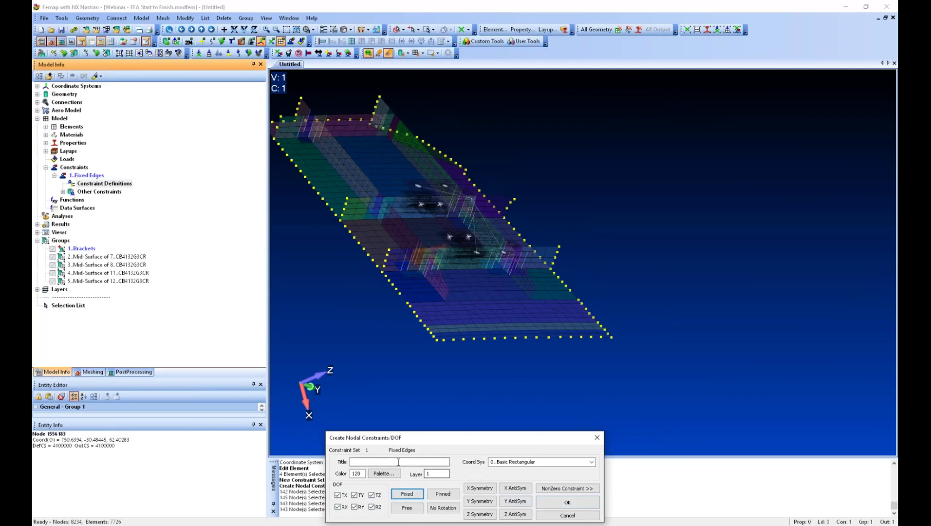
click(557, 506)
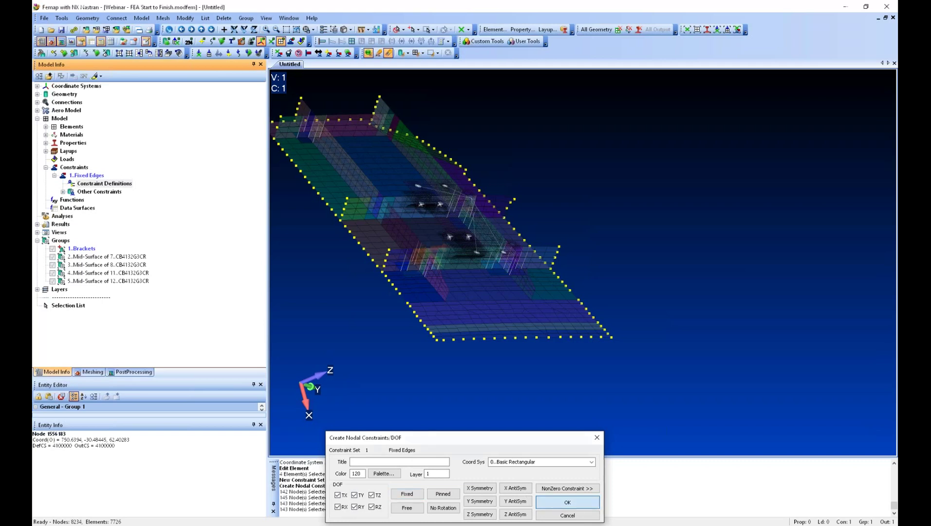
click(55, 176)
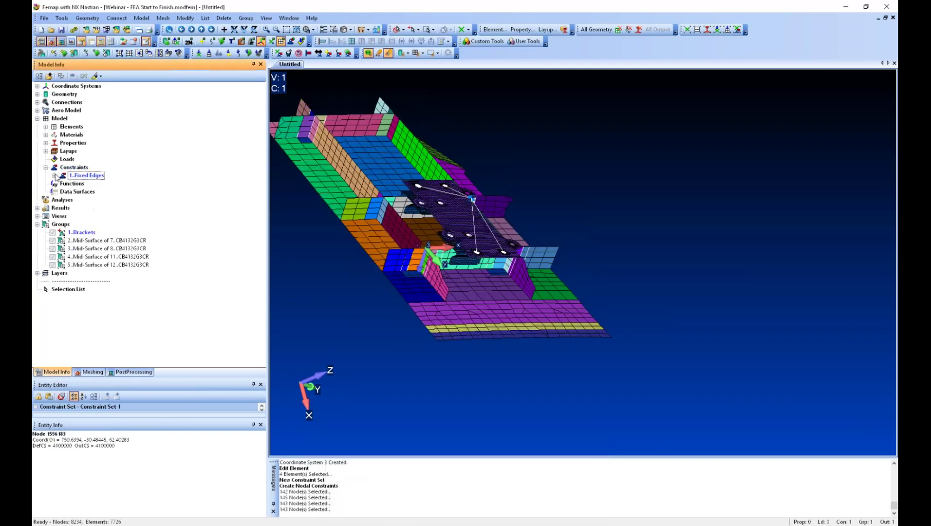
click(45, 168)
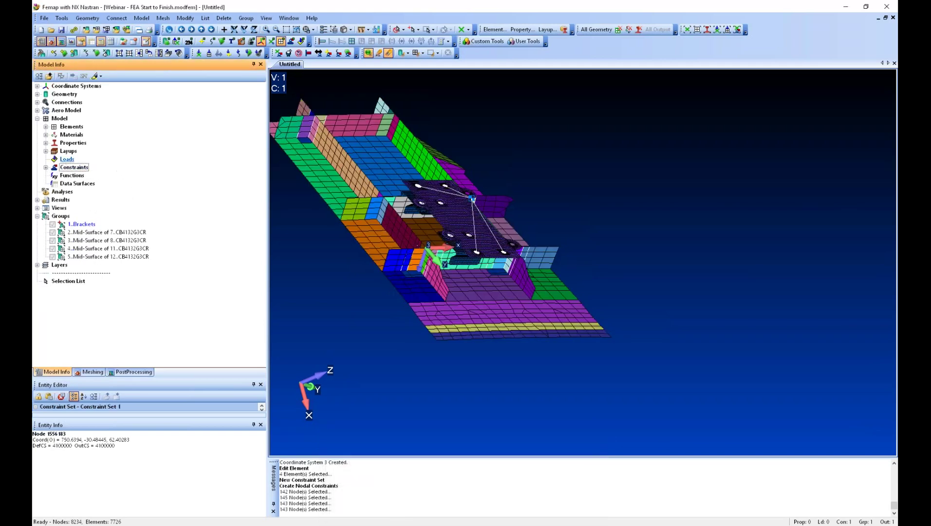
Create a standard load set titled Pressure and expand its contents in the model tree.
right_click(71, 162)
click(86, 163)
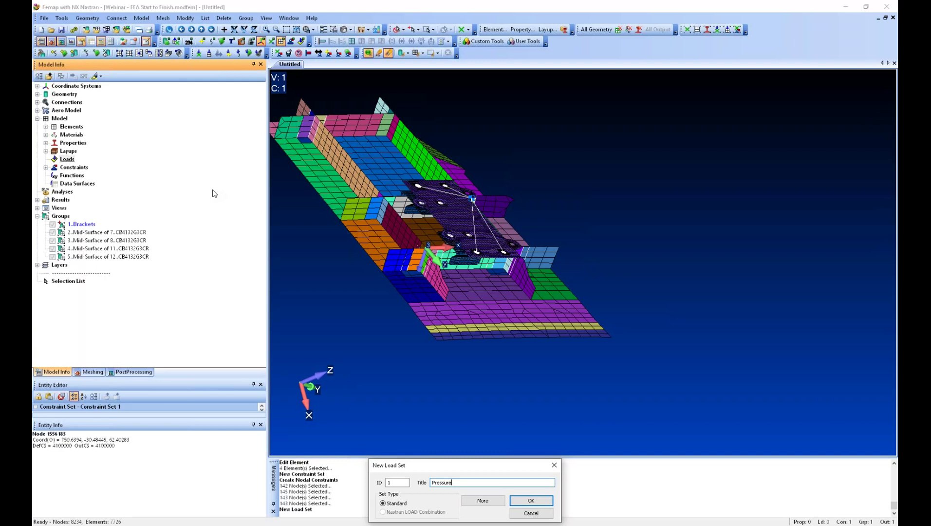
key(Return)
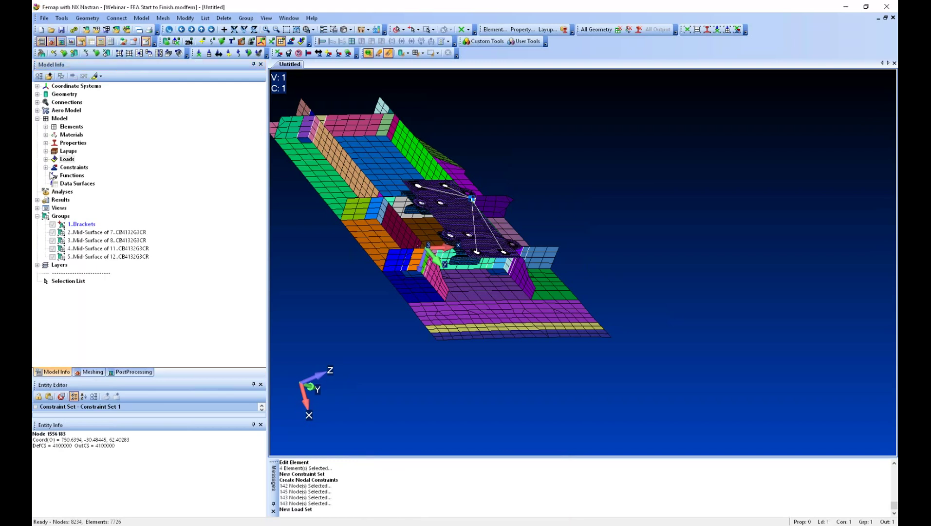
click(45, 159)
click(55, 167)
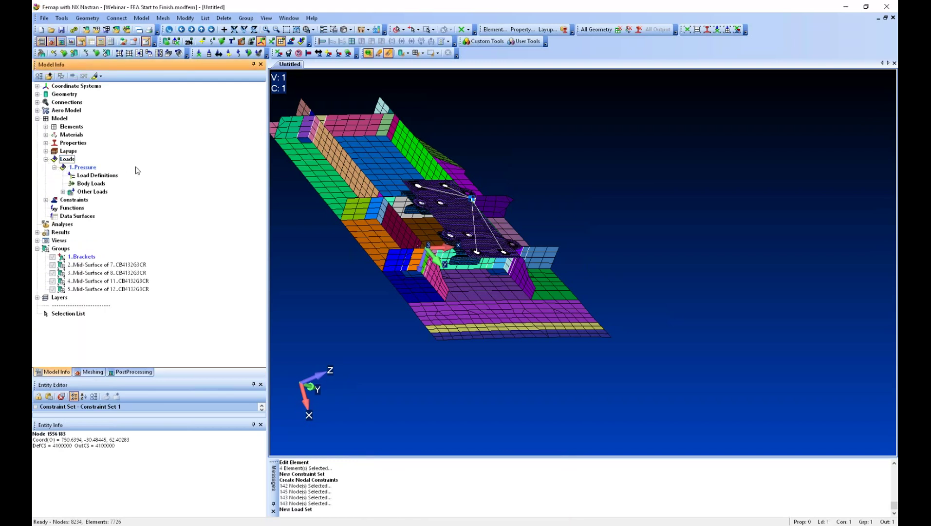
Switch to File Explorer and import Webinar - FEA Start to Finish - PV Results.op2 into the Femap model.
ctrl+middle_drag(476, 264, 595, 288)
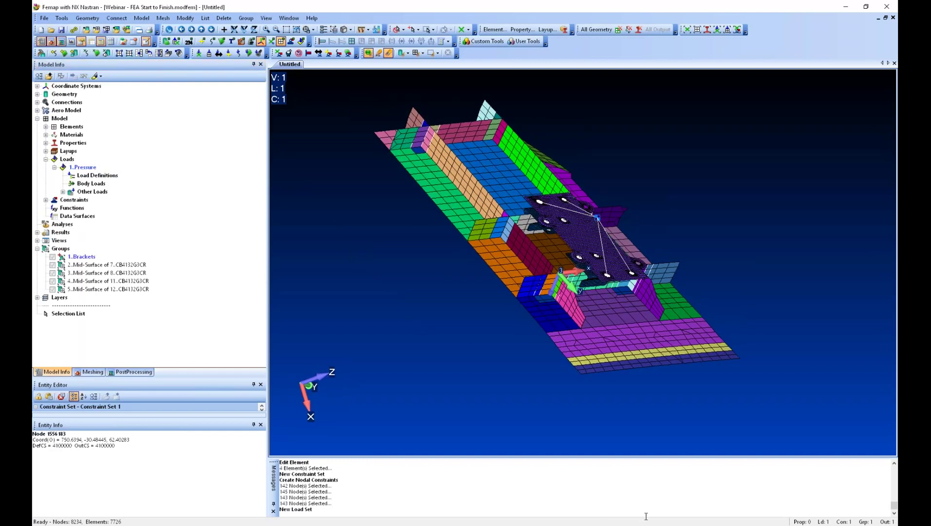
click(471, 525)
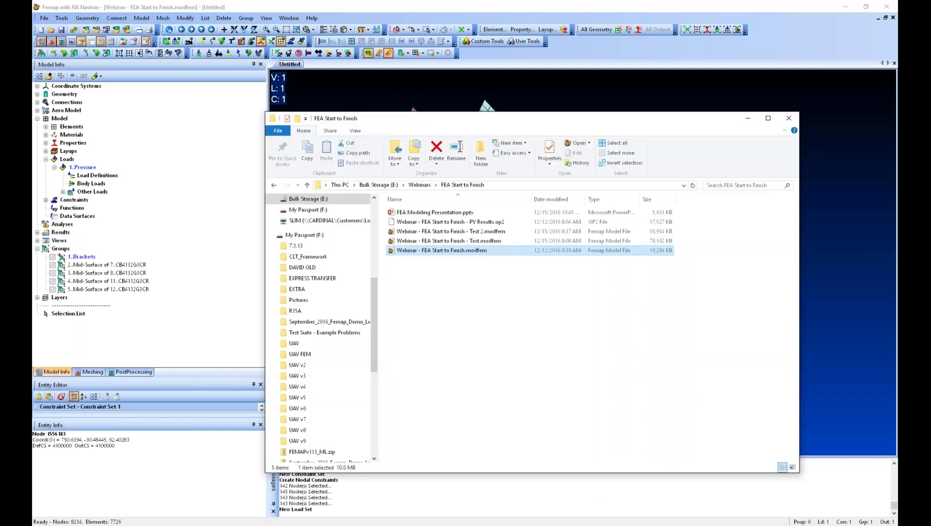
click(480, 223)
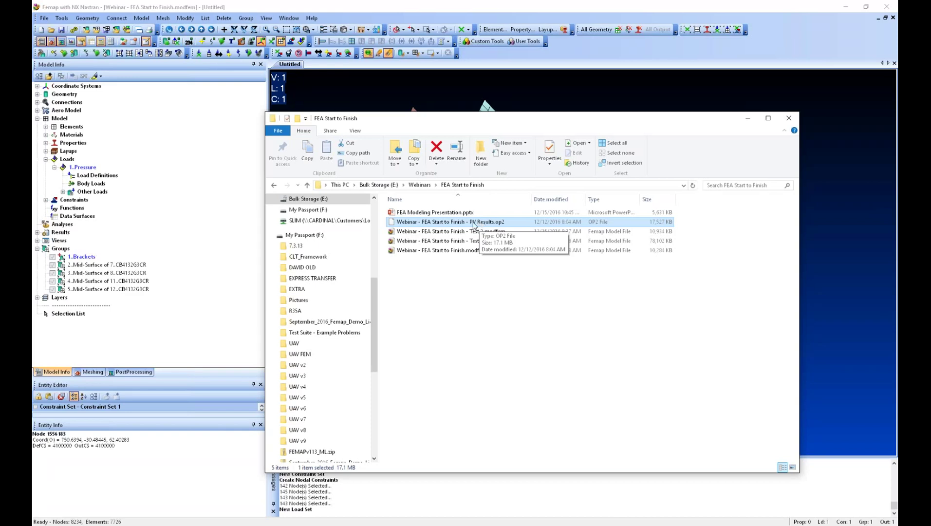
drag(523, 128, 490, 349)
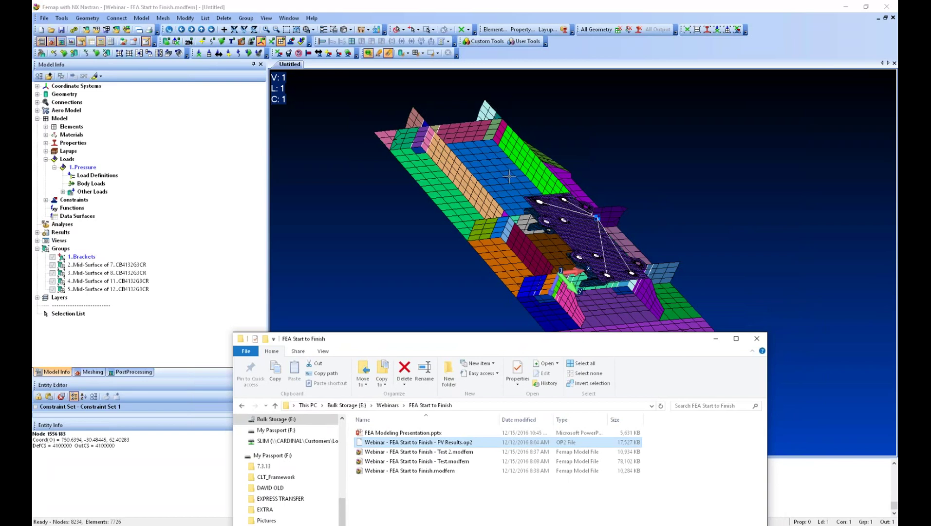
drag(501, 339, 518, 190)
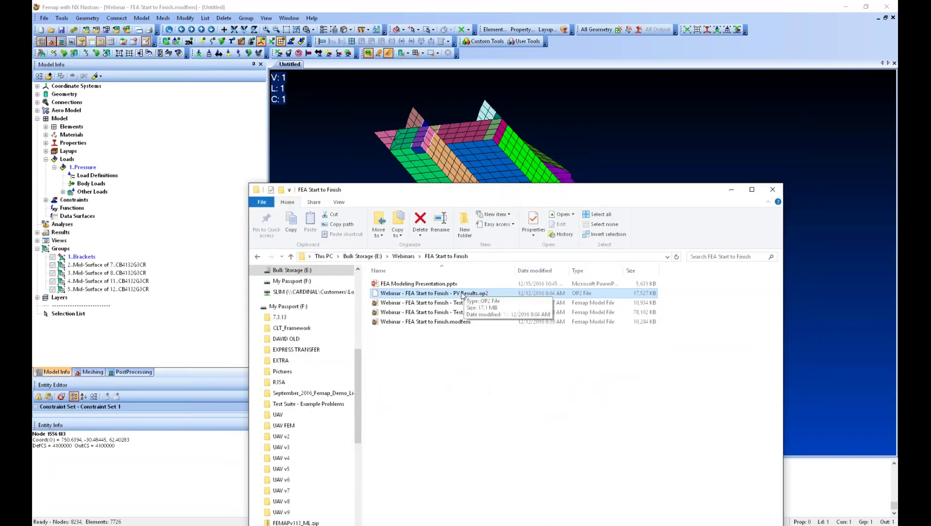
drag(462, 295, 585, 153)
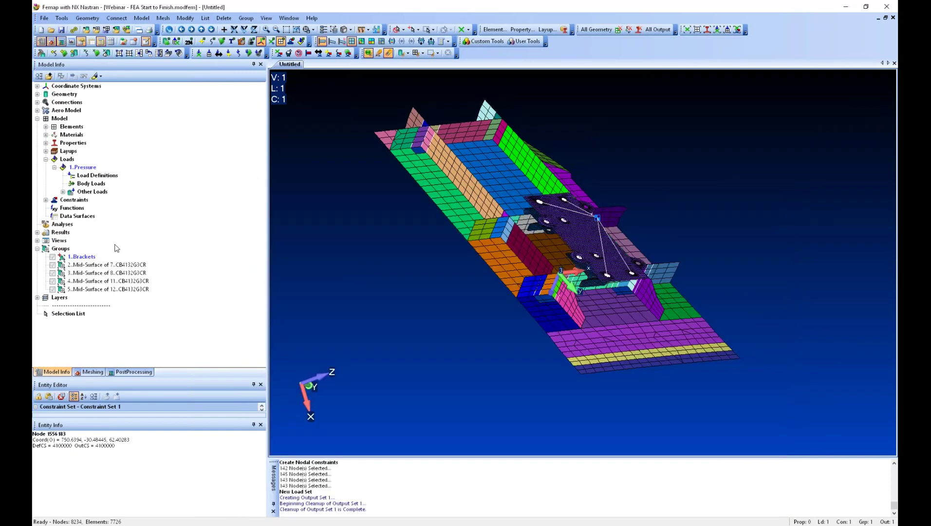
Expand the imported results in the model tree and activate the NX NASTRAN Case 1 output set.
click(38, 232)
click(38, 232)
click(37, 233)
click(46, 249)
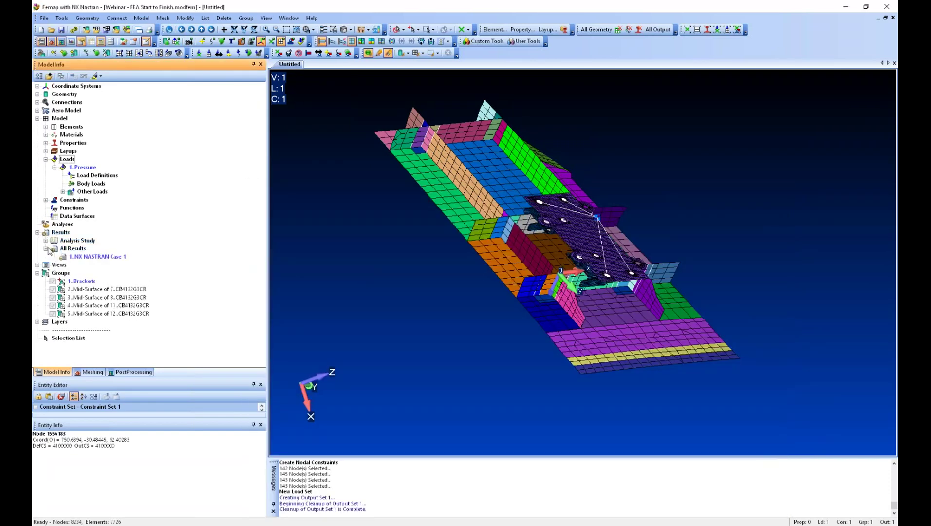
double_click(103, 257)
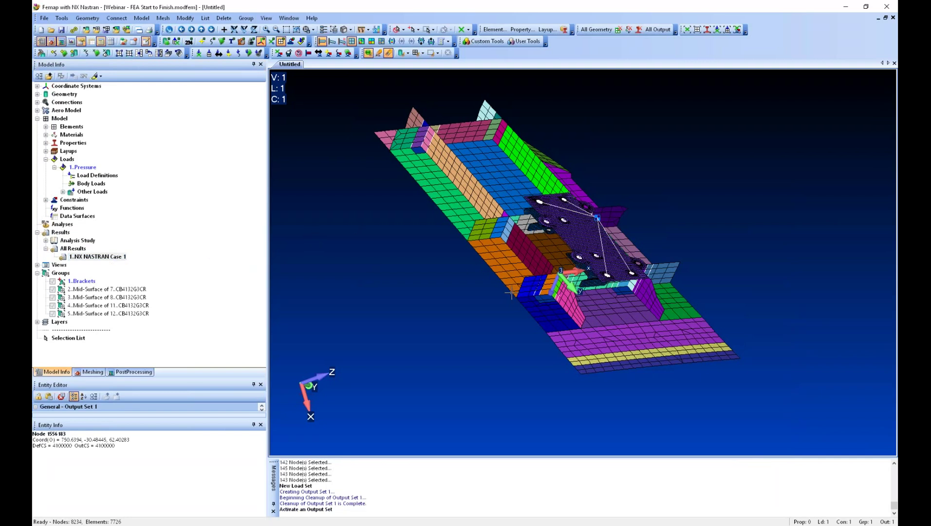
Display the deformed shape for NX NASTRAN Case 1, examine it from several angles and return to the undeformed view.
middle_drag(516, 293, 535, 325)
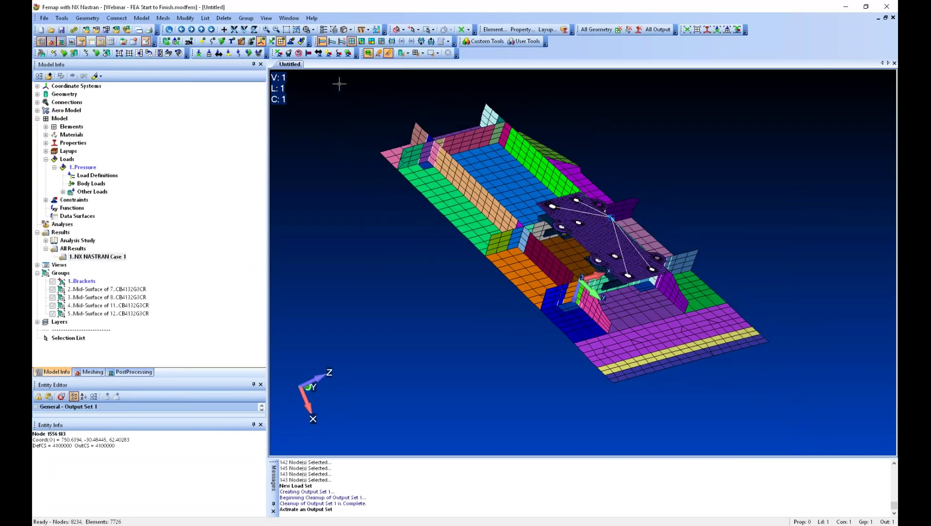
click(332, 42)
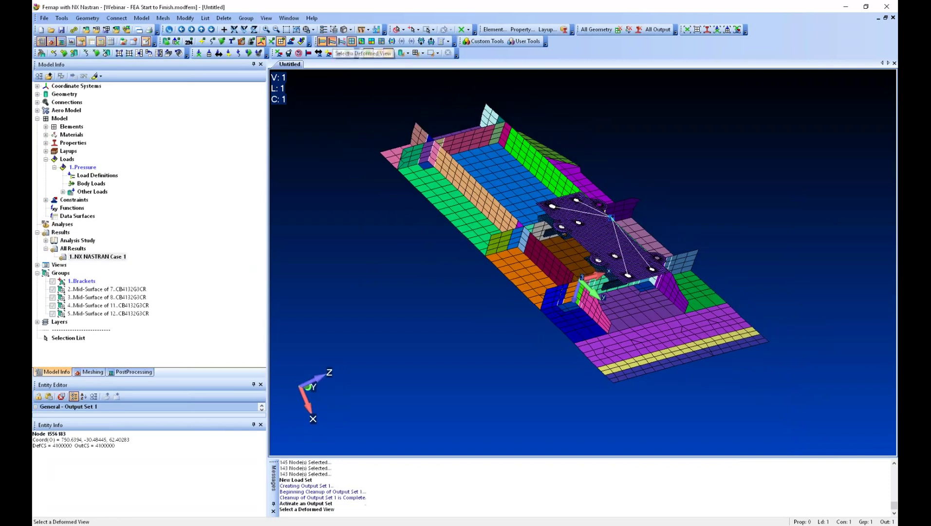
ctrl+middle_drag(553, 283, 505, 322)
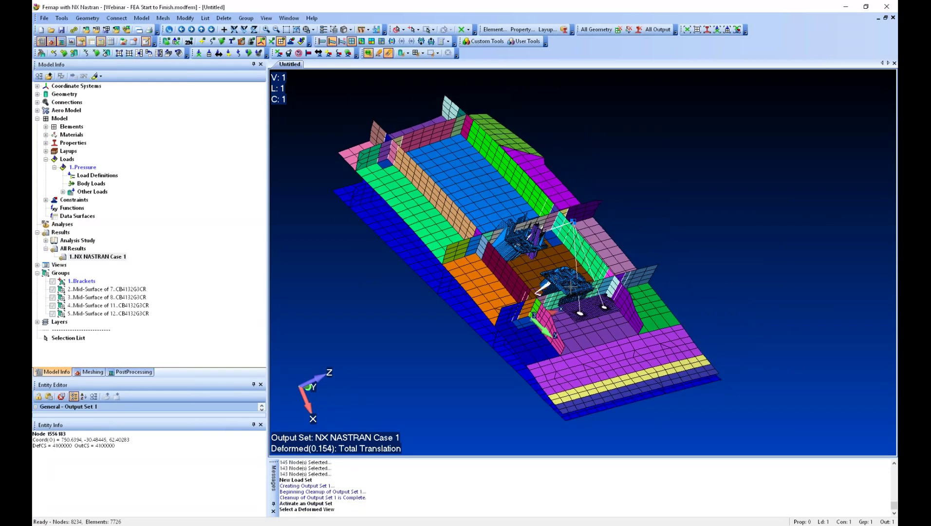
middle_drag(578, 306, 596, 398)
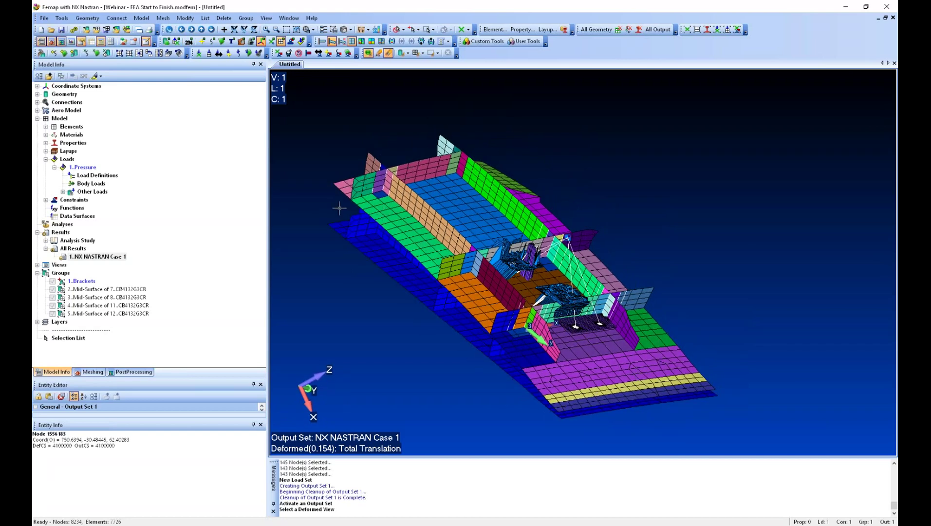
ctrl+middle_drag(527, 394, 555, 386)
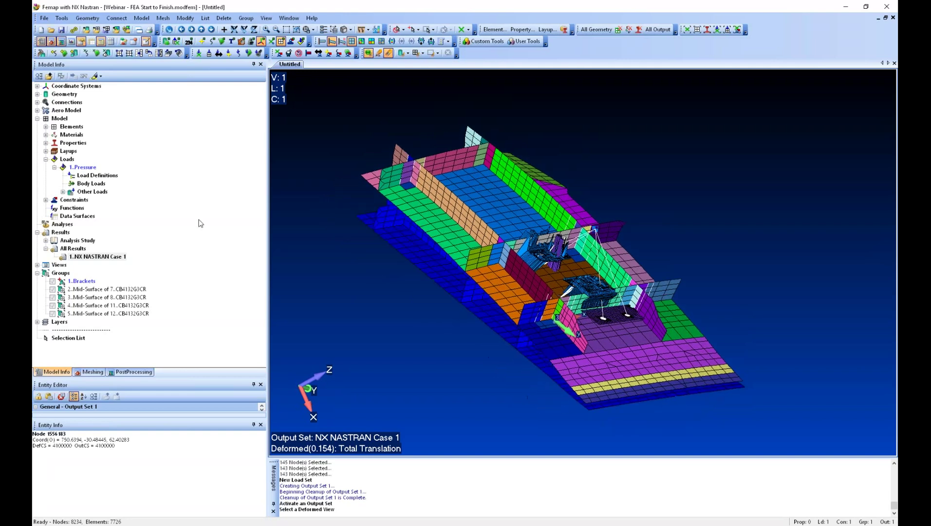
click(322, 40)
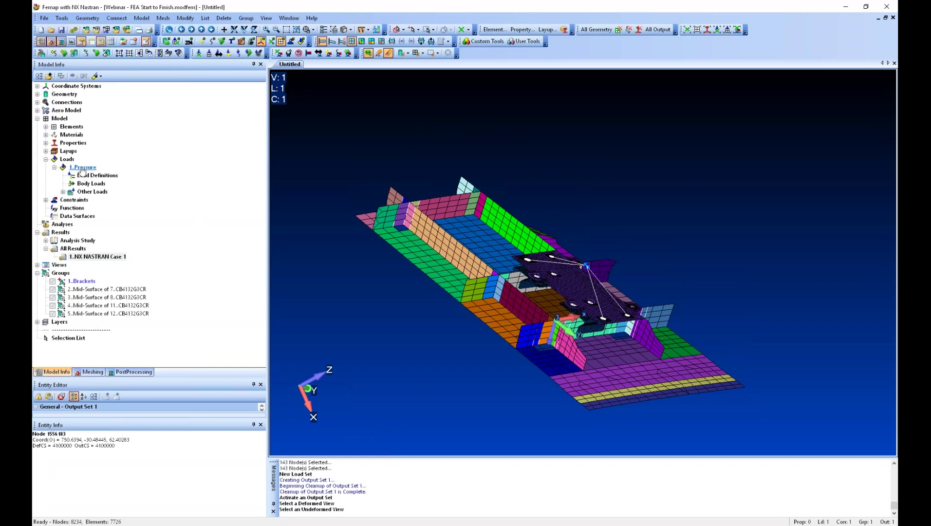
click(98, 257)
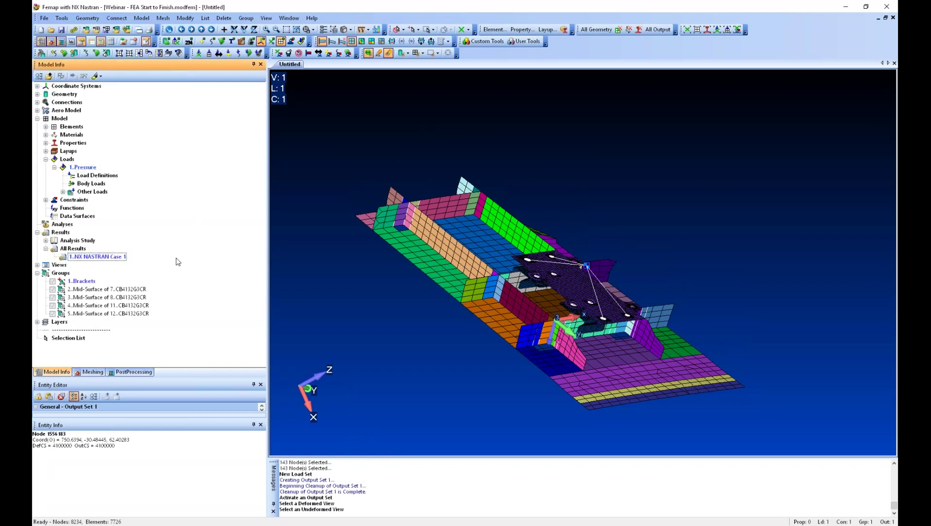
click(141, 18)
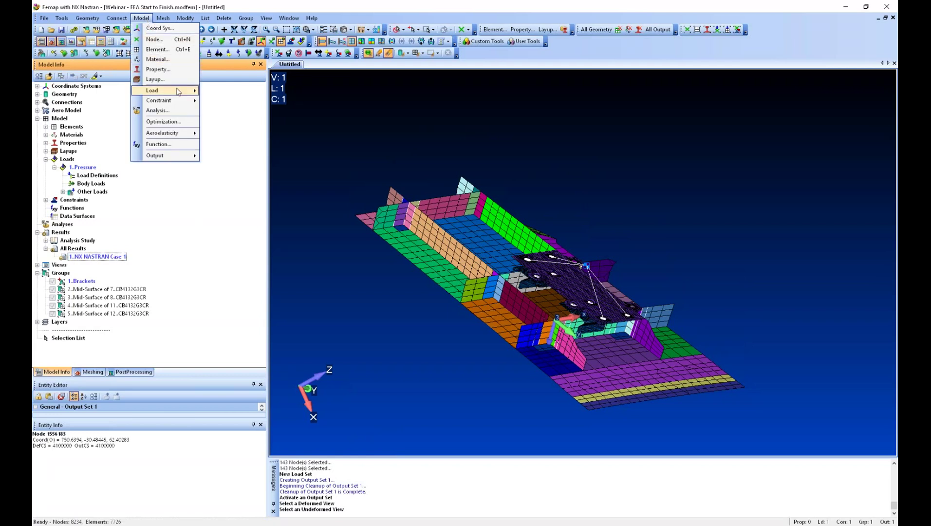
mouse_move(191, 93)
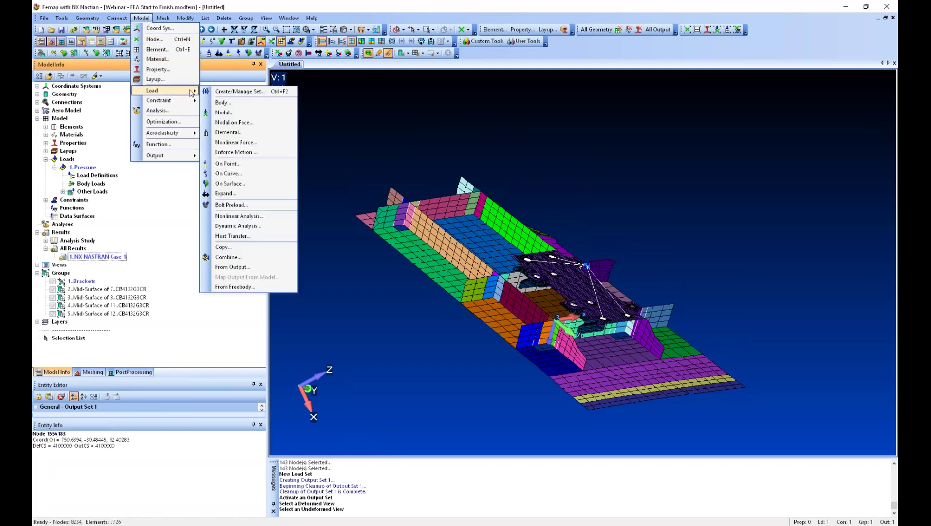
click(232, 267)
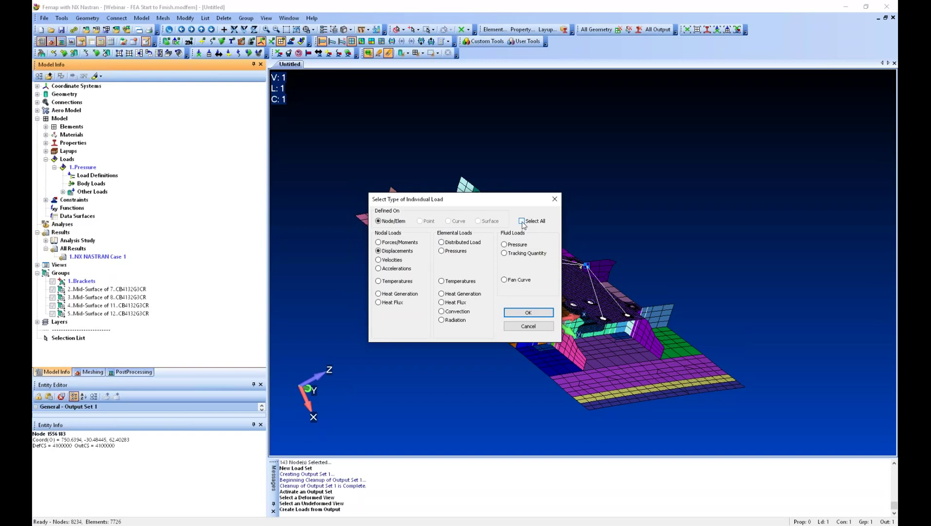
click(527, 313)
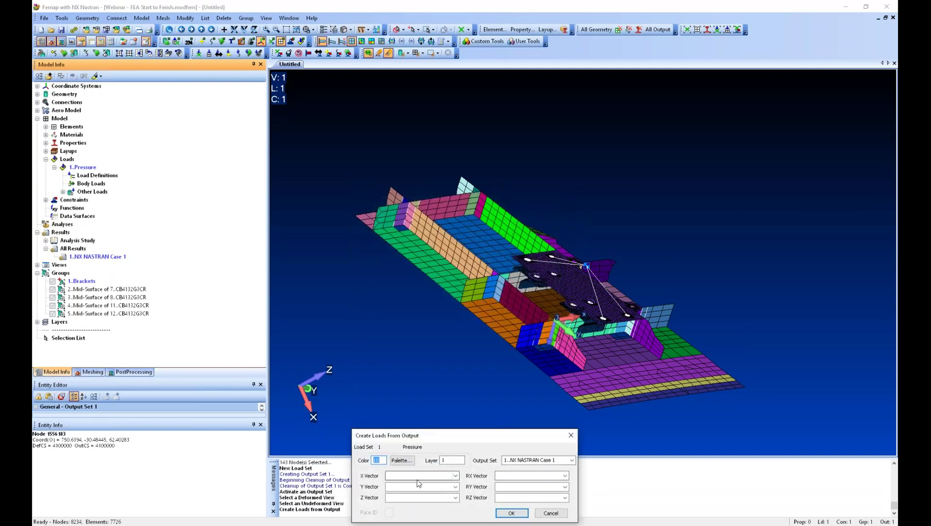
key(Tab)
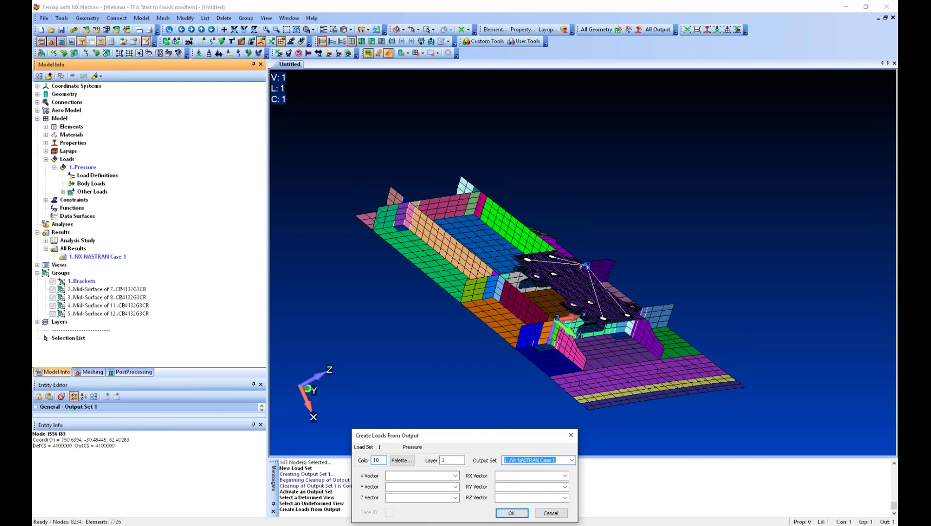
click(452, 477)
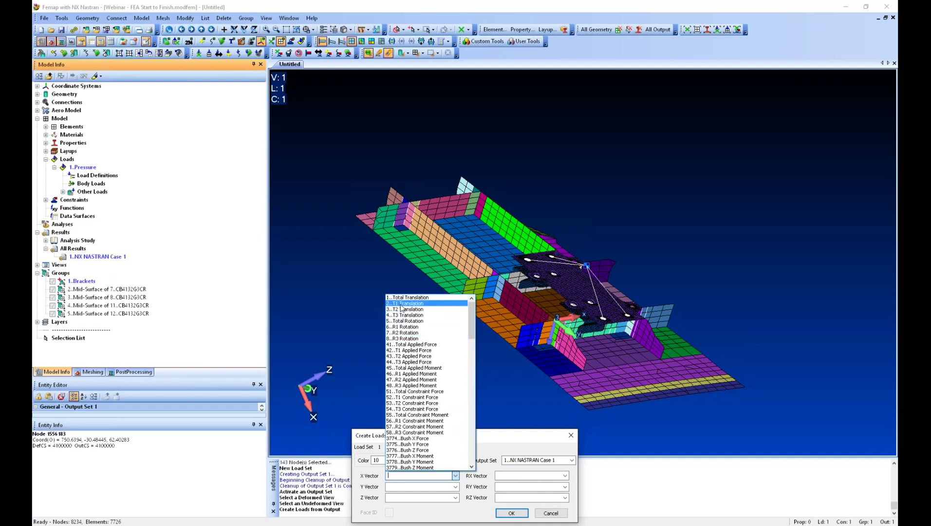
click(401, 304)
click(455, 487)
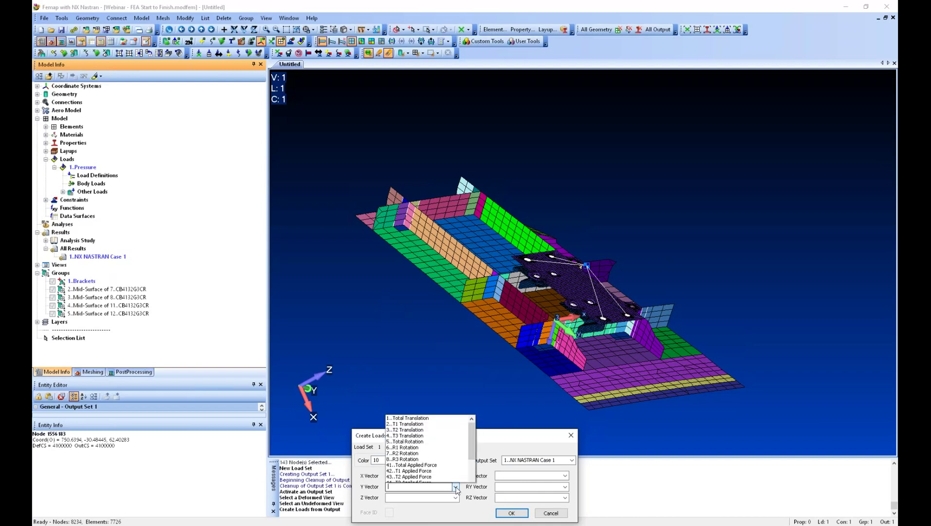
click(402, 321)
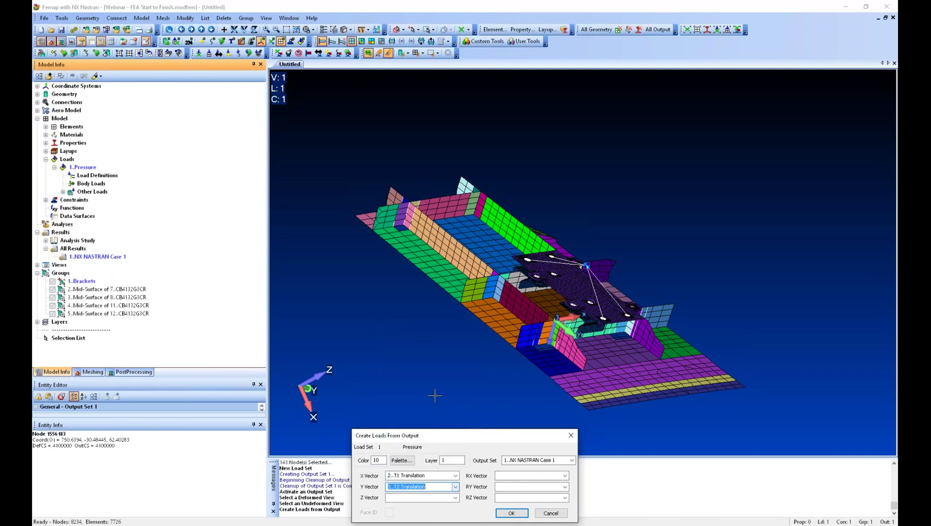
click(455, 498)
click(405, 337)
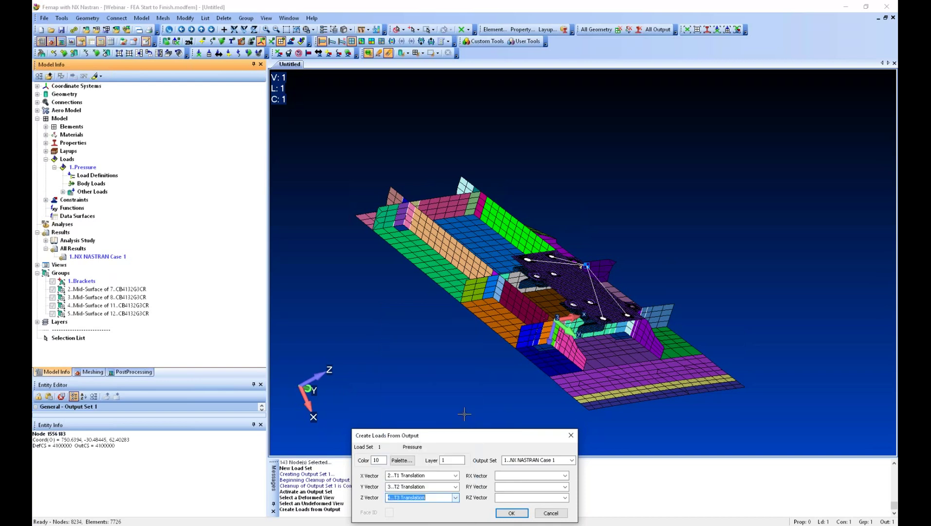
click(565, 476)
click(515, 327)
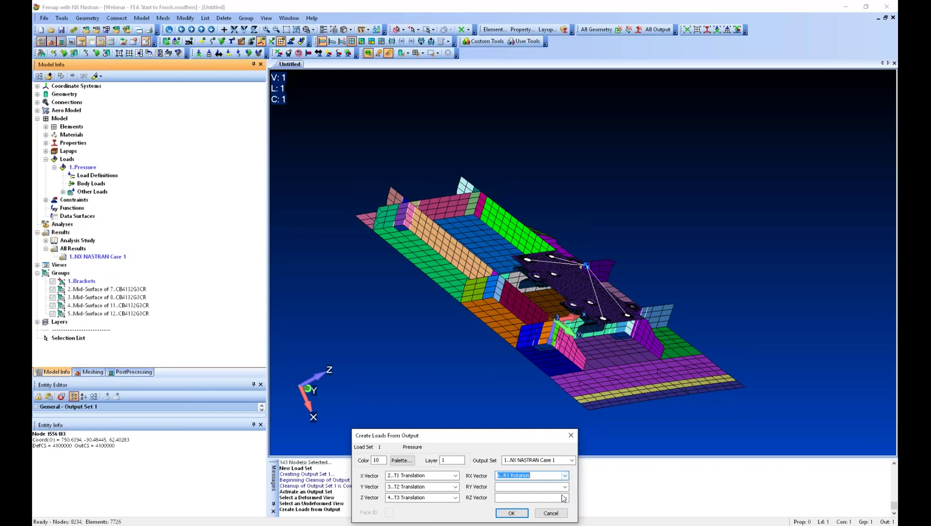
click(544, 487)
click(531, 498)
text(8)
click(511, 514)
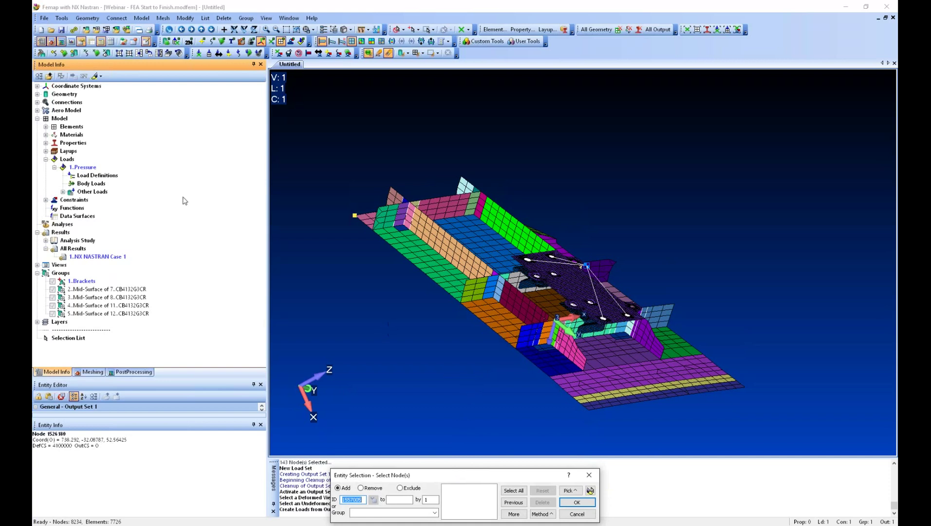
click(584, 518)
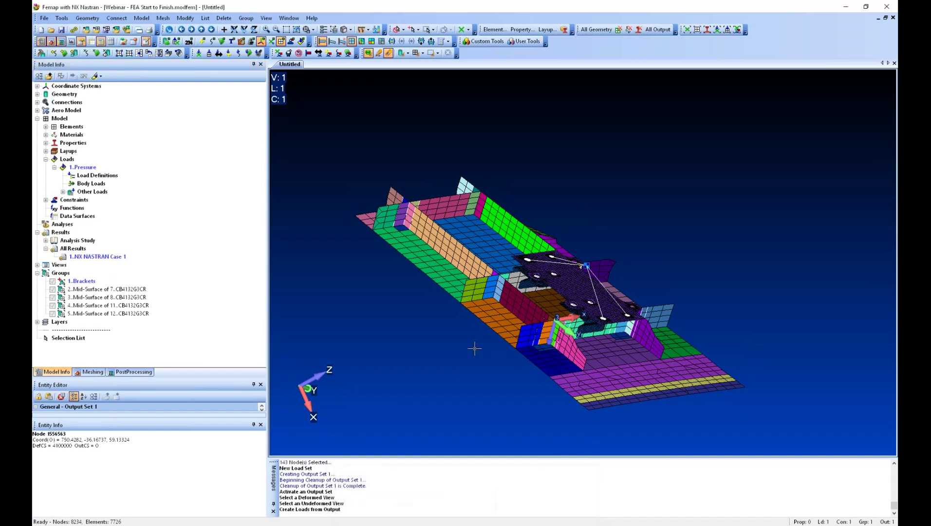
Expand the Fixed Edges constraint set and copy the node list from its Constraint on Node definition.
click(45, 200)
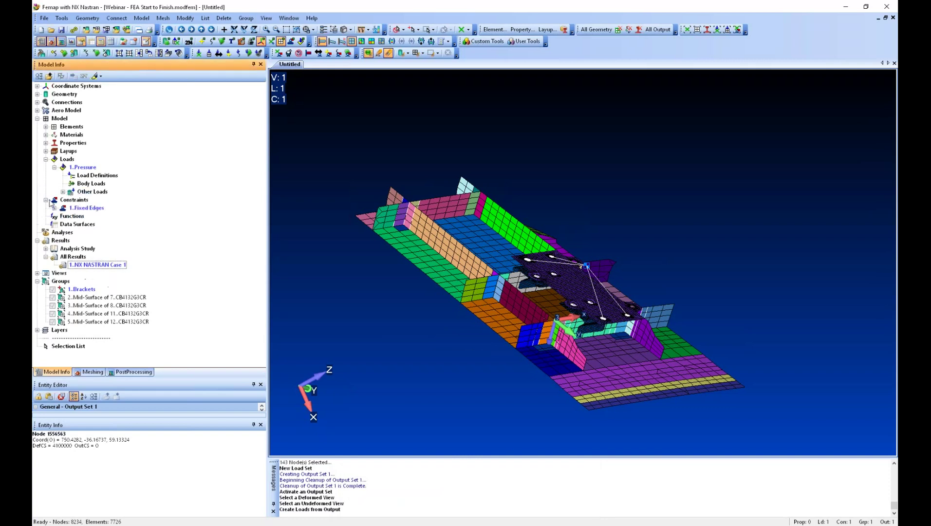
click(54, 208)
double_click(81, 218)
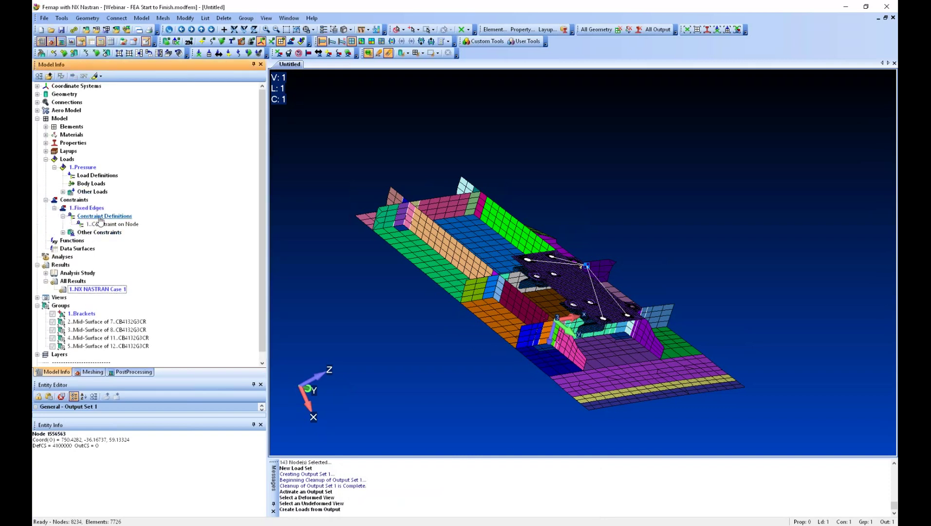
right_click(98, 216)
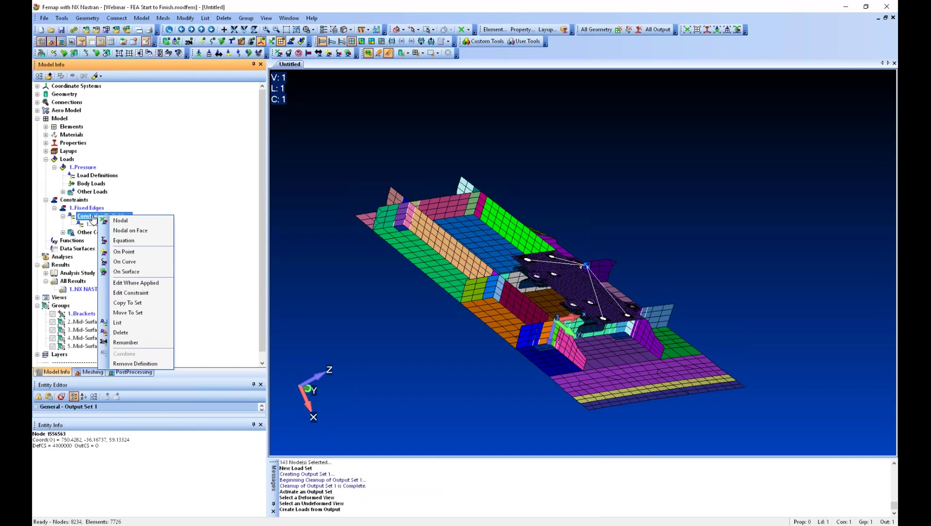
click(136, 283)
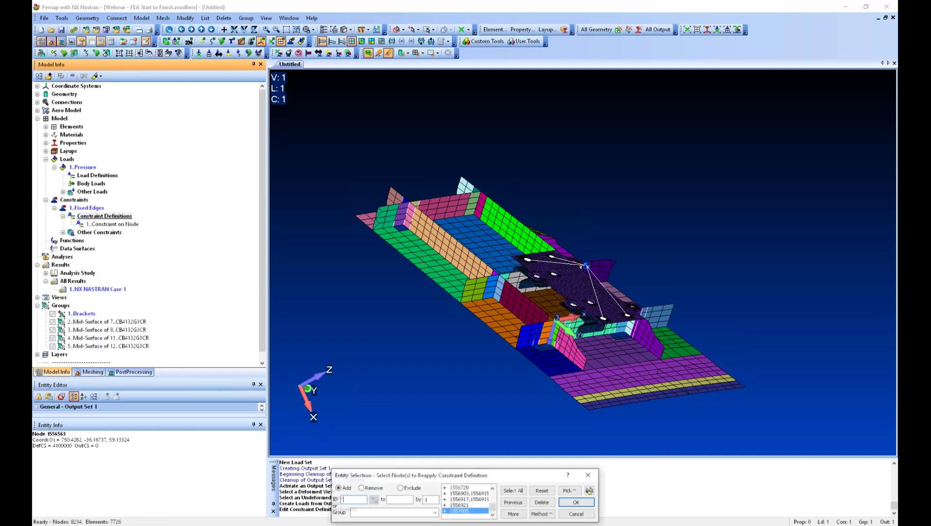
click(590, 491)
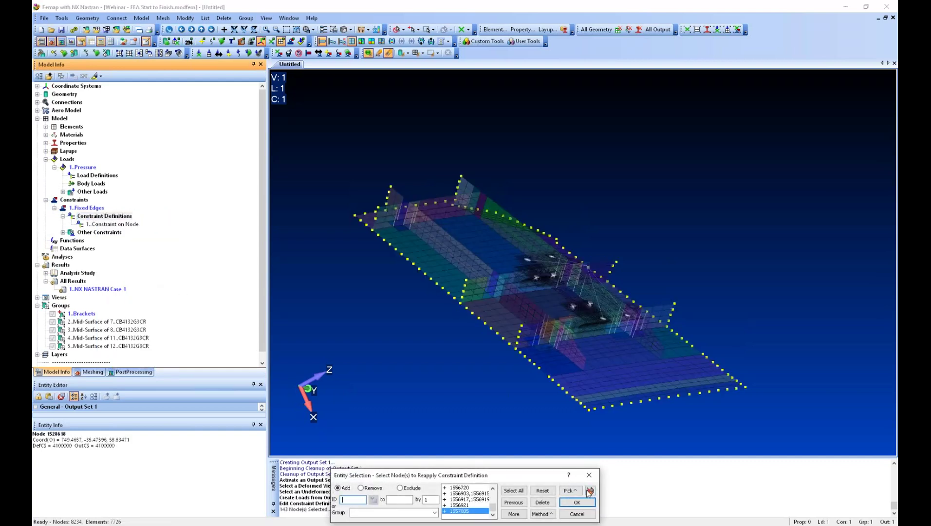
click(568, 492)
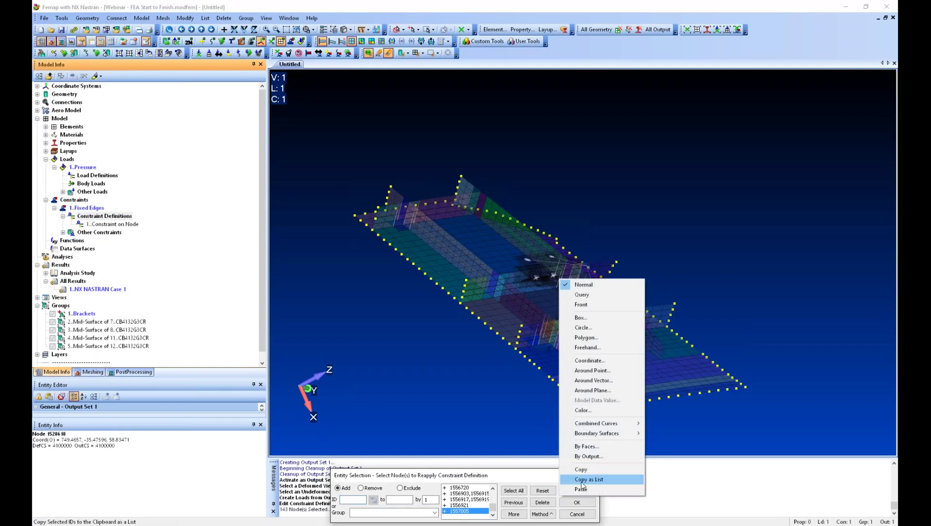
click(582, 480)
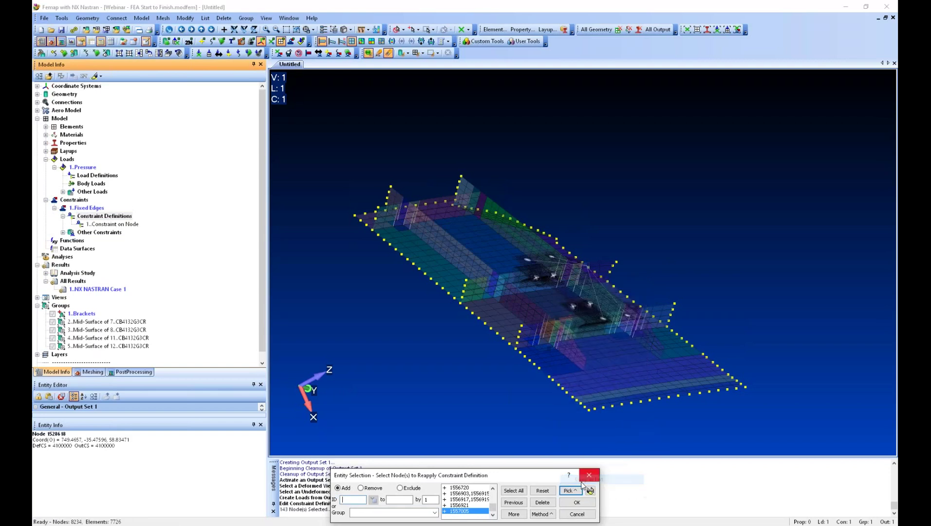
click(576, 514)
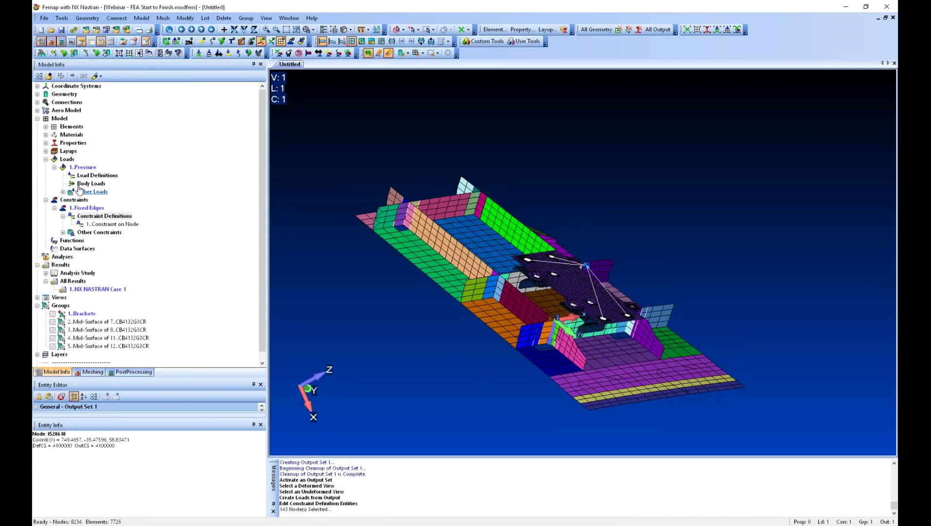
Start creating displacement loads from NX NASTRAN Case 1 output, with X, Y and Z vectors set to 2, 3 and 4.
click(142, 18)
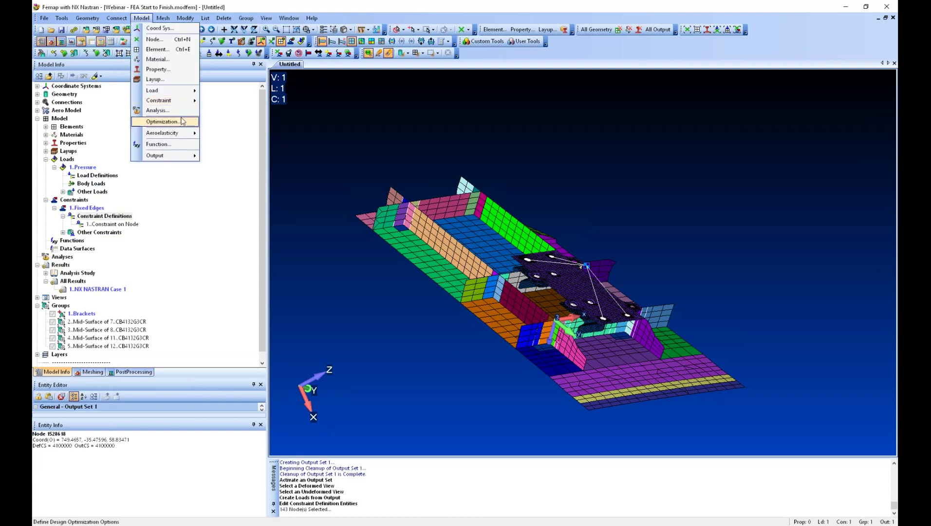
mouse_move(177, 96)
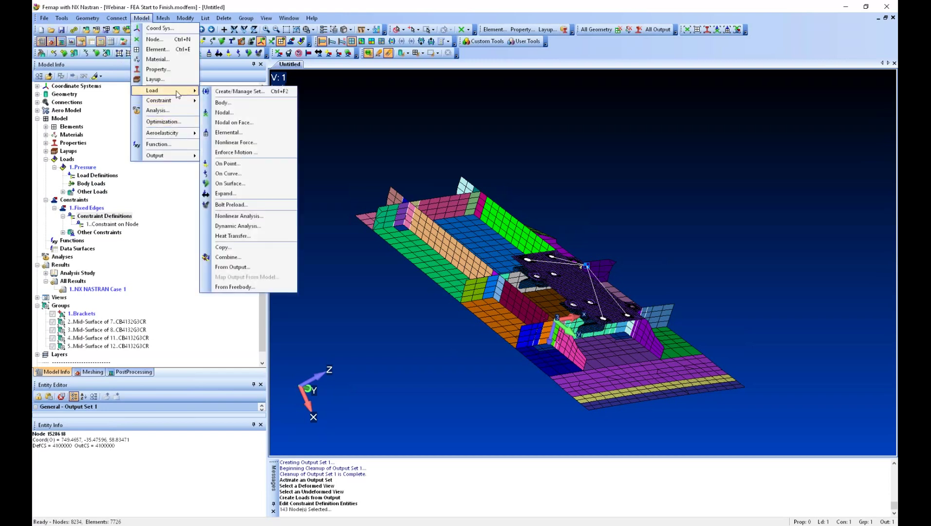
click(241, 266)
click(401, 252)
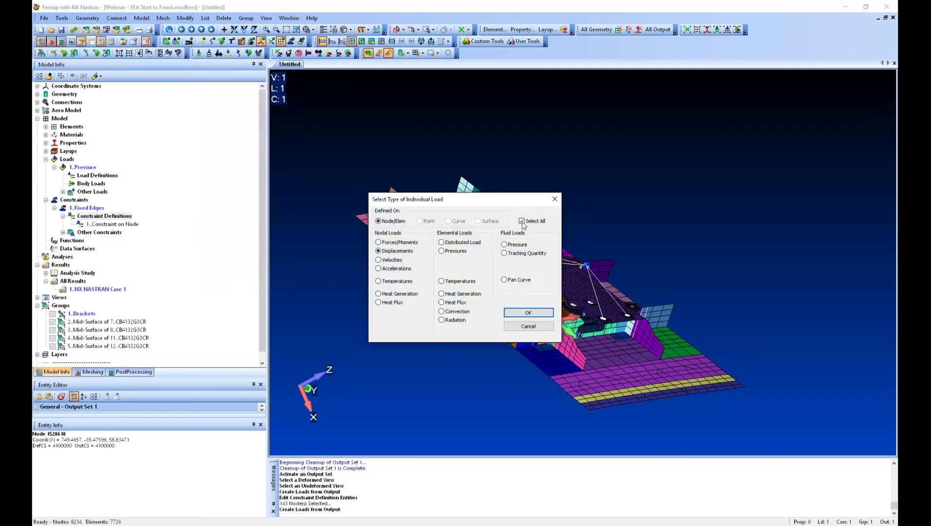
click(549, 315)
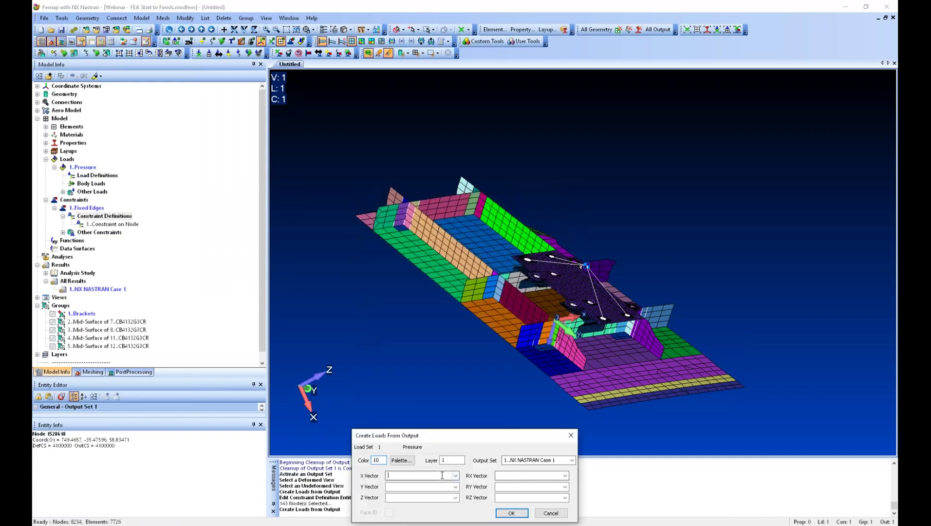
text(2)
key(Tab)
text(3)
key(Tab)
text(4)
Set the rotational output vectors RX, RY and RZ to 6, 7 and 8.
click(510, 475)
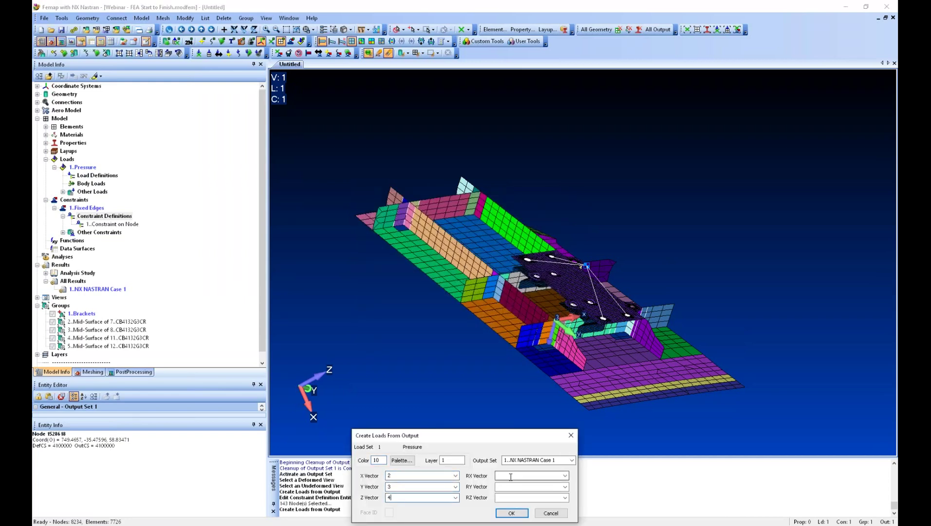
text(6)
key(Tab)
text(7)
key(Tab)
text(8)
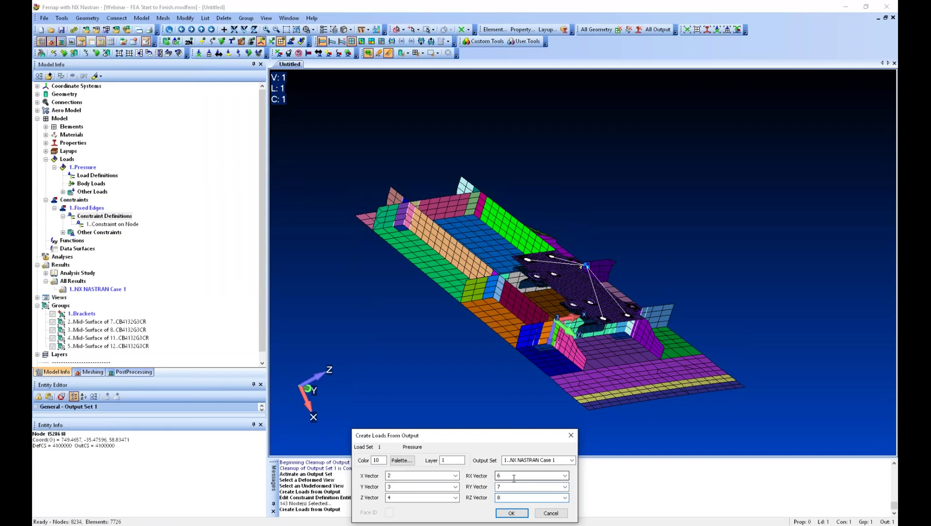
Create the displacement loads on the copied fixed-edge nodes.
click(512, 514)
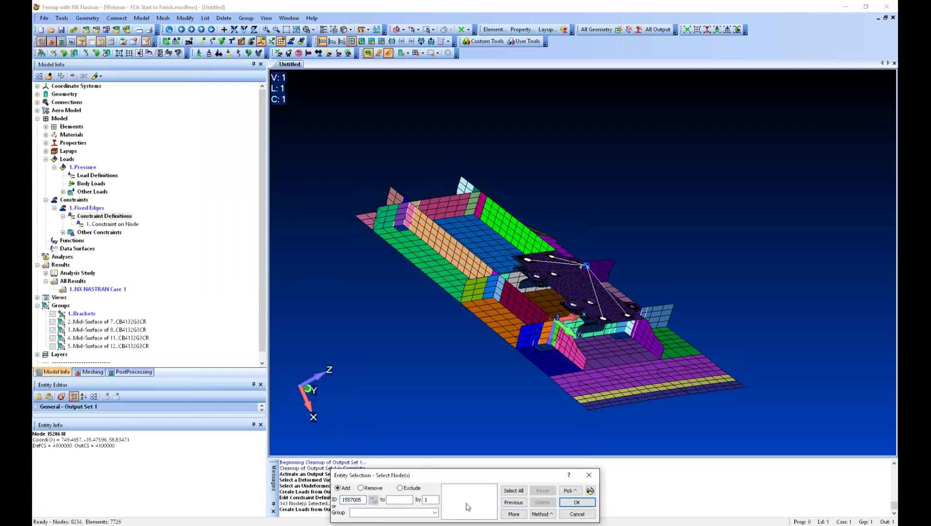
click(579, 501)
mouse_move(569, 316)
middle_down()
mouse_move(505, 322)
mouse_move(559, 318)
middle_up()
click(578, 502)
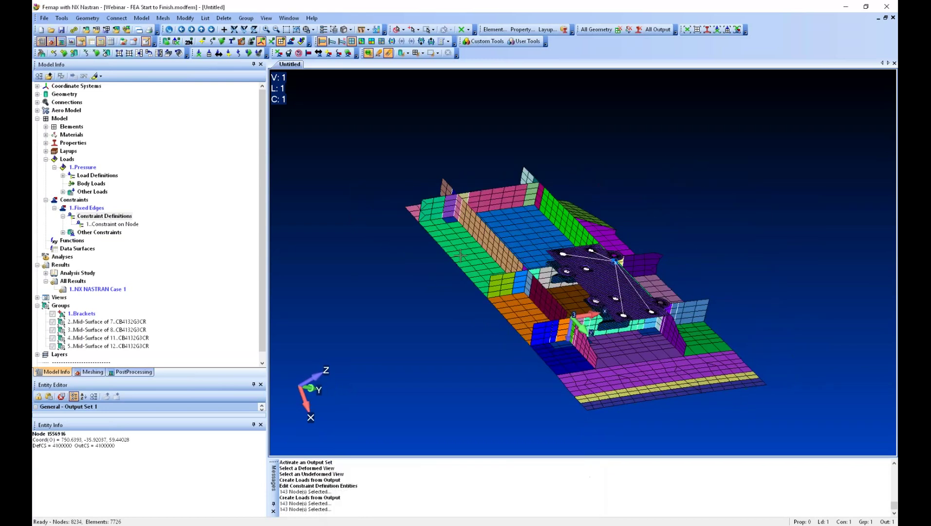
click(291, 42)
click(292, 43)
click(302, 42)
ctrl+middle_drag(686, 305, 521, 292)
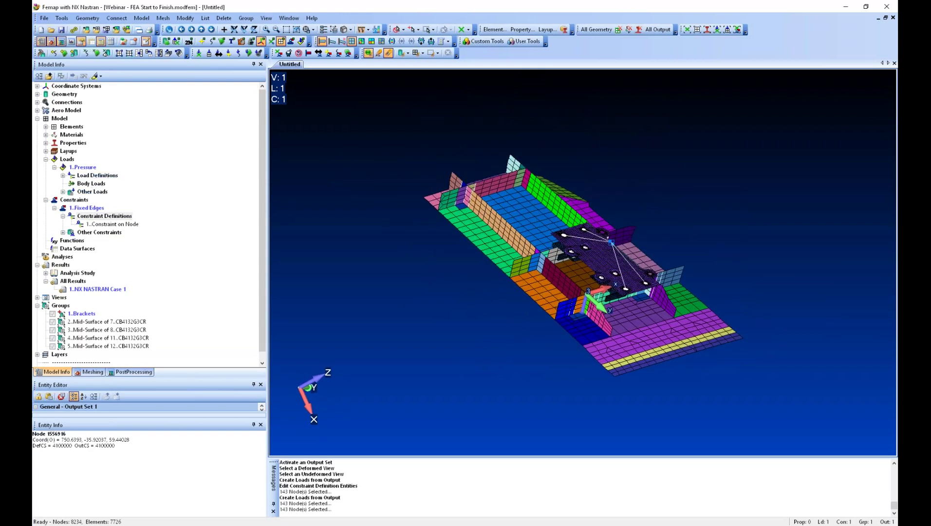
middle_drag(489, 246, 449, 286)
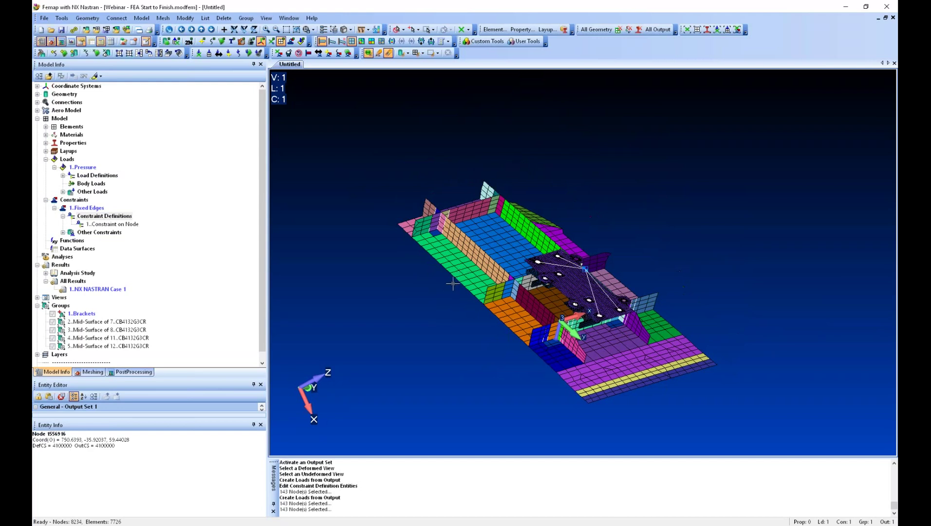
Create an elemental load on all elements as a constant pressure of 12.45 normal to the element face.
right_click(90, 176)
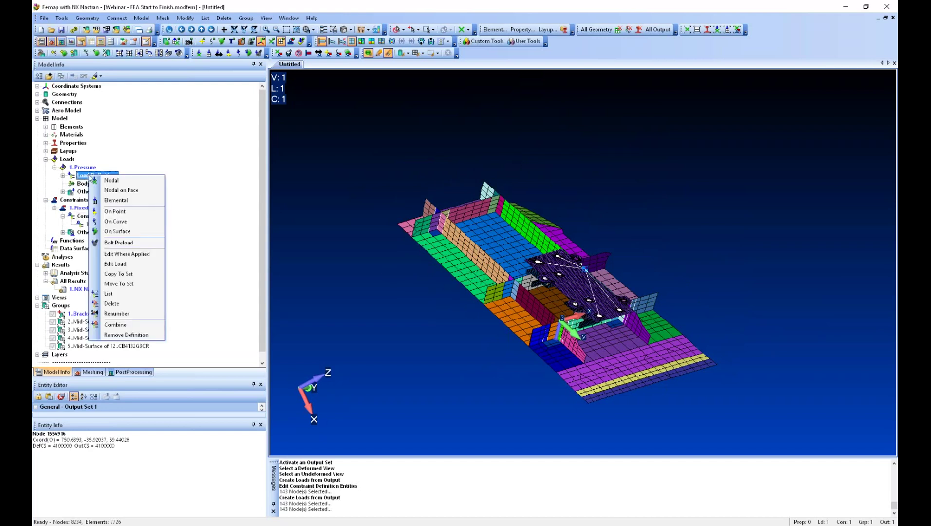
click(130, 201)
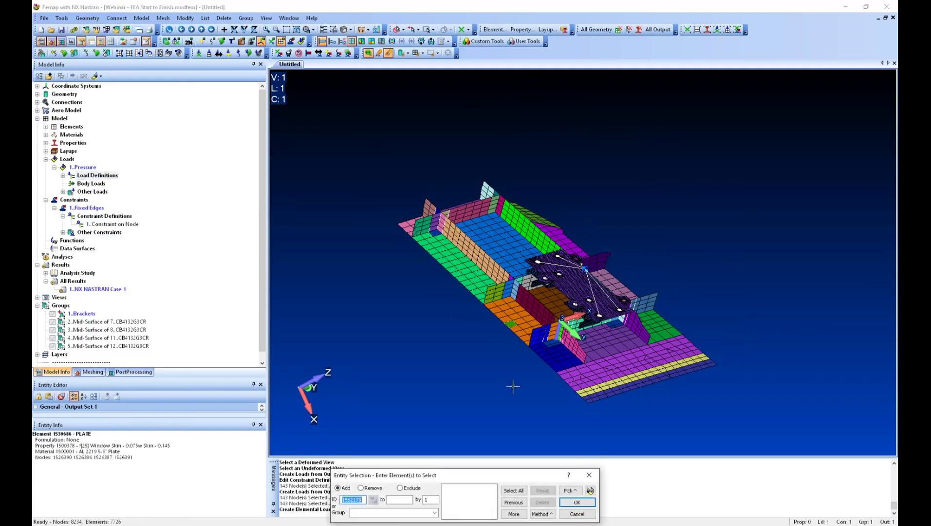
drag(489, 478, 483, 415)
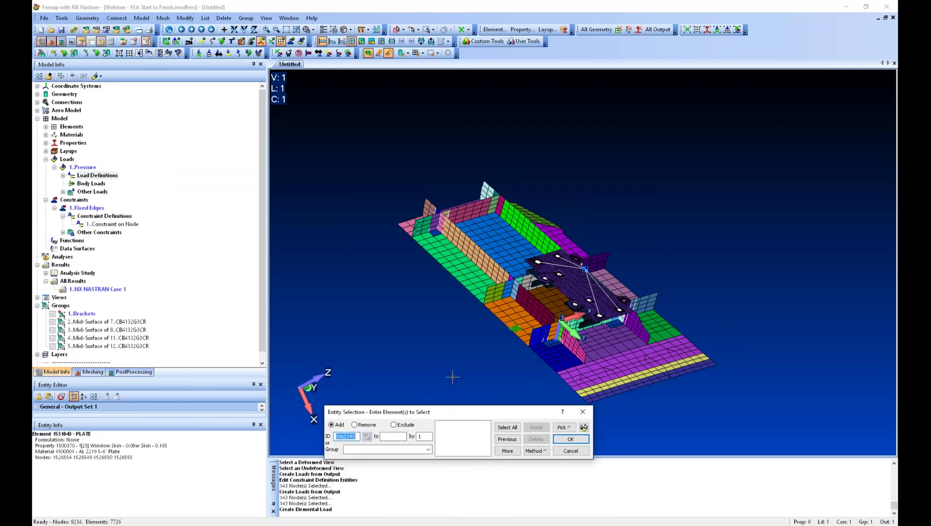
click(509, 429)
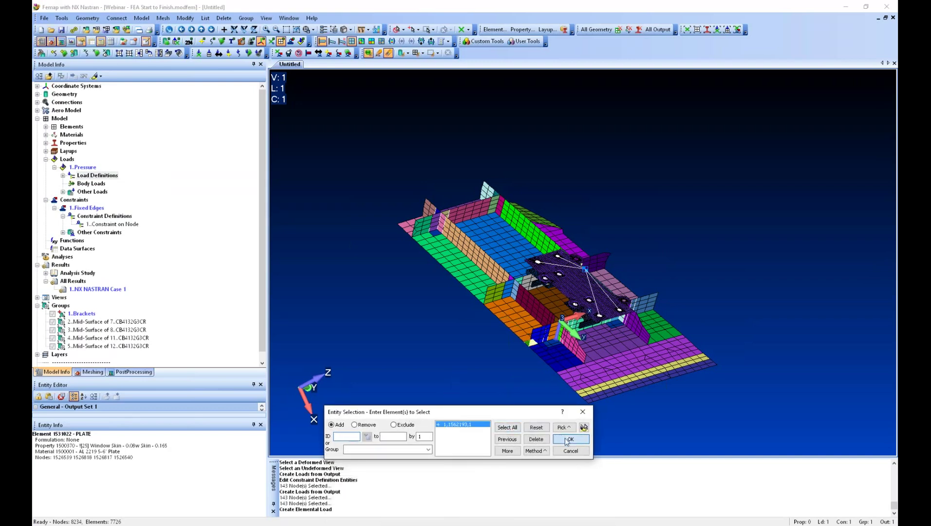
click(570, 439)
double_click(433, 450)
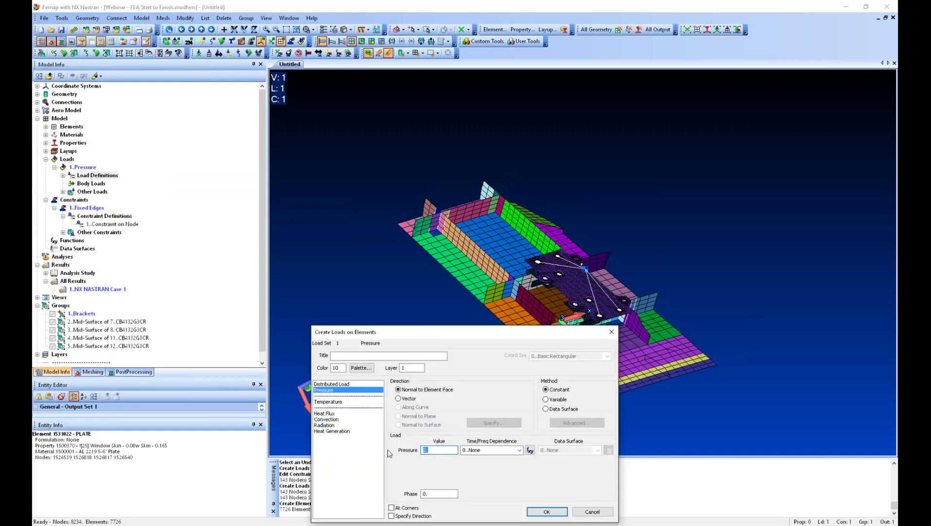
text(12)
click(546, 512)
Apply the pressure to the front faces adjacent to a flat skin plate element, using a tolerance of 20.
scroll(522, 370, up, 5)
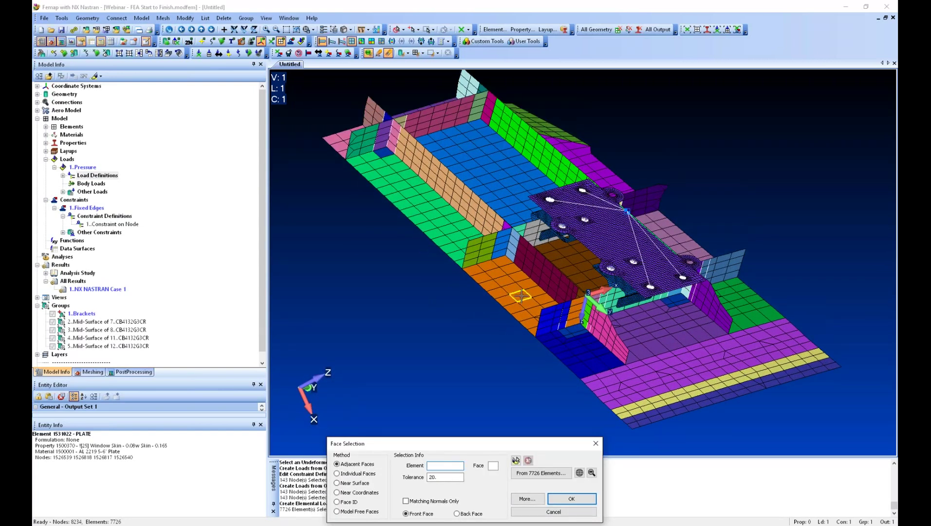
click(522, 296)
drag(442, 478, 423, 479)
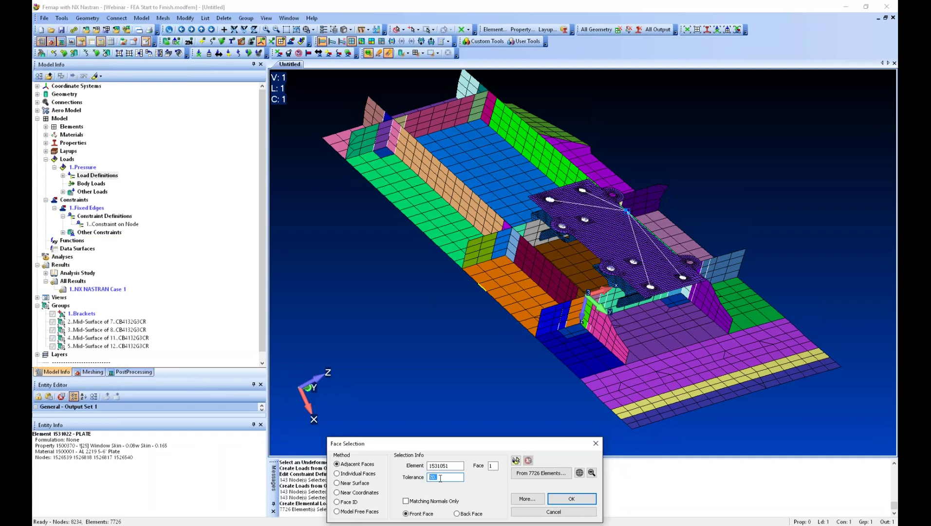
click(534, 500)
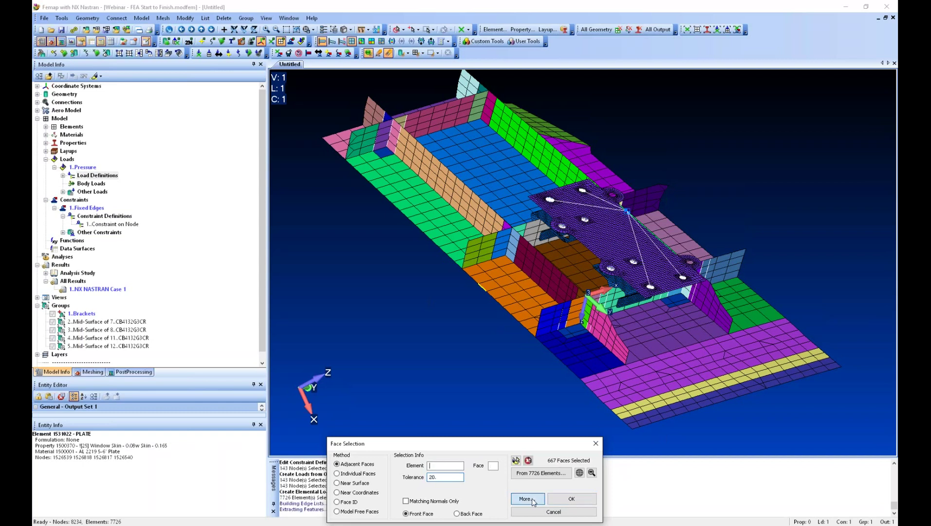
click(517, 464)
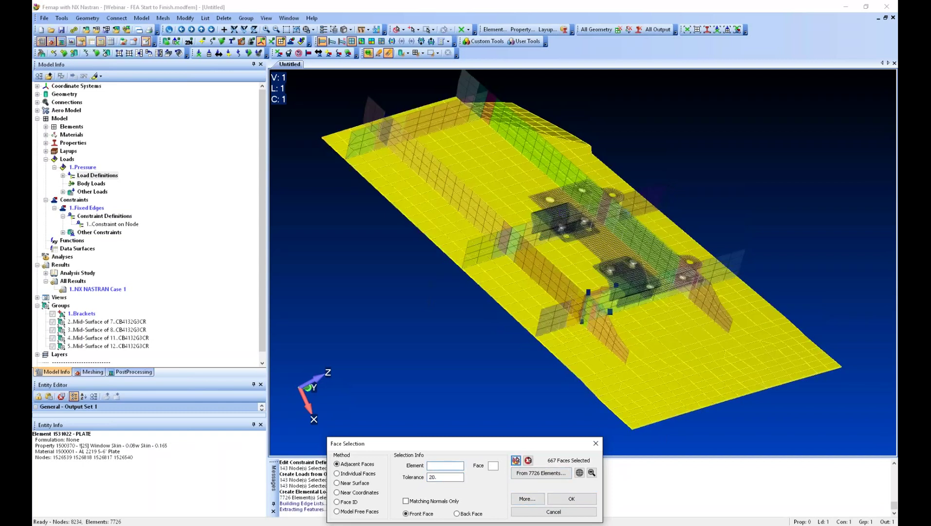
scroll(565, 372, down, 3)
middle_drag(566, 372, 541, 341)
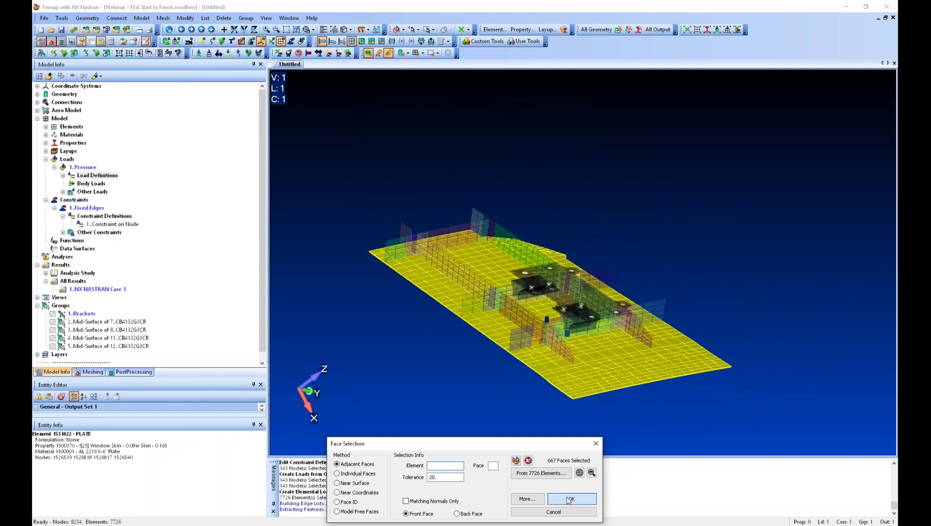
click(572, 498)
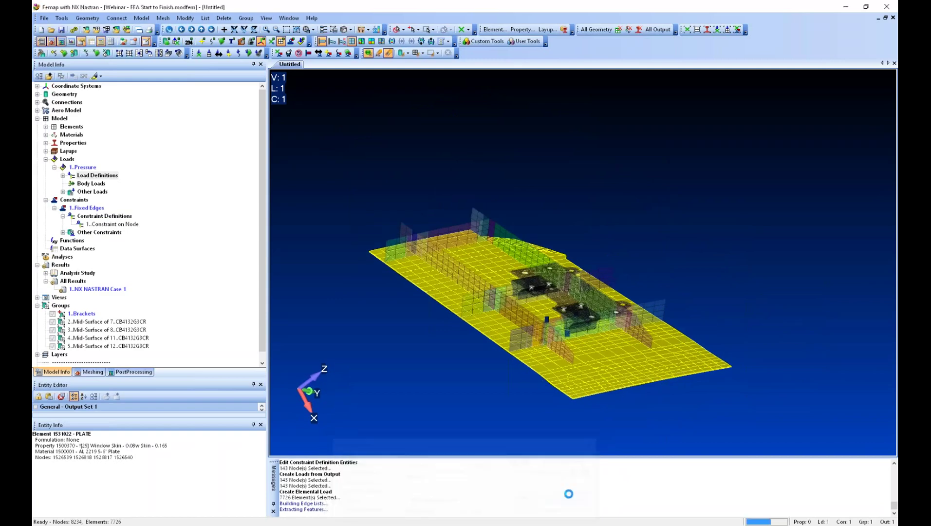
Display the load symbols to inspect the pressure on the skin panel's underside, and hide them again.
click(301, 41)
scroll(564, 283, up, 8)
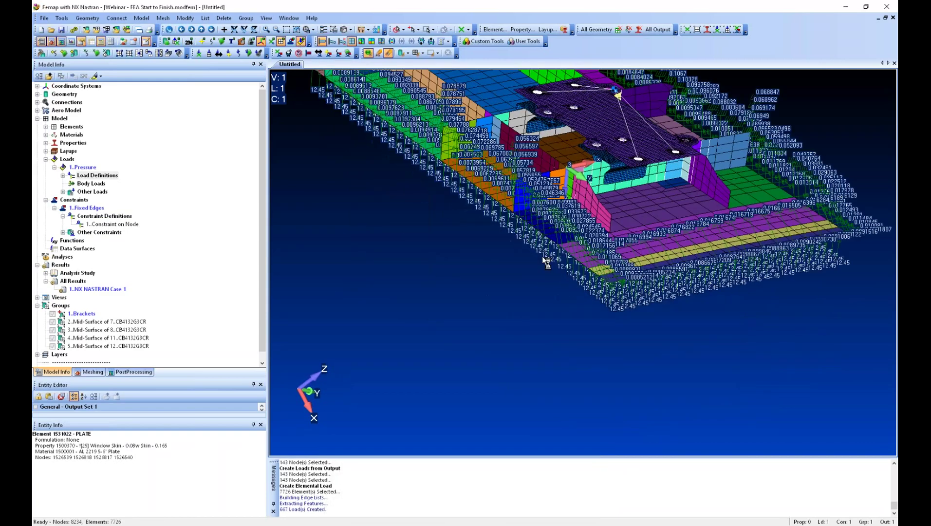
middle_drag(564, 284, 635, 303)
click(301, 42)
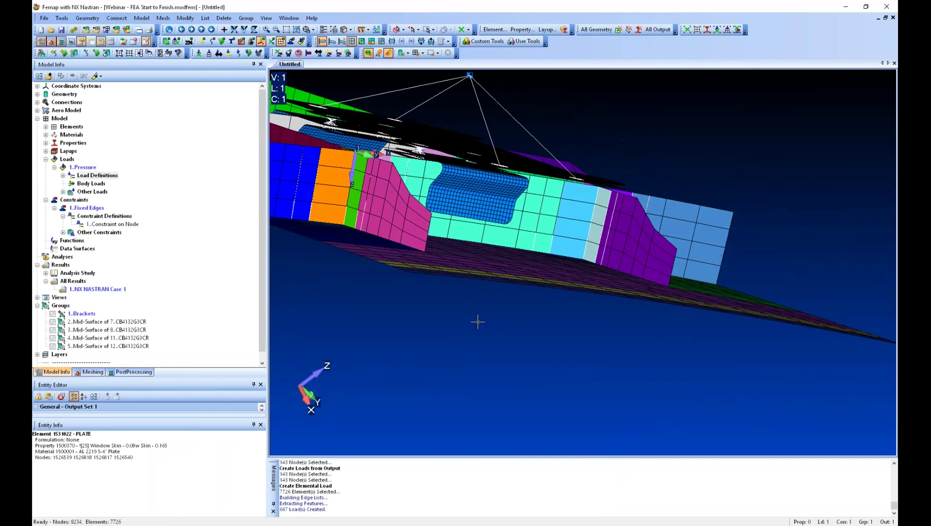
scroll(478, 322, down, 8)
middle_drag(485, 319, 536, 362)
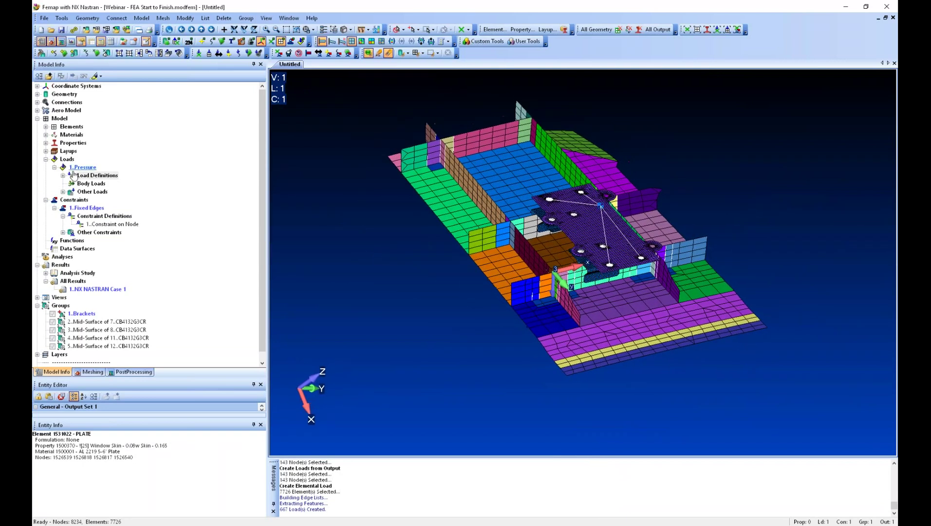
Collapse the pressure and constraint sets in the model tree and create a new standard load set titled Ax.
click(54, 168)
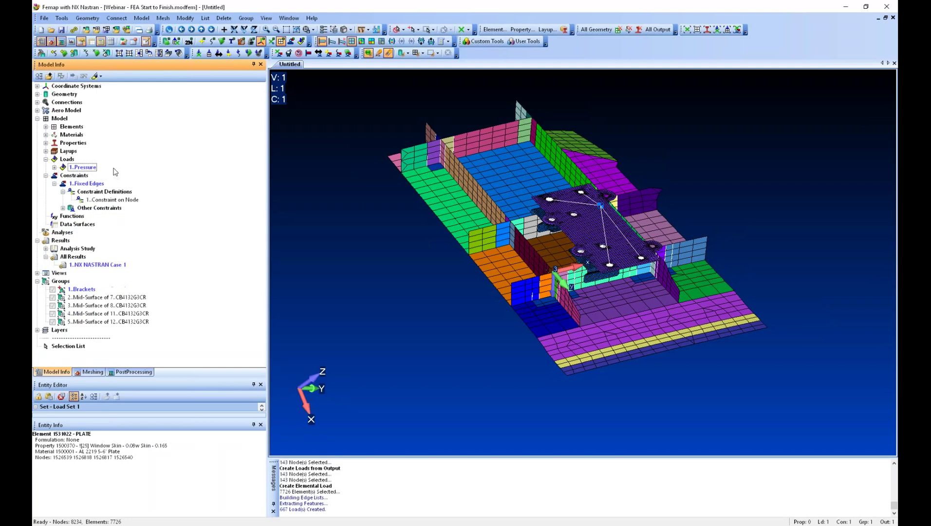
click(55, 184)
click(46, 176)
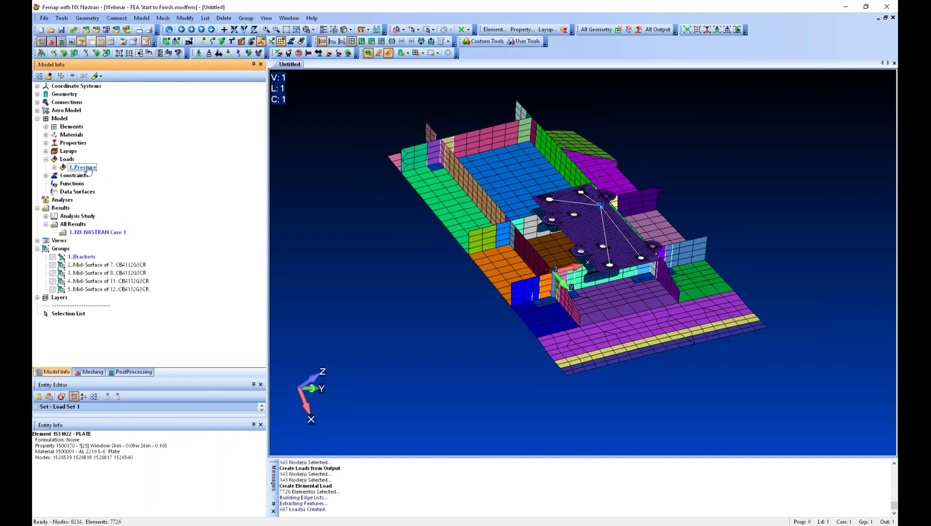
right_click(88, 168)
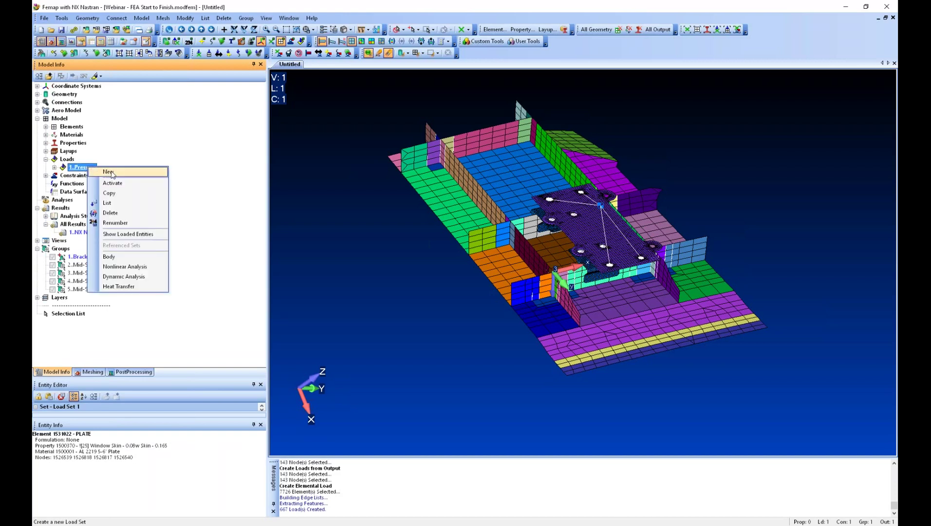
click(112, 172)
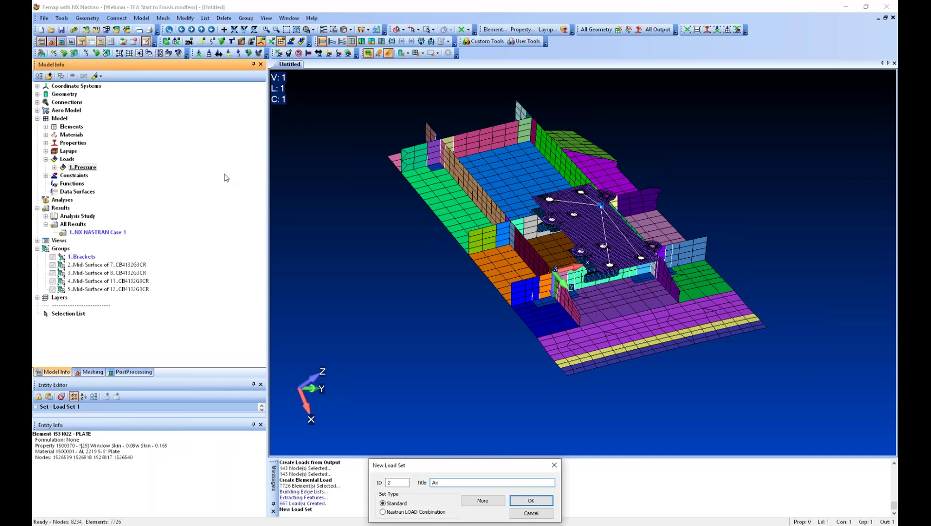
key(Return)
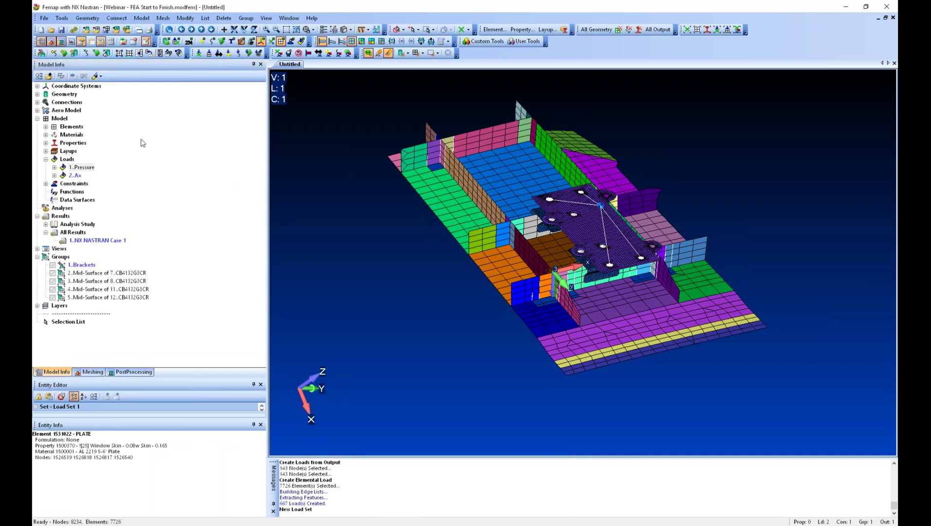
Add an active translational acceleration body load to the Ax set with Ax set to 20*386.09.
click(54, 175)
right_click(87, 192)
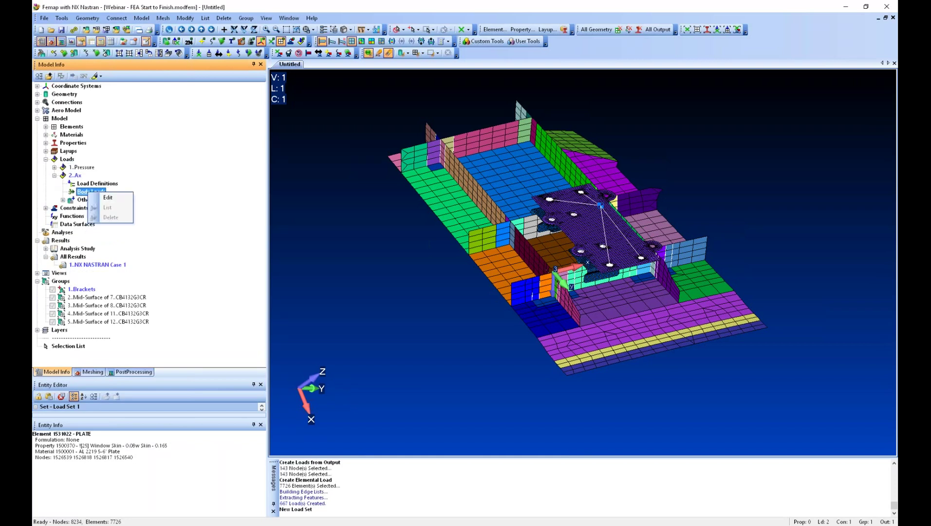
click(108, 198)
click(329, 359)
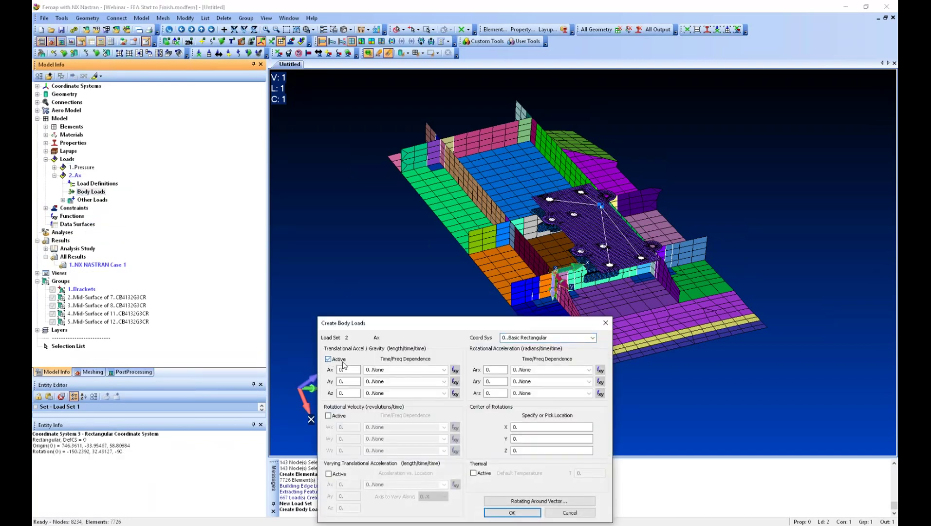
double_click(351, 368)
text(20)
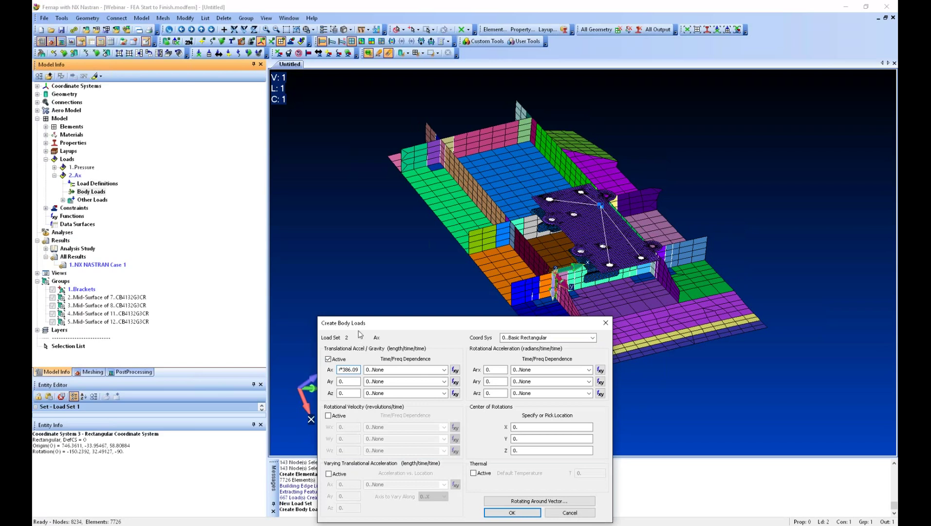
click(511, 513)
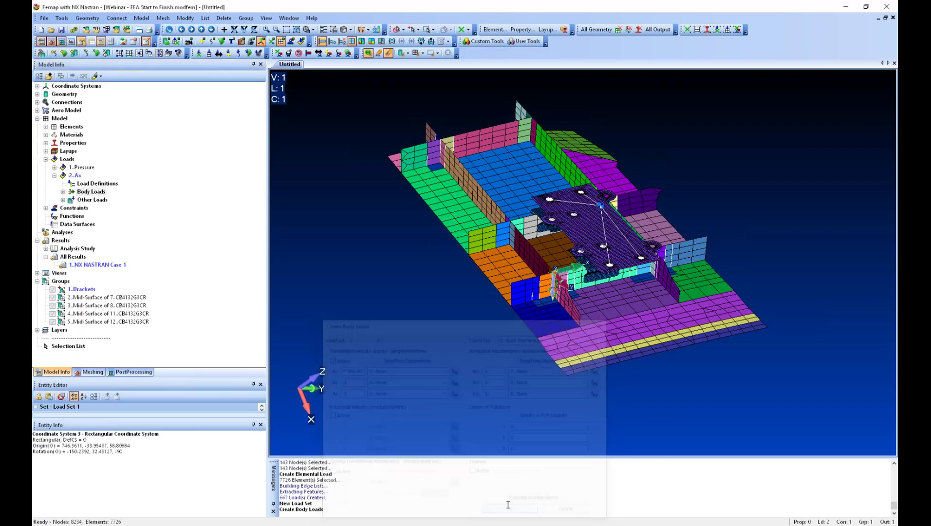
Duplicate the Ax load set five times to make load sets 3 through 7.
click(54, 175)
click(75, 175)
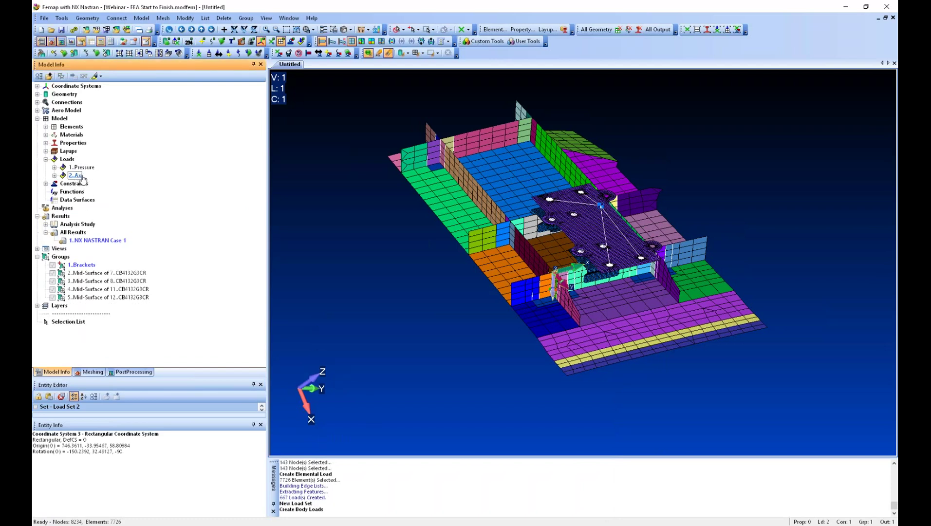
right_click(82, 179)
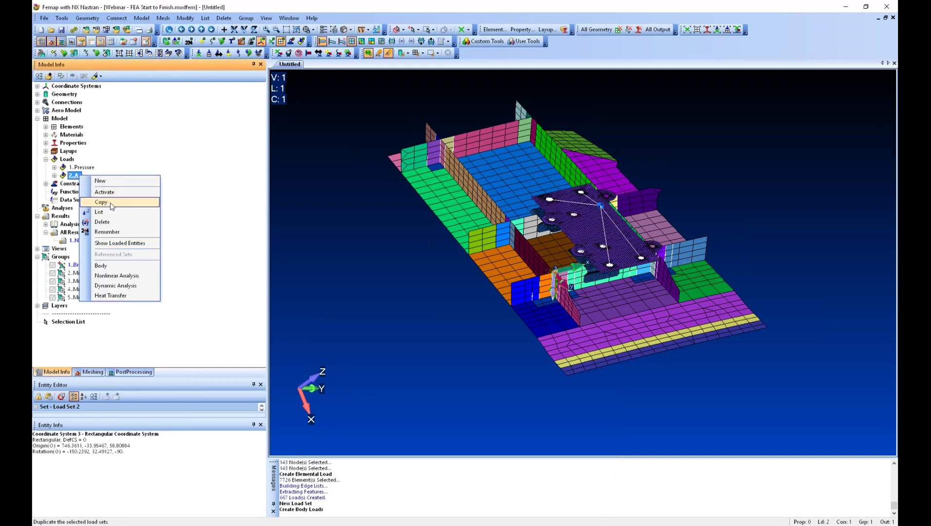
click(99, 200)
right_click(77, 184)
click(103, 205)
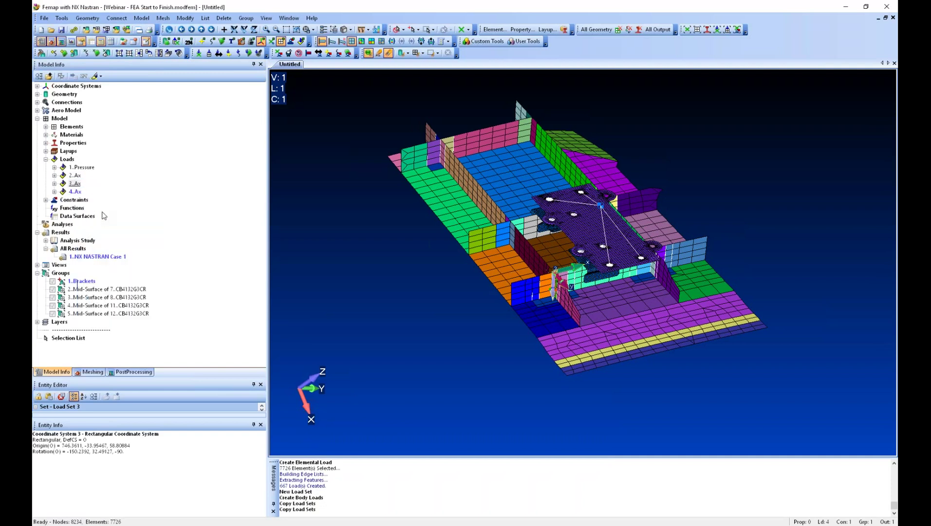
right_click(75, 192)
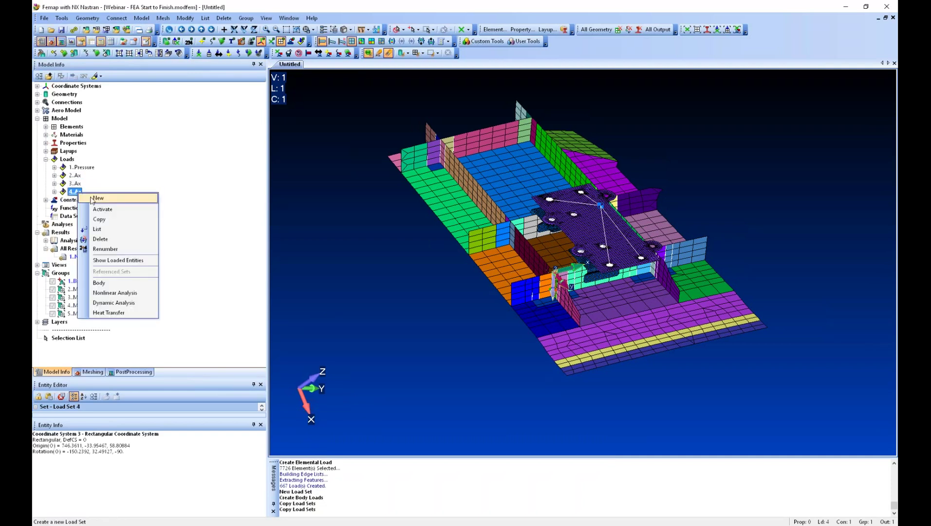
click(99, 220)
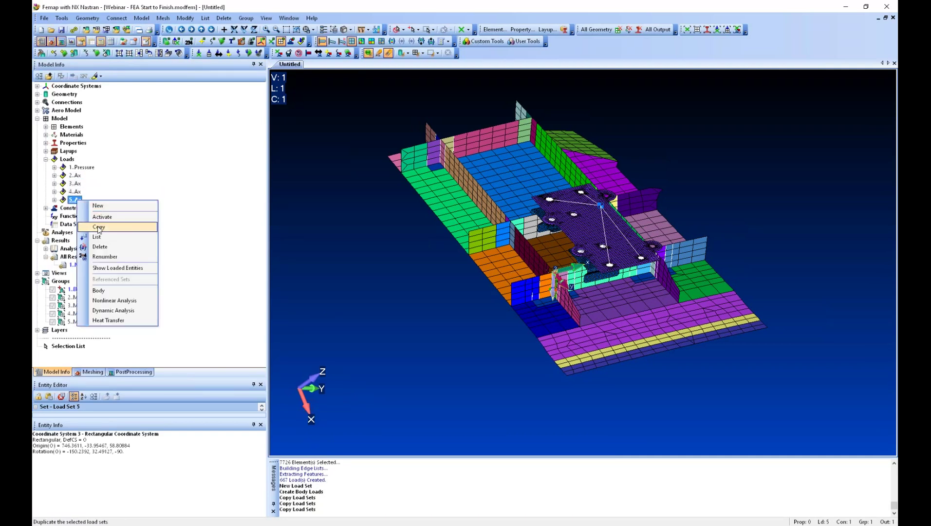
click(99, 227)
right_click(76, 208)
click(99, 235)
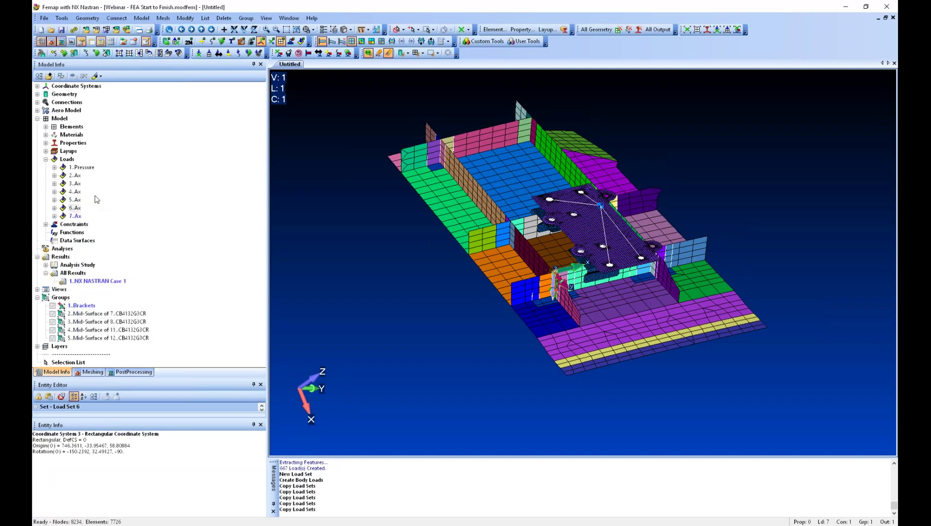
Check the acceleration body load stored in load set 2 and collapse its tree entries.
click(54, 175)
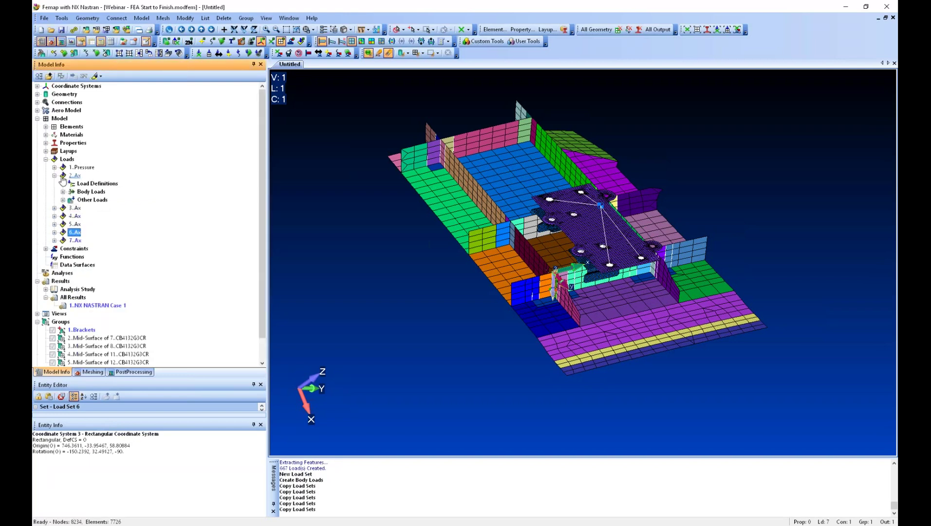
click(63, 191)
right_click(98, 200)
click(166, 176)
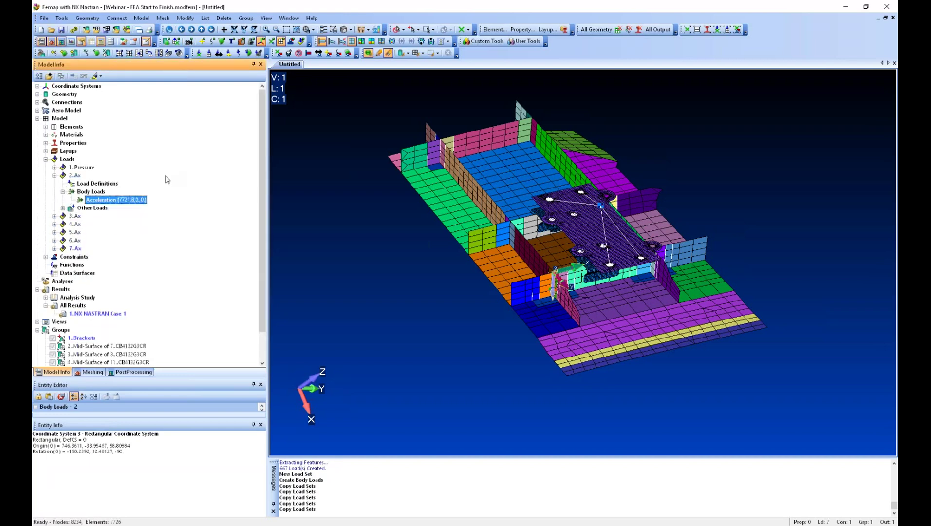
click(62, 192)
click(54, 175)
Rename load set 3 as Ay.
click(75, 184)
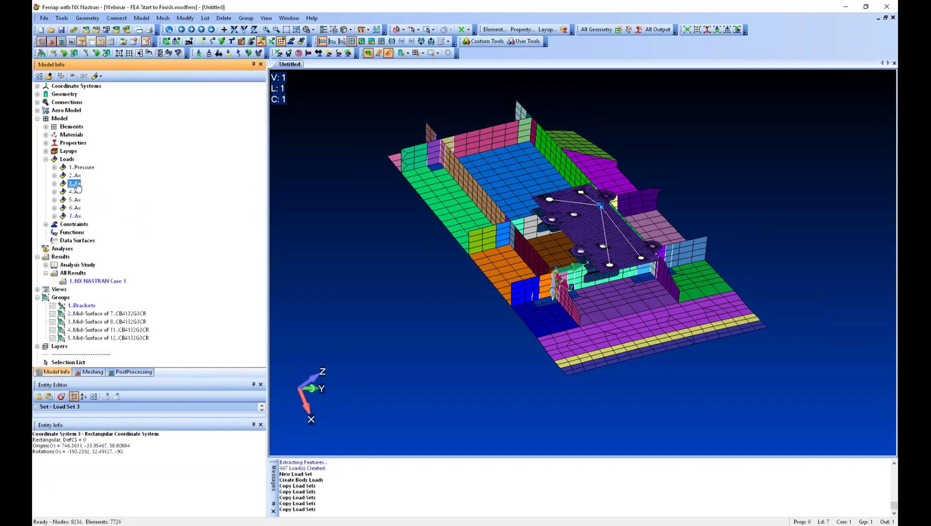
click(75, 186)
text(3..Ay)
key(Return)
Edit the Ay set's acceleration body load, clearing the Ax component and setting Ay to 15*386.09.
click(54, 184)
click(62, 200)
click(92, 208)
right_click(100, 207)
click(117, 212)
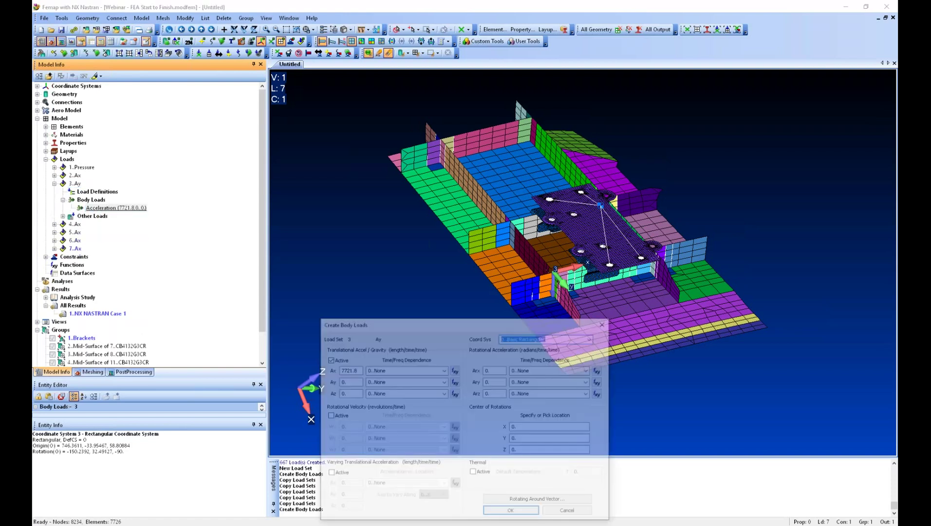
key(BackSpace)
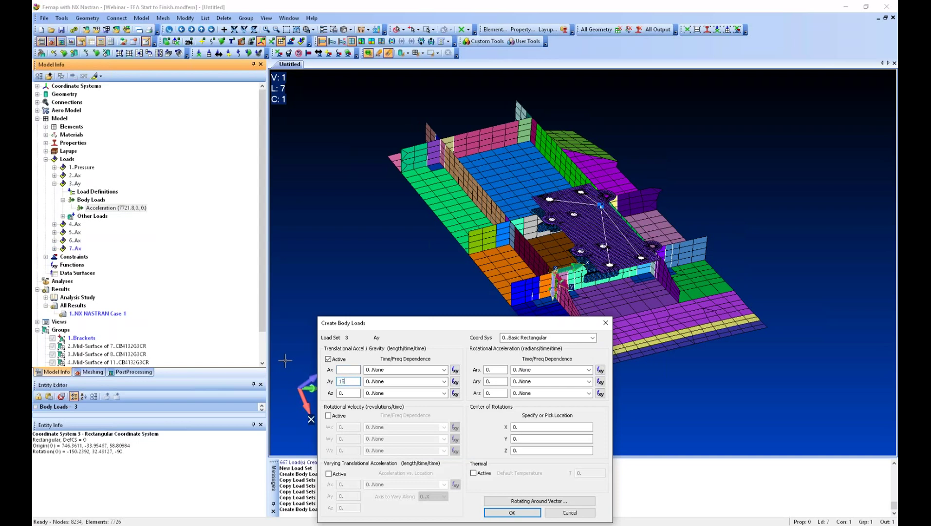
text(15*386.09)
key(Return)
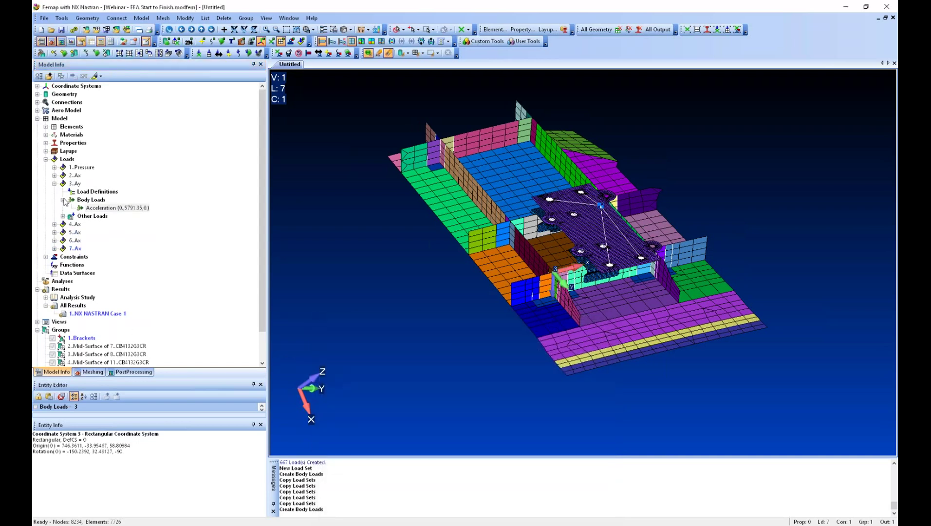
Collapse the Ay load set and rename load set 4 as Az.
click(55, 184)
click(75, 191)
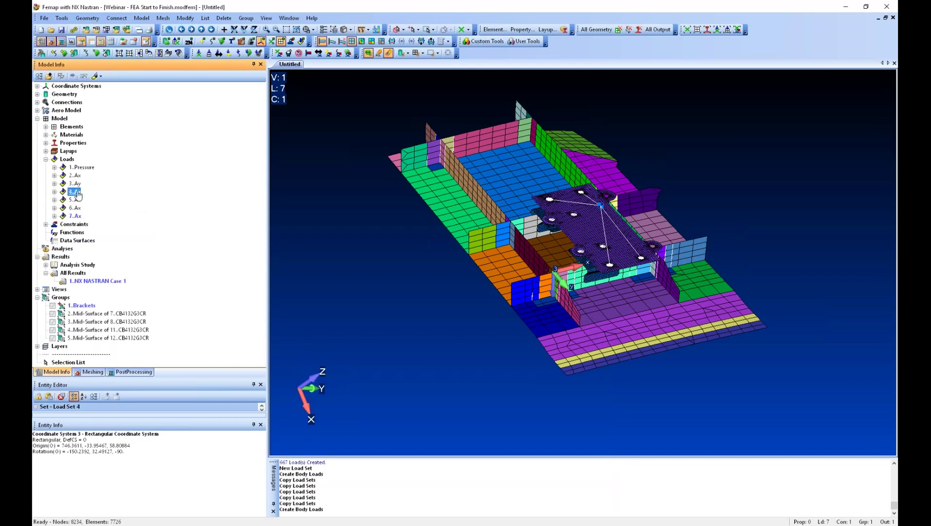
key(F2)
text(Az)
key(Return)
Edit the Az set's acceleration body load, clearing the Ax component and setting Az to 25*386.09.
click(54, 191)
click(62, 208)
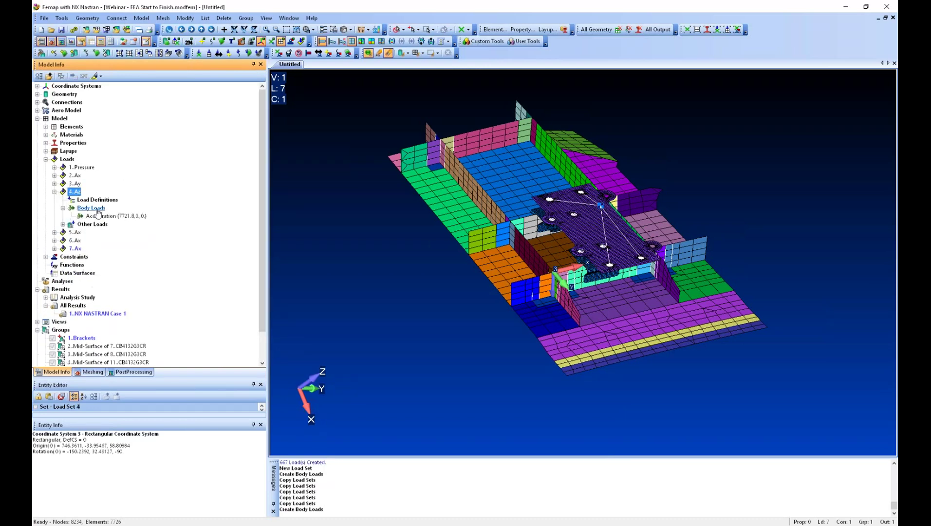
double_click(116, 216)
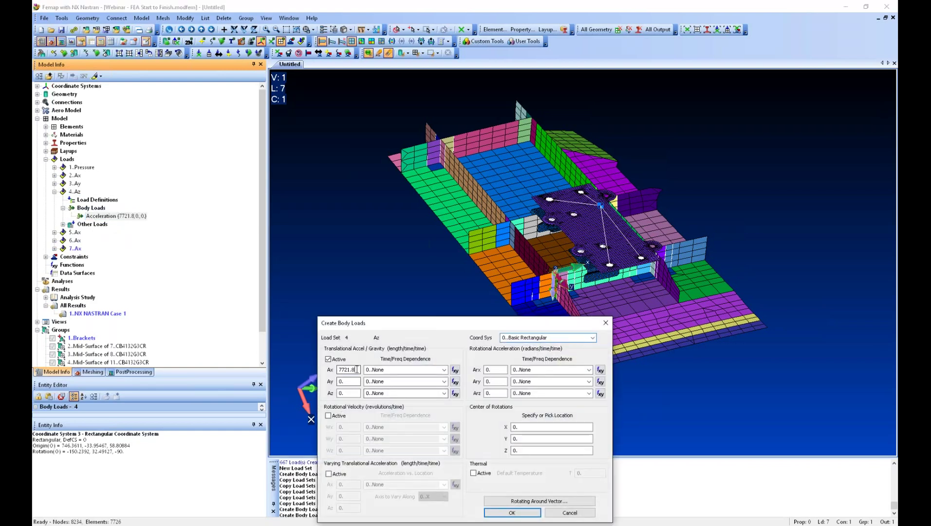
key(Delete)
double_click(344, 393)
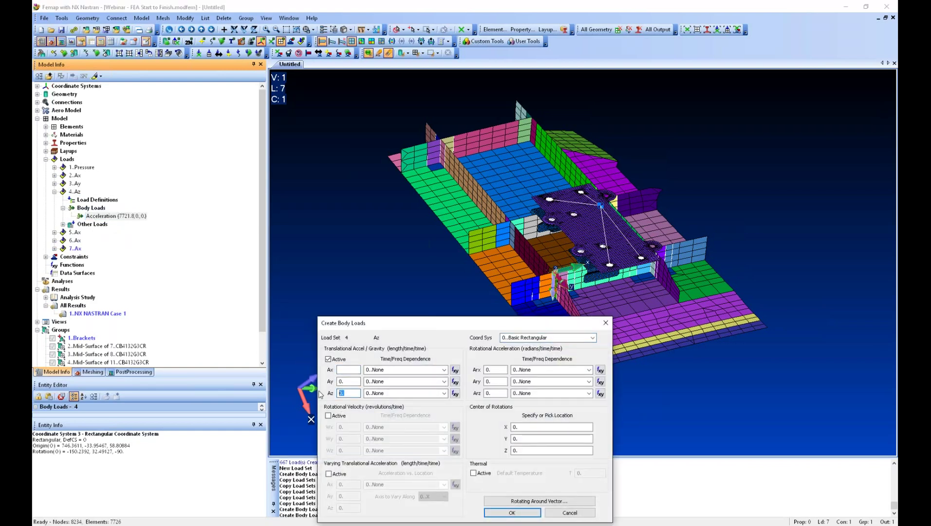
text(25*386)
text(.09)
click(533, 511)
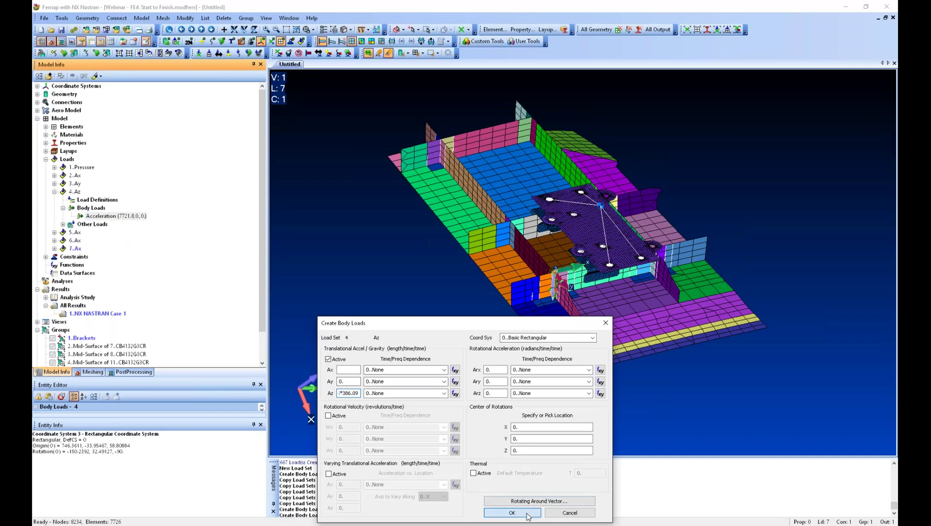
click(63, 208)
click(54, 191)
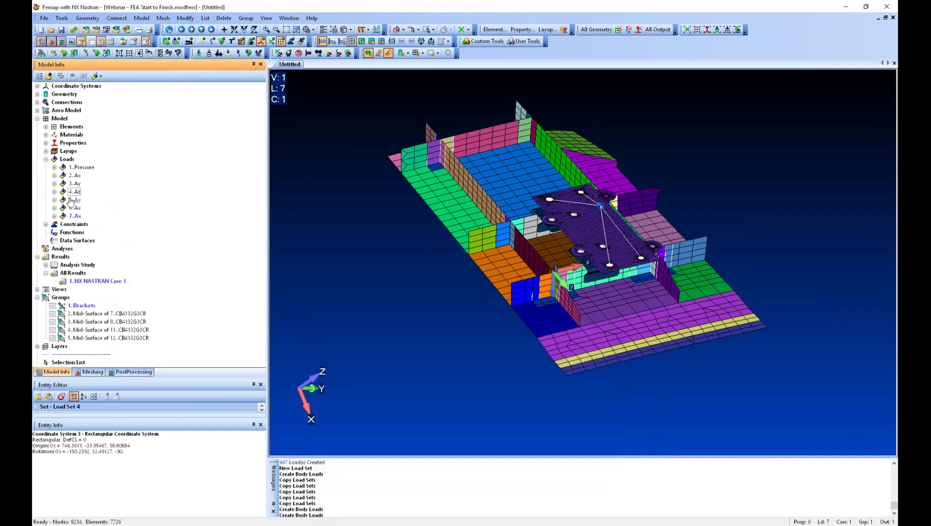
Rename load set 5 as Ax2.
click(74, 200)
click(77, 200)
click(83, 200)
key(Return)
Rename load set 6 as Ay2.
click(76, 208)
double_click(76, 209)
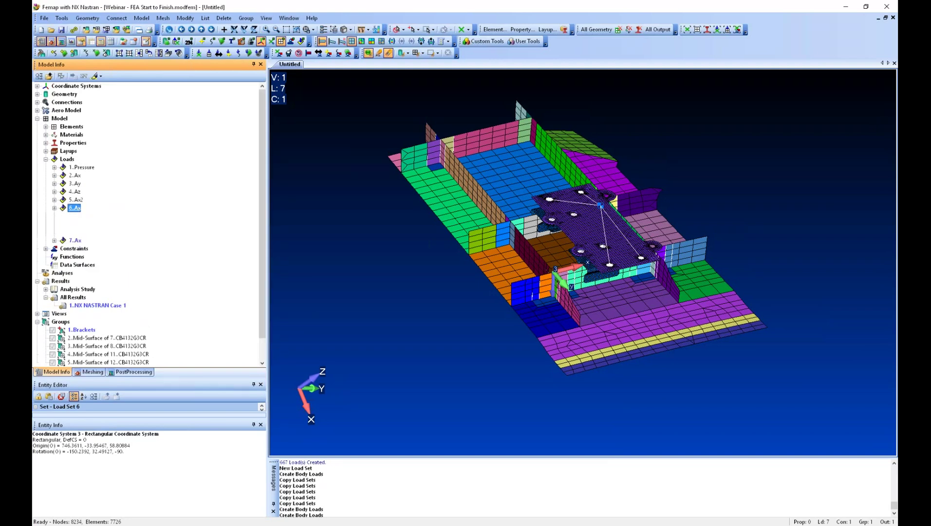
click(77, 208)
text(6..Ay2)
key(Return)
click(55, 208)
Rename load set 7 as Az2.
click(55, 216)
click(77, 216)
click(77, 217)
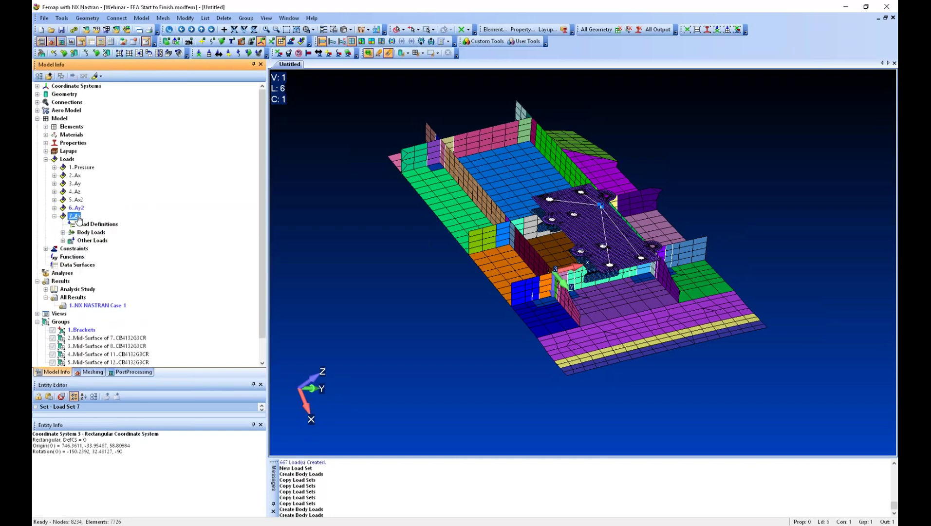
text(7..Az2)
key(Return)
Edit the Ax2 set's acceleration body load, setting the Ax component to 30*386.09.
click(55, 200)
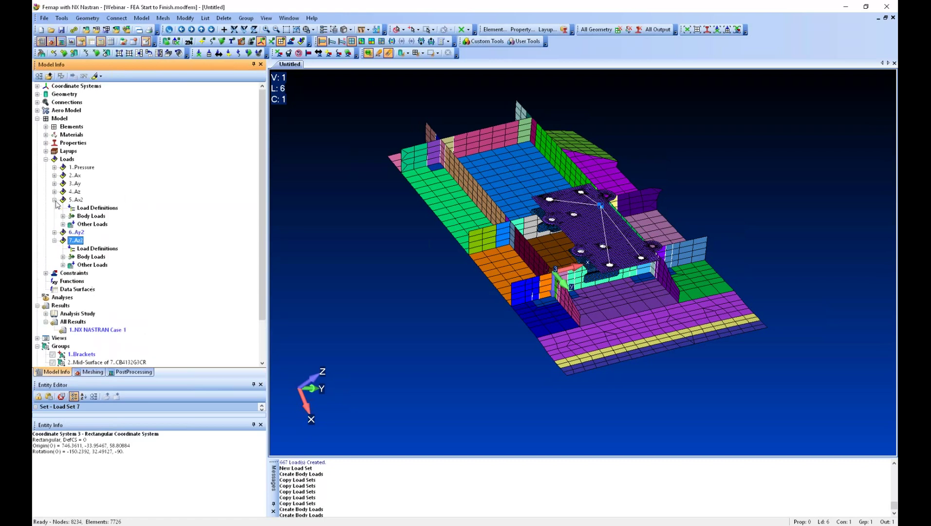
click(63, 216)
right_click(112, 224)
click(128, 232)
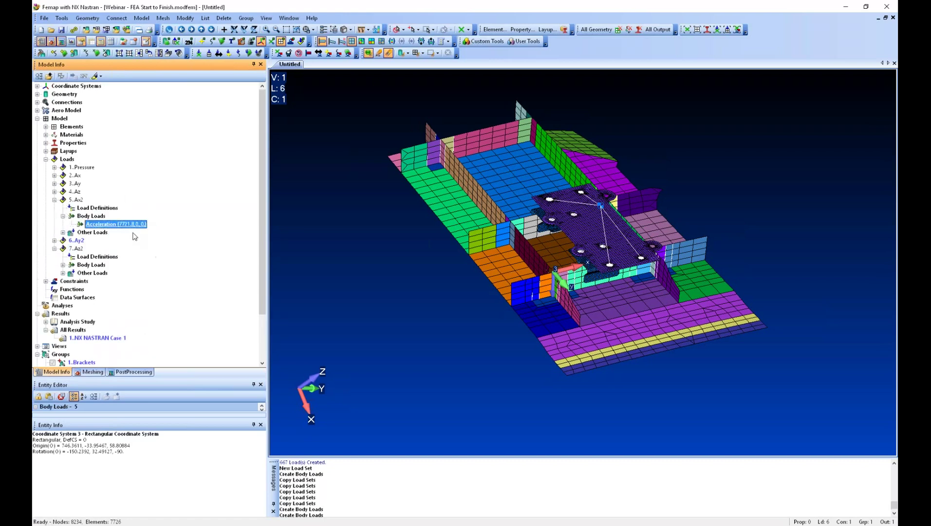
text(30*)
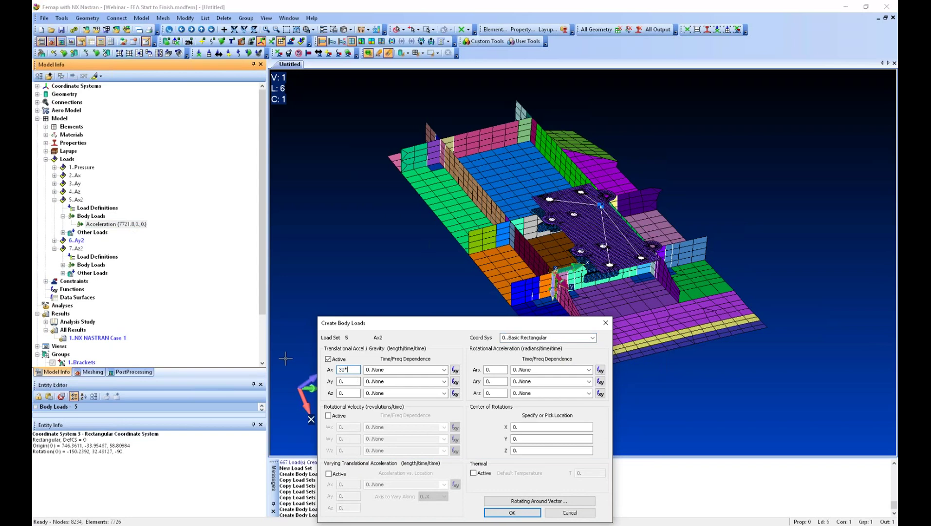
text(386.09)
key(Return)
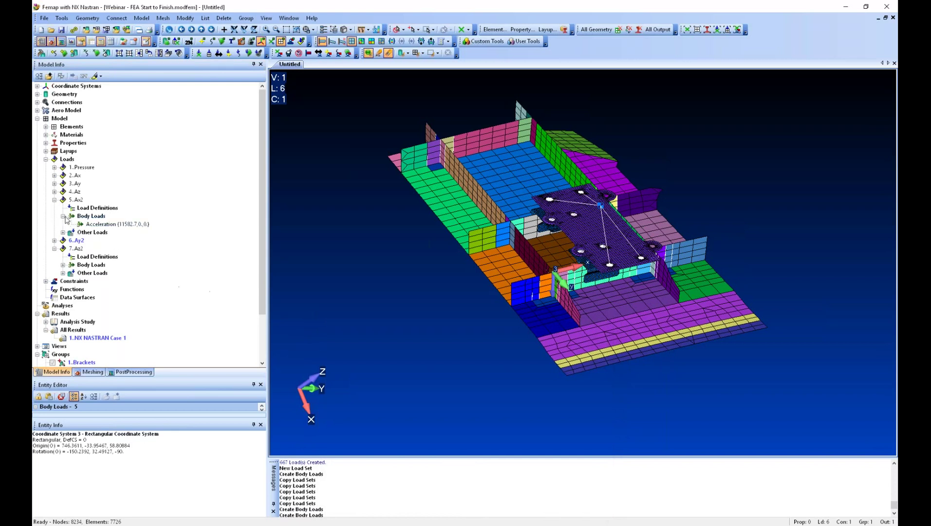
click(54, 200)
Edit the Ay2 set's acceleration body load, clearing the Ax component and setting Ay to 10*386.09.
click(54, 208)
click(63, 224)
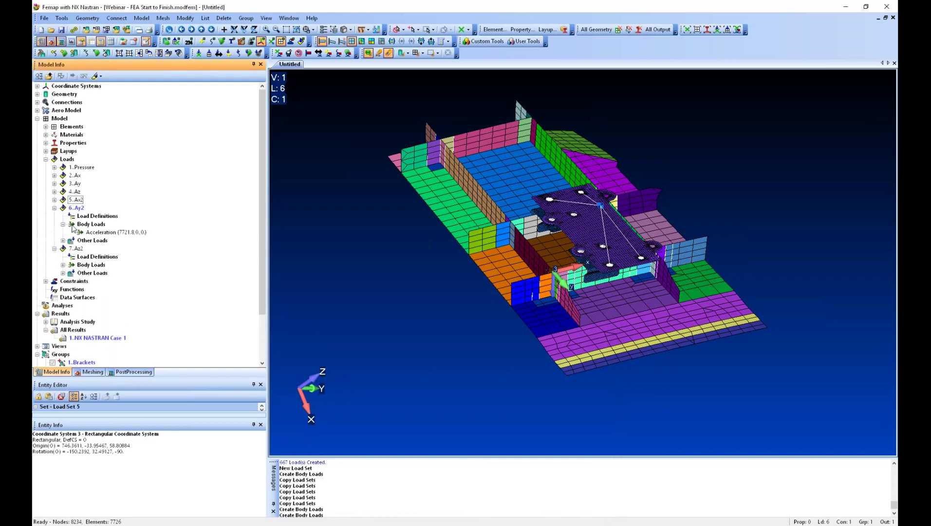
right_click(98, 237)
click(107, 239)
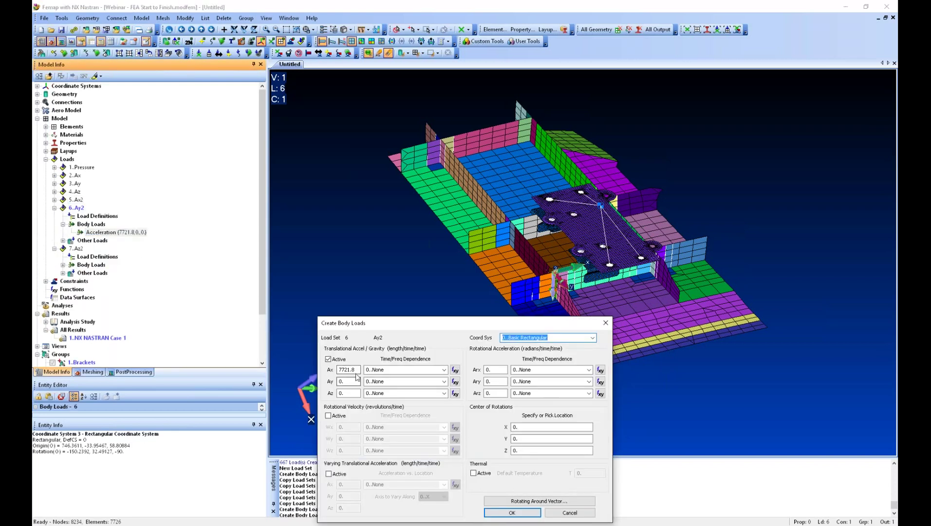
key(Delete)
key(Tab)
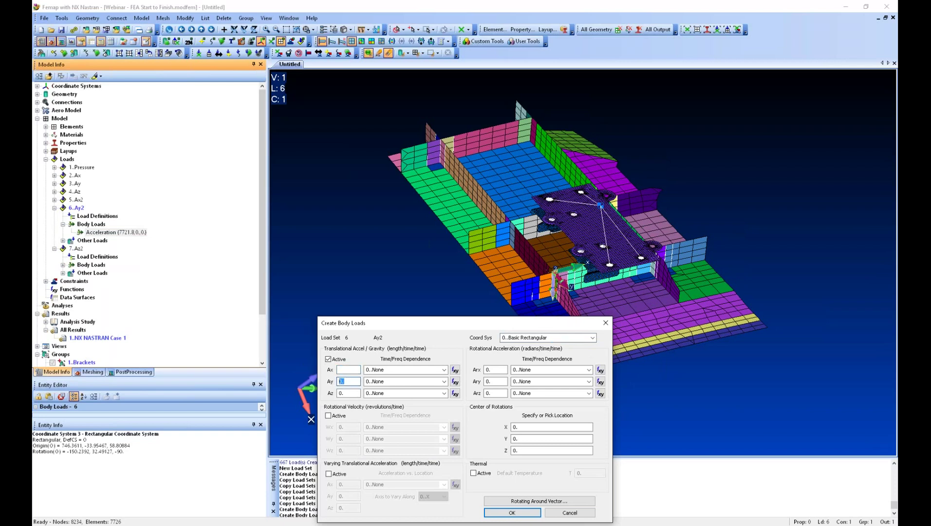
text(10*386.0)
text(9)
key(Return)
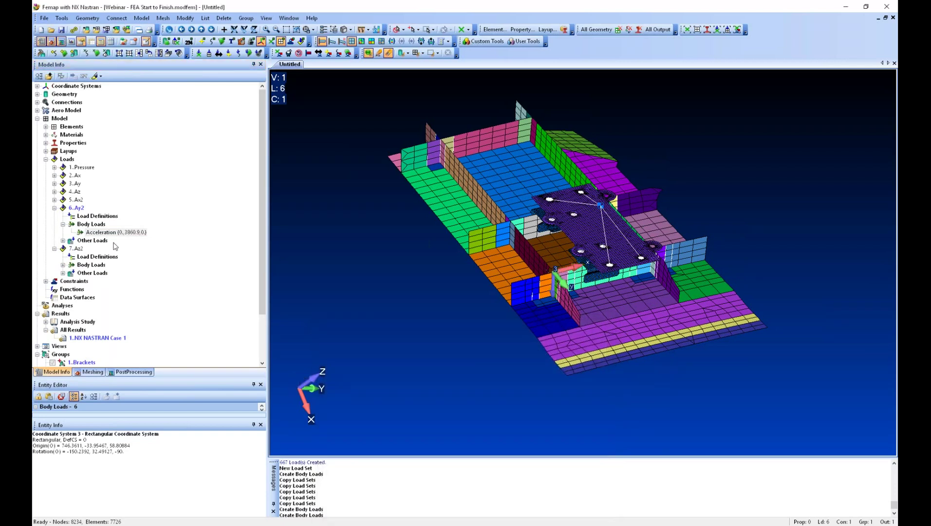
click(55, 208)
Edit the Az2 set's acceleration body load, clearing the Ax component and setting Az to 8*386.09.
click(54, 216)
click(54, 216)
click(63, 232)
right_click(100, 242)
click(113, 244)
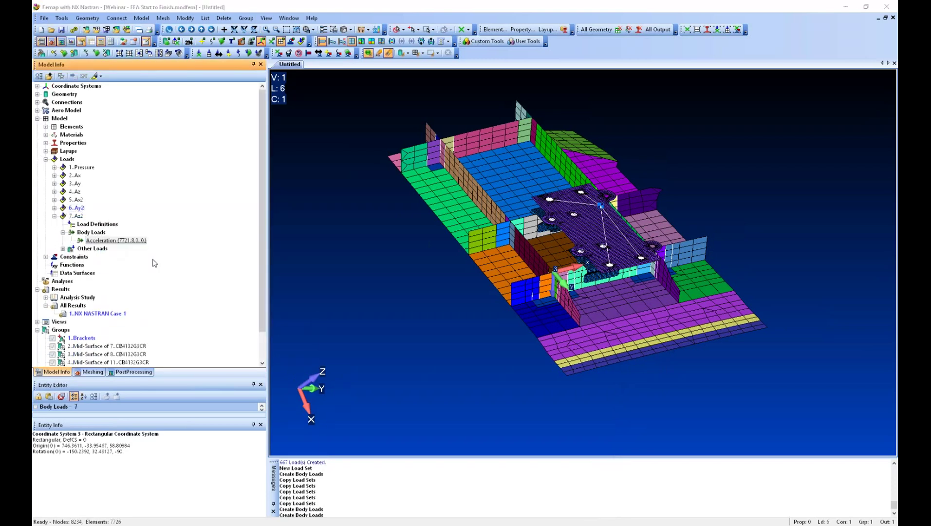
drag(358, 370, 307, 368)
key(BackSpace)
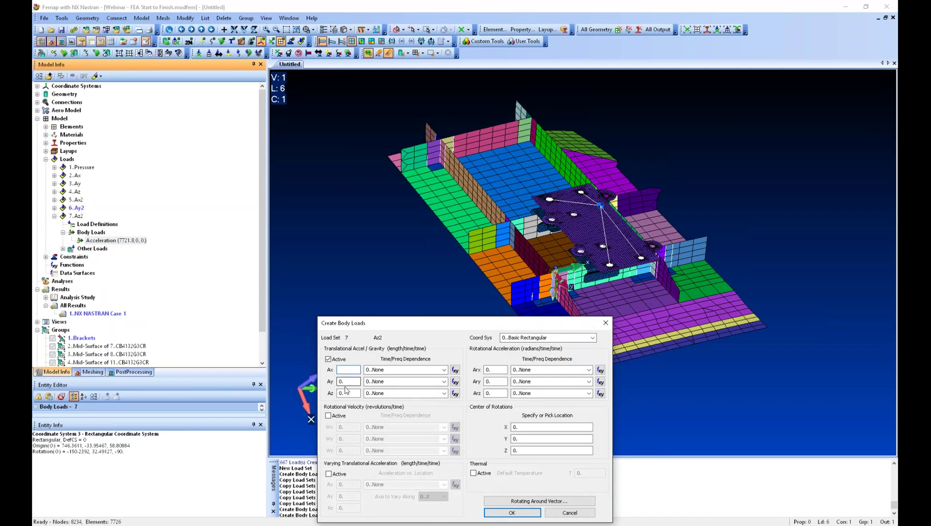
drag(347, 393, 330, 393)
text(8*386.09)
key(Return)
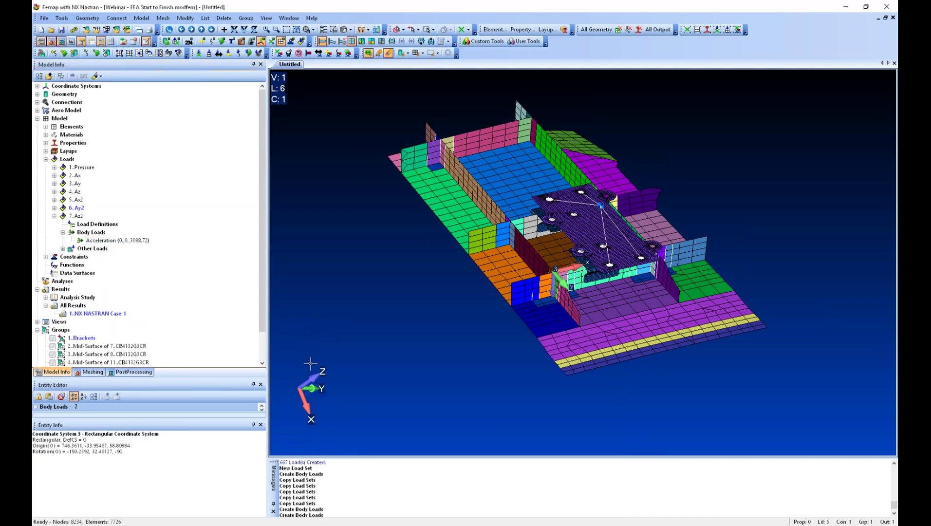
click(55, 216)
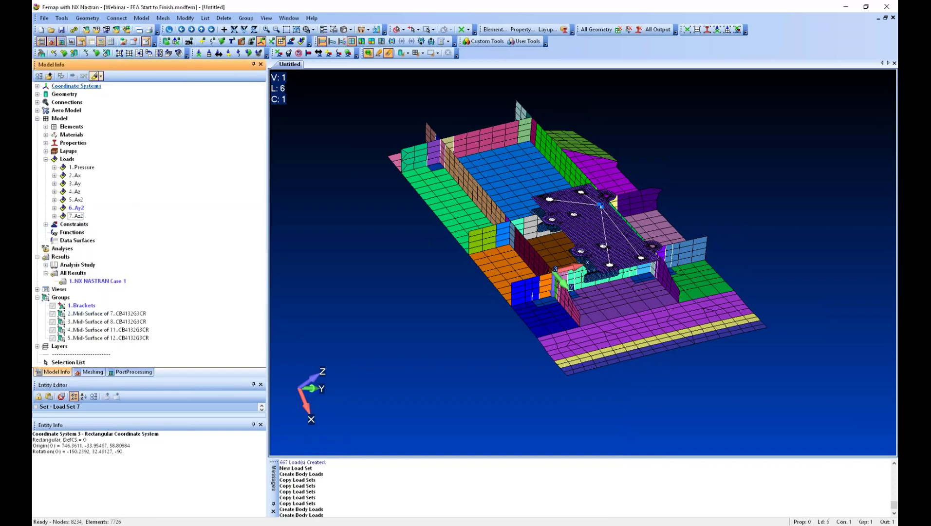
Create a standard Load Set Combination data surface with 16 rows that includes all seven load sets.
click(91, 42)
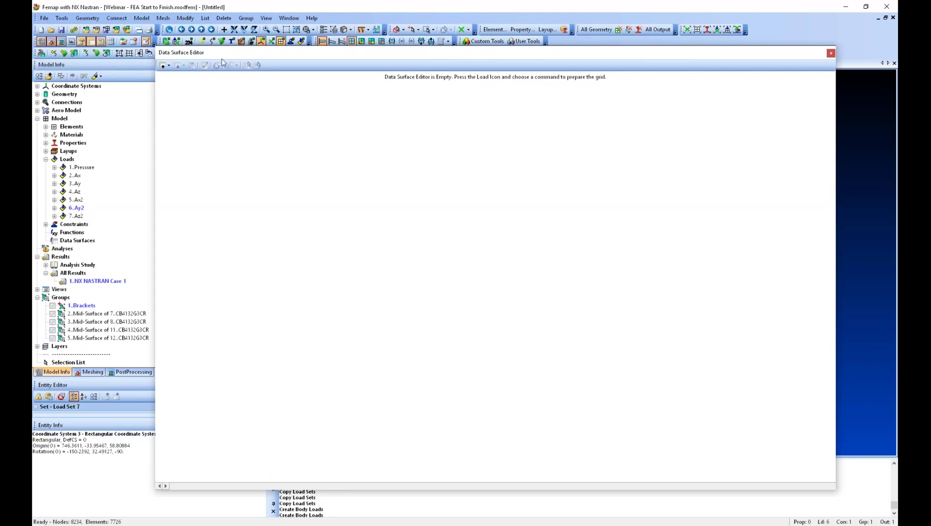
click(169, 66)
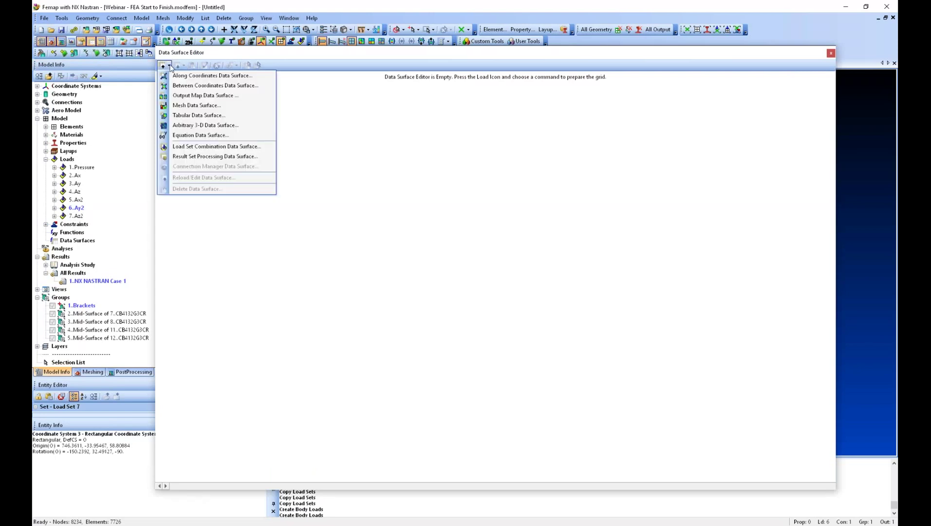
click(190, 149)
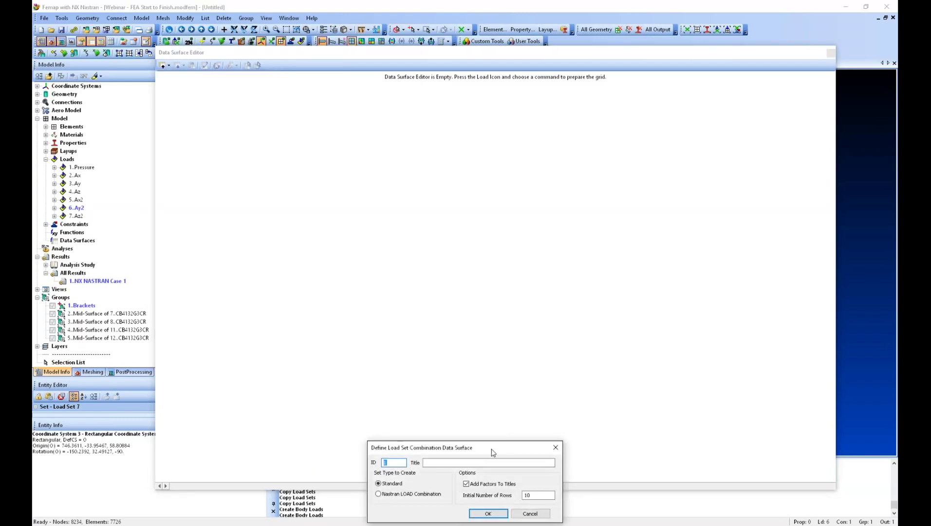
drag(488, 337, 488, 306)
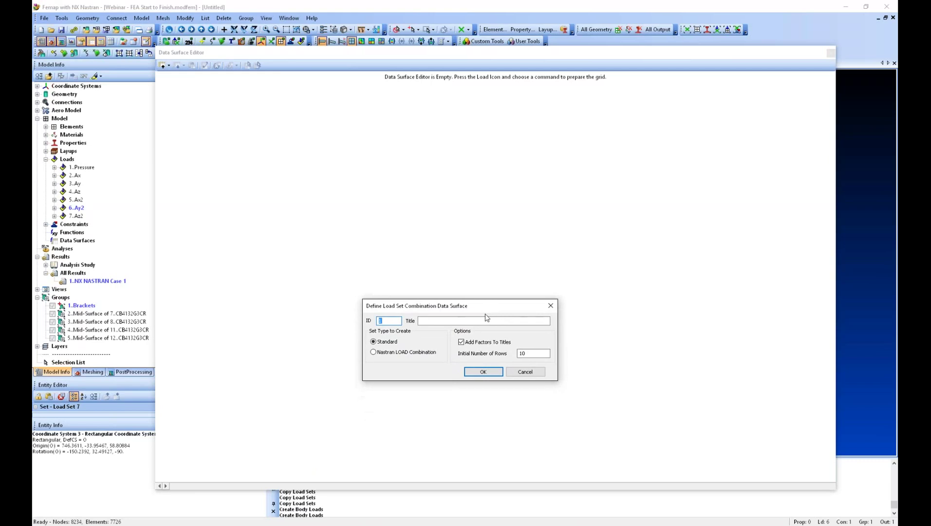
drag(531, 354, 513, 353)
click(483, 372)
click(396, 346)
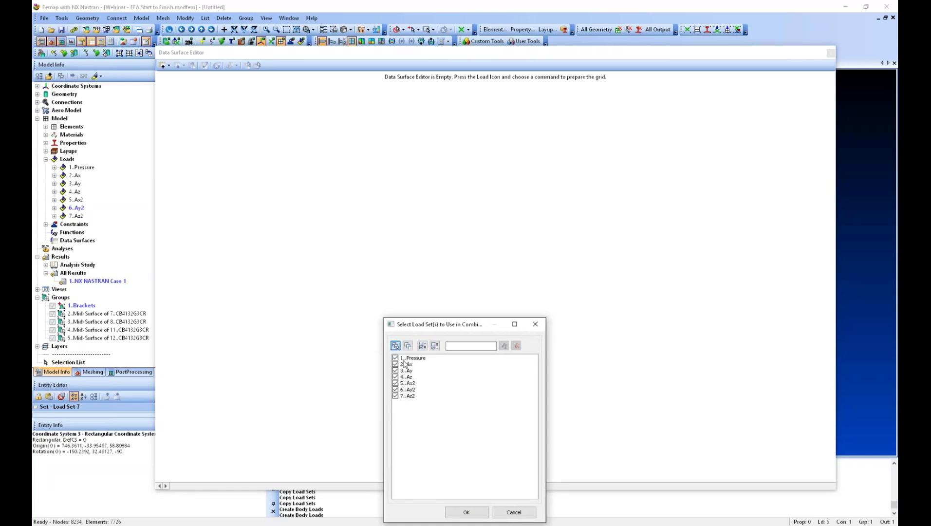
click(466, 512)
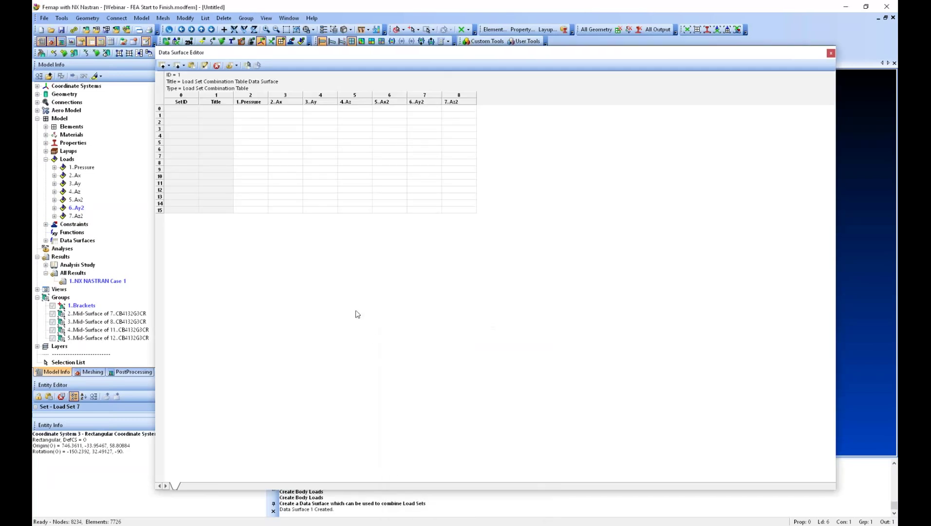
Enter a factor of 1 for Pressure in row 0 and fill it down through row 15.
click(182, 109)
click(255, 110)
text(1.)
key(Return)
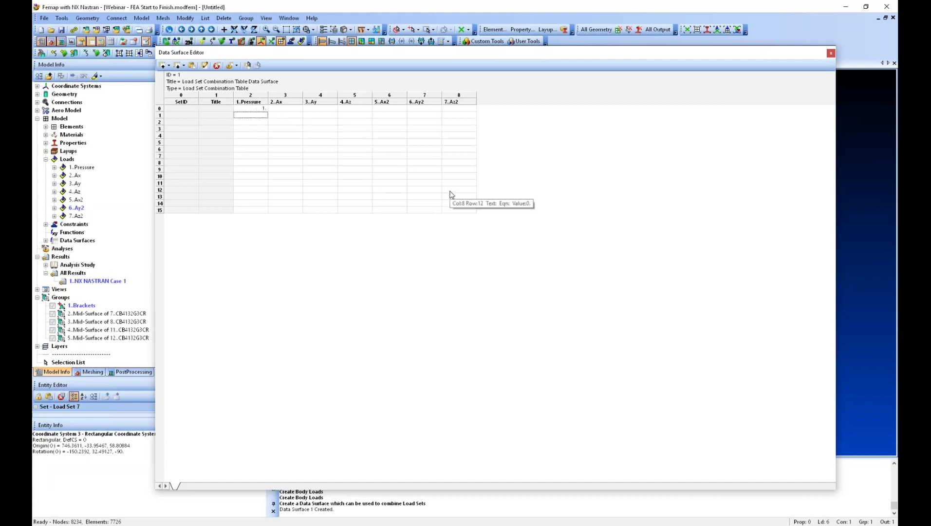
click(250, 108)
shift+click(260, 209)
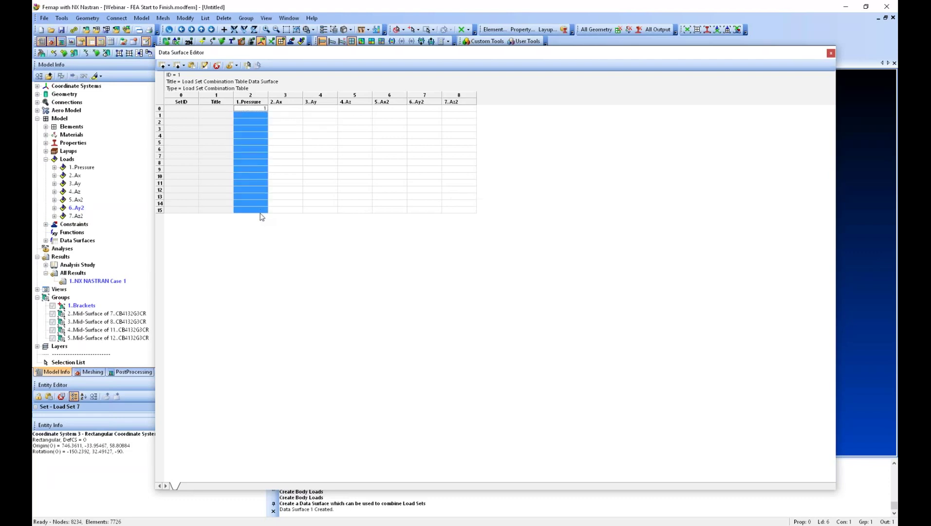
right_click(258, 212)
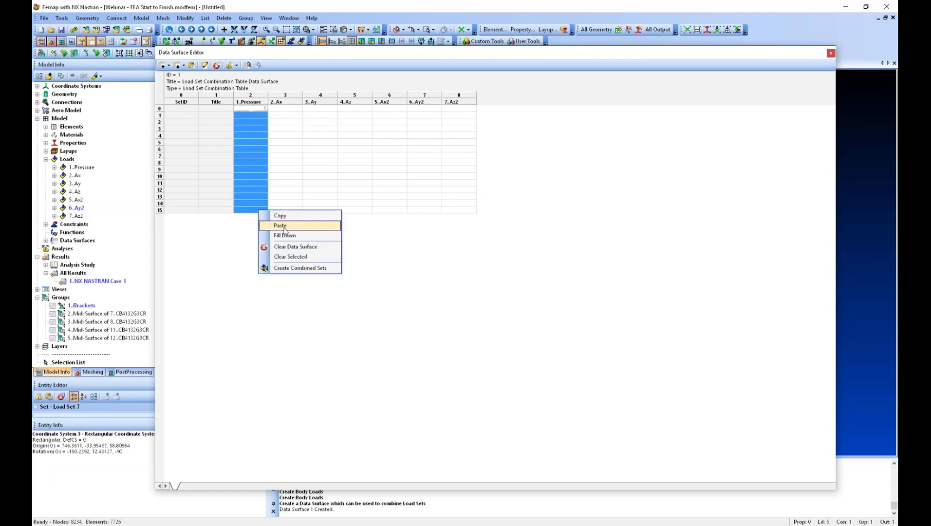
click(285, 235)
Enter factors of 1 and -1 for Ax, Ay and Az in rows 0 to 7, covering every sign combination.
click(294, 111)
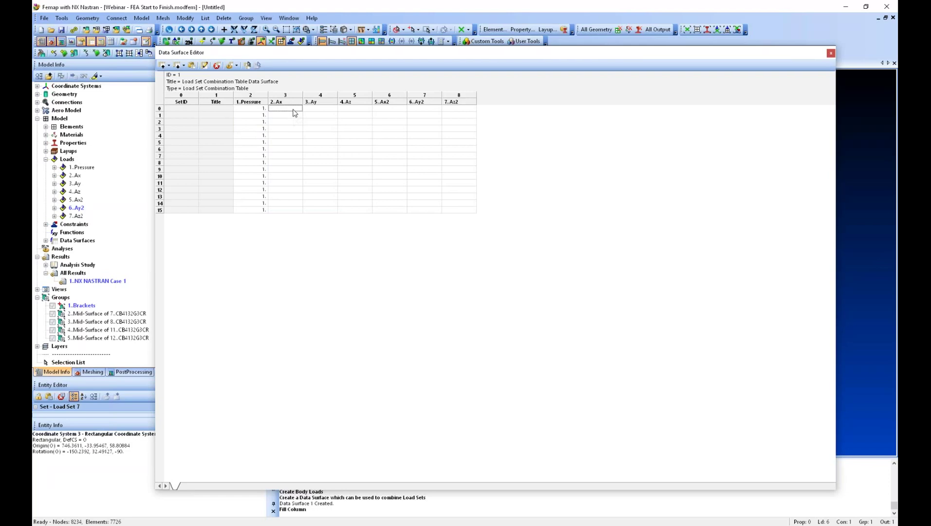
text(1)
key(Return)
text(1)
key(Return)
click(313, 108)
text(1)
key(Return)
text(1)
key(Return)
click(363, 108)
text(1)
key(Return)
text(-1)
key(Return)
Copy the Ax, Ay and Az factors from rows 0 to 7 into the Ax2, Ay2 and Az2 columns of rows 8 to 15.
drag(294, 108, 358, 158)
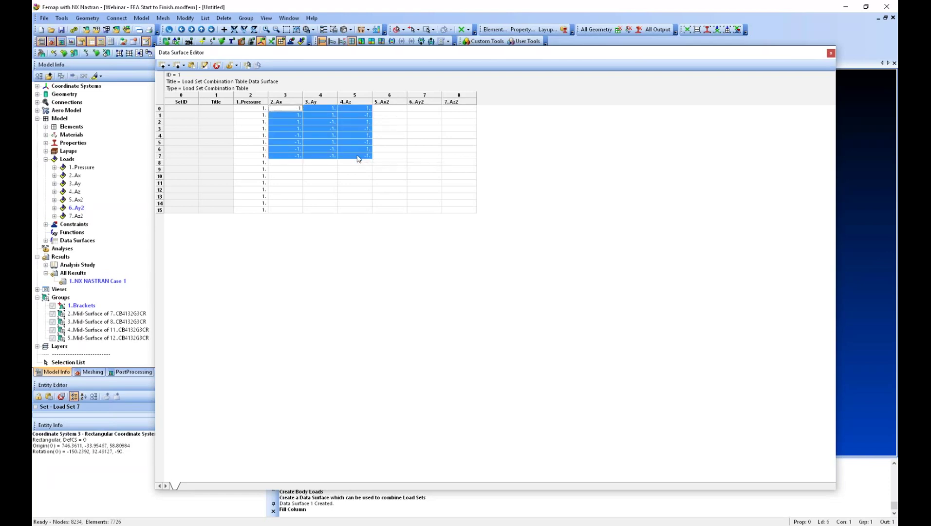
right_click(358, 158)
click(387, 161)
click(394, 163)
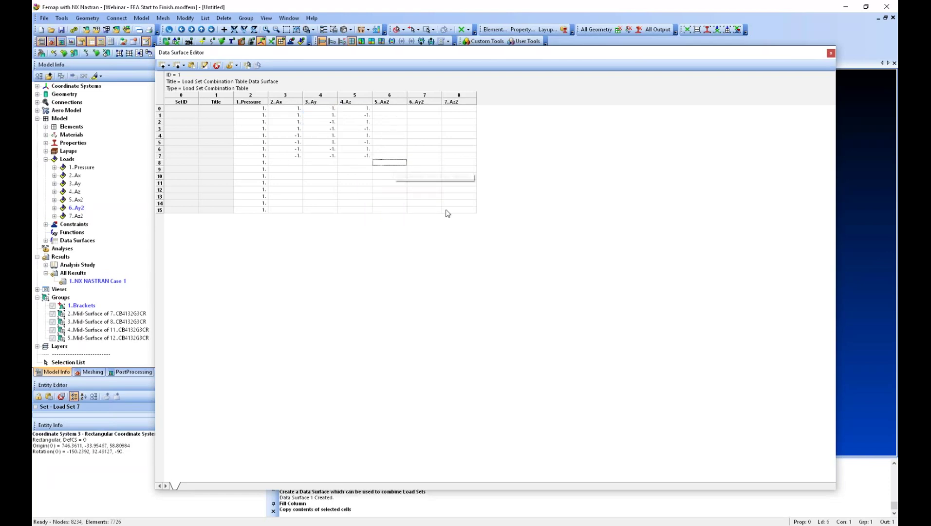
shift+click(447, 213)
right_click(396, 163)
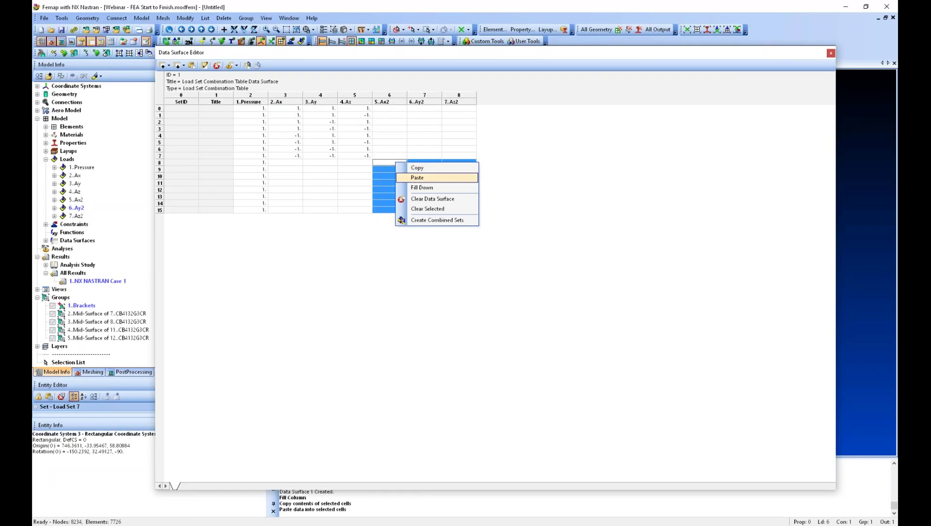
click(417, 178)
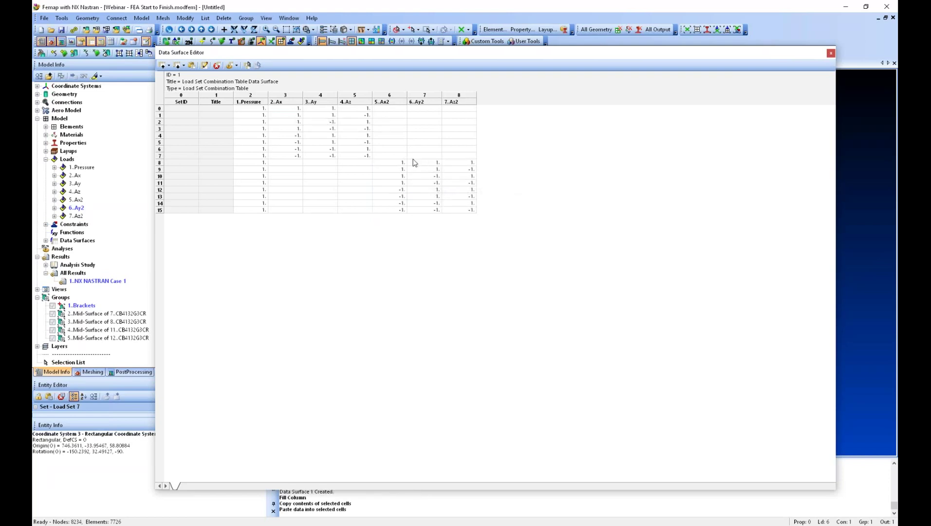
Create the combined load sets from the 16-row combination data surface, close its editor and check the first combined set in the model tree.
right_click(397, 140)
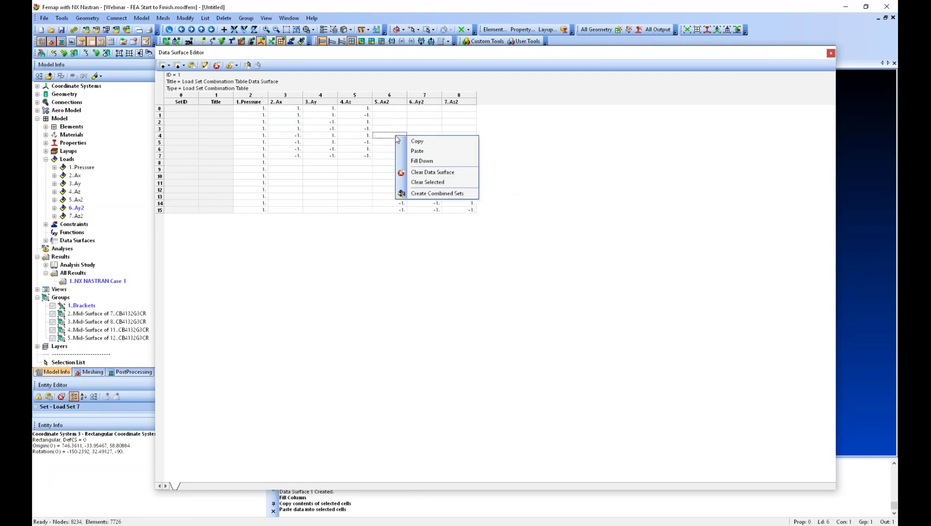
click(435, 194)
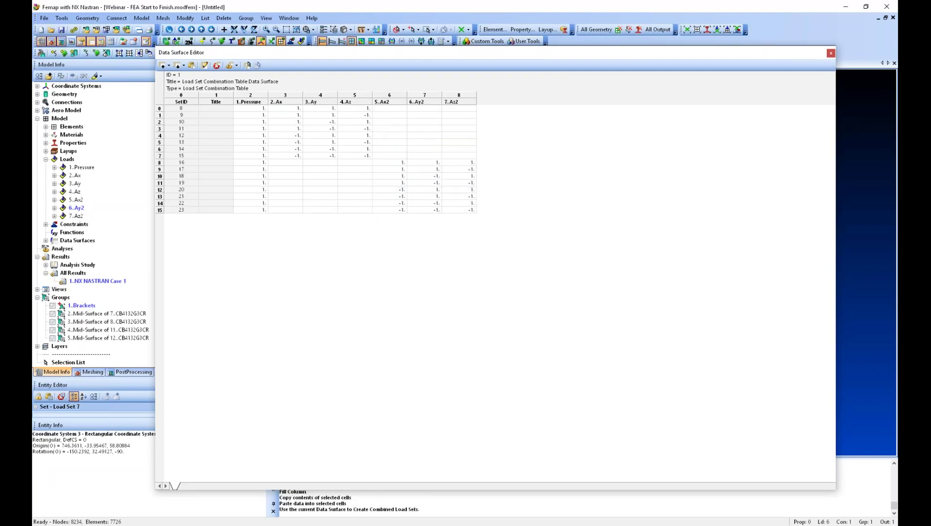
click(831, 53)
click(120, 225)
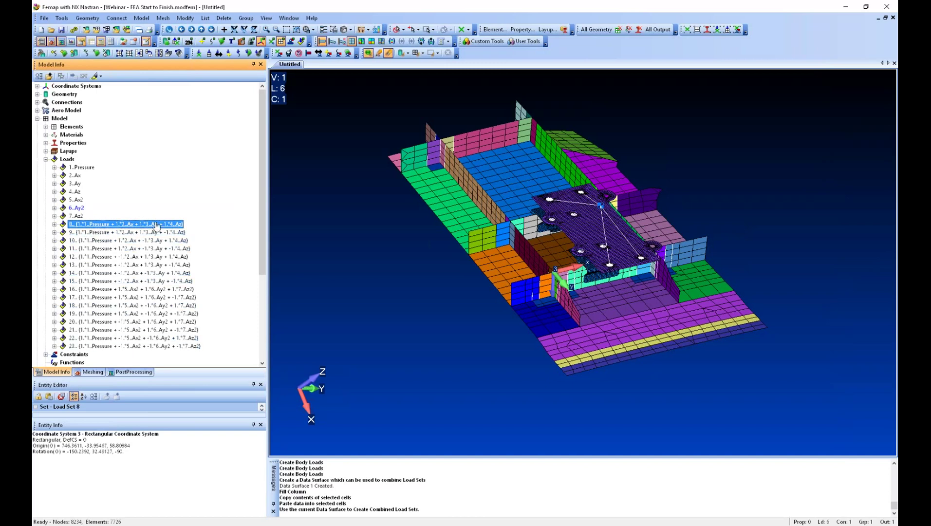
click(217, 211)
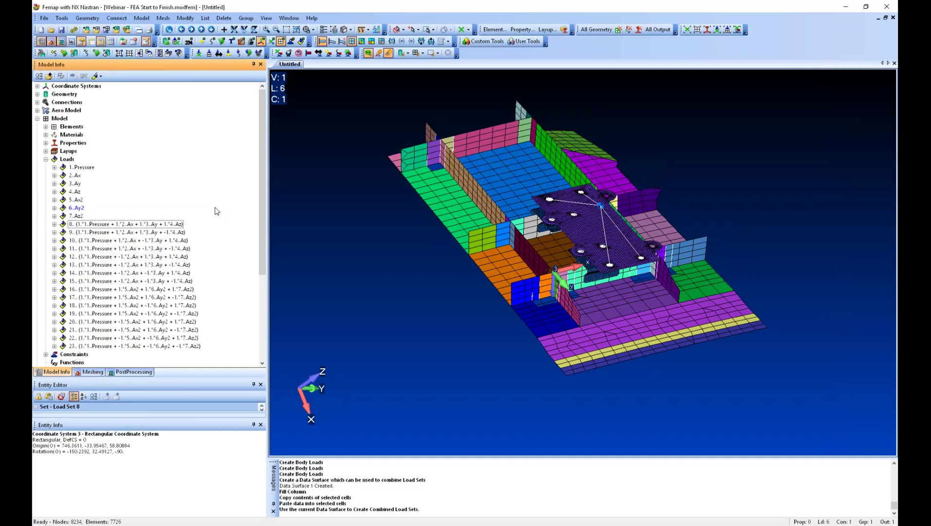
Create an NX Nastran static analysis set titled "Static - IP and Inertial" that uses the integrated solver.
scroll(218, 211, down, 2)
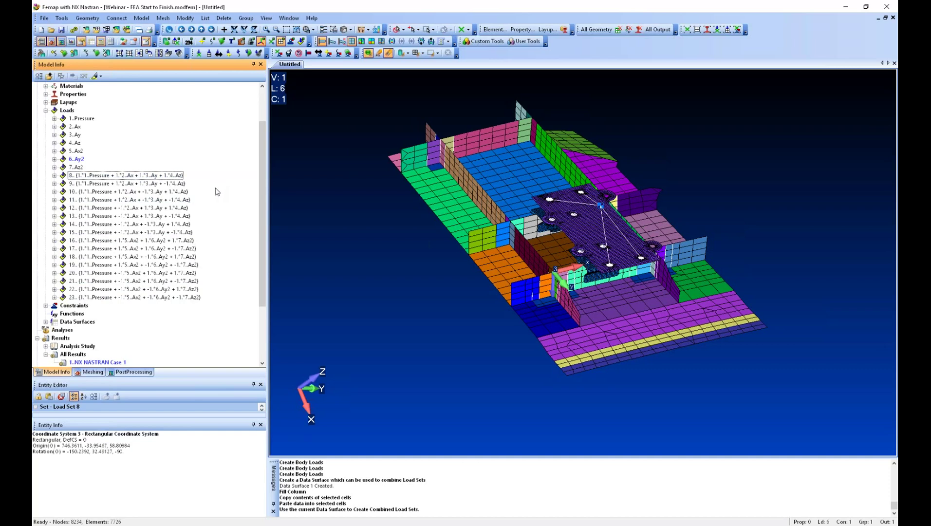
scroll(108, 278, down, 3)
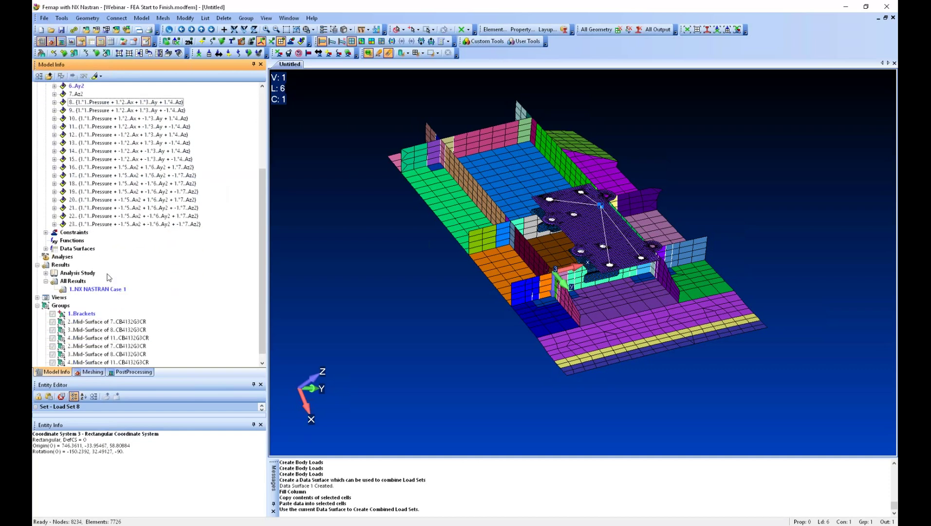
scroll(110, 274, down, 1)
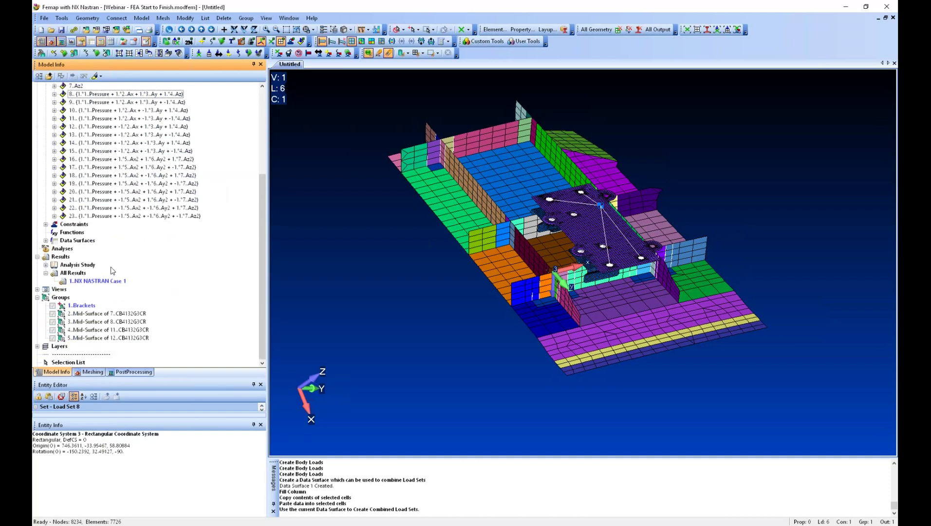
right_click(62, 249)
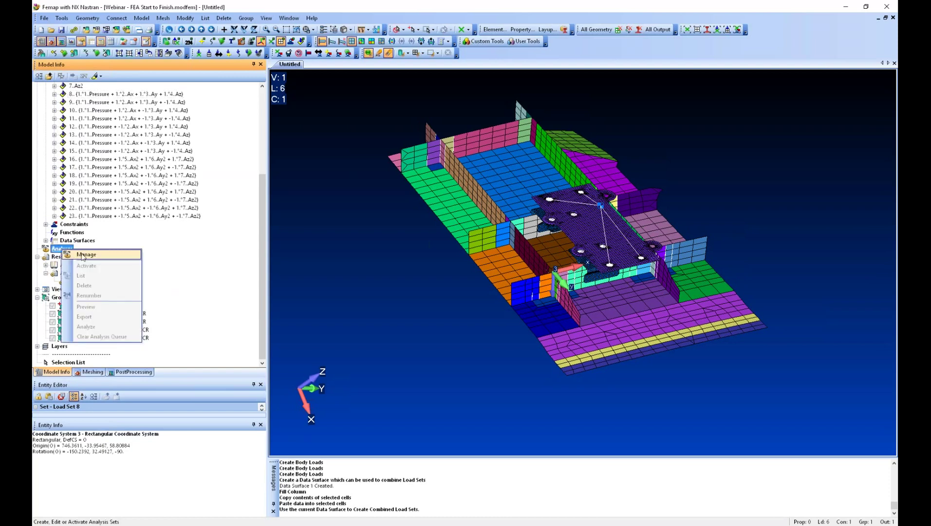
click(82, 255)
click(538, 337)
click(529, 445)
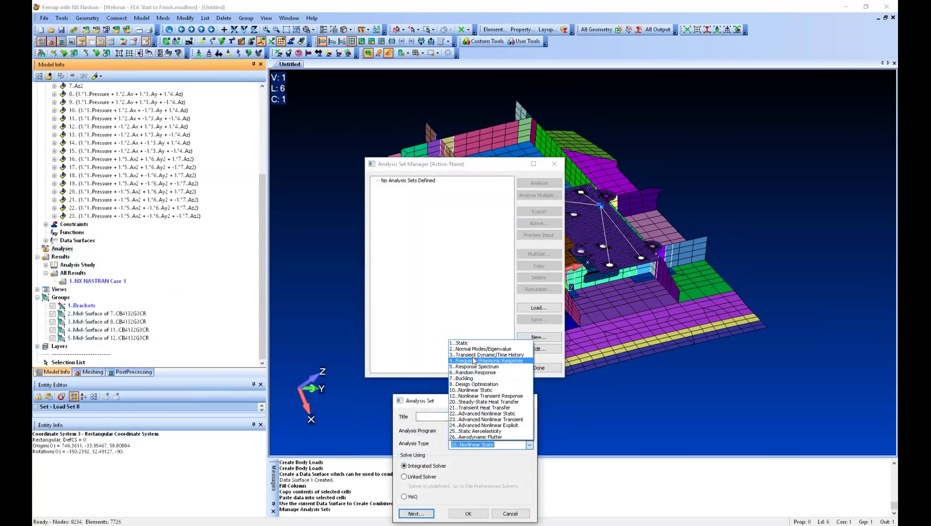
click(468, 358)
click(426, 416)
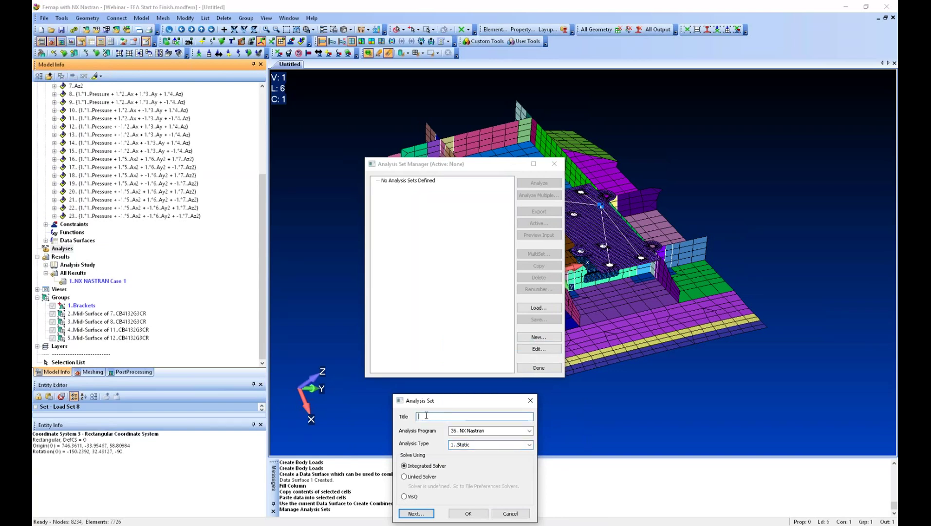
text(Static - IP and Inertial)
click(416, 514)
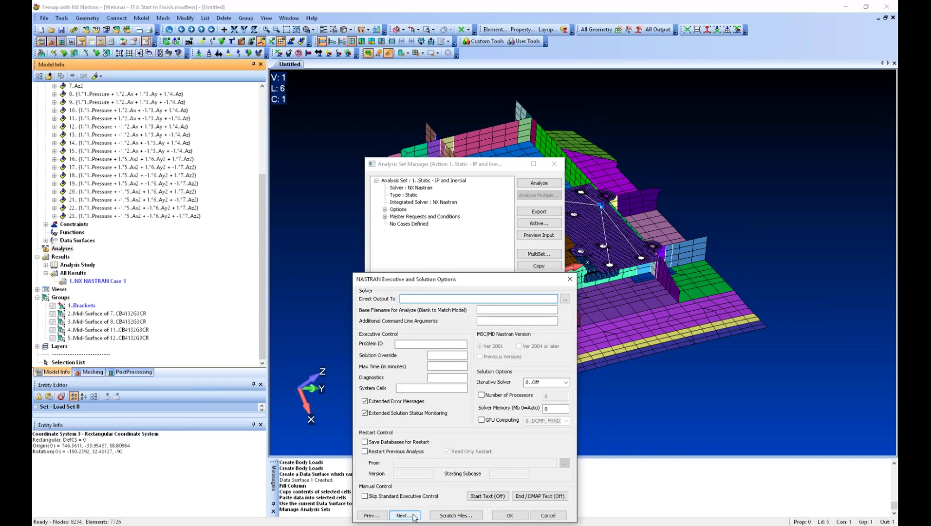
Set the master case's constraints and loads to None and accept the Nastran output requests.
click(413, 516)
click(421, 515)
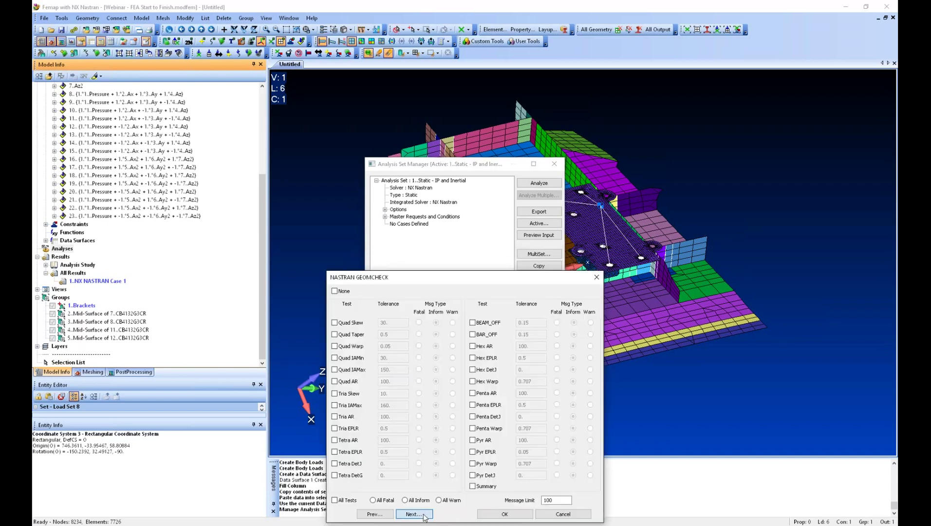
click(423, 514)
click(435, 515)
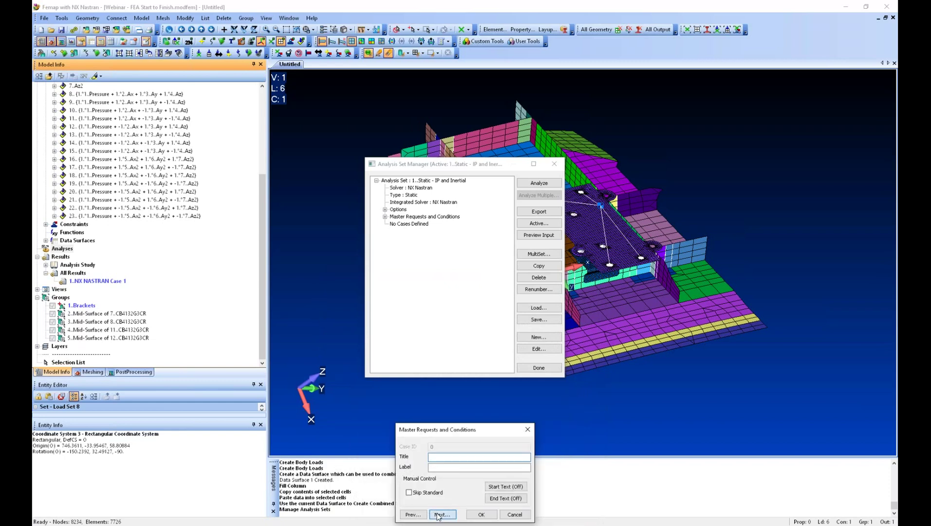
click(526, 331)
click(518, 346)
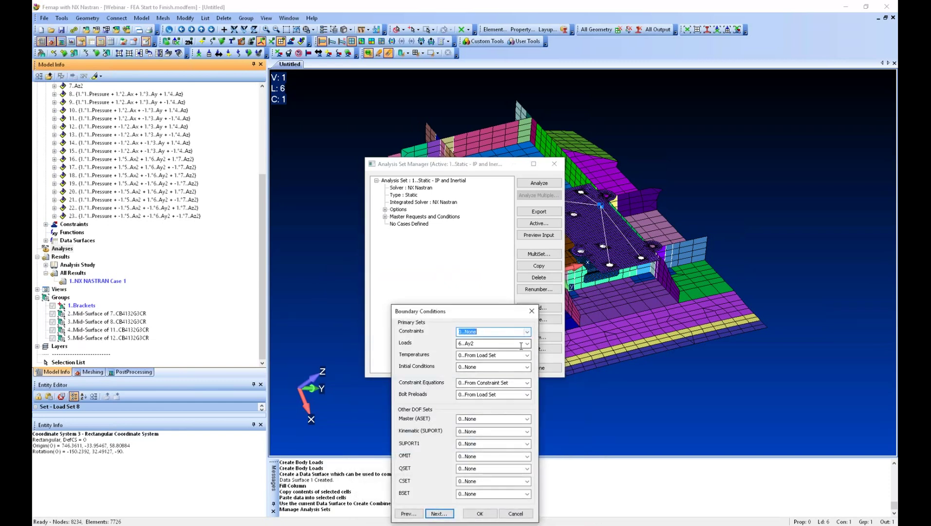
click(520, 343)
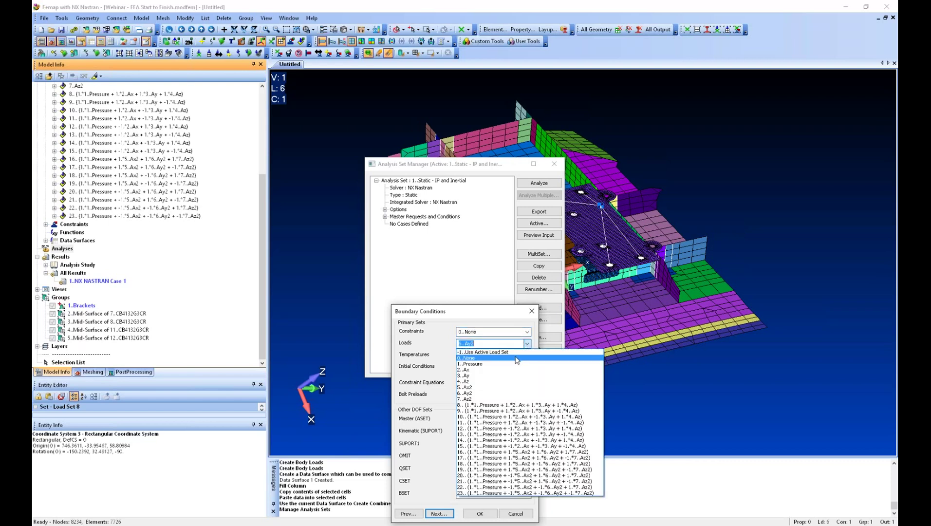
click(517, 359)
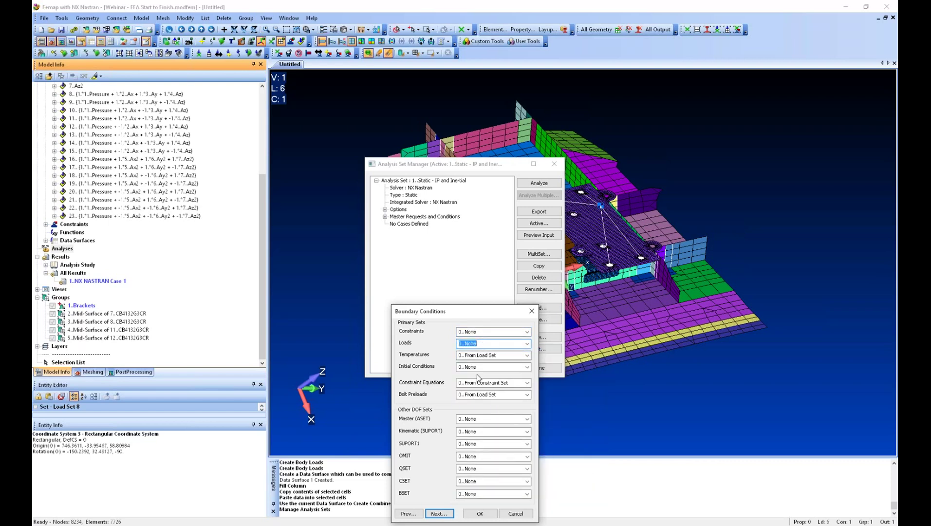
click(441, 513)
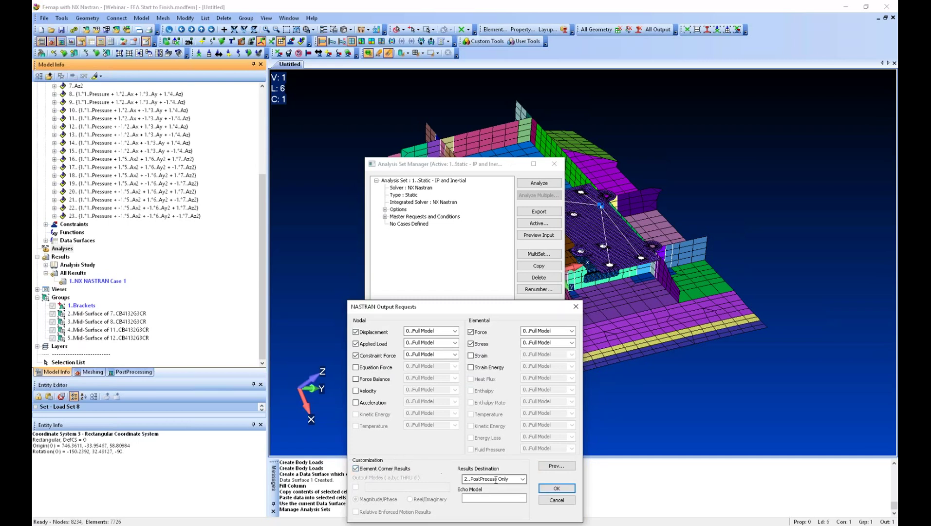
click(557, 488)
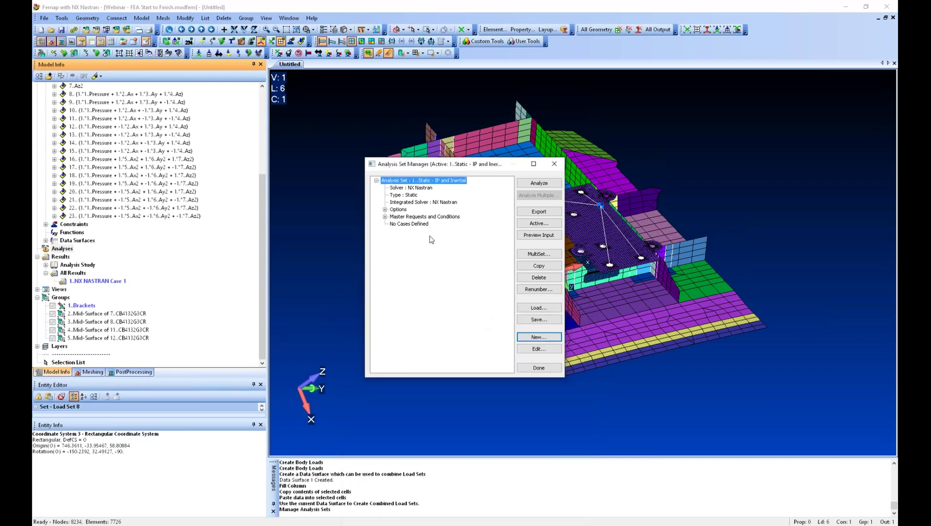
Generate the analysis cases with MultiSet from the Fixed Edges constraint and the combined load sets from 8 onward, excluding load sets 1 to 7.
click(413, 227)
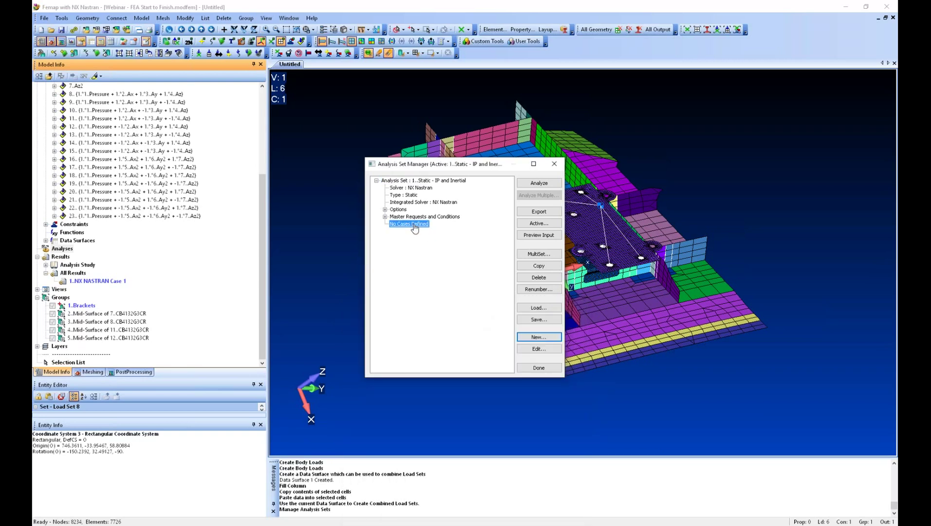
click(540, 255)
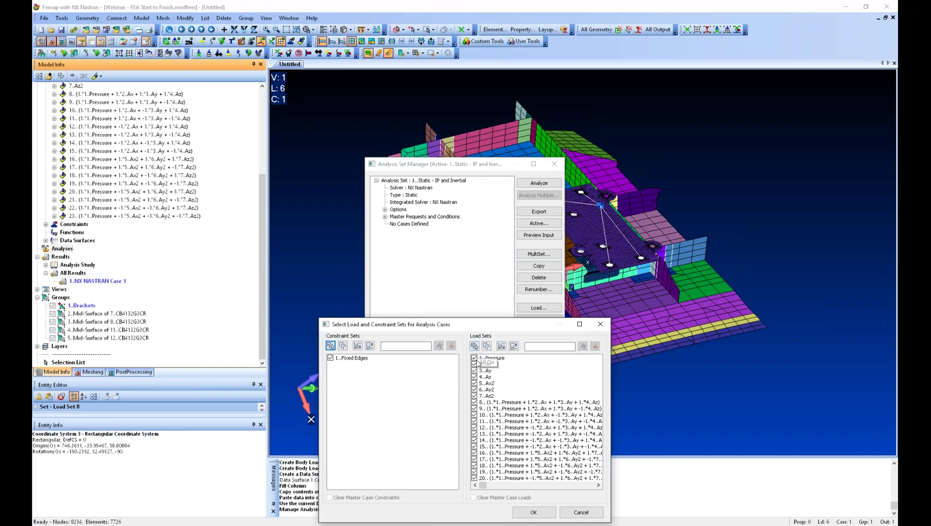
click(500, 360)
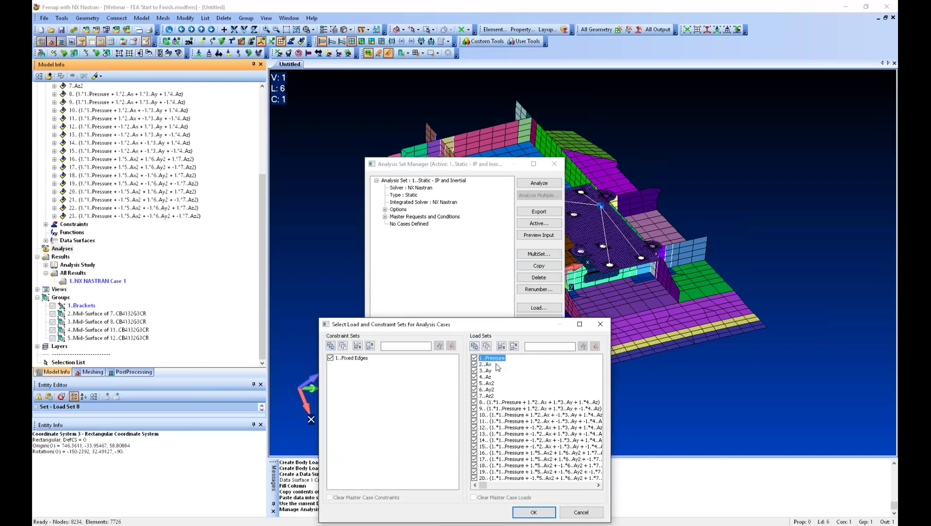
shift+click(490, 397)
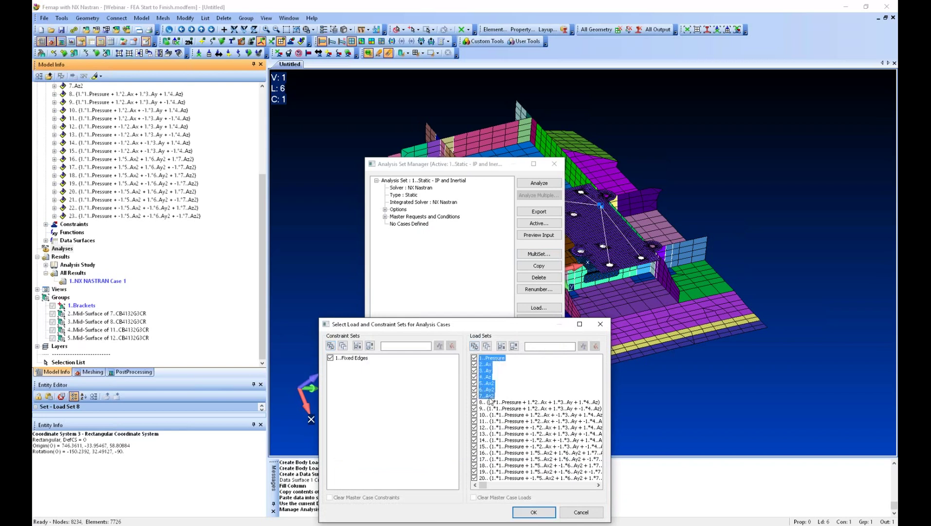
click(514, 347)
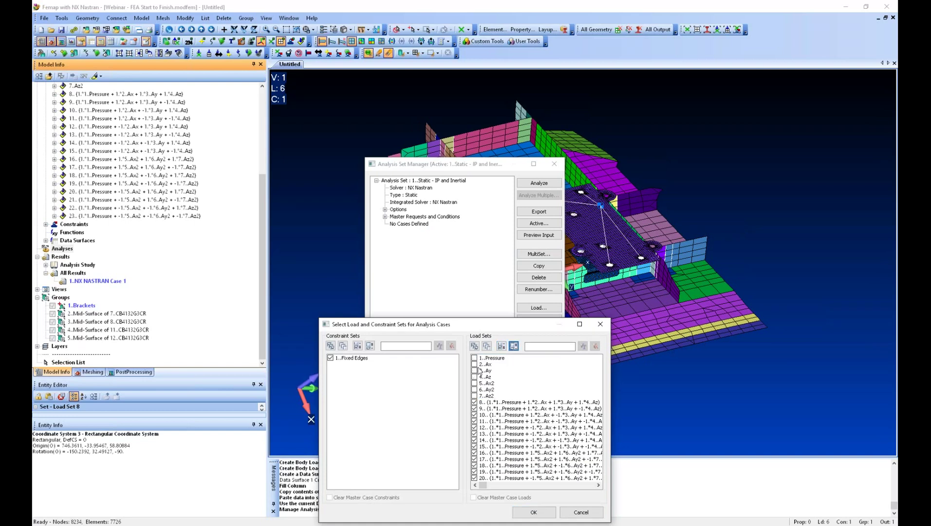
click(497, 402)
scroll(503, 403, down, 1)
scroll(504, 406, up, 2)
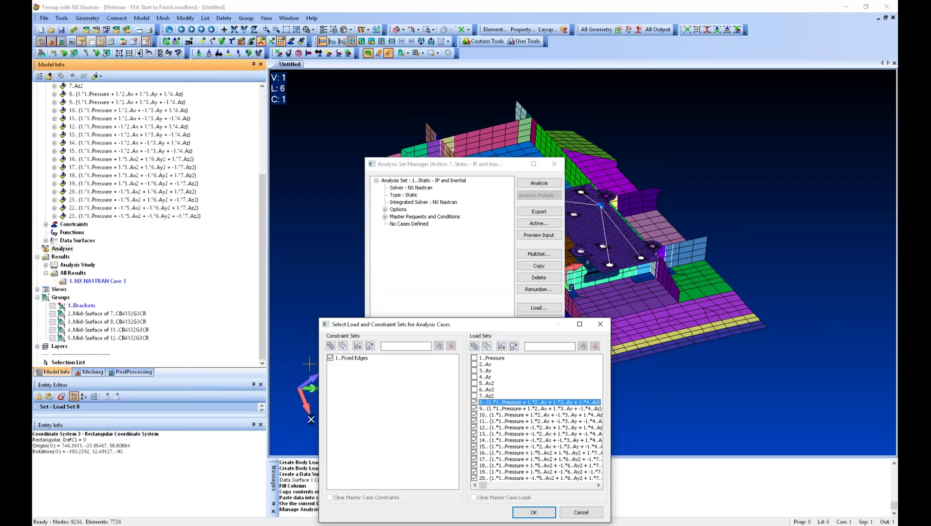
click(331, 364)
click(532, 510)
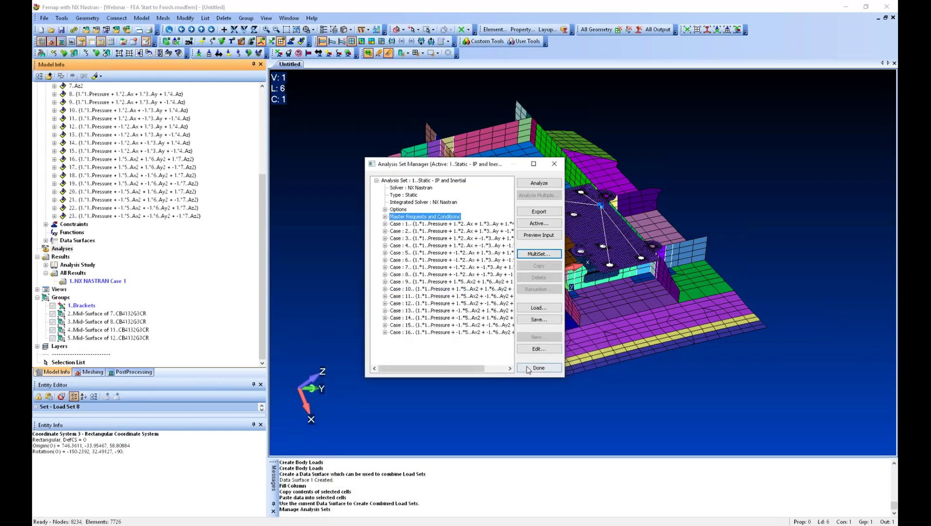
Set the master case's constraints to Fixed Edges, keep its loads at None and finish managing the analysis set.
click(533, 351)
click(444, 517)
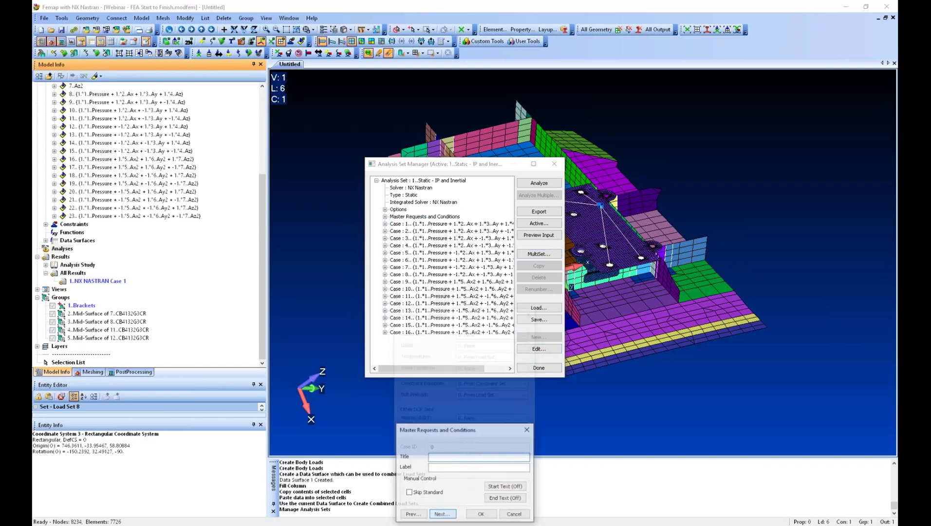
click(444, 517)
click(555, 466)
click(527, 332)
click(511, 351)
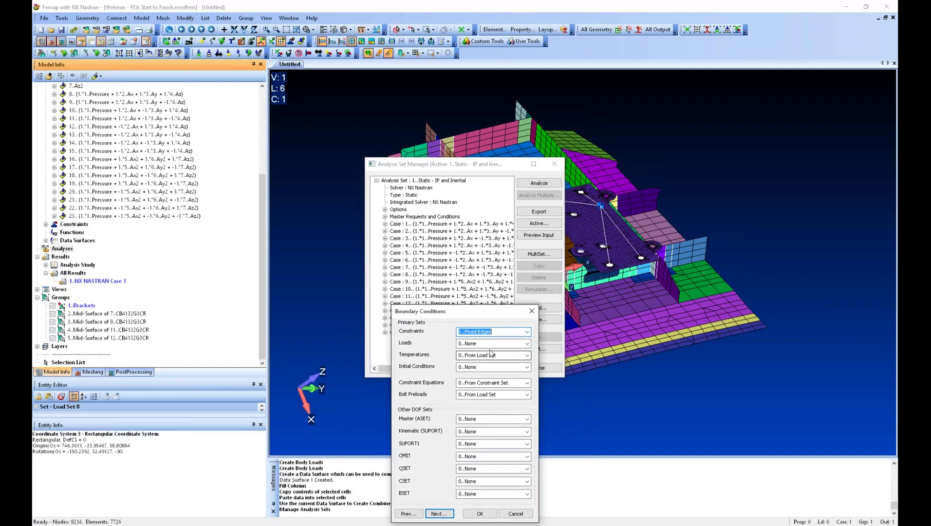
click(486, 515)
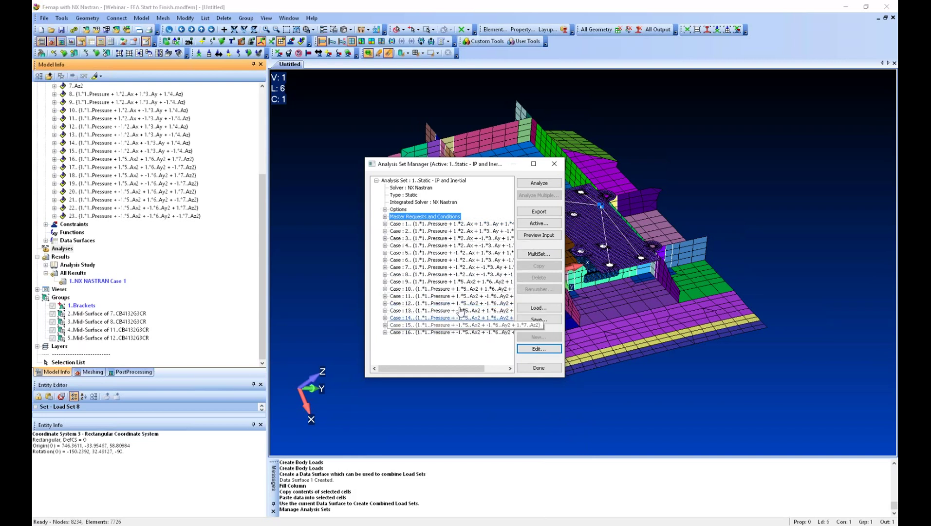
click(536, 372)
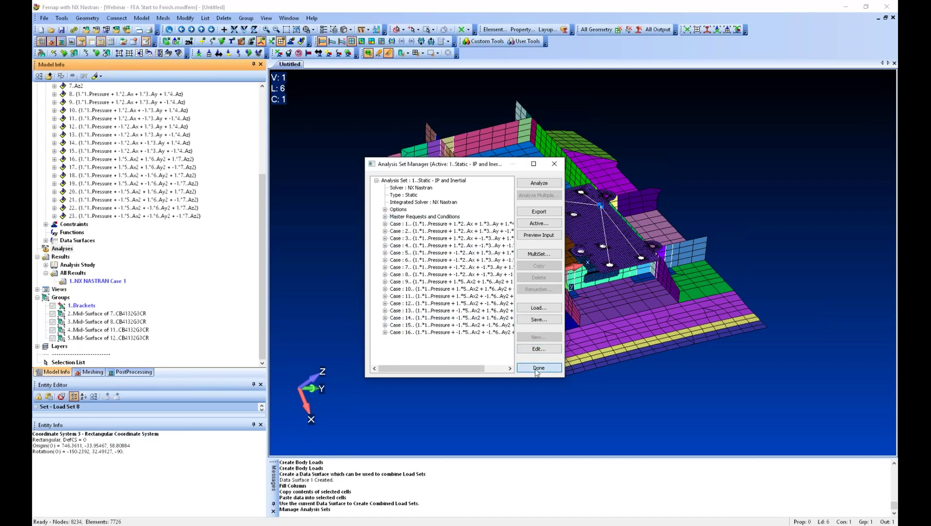
Collapse the load sets in the model tree and examine the plate, its brackets and the surrounding orthogrid panel up close.
scroll(478, 368, down, 2)
ctrl+middle_drag(434, 328, 504, 375)
drag(262, 280, 258, 190)
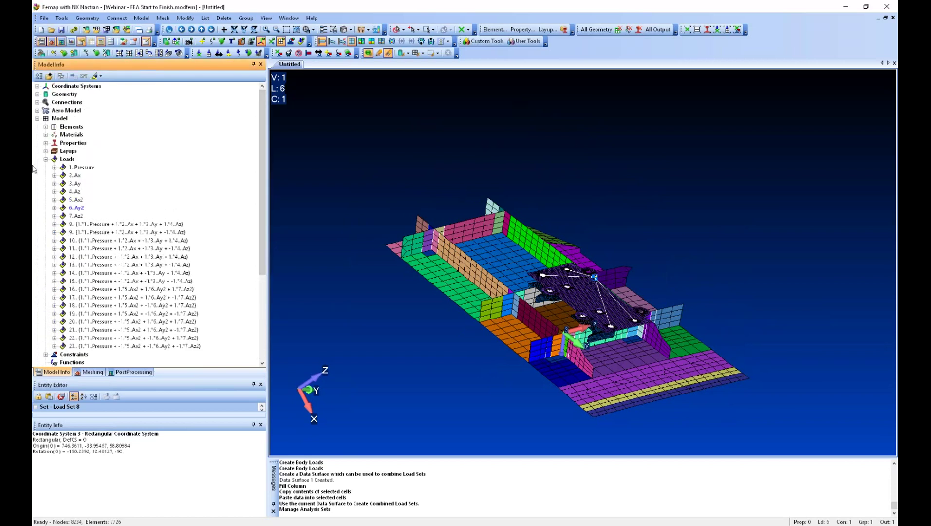
click(45, 159)
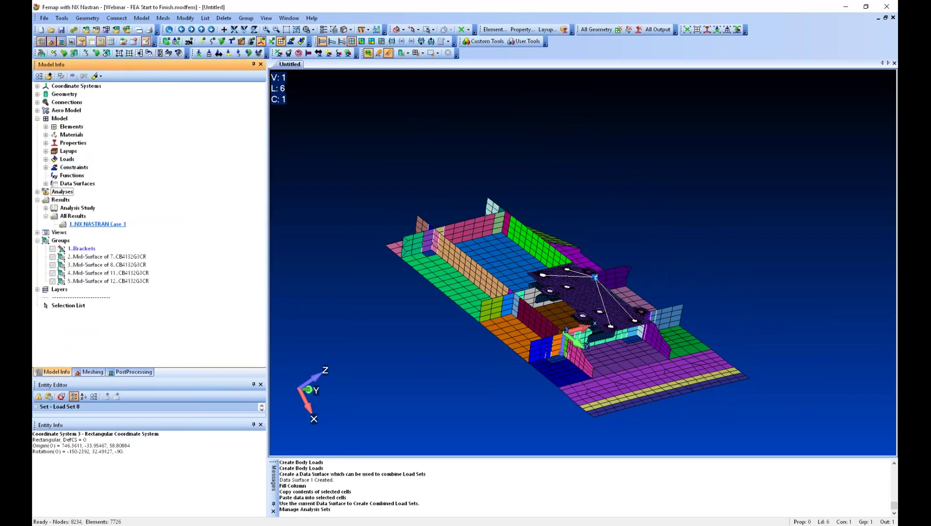
scroll(686, 380, up, 5)
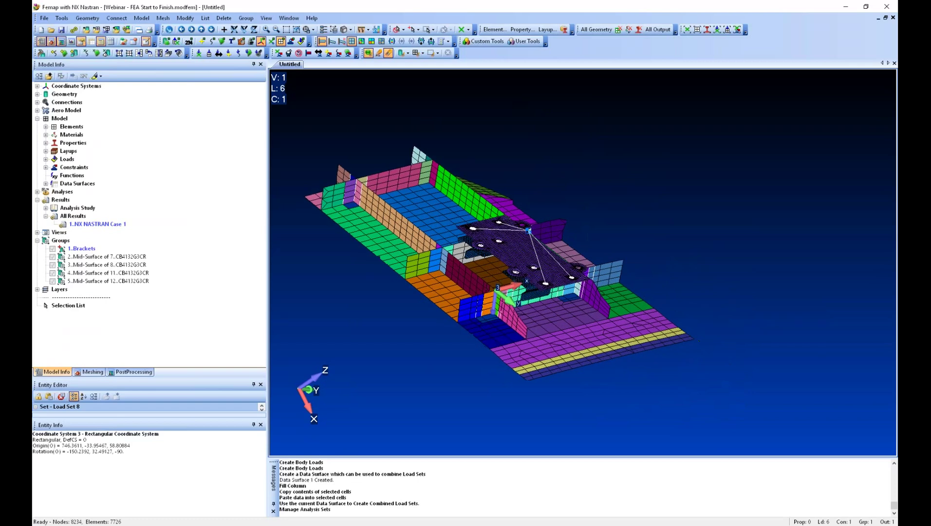
scroll(578, 292, up, 6)
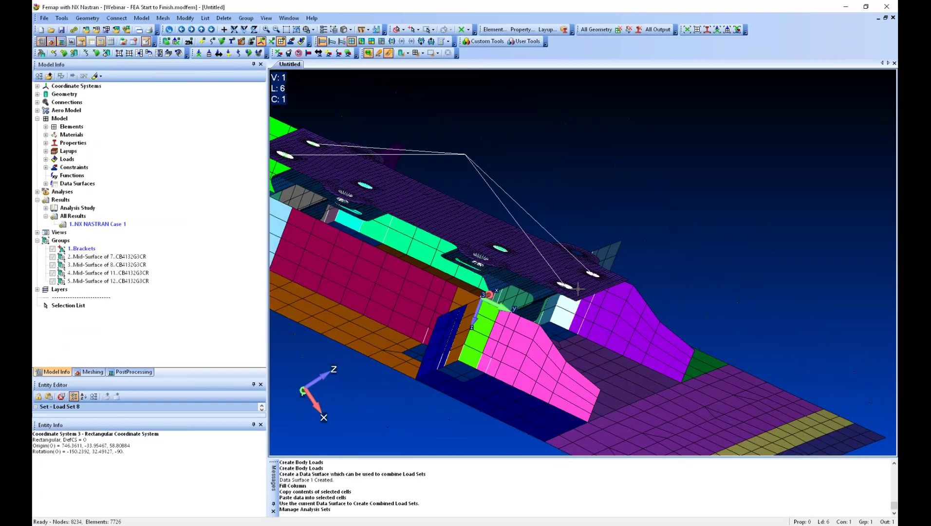
scroll(578, 292, up, 4)
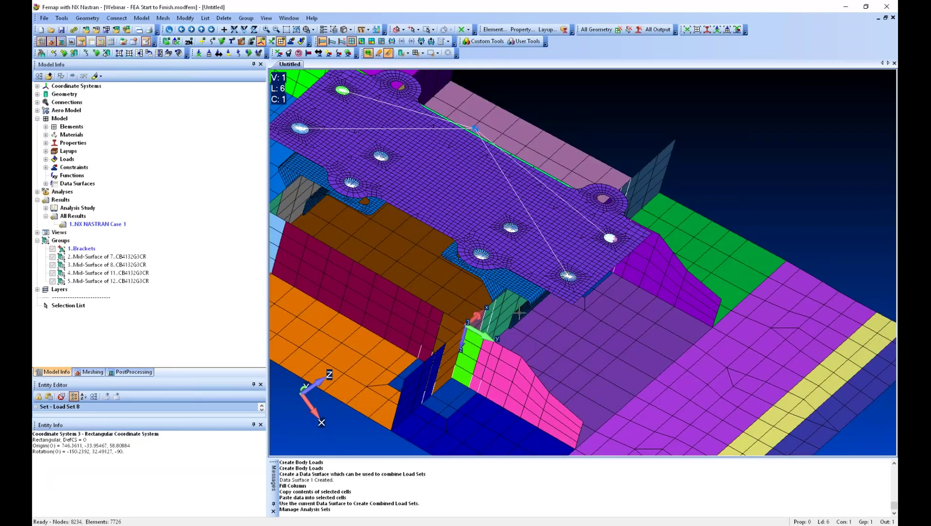
middle_drag(516, 310, 399, 331)
scroll(560, 263, down, 2)
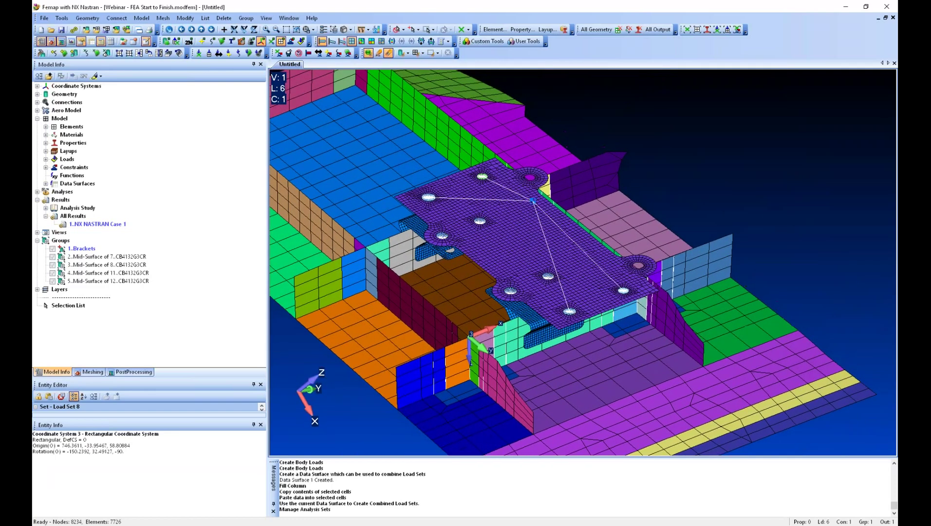
mouse_move(560, 525)
click(599, 513)
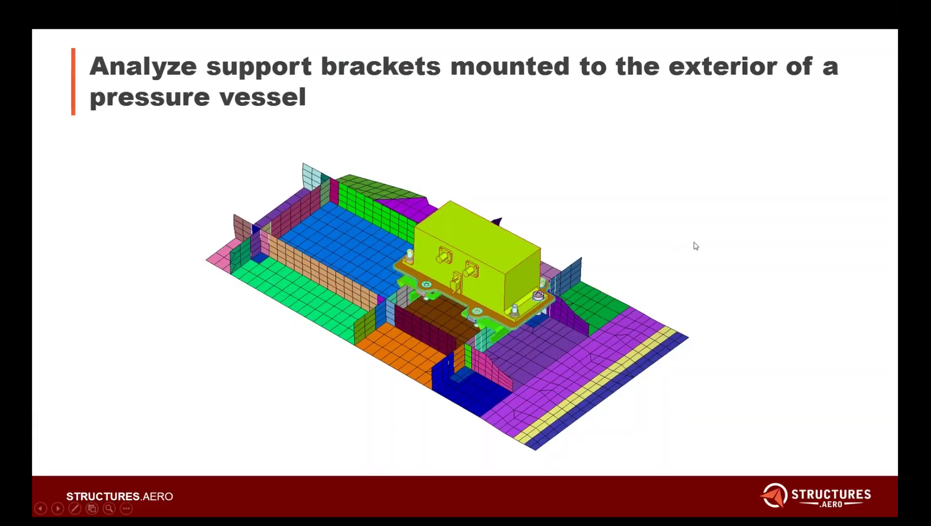
key(Right)
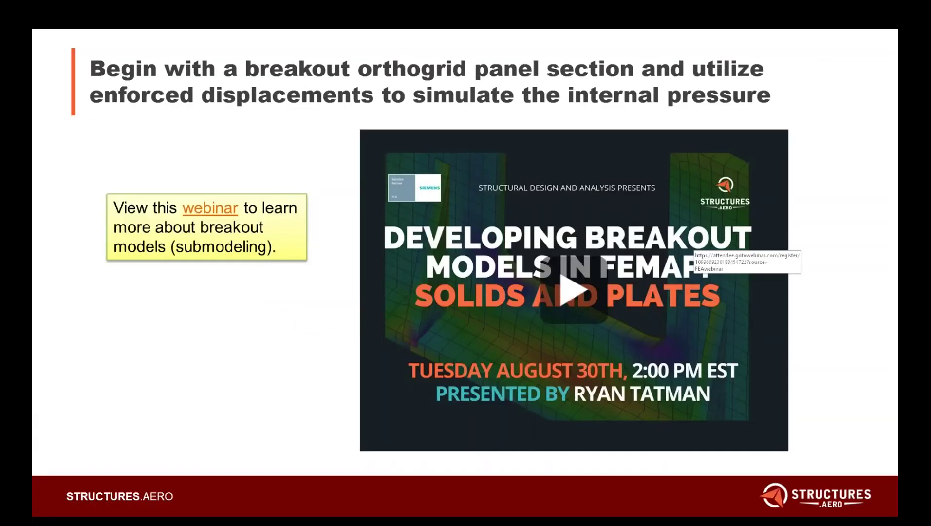